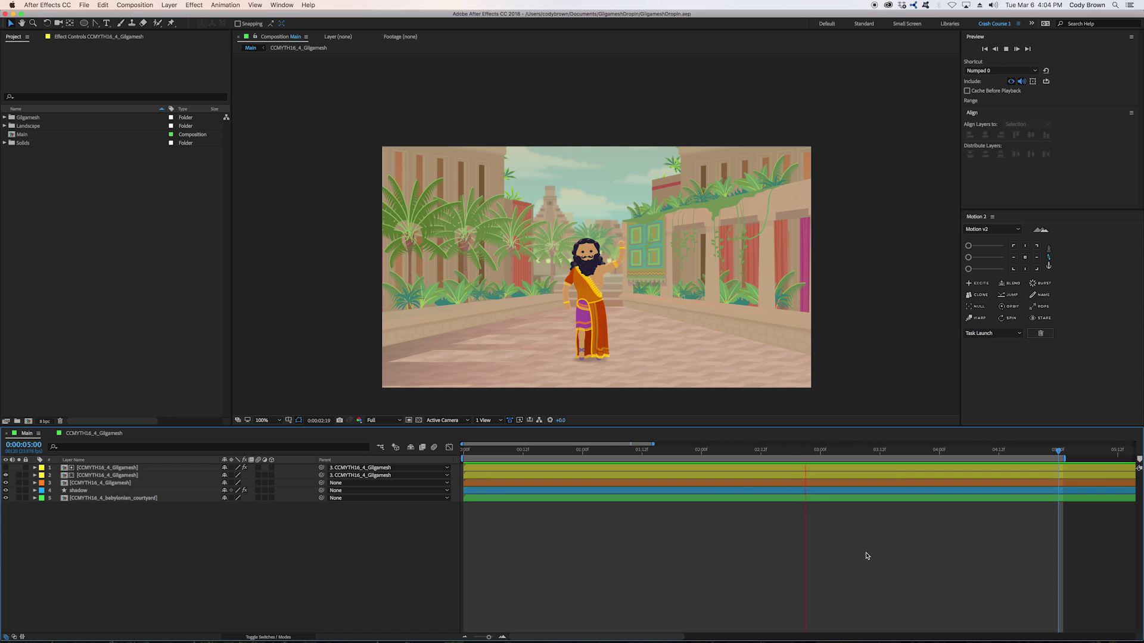
Stop the Main preview, open the CCMYTH16_4_Gilgamesh composition and preview the character's animation.
{"action": "key", "text": "space"}
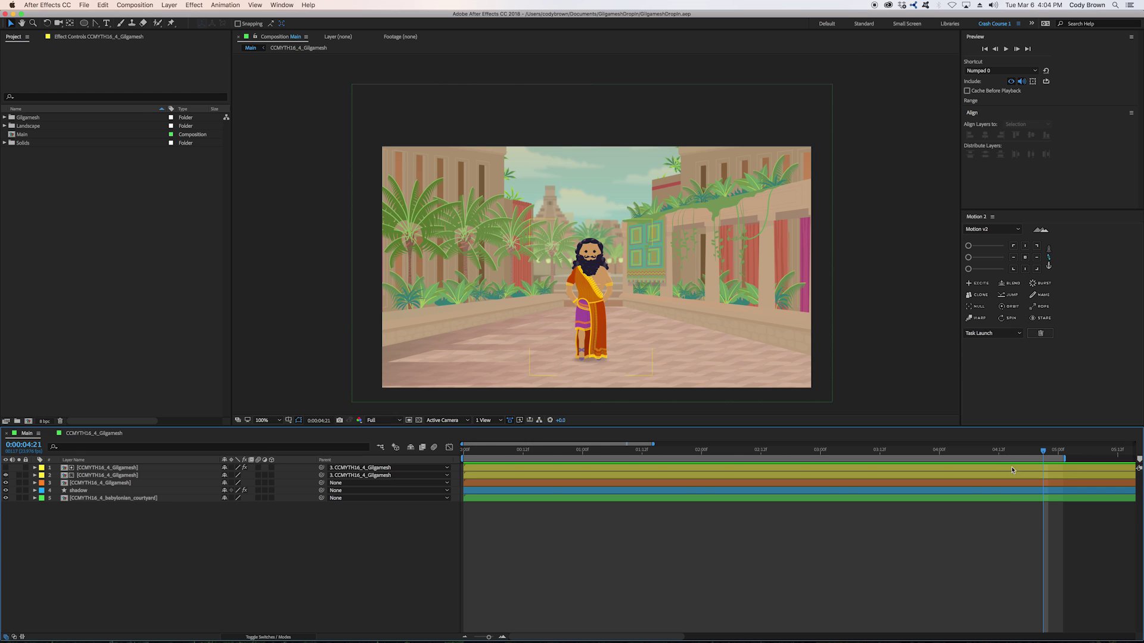
{"action": "double_click", "coordinate": [1012, 470]}
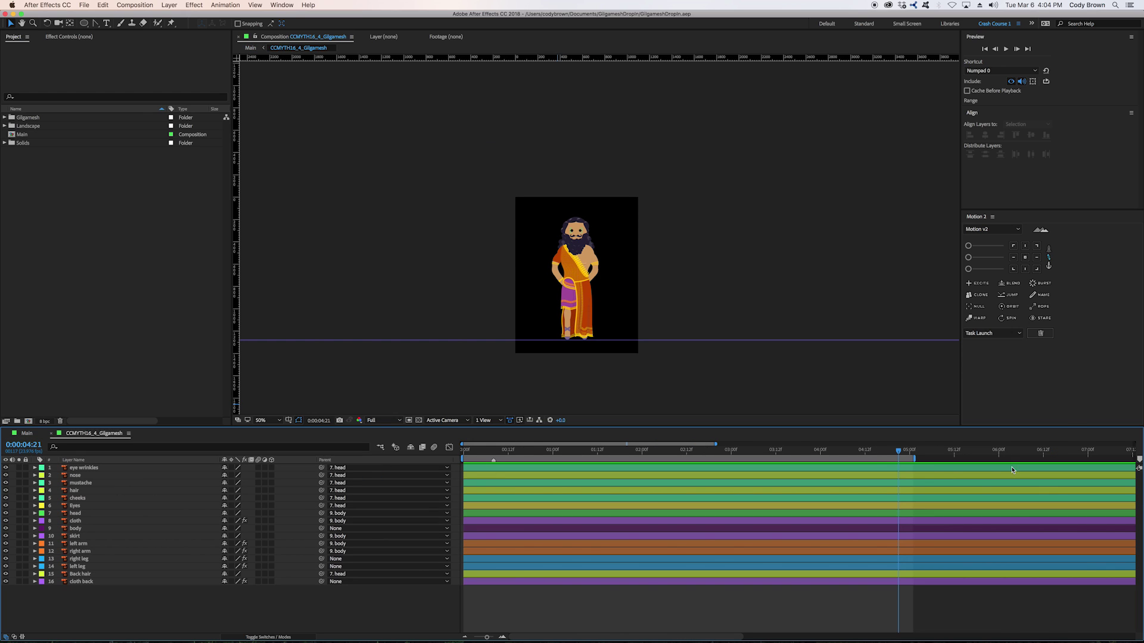
{"action": "key", "text": "space"}
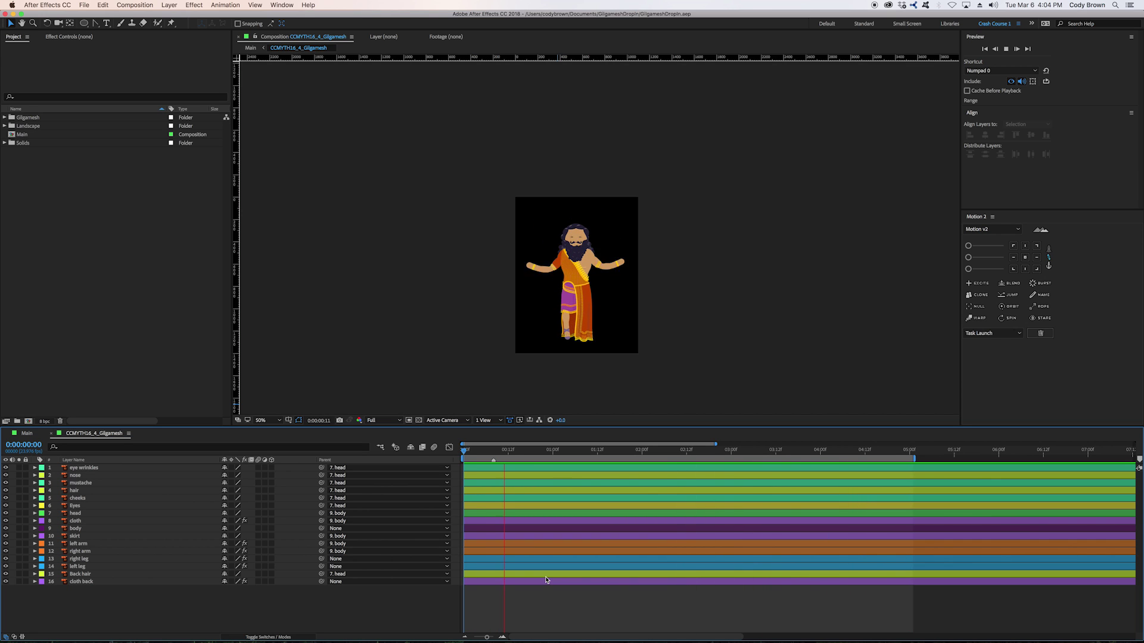
{"action": "key", "text": "space"}
Reveal the keyframes of all character layers and examine their timing in an enlarged timeline during playback.
{"action": "key", "text": "super+a"}
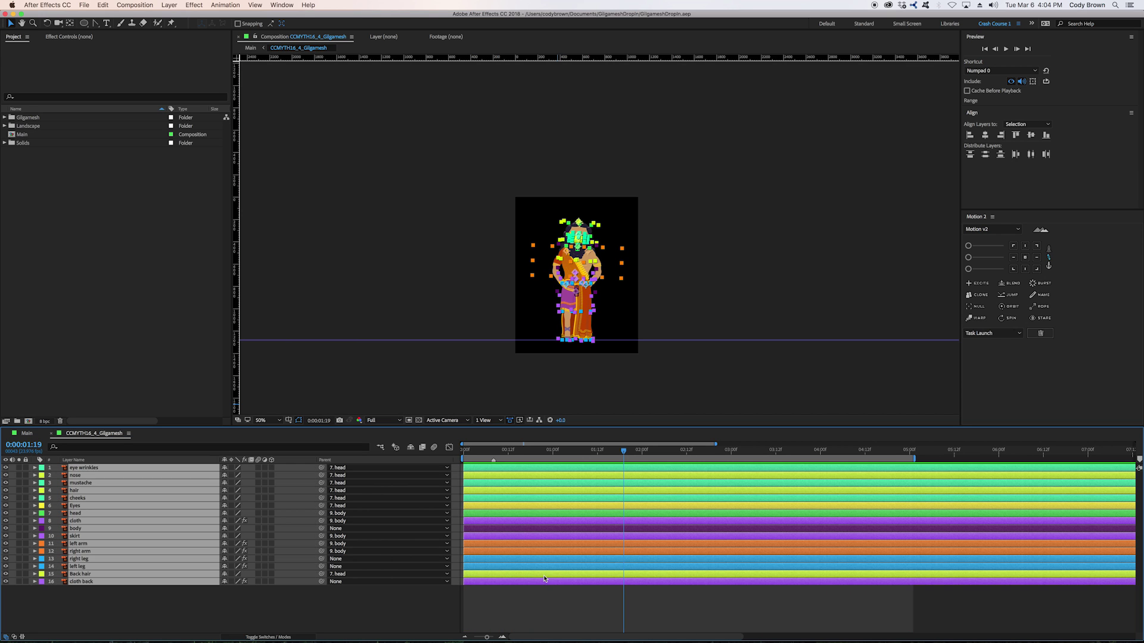
{"action": "key", "text": "u"}
{"action": "scroll", "coordinate": [591, 525], "scroll_direction": "down", "scroll_amount": 3}
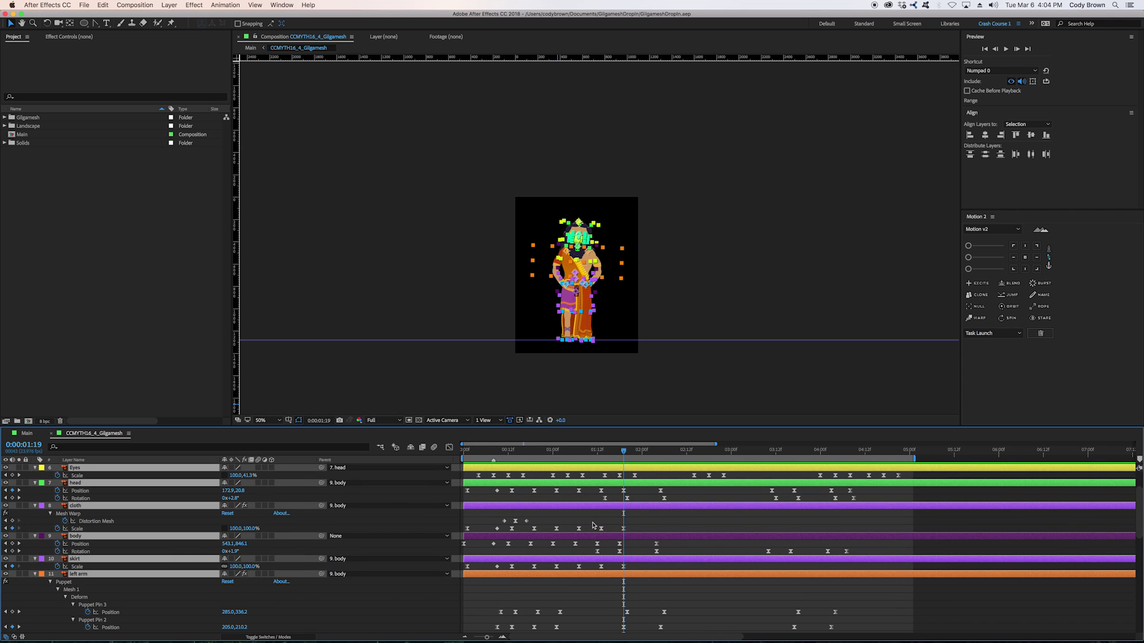
{"action": "left_click_drag", "start_coordinate": [618, 427], "coordinate": [648, 239]}
{"action": "key", "text": "space"}
{"action": "left_click_drag", "start_coordinate": [656, 188], "coordinate": [659, 148]}
{"action": "key", "text": "space"}
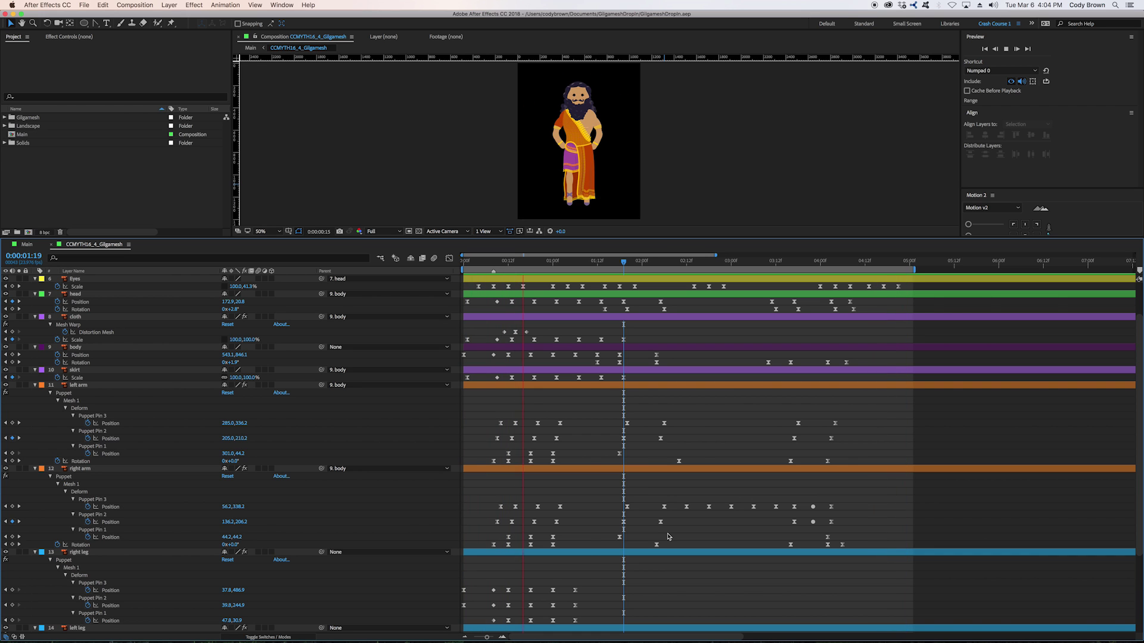
{"action": "key", "text": "space"}
{"action": "scroll", "coordinate": [660, 518], "scroll_direction": "down", "scroll_amount": 2}
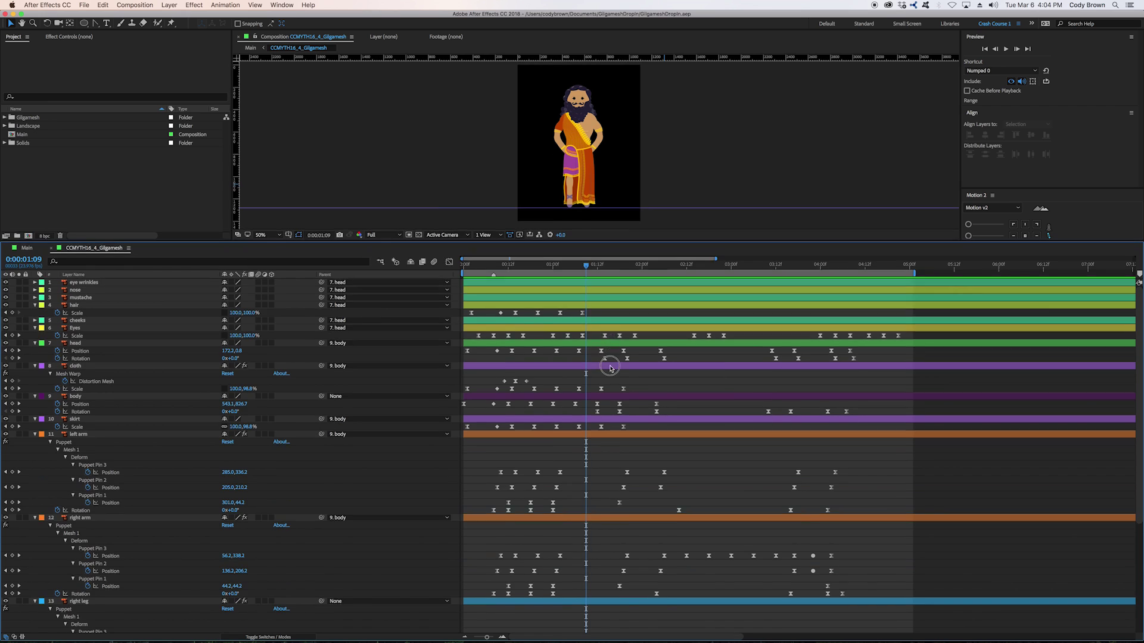
Shrink the timeline, collapse all layers' keyframes and close the CCMYTH16_4_Gilgamesh composition.
{"action": "left_click_drag", "start_coordinate": [614, 245], "coordinate": [617, 461]}
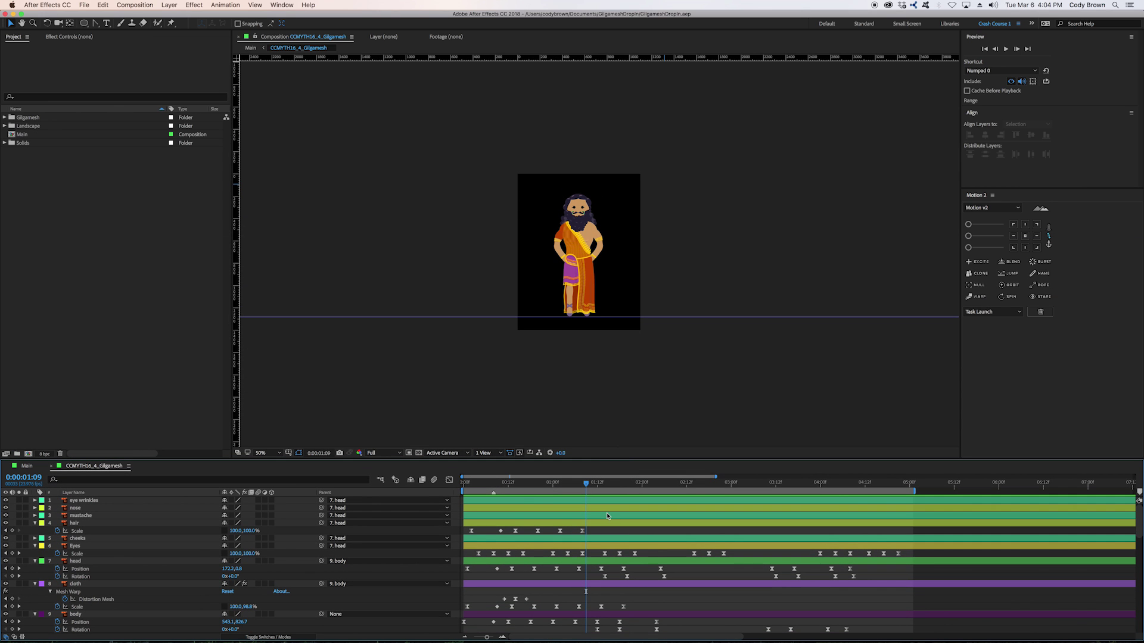
{"action": "key", "text": "super+a"}
{"action": "key", "text": "u"}
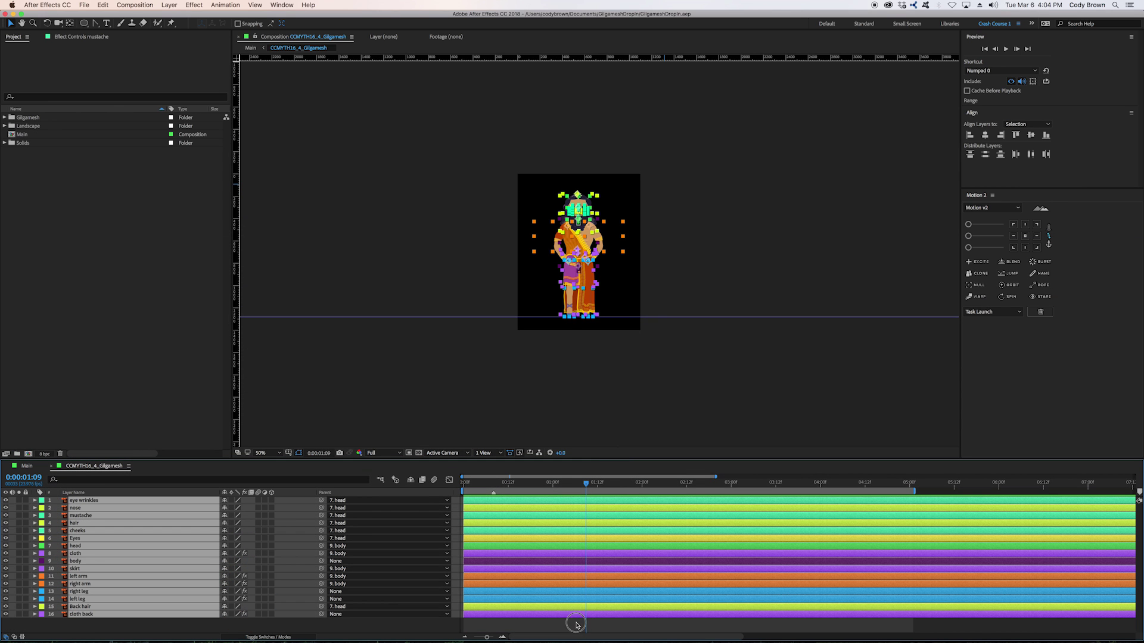
{"action": "left_click", "coordinate": [575, 624]}
{"action": "left_click", "coordinate": [51, 467]}
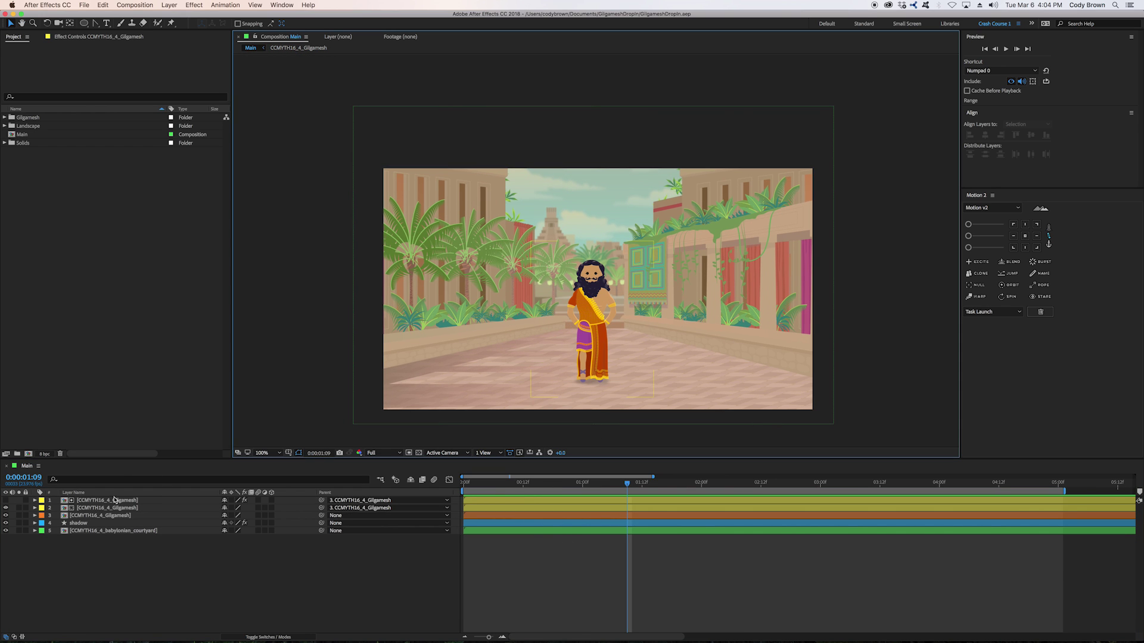
Duplicate the Main composition and open the copy, Main 2, in place of the original.
{"action": "left_click", "coordinate": [42, 135]}
{"action": "key", "text": "ctrl+d"}
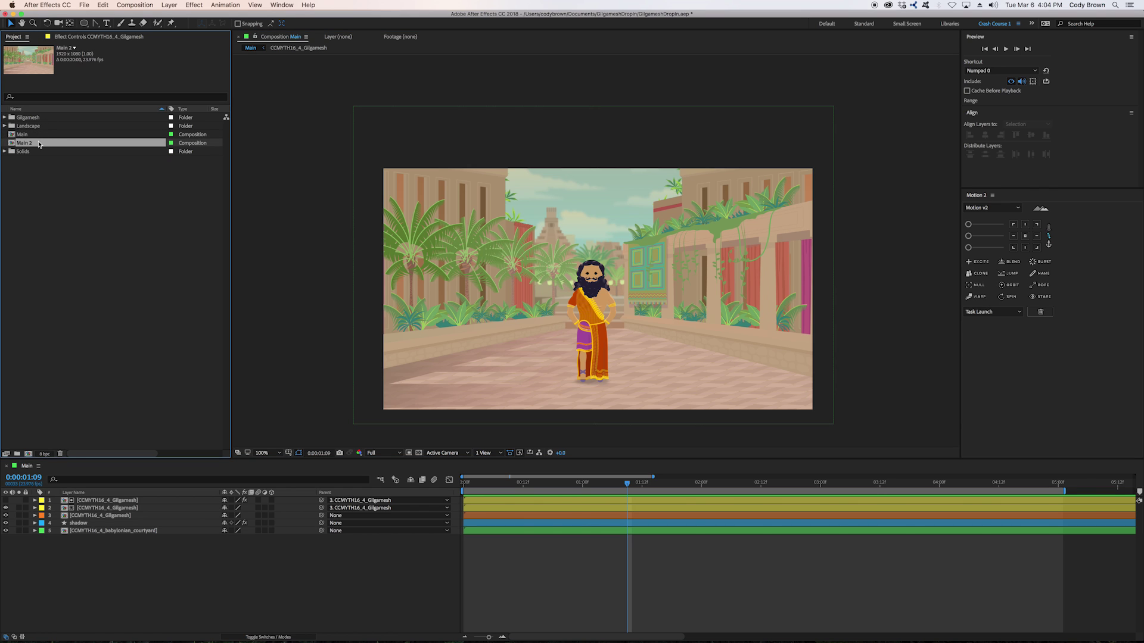
{"action": "double_click", "coordinate": [36, 144]}
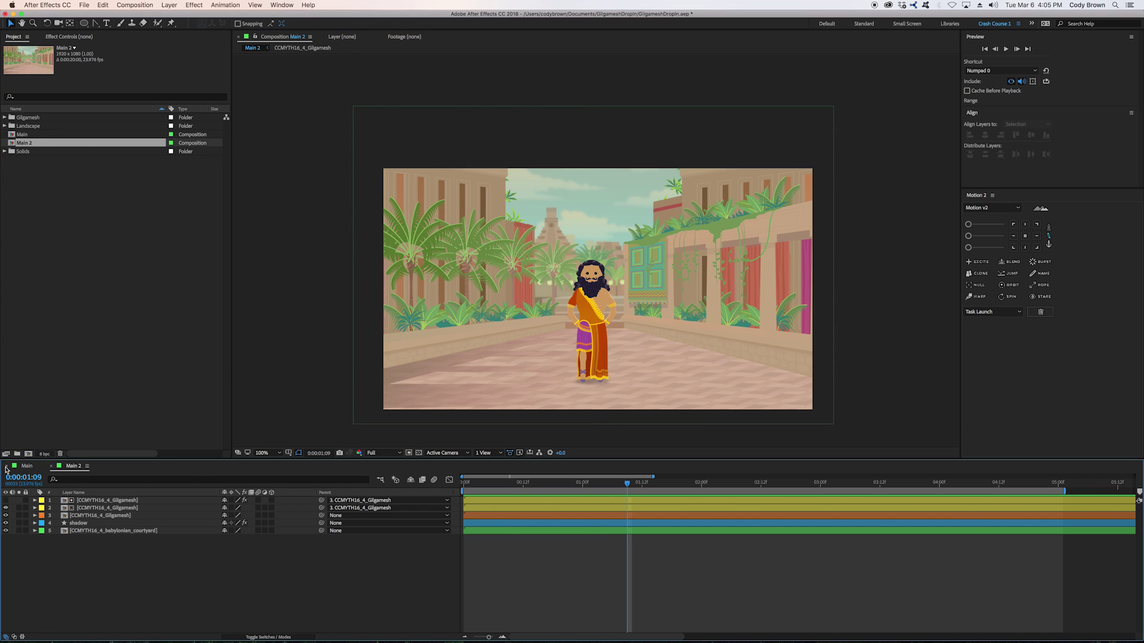
Delete the three Gilgamesh layers and the shadow layer from Main 2, keeping the courtyard background.
{"action": "left_click", "coordinate": [92, 502]}
{"action": "left_click", "coordinate": [102, 523], "text": "shift"}
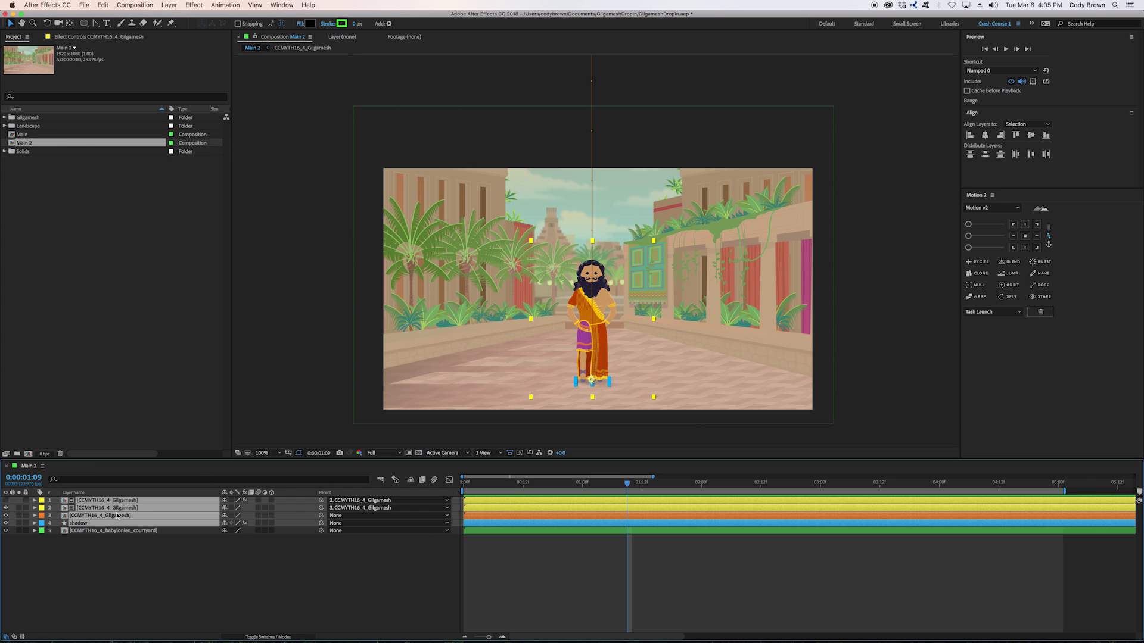
{"action": "key", "text": "Delete"}
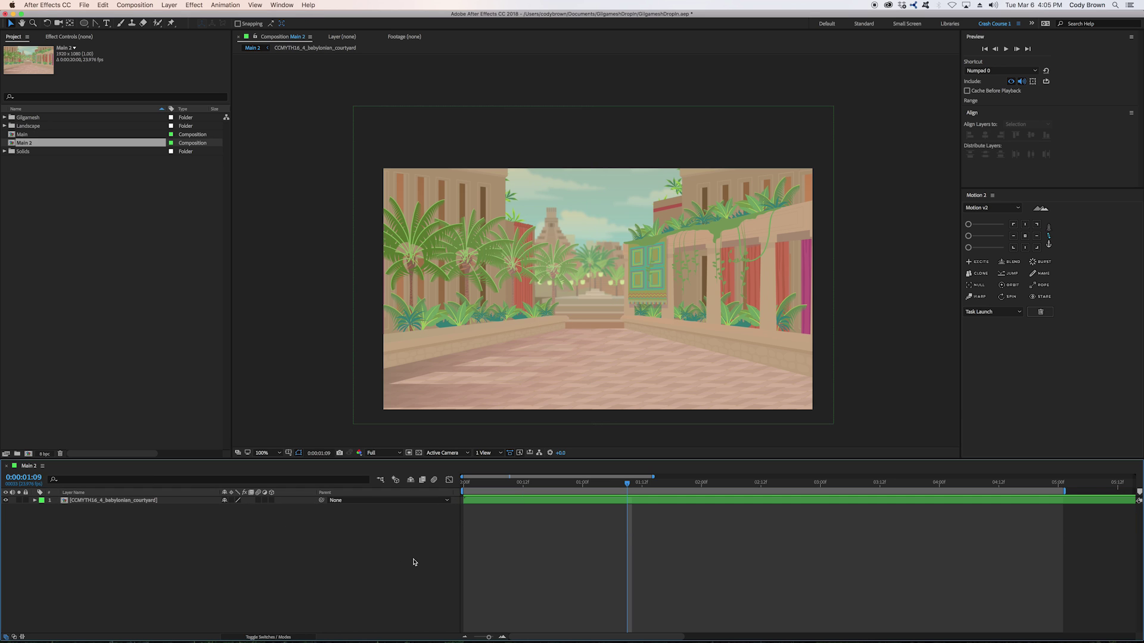
Import the Gilgamesh Illustrator file from GilgameshDropin/footage/character into the Gilgamesh folder as a composition.
{"action": "left_click", "coordinate": [28, 118]}
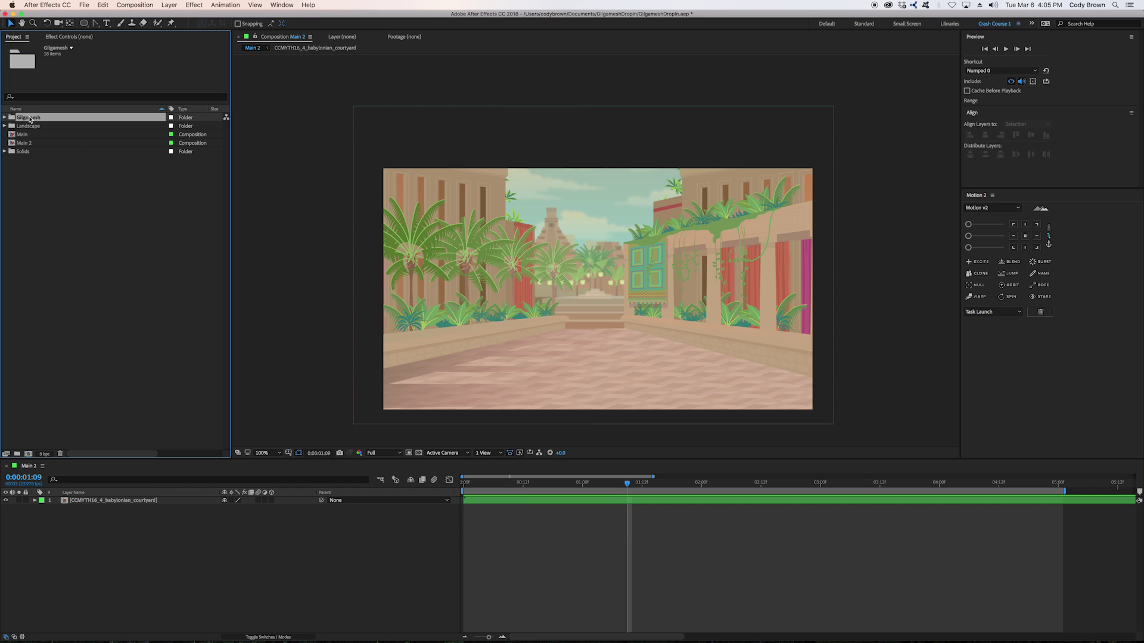
{"action": "key", "text": "super+i"}
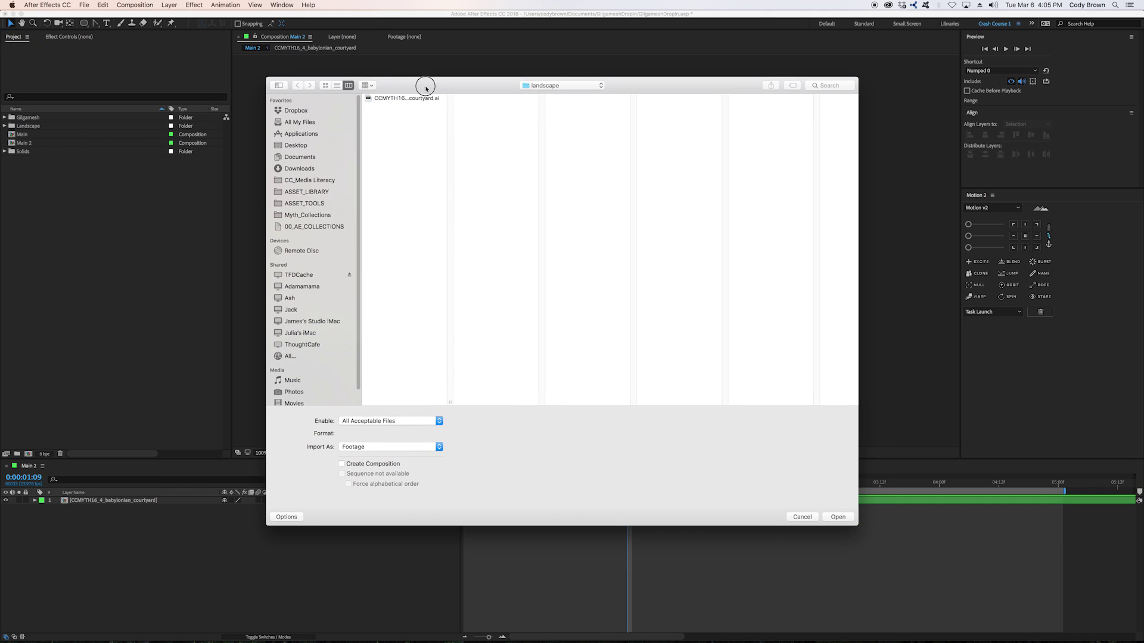
{"action": "left_click", "coordinate": [309, 160]}
{"action": "left_click", "coordinate": [417, 108]}
{"action": "left_click", "coordinate": [501, 108]}
{"action": "left_click", "coordinate": [601, 100]}
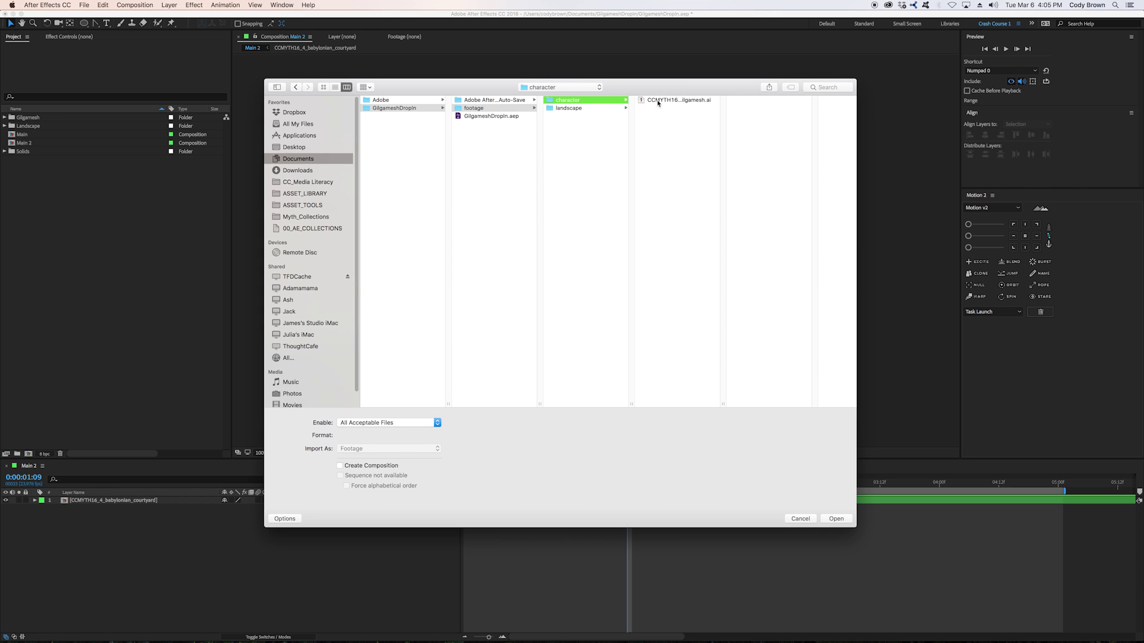
{"action": "left_click", "coordinate": [658, 100]}
{"action": "left_click", "coordinate": [430, 446]}
{"action": "left_click", "coordinate": [417, 468]}
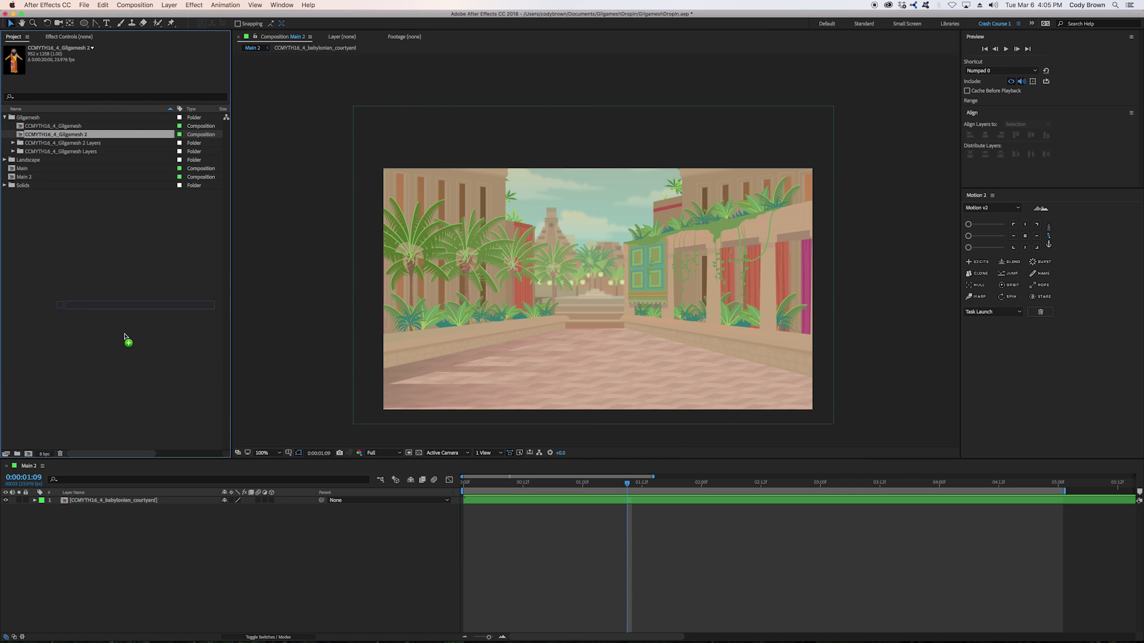
Add the CCMYTH16_4_Gilgamesh 2 composition above the courtyard in Main 2 and label its layer orange.
{"action": "left_click_drag", "start_coordinate": [154, 498], "coordinate": [156, 495]}
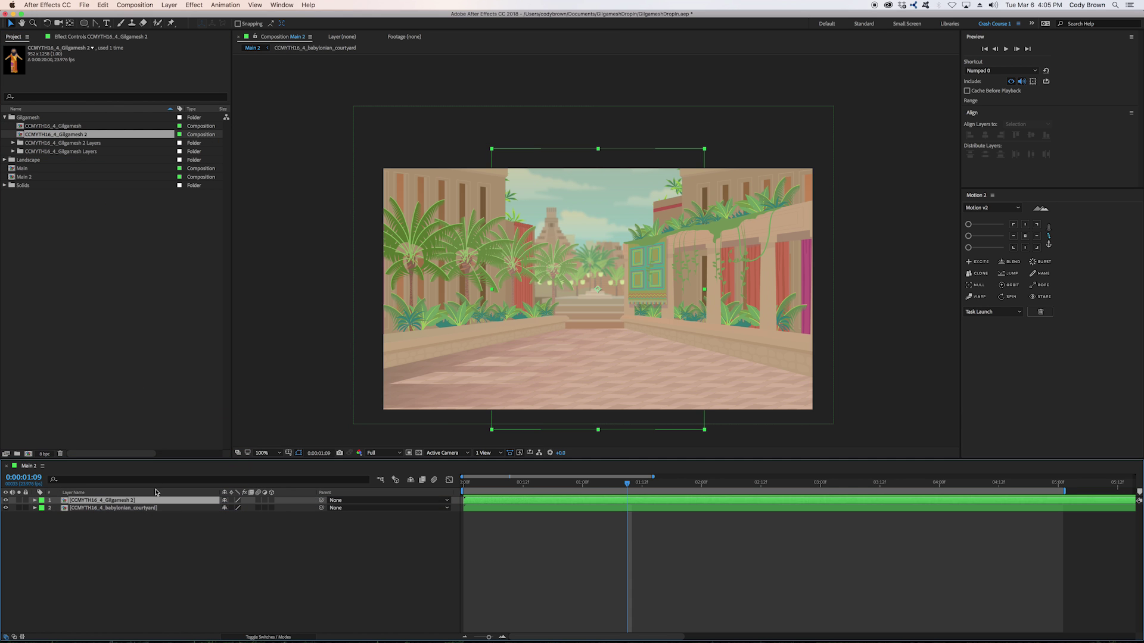
{"action": "left_click", "coordinate": [41, 500]}
{"action": "left_click", "coordinate": [60, 514]}
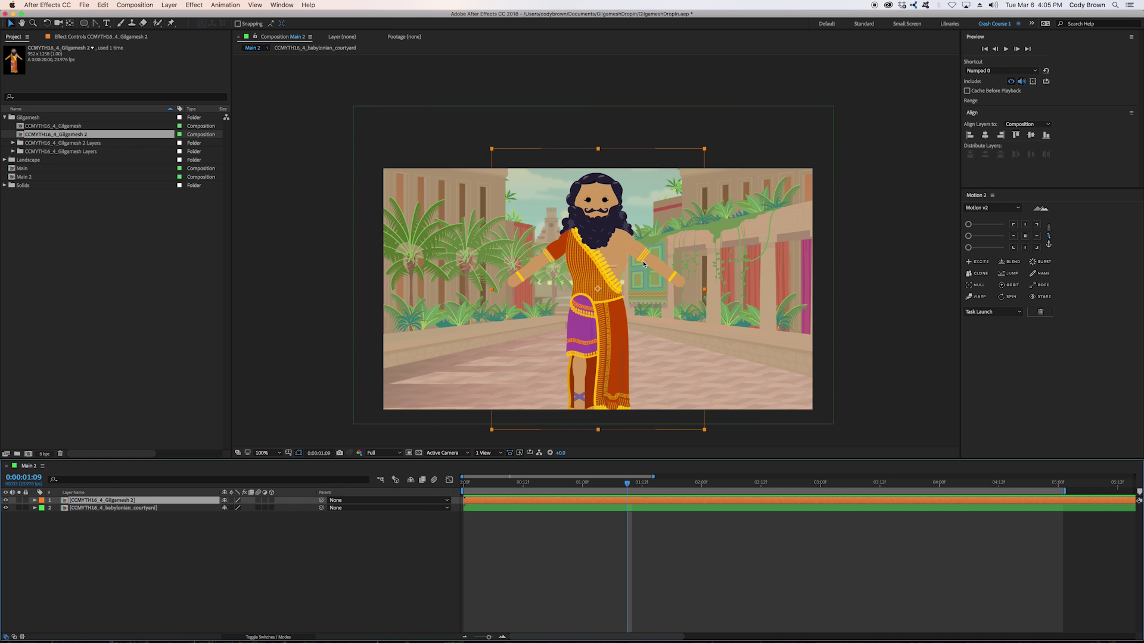
Scale the Gilgamesh 2 layer to 50% and stand the character in the middle of the courtyard.
{"action": "left_click_drag", "start_coordinate": [704, 152], "coordinate": [653, 229]}
{"action": "left_click", "coordinate": [611, 286]}
{"action": "left_click_drag", "start_coordinate": [611, 284], "coordinate": [606, 294]}
{"action": "left_click_drag", "start_coordinate": [648, 241], "coordinate": [647, 248]}
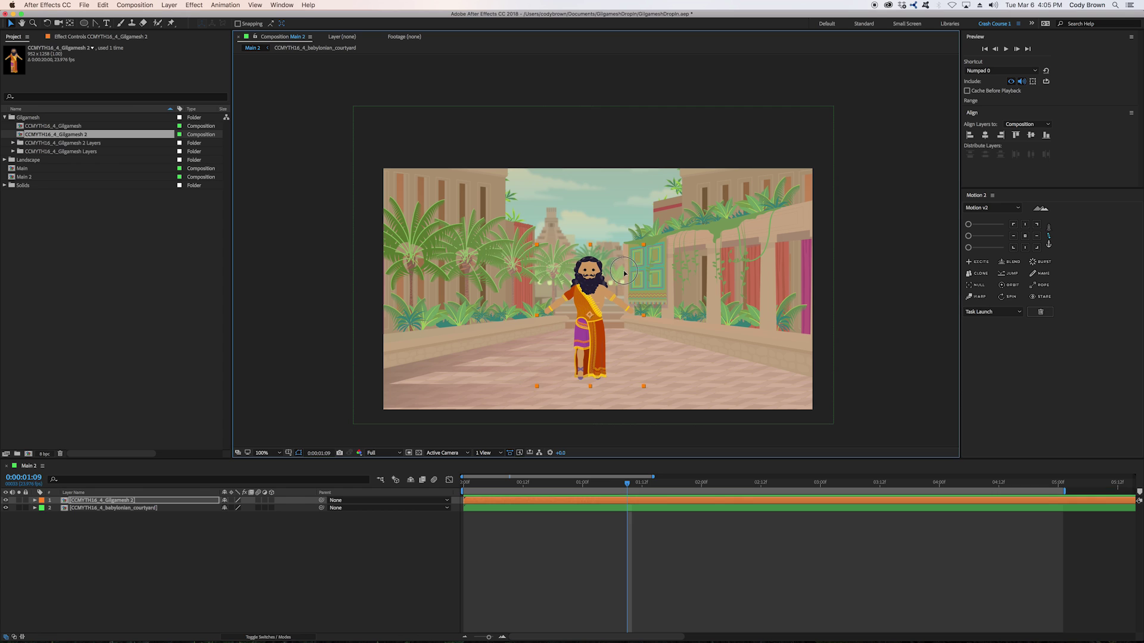
{"action": "key", "text": "s"}
{"action": "left_click", "coordinate": [247, 509]}
{"action": "key", "text": "Return"}
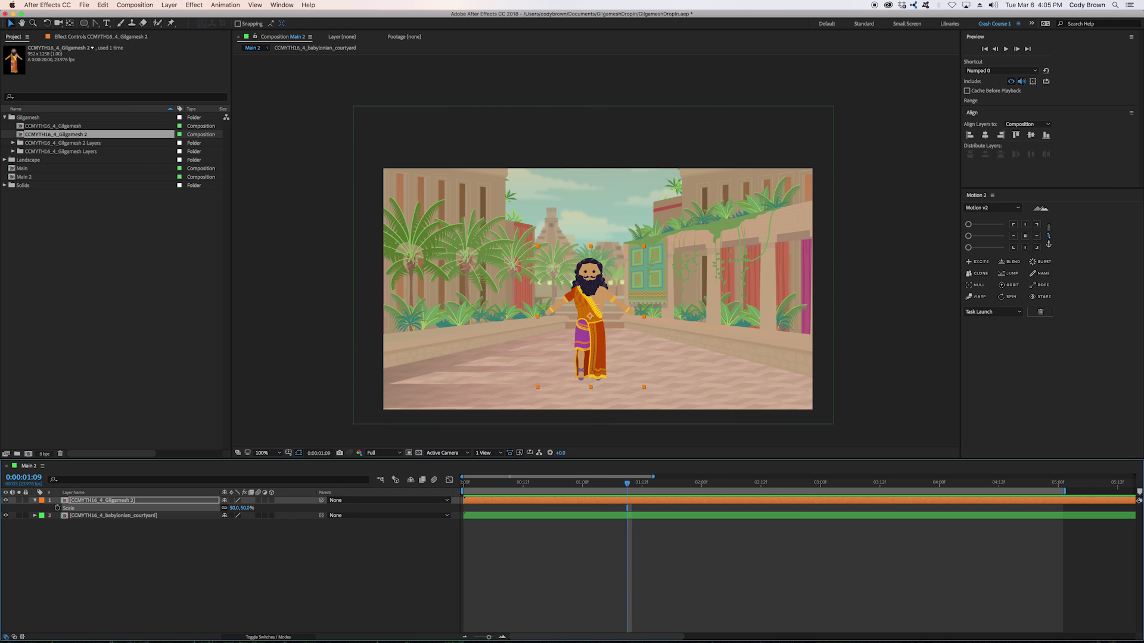
Move the Gilgamesh 2 layer's anchor point down to the character's feet.
{"action": "left_click_drag", "start_coordinate": [585, 352], "coordinate": [592, 391]}
{"action": "key", "text": "y"}
{"action": "key", "text": "v"}
Keyframe the Gilgamesh 2 layer's position from 920, -802 at frame 0 down to its standing position a few frames on.
{"action": "left_click", "coordinate": [452, 488]}
{"action": "left_click_drag", "start_coordinate": [471, 485], "coordinate": [436, 484]}
{"action": "left_click", "coordinate": [98, 501]}
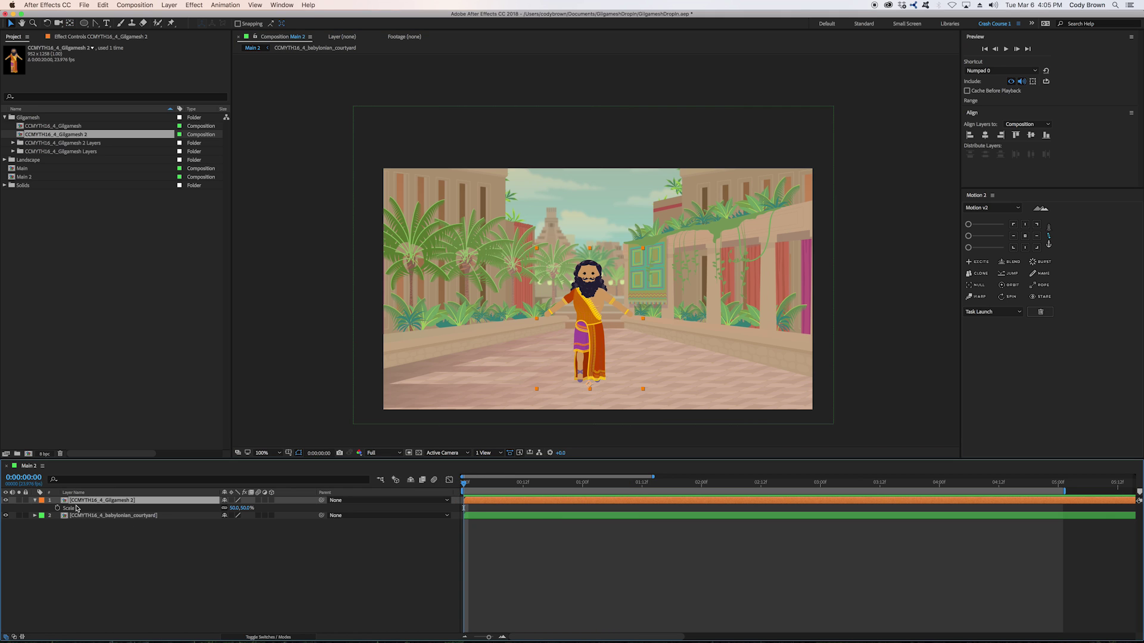
{"action": "left_click", "coordinate": [57, 508]}
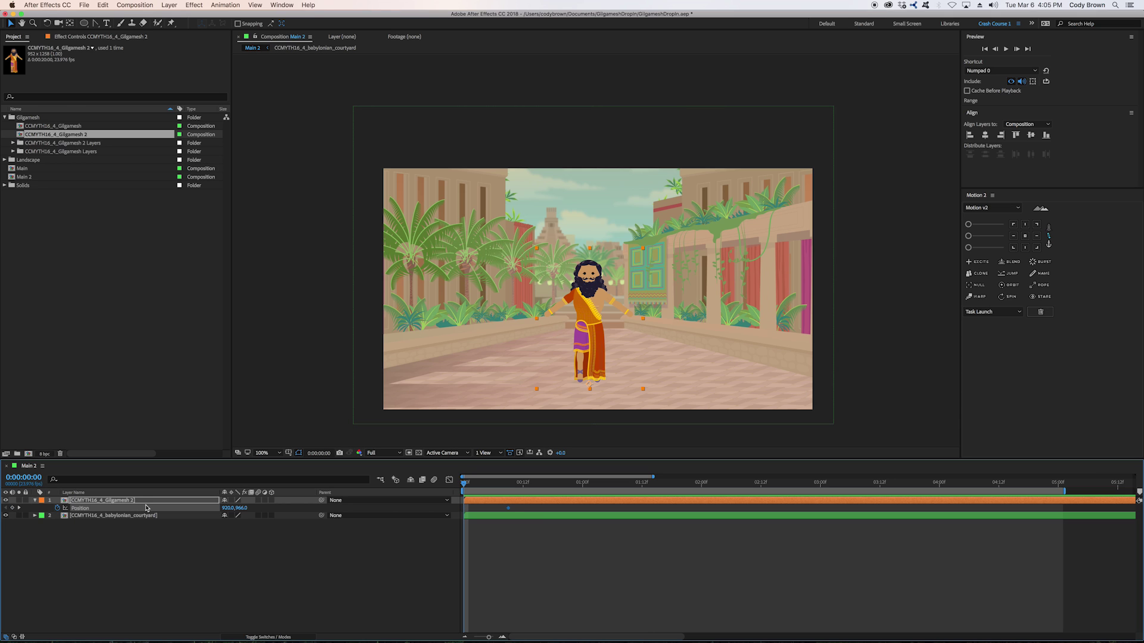
{"action": "left_click_drag", "start_coordinate": [239, 510], "coordinate": [55, 509]}
Preview the drop-in and move the landing position keyframe to about frame 8.
{"action": "left_click", "coordinate": [498, 561]}
{"action": "key", "text": "space"}
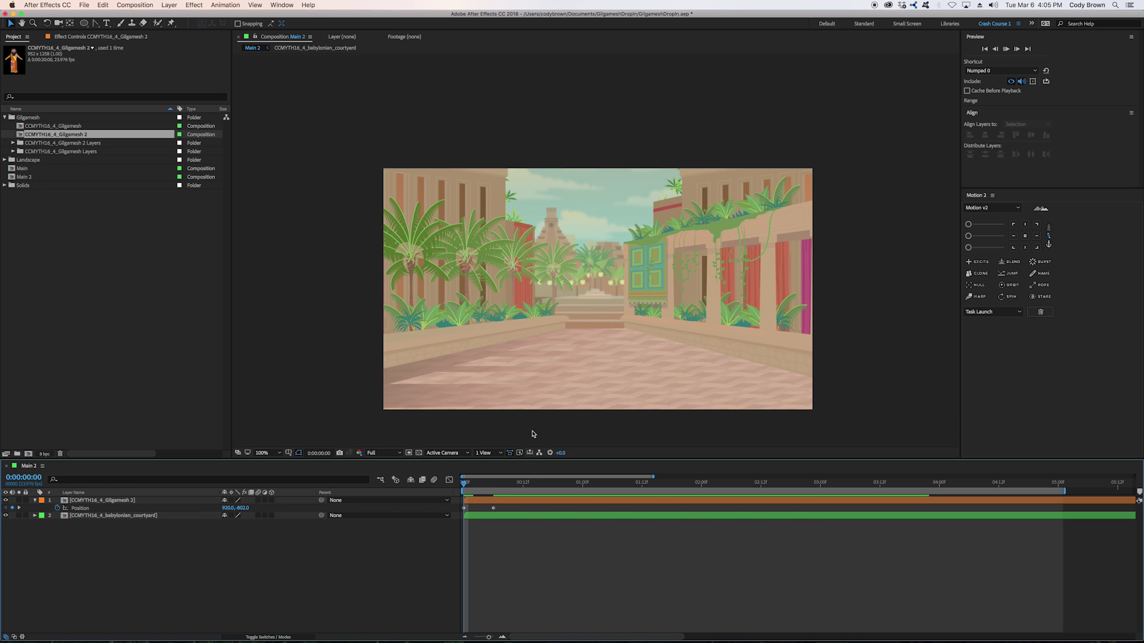
{"action": "left_click_drag", "start_coordinate": [493, 484], "coordinate": [431, 487]}
{"action": "key", "text": "space"}
{"action": "left_click_drag", "start_coordinate": [522, 542], "coordinate": [429, 486]}
{"action": "key", "text": "space"}
{"action": "left_click", "coordinate": [494, 576]}
{"action": "key", "text": "space"}
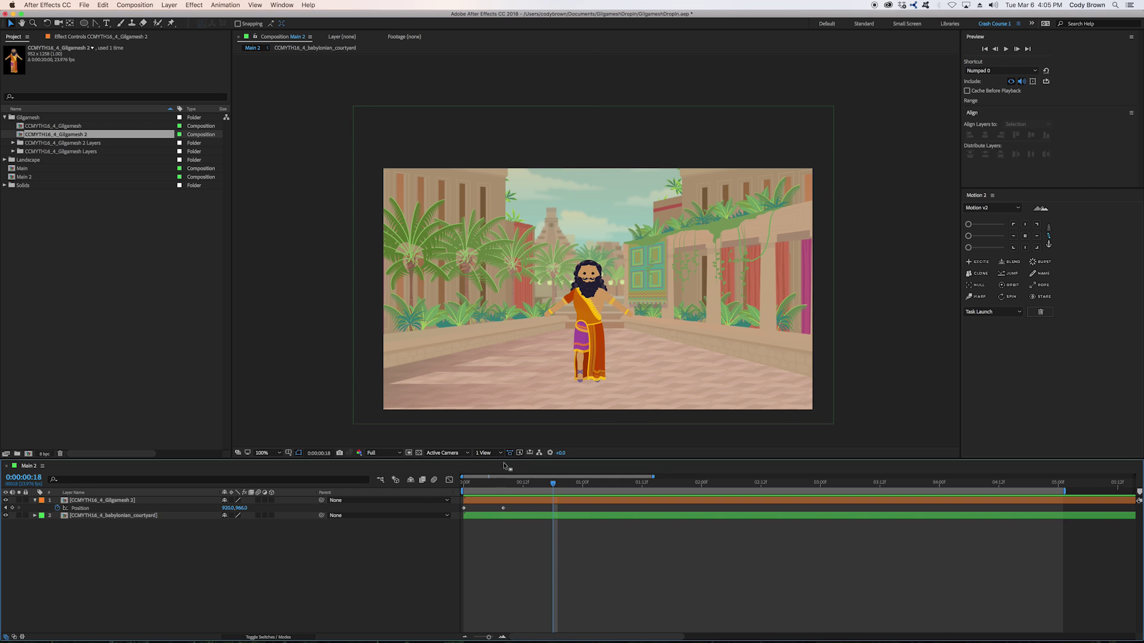
Open the CCMYTH16_4_Gilgamesh 2 composition and enlarge the timeline to show all character layers.
{"action": "double_click", "coordinate": [505, 500]}
{"action": "left_click", "coordinate": [520, 622]}
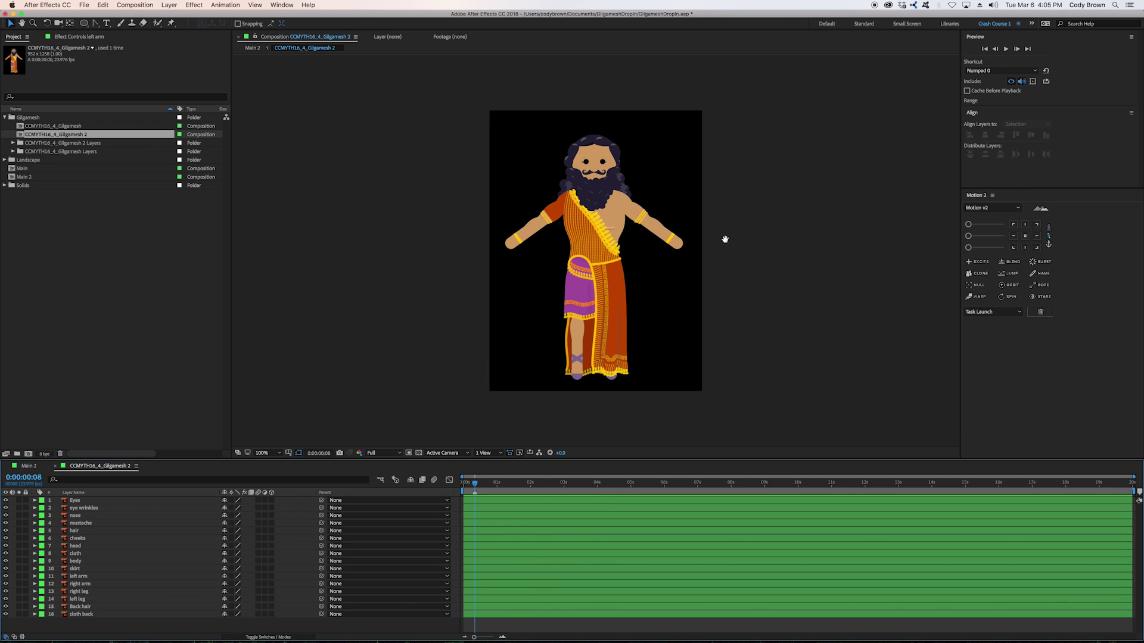
{"action": "left_click_drag", "start_coordinate": [725, 239], "coordinate": [715, 232]}
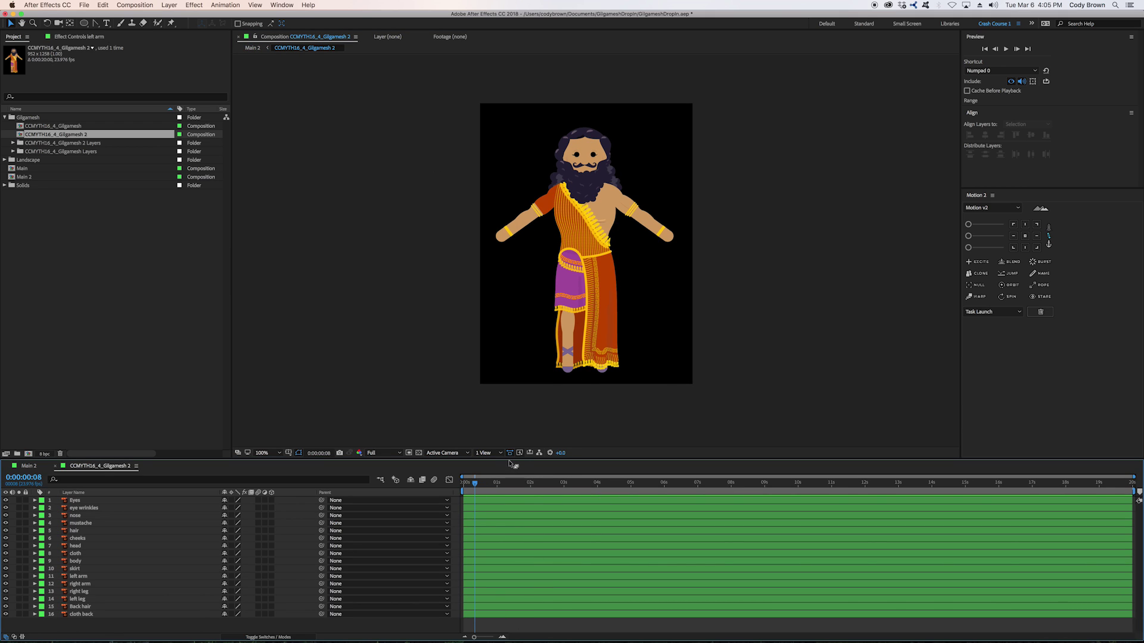
{"action": "left_click_drag", "start_coordinate": [513, 448], "coordinate": [560, 402]}
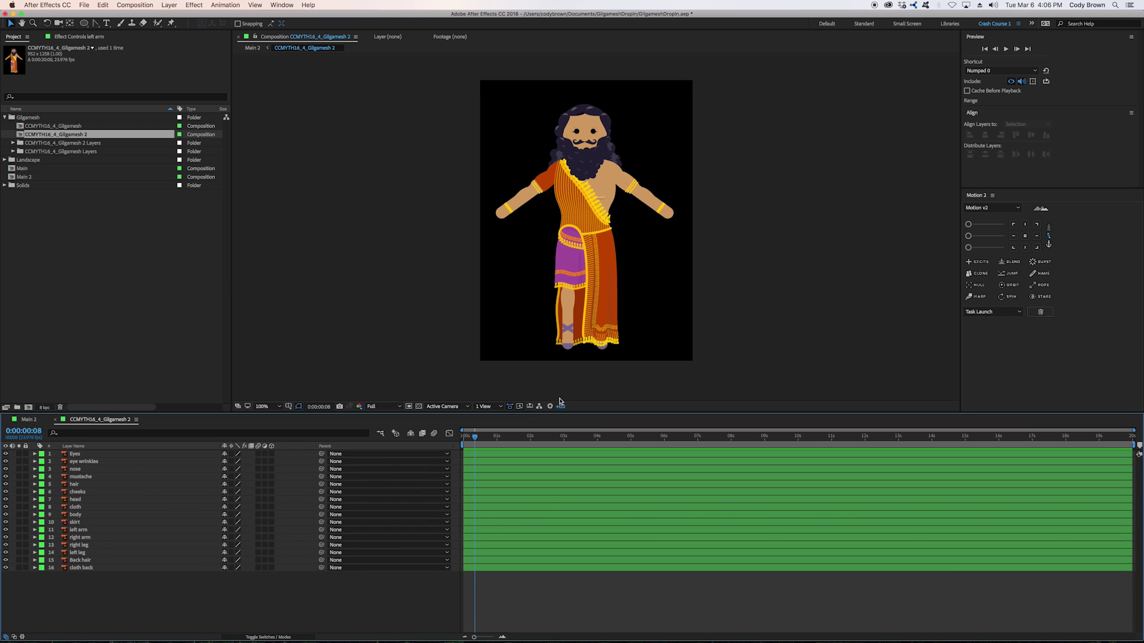
Label the body layer dark purple and the skirt, cloth and cloth back layers purple.
{"action": "left_click", "coordinate": [86, 516]}
{"action": "left_click", "coordinate": [42, 515]}
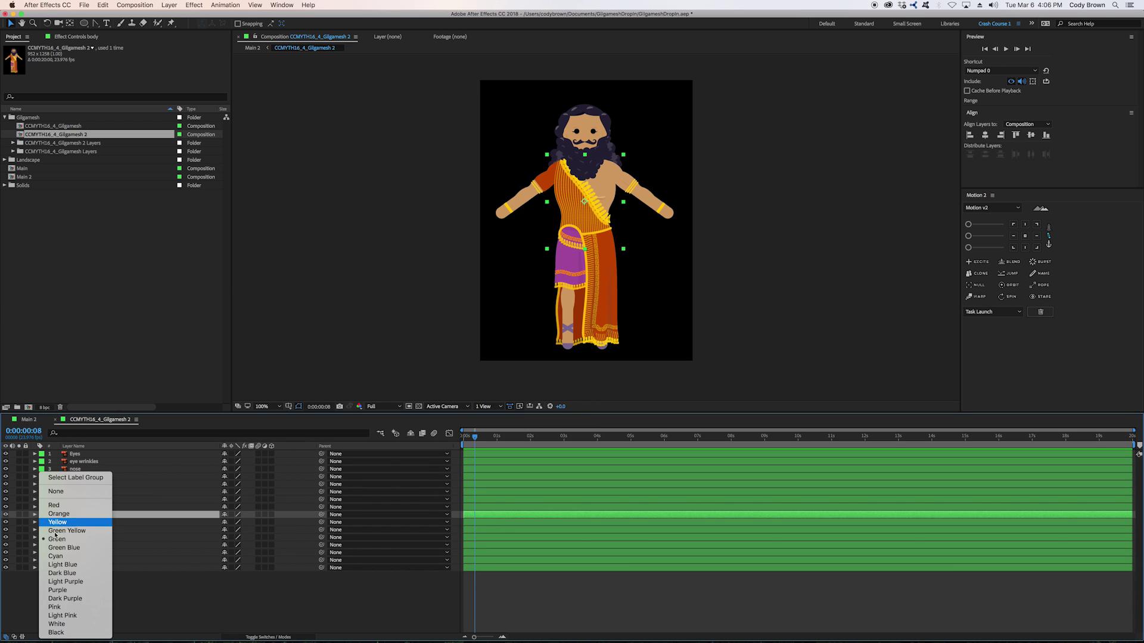
{"action": "left_click", "coordinate": [104, 599]}
{"action": "left_click", "coordinate": [77, 522]}
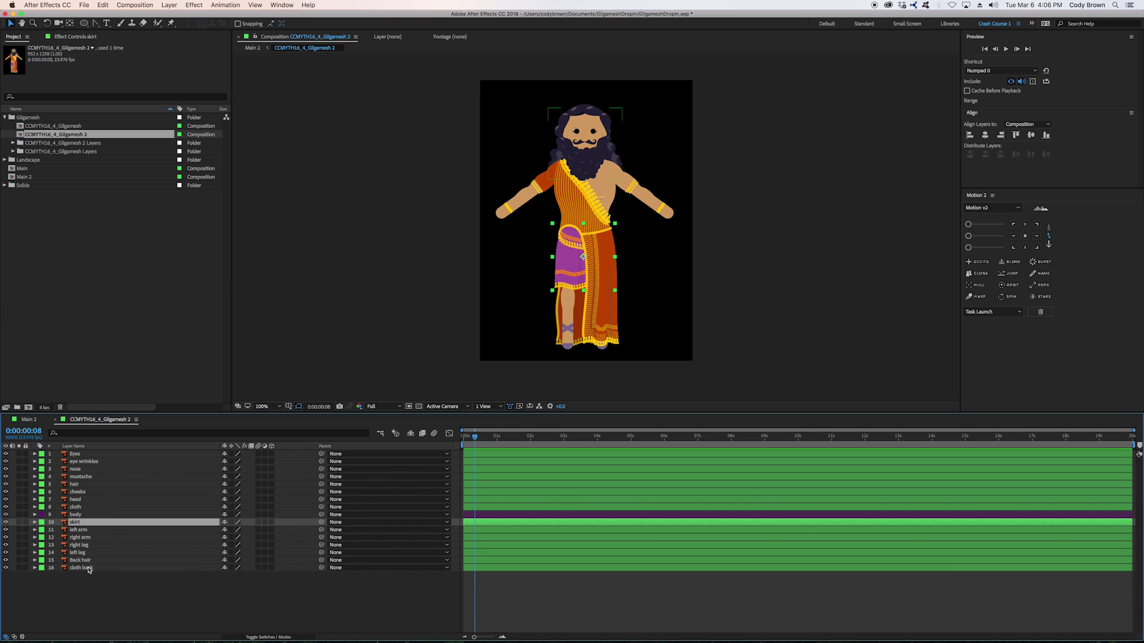
{"action": "left_click", "coordinate": [91, 568], "text": "super"}
{"action": "left_click", "coordinate": [76, 507], "text": "super"}
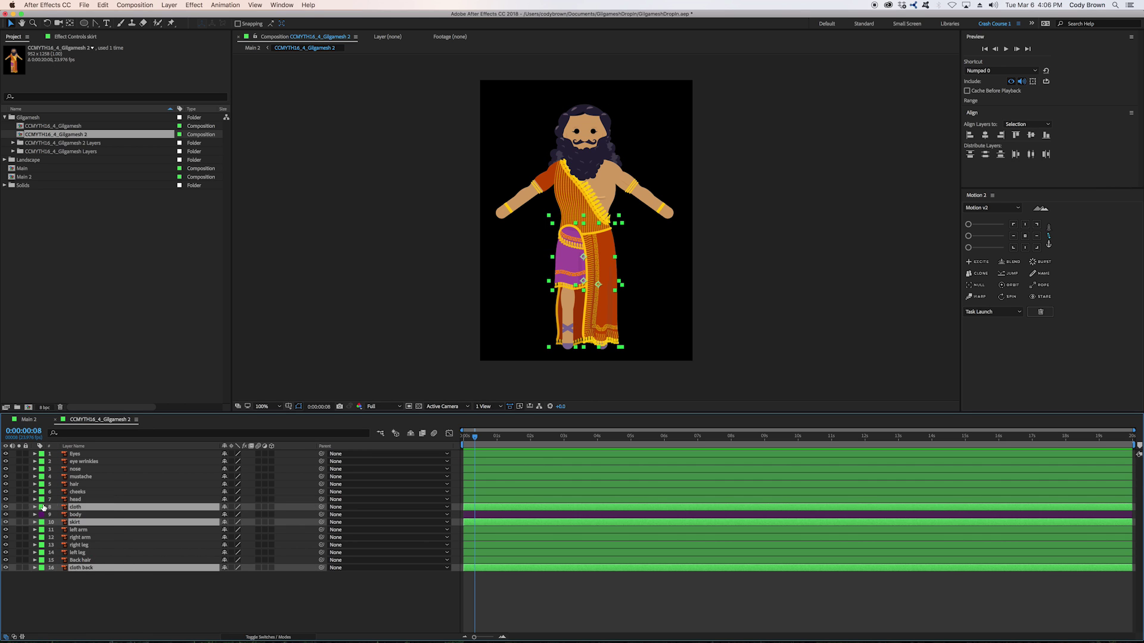
{"action": "left_click", "coordinate": [42, 507]}
{"action": "left_click", "coordinate": [104, 586]}
Label the left and right arm layers orange and the right and left leg layers light blue.
{"action": "left_click", "coordinate": [77, 530]}
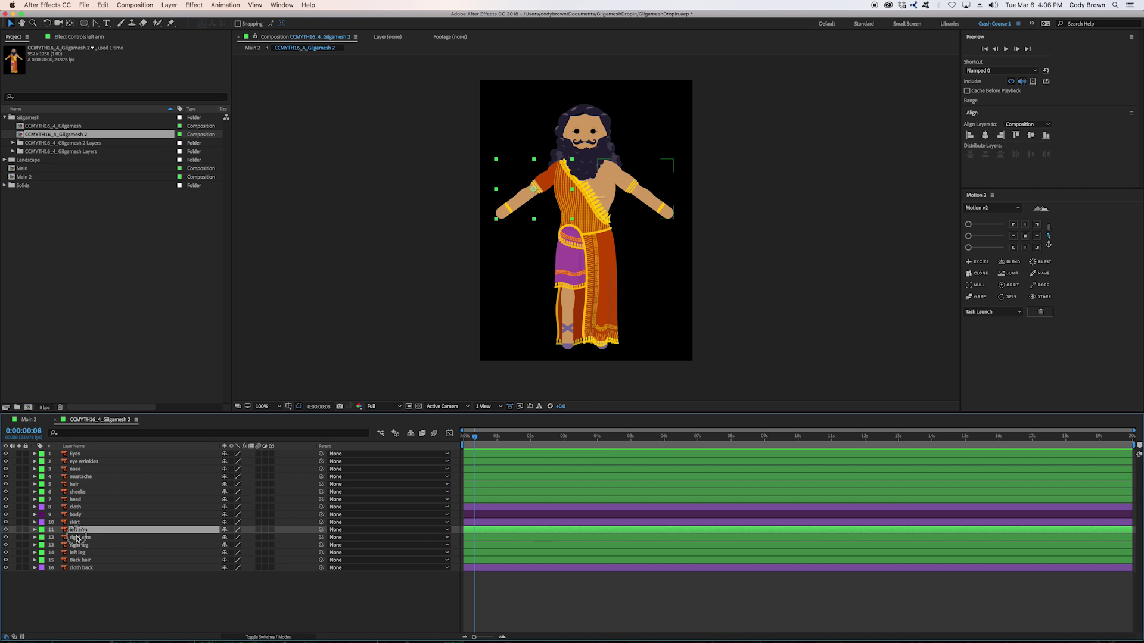
{"action": "left_click", "coordinate": [77, 537], "text": "super"}
{"action": "left_click", "coordinate": [42, 530]}
{"action": "left_click", "coordinate": [63, 515]}
{"action": "left_click", "coordinate": [77, 545]}
{"action": "left_click", "coordinate": [78, 552], "text": "super"}
{"action": "left_click", "coordinate": [42, 545]}
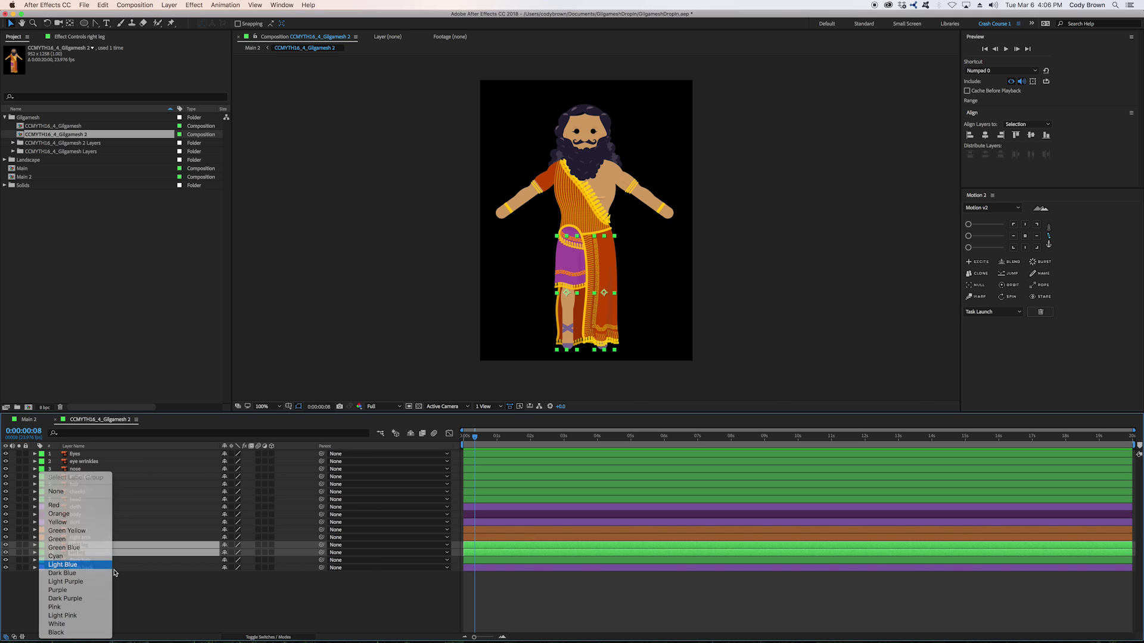
{"action": "left_click", "coordinate": [62, 564]}
Label the Back hair layer yellow.
{"action": "left_click", "coordinate": [78, 560]}
{"action": "left_click", "coordinate": [39, 563]}
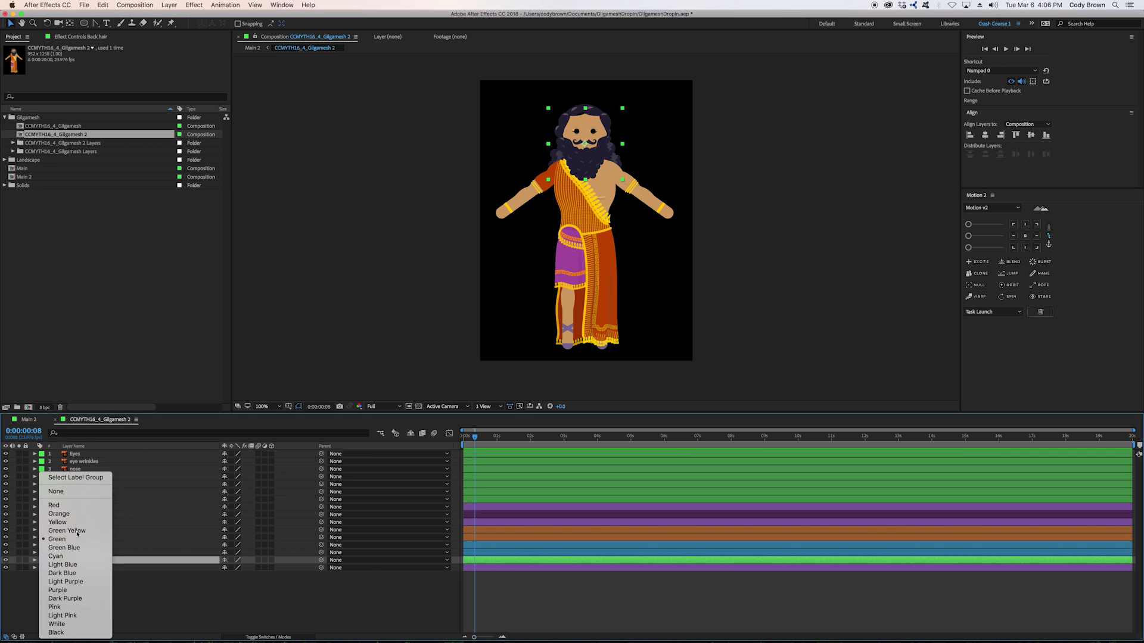
{"action": "left_click", "coordinate": [100, 515]}
Label the cheeks, mustache and eye wrinkles layers Green Blue.
{"action": "left_click", "coordinate": [125, 492]}
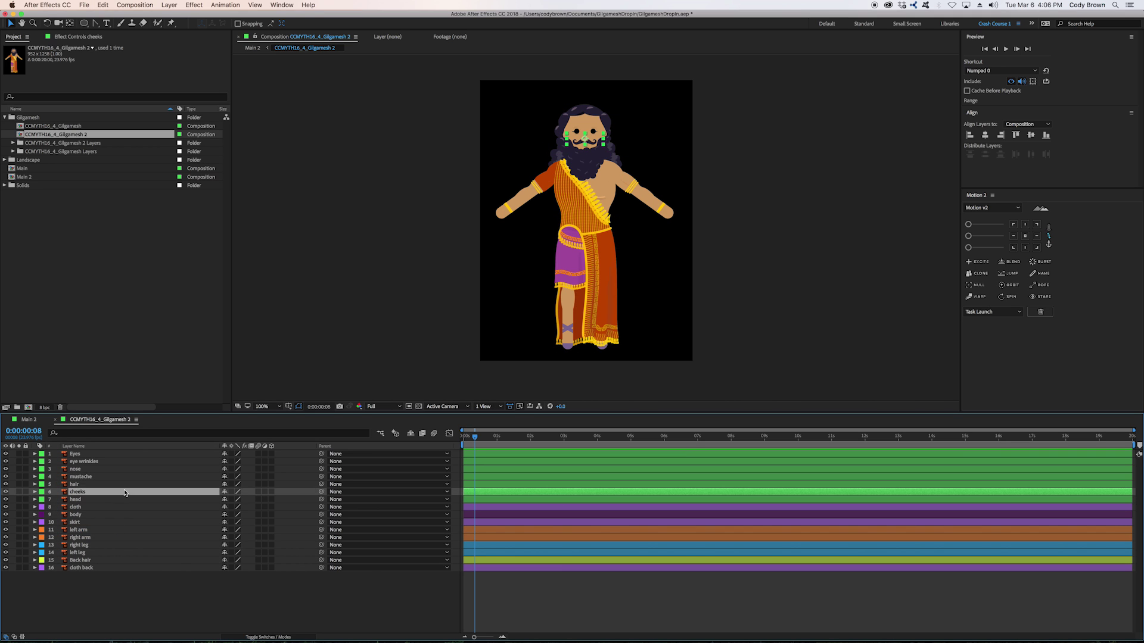
{"action": "left_click", "coordinate": [88, 476], "text": "super"}
{"action": "left_click", "coordinate": [67, 461], "text": "super"}
{"action": "left_click", "coordinate": [45, 462]}
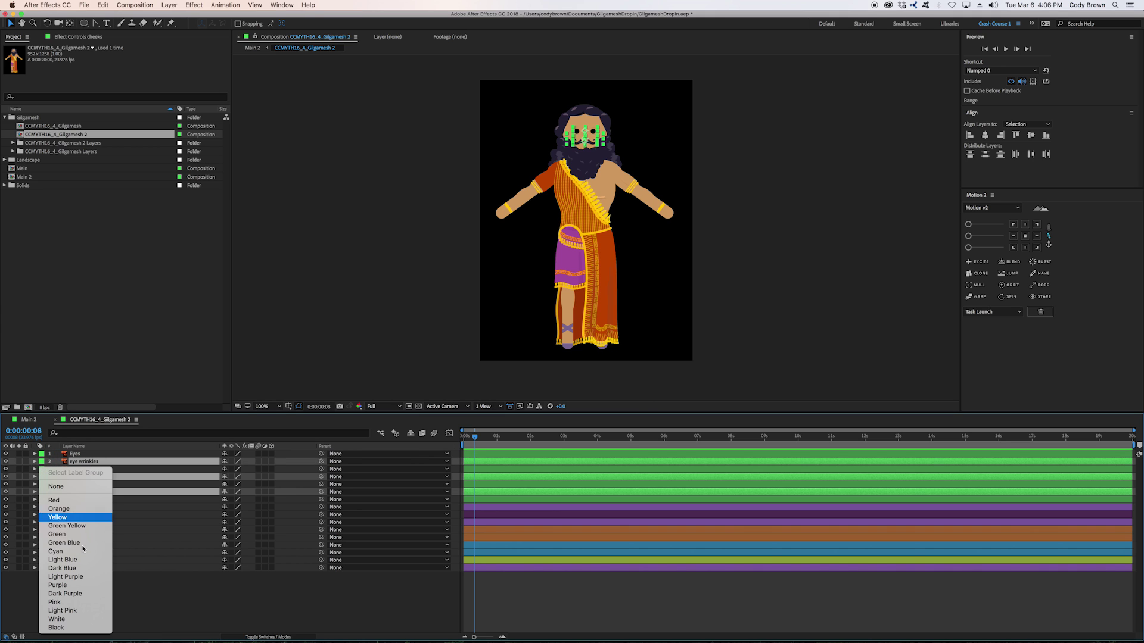
{"action": "left_click", "coordinate": [75, 540]}
Label the hair and nose layers yellow.
{"action": "left_click", "coordinate": [75, 487]}
{"action": "left_click", "coordinate": [75, 469], "text": "super"}
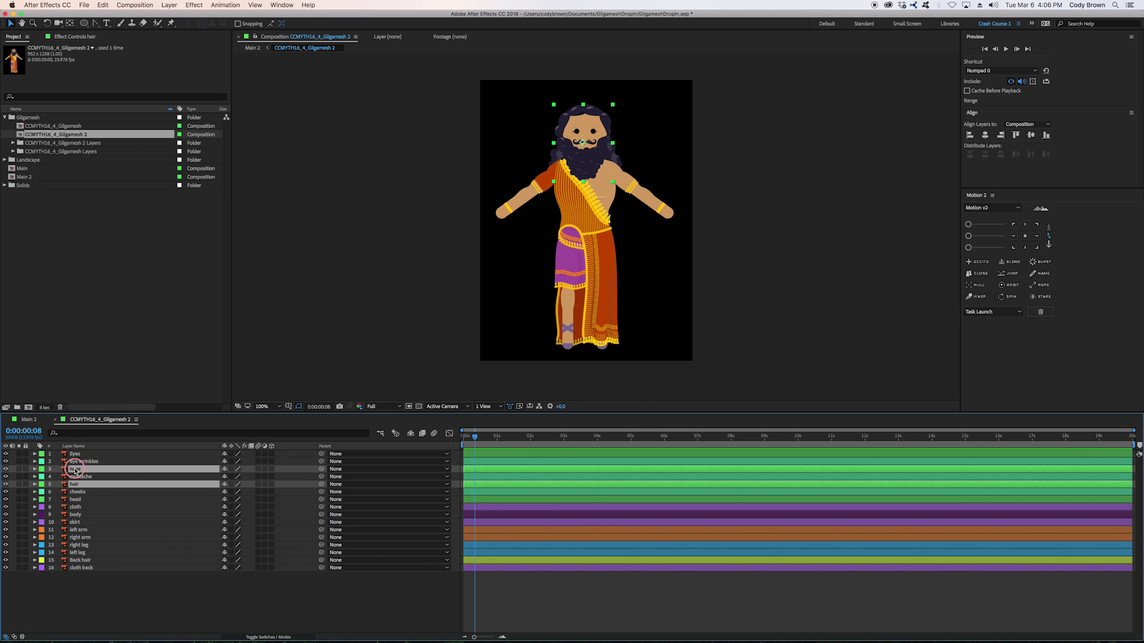
{"action": "left_click", "coordinate": [42, 469]}
{"action": "left_click", "coordinate": [66, 530]}
Label the Eyes layer yellow and reorder it to sit between the cheeks and head layers.
{"action": "left_click", "coordinate": [74, 454]}
{"action": "left_click", "coordinate": [42, 454]}
{"action": "left_click", "coordinate": [57, 507]}
{"action": "left_click_drag", "start_coordinate": [84, 469], "coordinate": [97, 493]}
Parent all facial feature layers, the hair and the Back hair layer to the head layer.
{"action": "left_click", "coordinate": [87, 507], "text": "shift"}
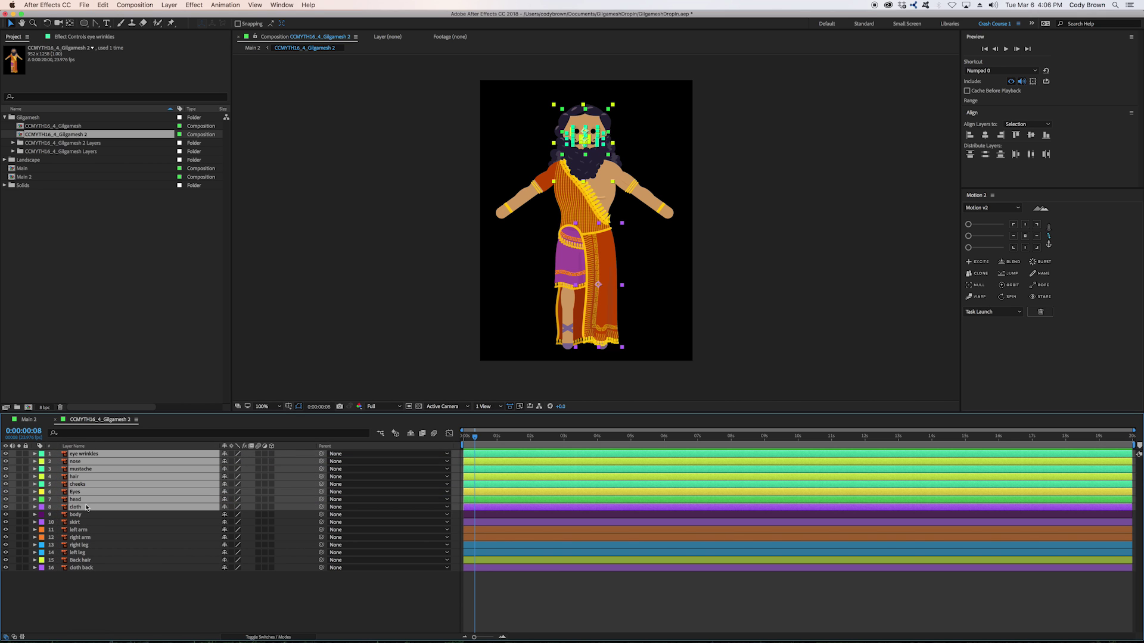
{"action": "left_click", "coordinate": [85, 502], "text": "shift"}
{"action": "left_click", "coordinate": [89, 560], "text": "super"}
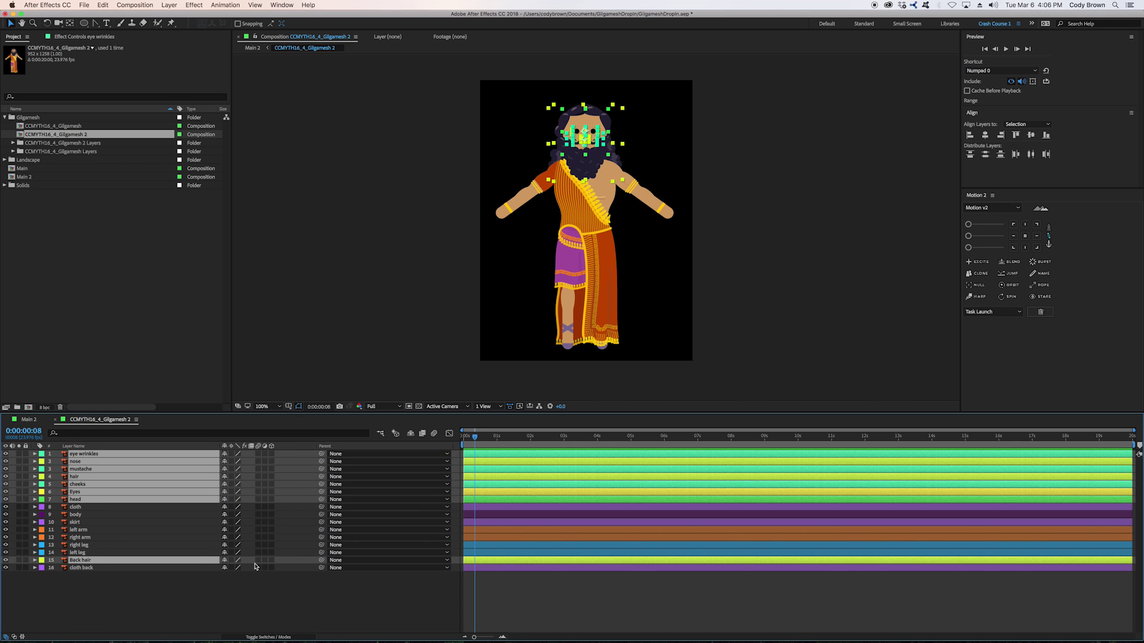
{"action": "left_click_drag", "start_coordinate": [321, 560], "coordinate": [119, 502]}
Parent the head, cloth, skirt, left arm, right arm and cloth back layers to the body layer.
{"action": "left_click", "coordinate": [77, 500]}
{"action": "left_click", "coordinate": [80, 537], "text": "shift"}
{"action": "left_click", "coordinate": [117, 569], "text": "super"}
{"action": "left_click_drag", "start_coordinate": [322, 568], "coordinate": [128, 516]}
{"action": "left_click", "coordinate": [124, 586]}
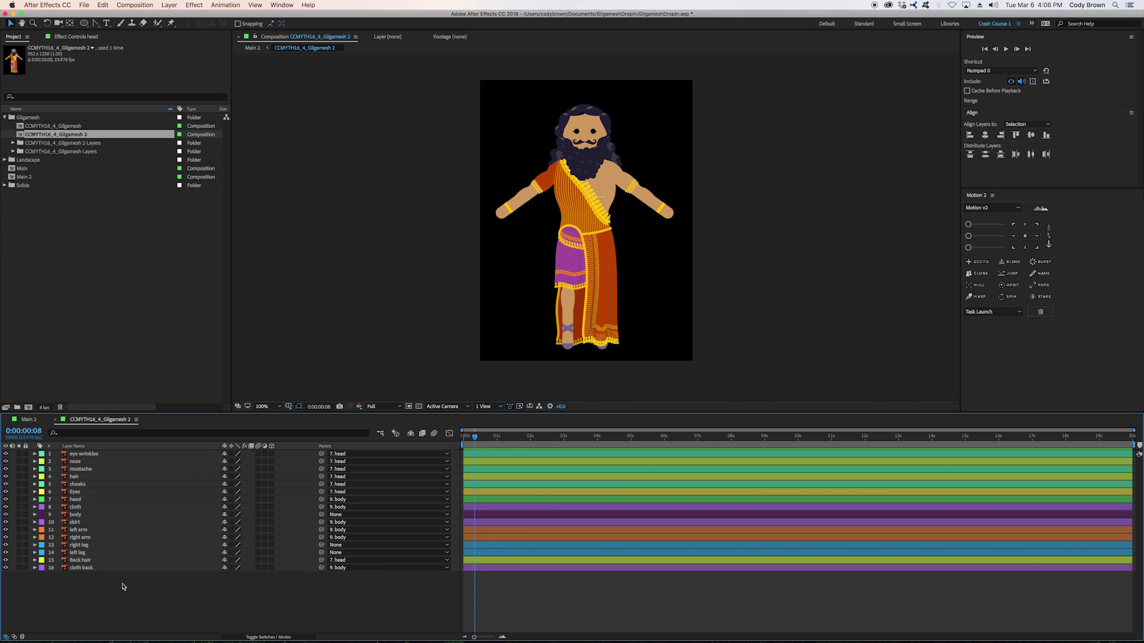
Set the anchor points of the body and head layers to their bottom centre with Motion 2.
{"action": "left_click", "coordinate": [75, 514]}
{"action": "left_click", "coordinate": [76, 499], "text": "super"}
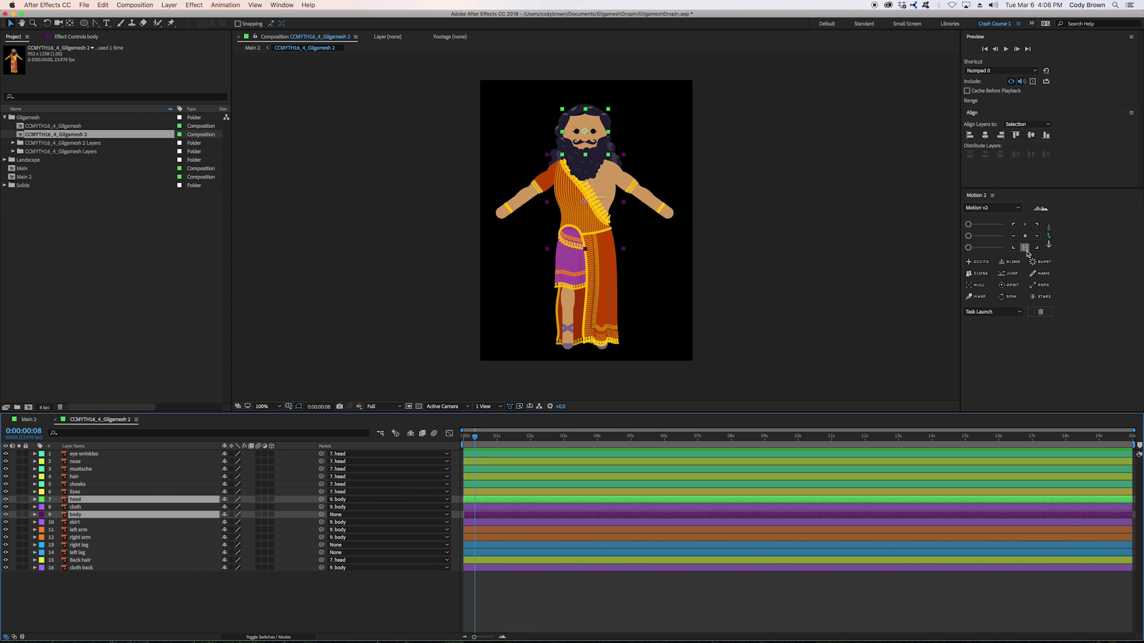
{"action": "left_click", "coordinate": [140, 585]}
Solo the left arm, right arm, right leg and left leg layers.
{"action": "left_click", "coordinate": [76, 531]}
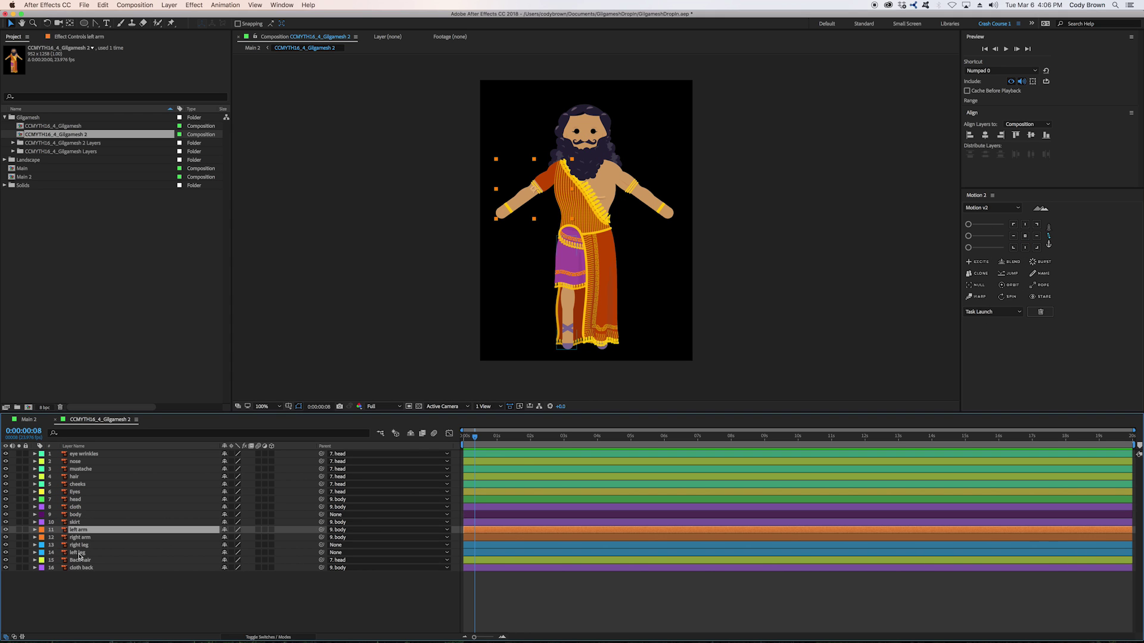
{"action": "left_click", "coordinate": [86, 552], "text": "shift"}
{"action": "left_click", "coordinate": [18, 529]}
Move the left arm's anchor point to the shoulder and add puppet pins at its shoulder, elbow and hand.
{"action": "left_click", "coordinate": [554, 182]}
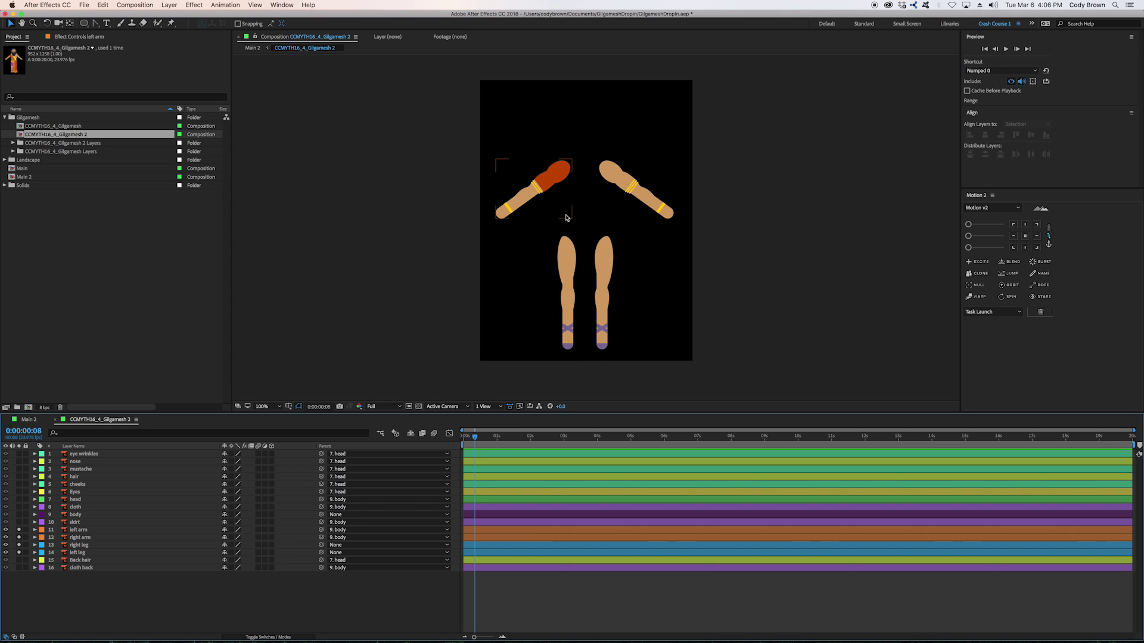
{"action": "key", "text": "y"}
{"action": "left_click_drag", "start_coordinate": [539, 185], "coordinate": [564, 170]}
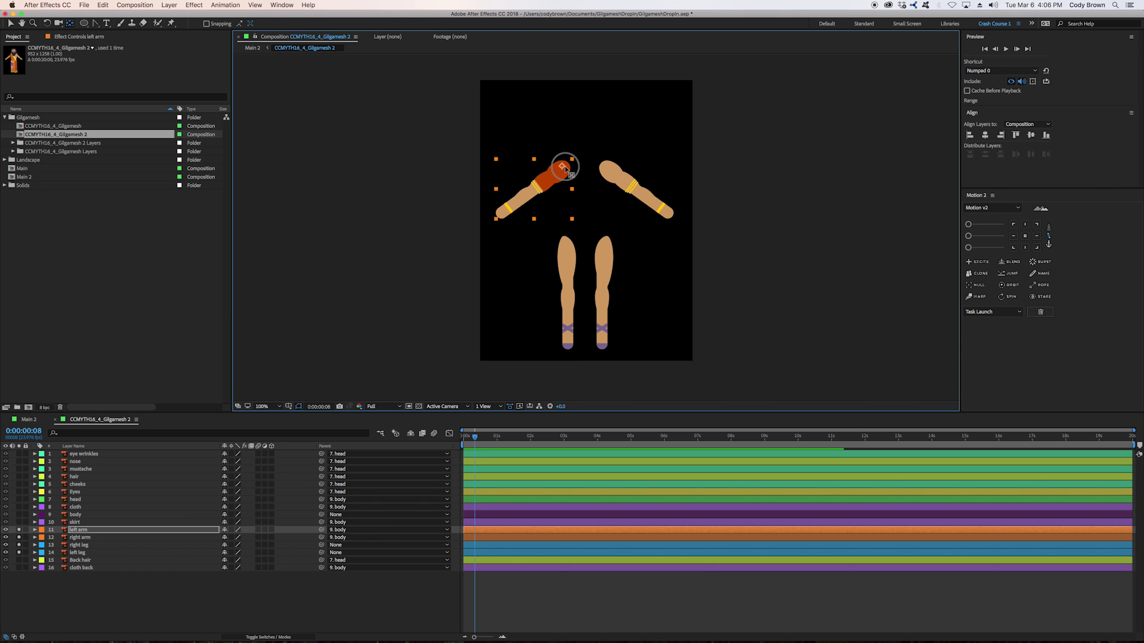
{"action": "key", "text": "super+p"}
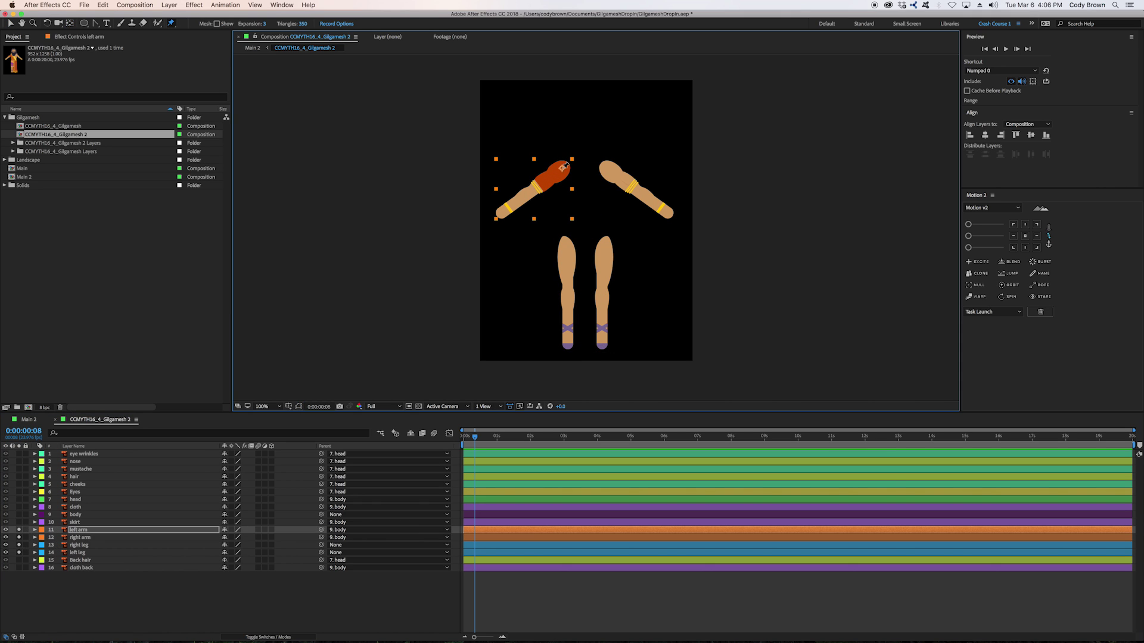
{"action": "left_click", "coordinate": [562, 168]}
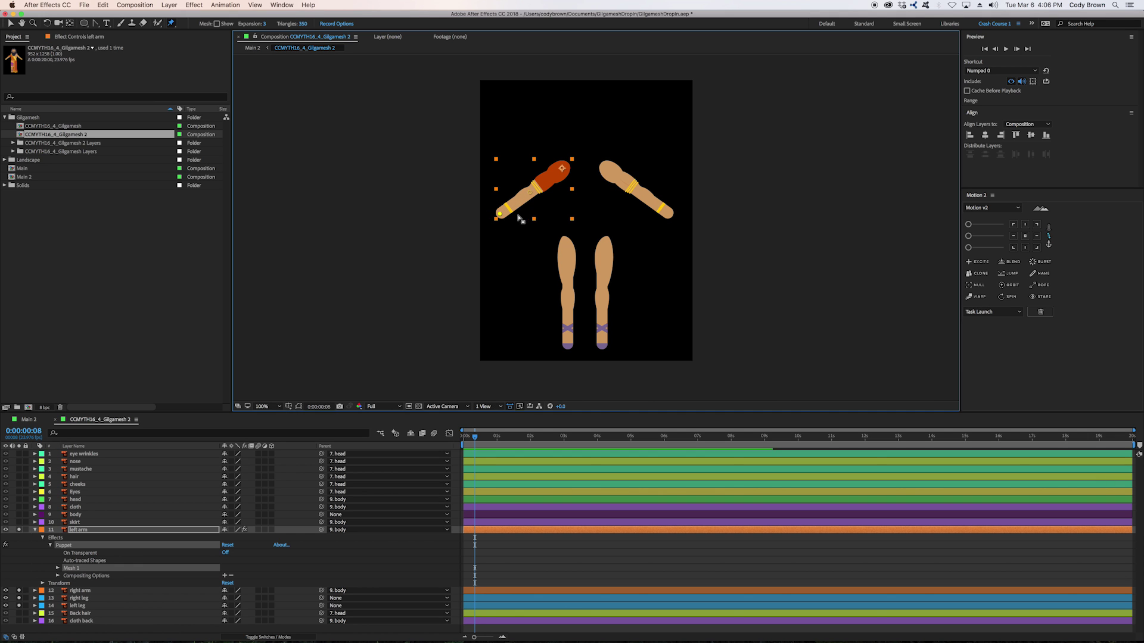
Move the right arm's anchor point to the shoulder and add puppet pins at its shoulder, elbow and hand.
{"action": "key", "text": "y"}
{"action": "left_click", "coordinate": [631, 182]}
{"action": "left_click_drag", "start_coordinate": [632, 182], "coordinate": [607, 165]}
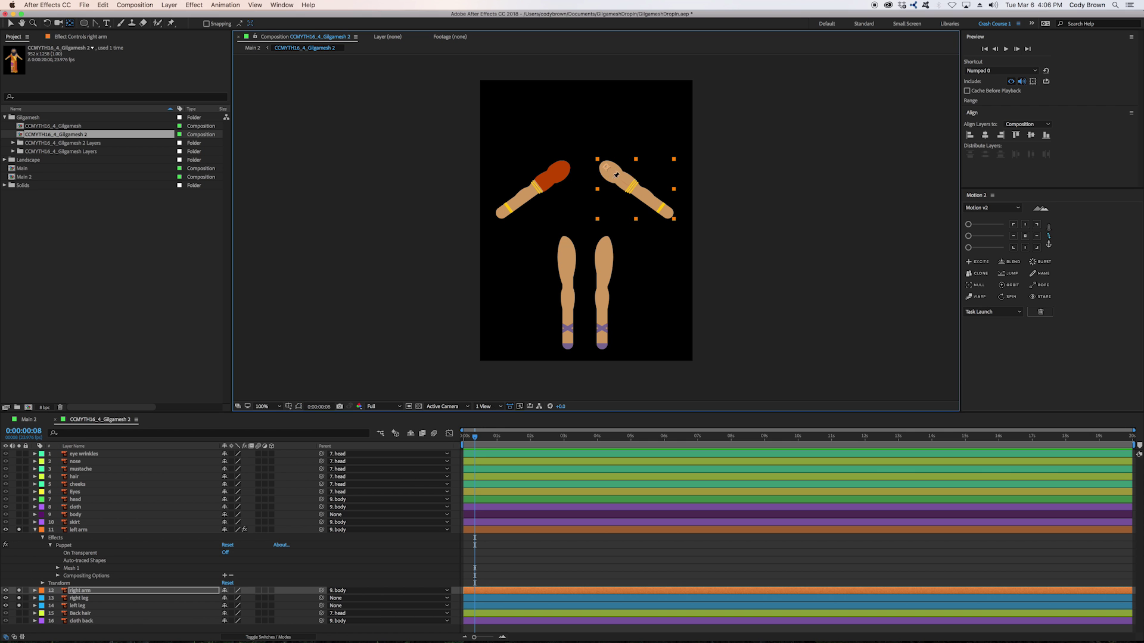
{"action": "key", "text": "super+p"}
{"action": "left_click", "coordinate": [637, 191]}
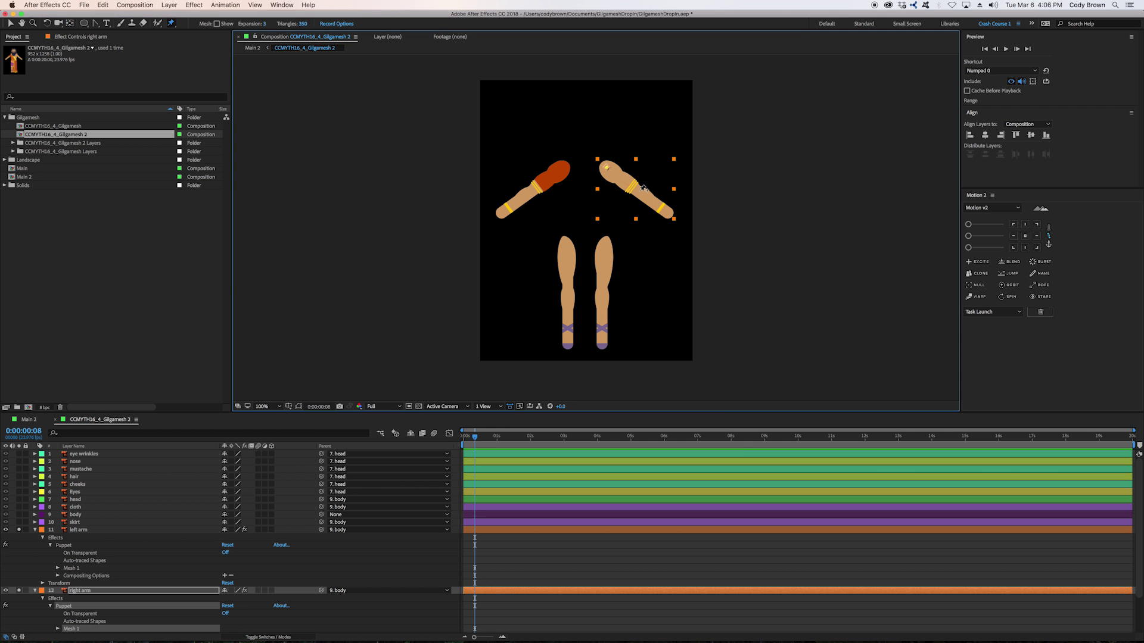
{"action": "left_click", "coordinate": [668, 212]}
Move the left leg's anchor point to the hip and add puppet pins at its hip, knee and foot.
{"action": "key", "text": "v"}
{"action": "left_click", "coordinate": [569, 285]}
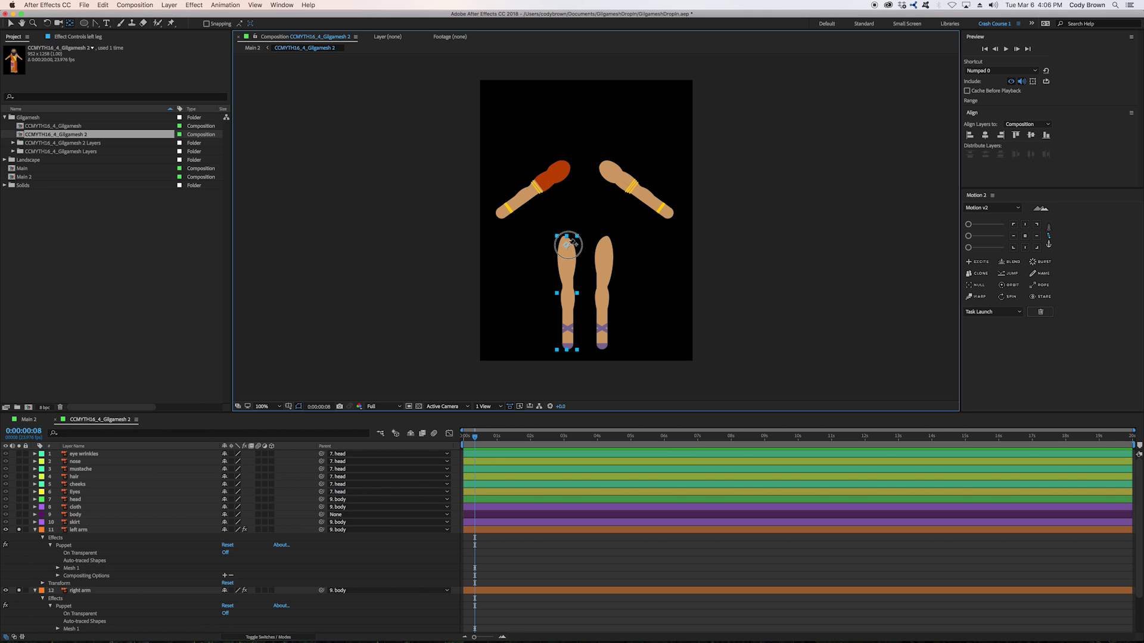
{"action": "key", "text": "super+p"}
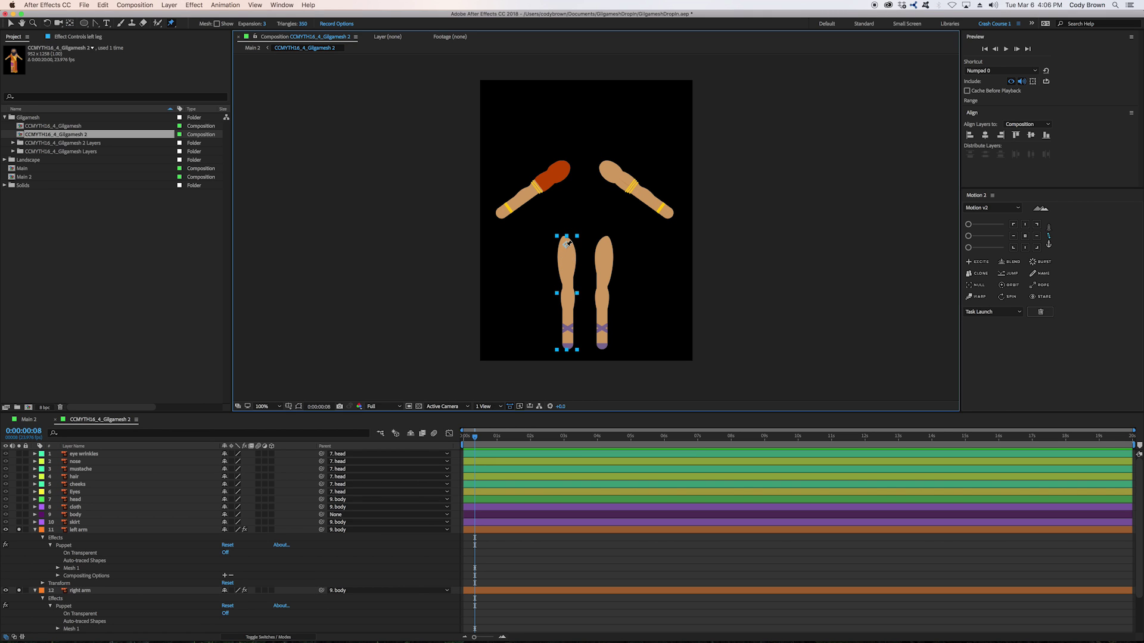
{"action": "left_click", "coordinate": [567, 244]}
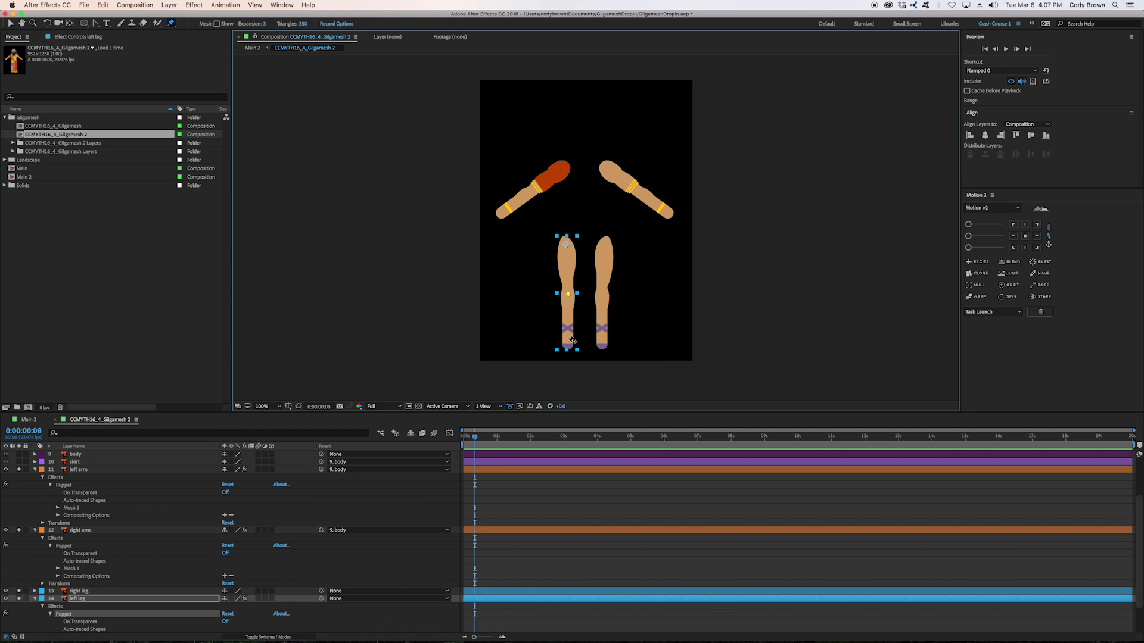
Move the right leg's anchor point to the hip and add puppet pins at its hip, knee and foot.
{"action": "key", "text": "v"}
{"action": "left_click", "coordinate": [603, 298]}
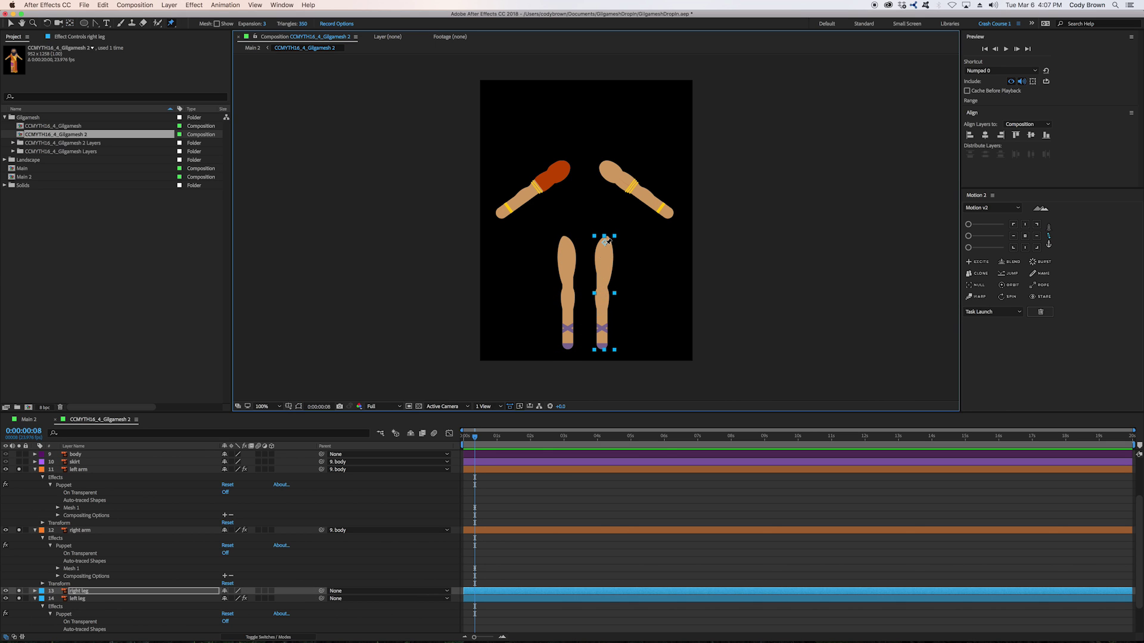
{"action": "left_click", "coordinate": [606, 241]}
{"action": "left_click", "coordinate": [602, 346]}
Collapse the properties of all layers and turn off solo on the arm and leg layers.
{"action": "left_click", "coordinate": [108, 469]}
{"action": "key", "text": "super+a"}
{"action": "key", "text": "u"}
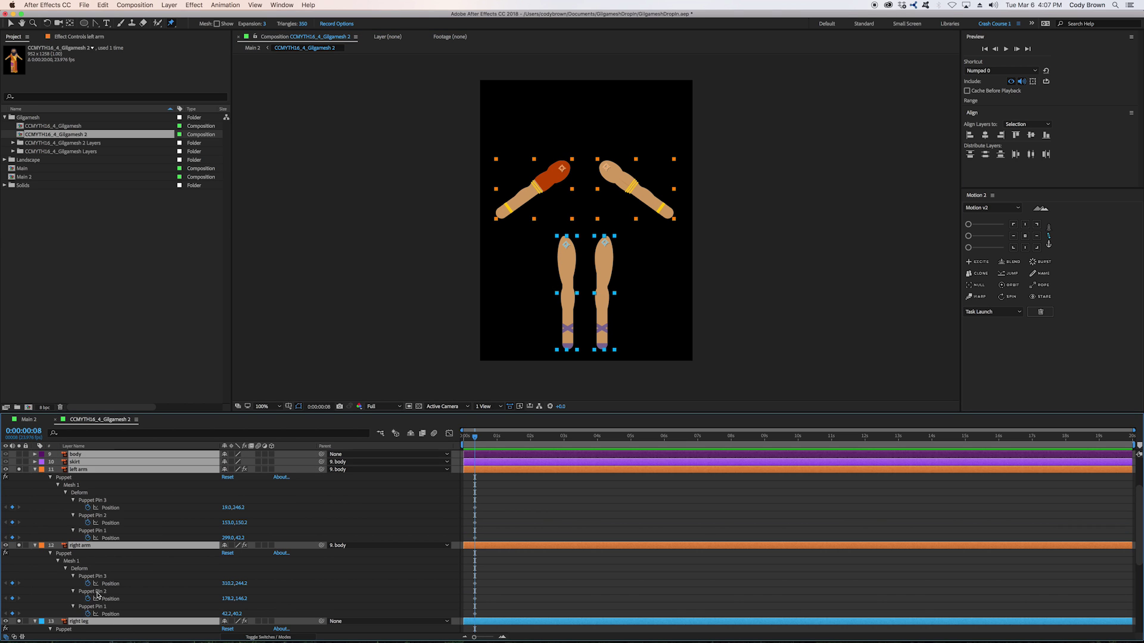
{"action": "key", "text": "u"}
{"action": "left_click", "coordinate": [19, 538]}
{"action": "left_click", "coordinate": [62, 588]}
{"action": "key", "text": "v"}
Set the anchor points of the cloth back, Back hair, skirt, cloth and hair layers to their top centre.
{"action": "left_click", "coordinate": [94, 569]}
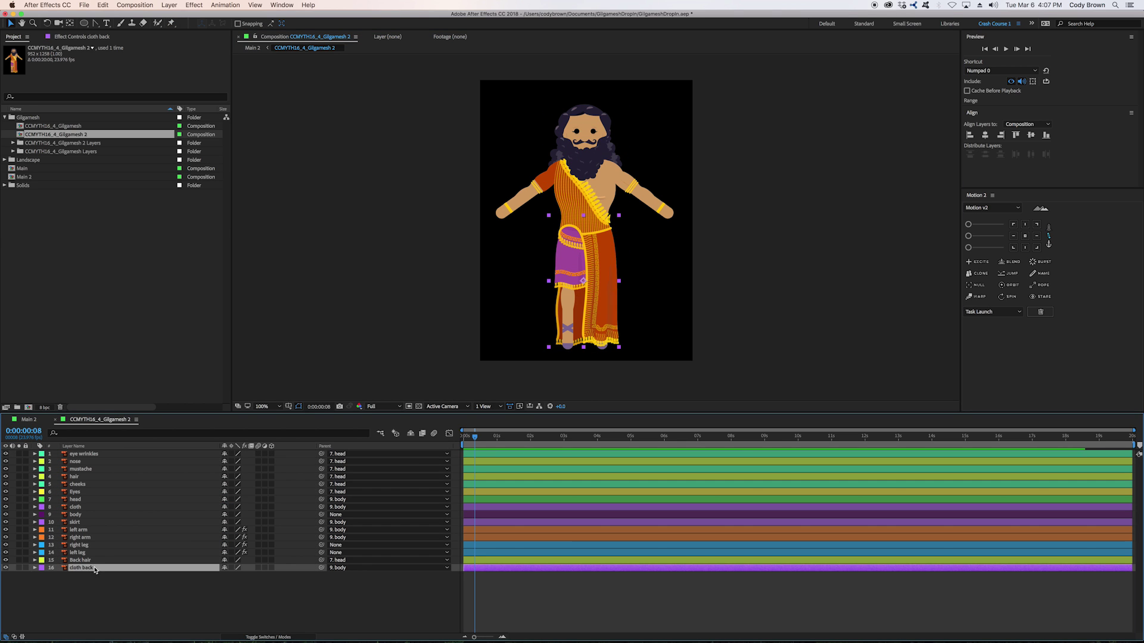
{"action": "left_click", "coordinate": [92, 560], "text": "shift"}
{"action": "left_click", "coordinate": [87, 522], "text": "ctrl"}
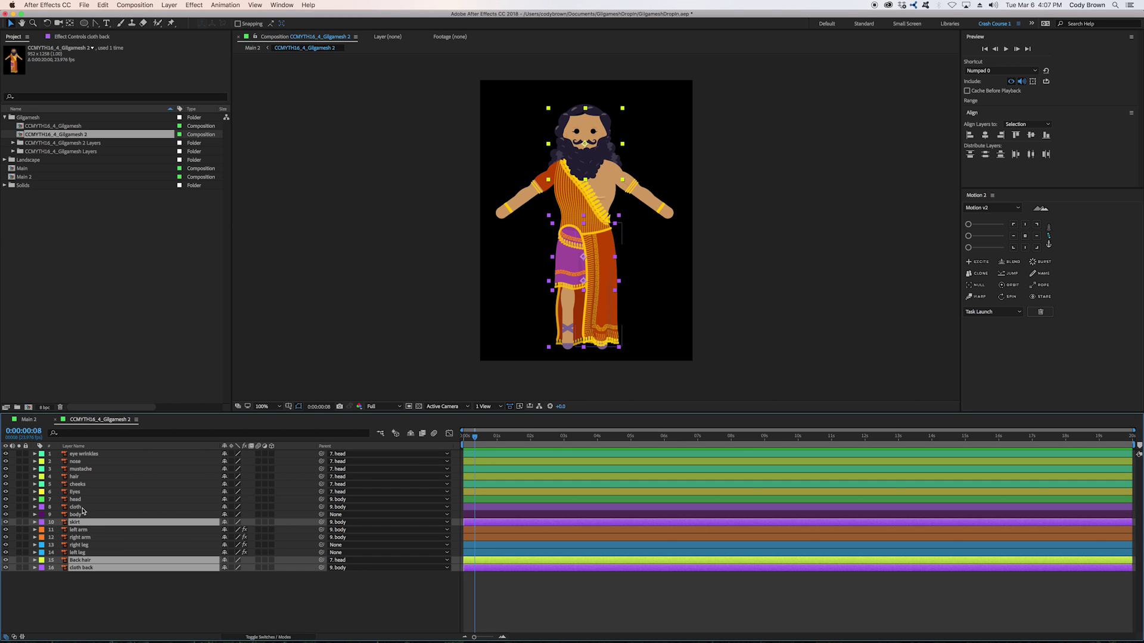
{"action": "left_click", "coordinate": [84, 507], "text": "ctrl"}
{"action": "left_click", "coordinate": [88, 477], "text": "ctrl"}
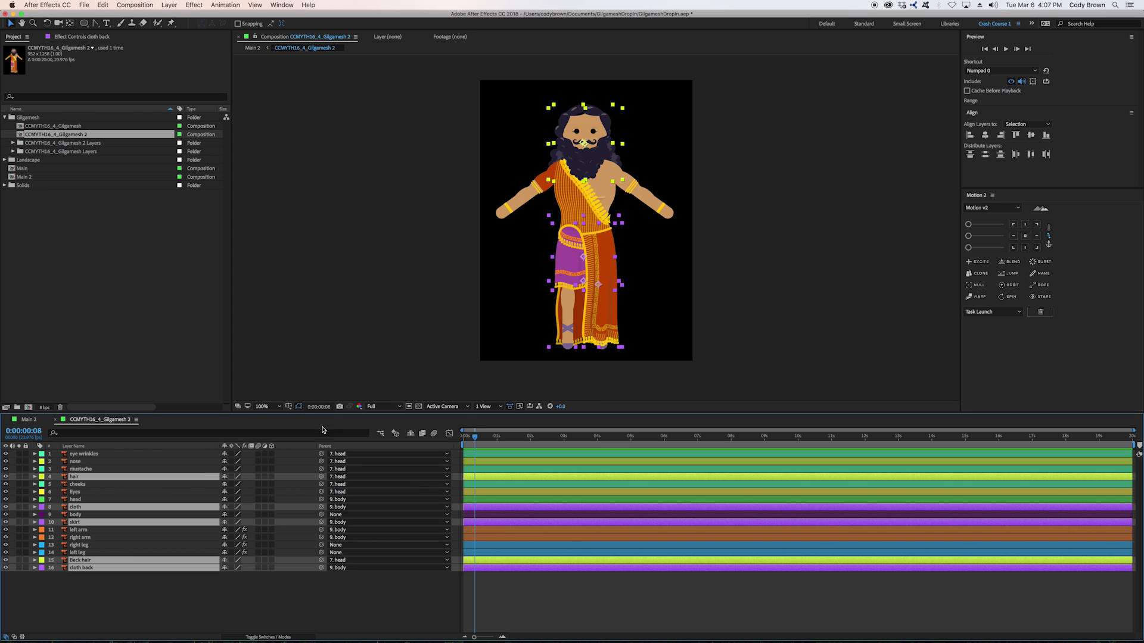
{"action": "left_click", "coordinate": [1024, 227]}
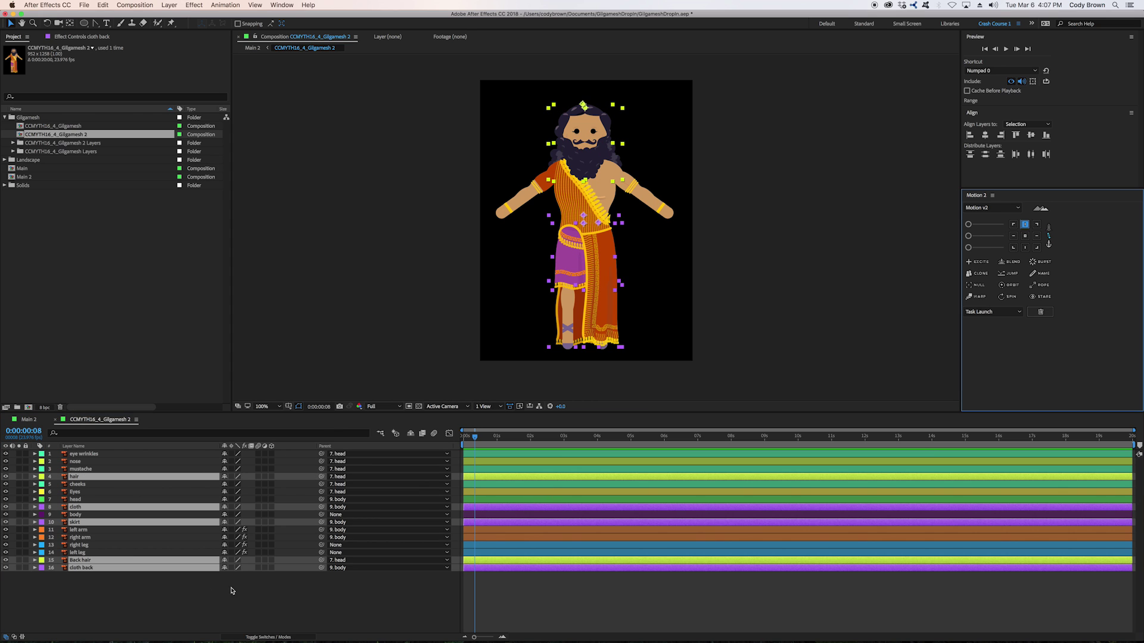
Find the landing frame in Main 2, reopen the CCMYTH16_4_Gilgamesh 2 composition and mark frame 8.
{"action": "left_click", "coordinate": [128, 598]}
{"action": "key", "text": "Home"}
{"action": "left_click", "coordinate": [80, 530]}
{"action": "left_click", "coordinate": [80, 538], "text": "shift"}
{"action": "left_click", "coordinate": [179, 577]}
{"action": "left_click", "coordinate": [25, 419]}
{"action": "left_click", "coordinate": [503, 435]}
{"action": "double_click", "coordinate": [510, 455]}
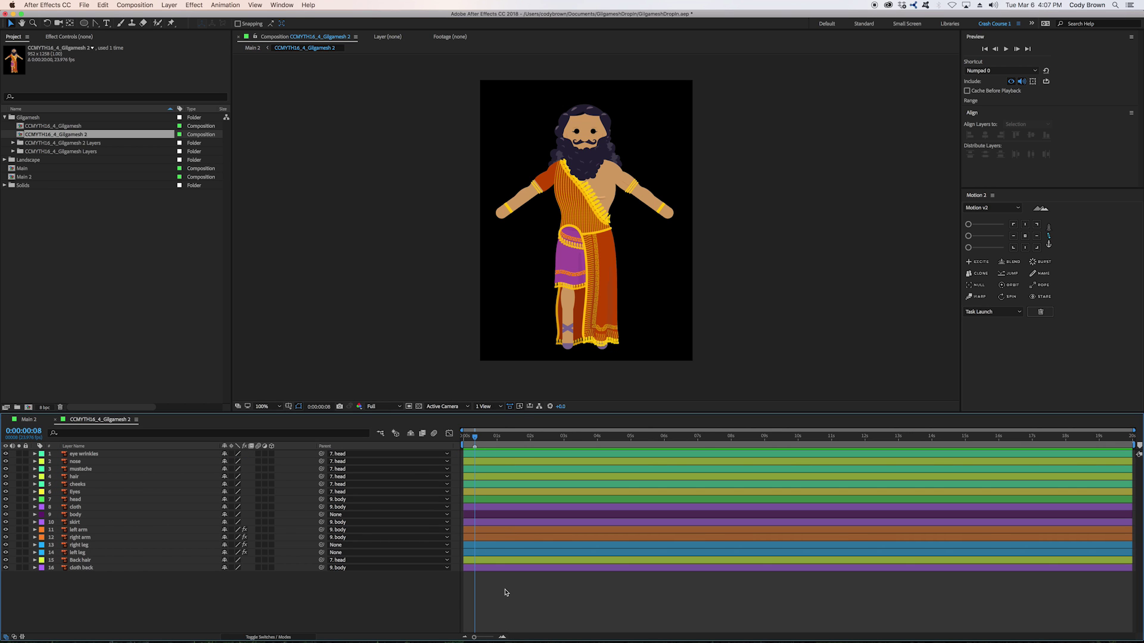
Collapse the Gilgamesh folder in the project.
{"action": "left_click", "coordinate": [7, 111]}
{"action": "left_click", "coordinate": [5, 117]}
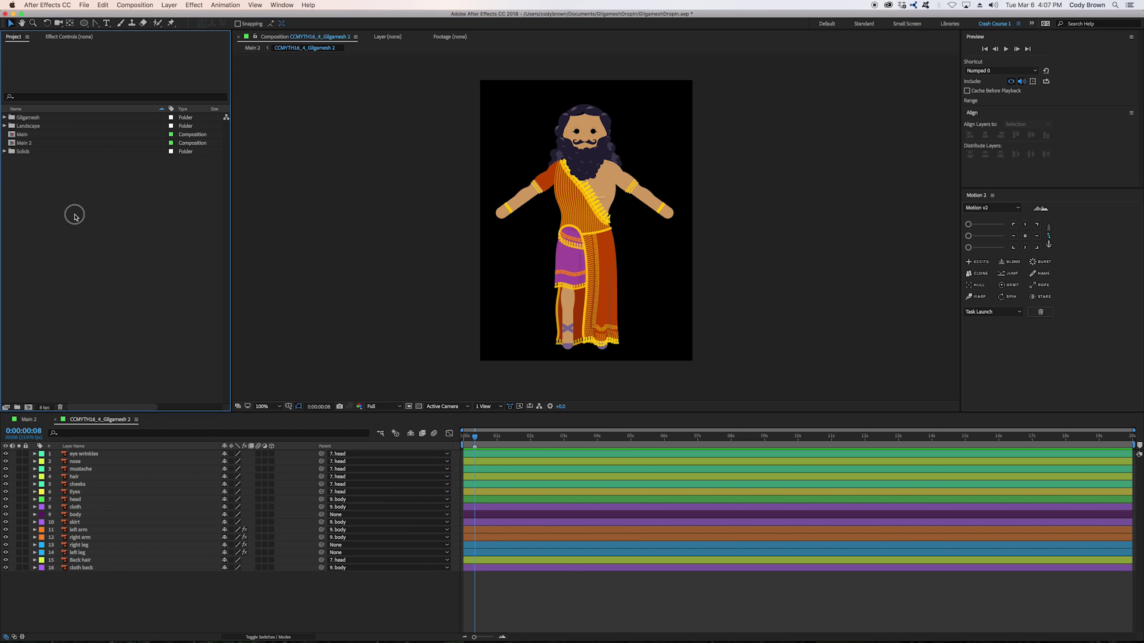
{"action": "left_click", "coordinate": [519, 586]}
Bend both arms with their puppet pins at frame 8 so the hands rest on the hips, and collapse all layers.
{"action": "left_click", "coordinate": [81, 537]}
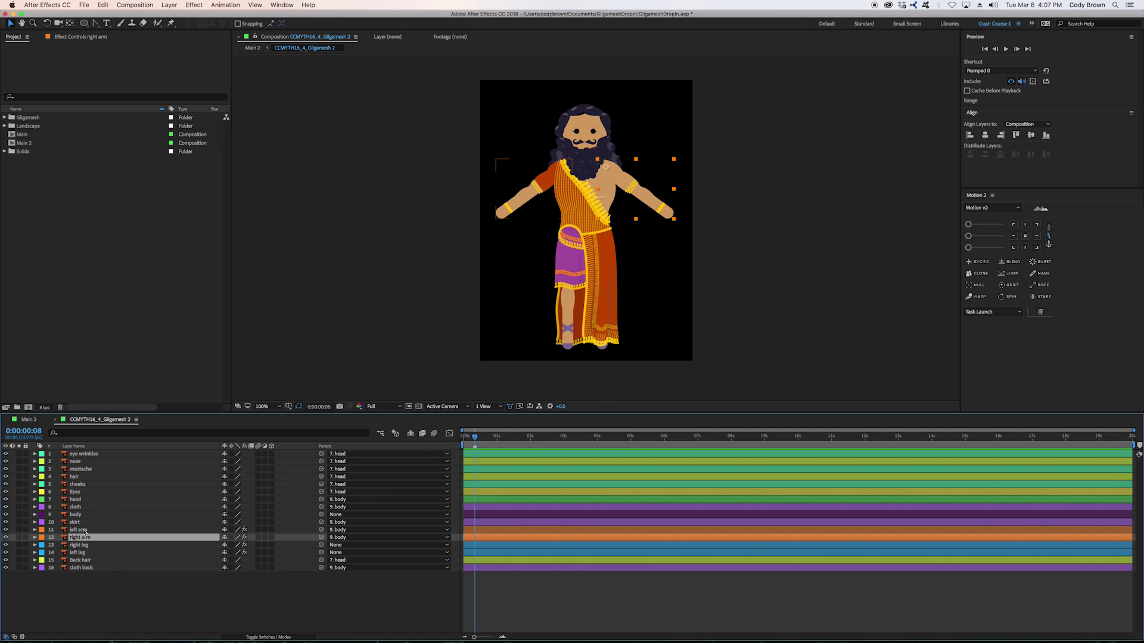
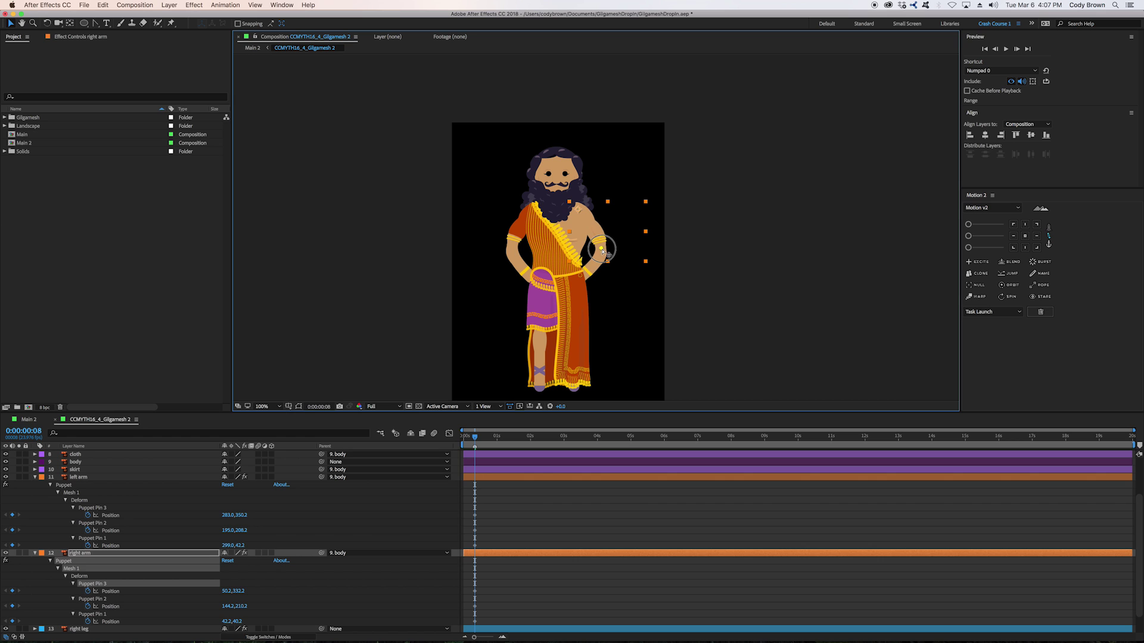
{"action": "left_click", "coordinate": [580, 276]}
{"action": "left_click", "coordinate": [504, 537]}
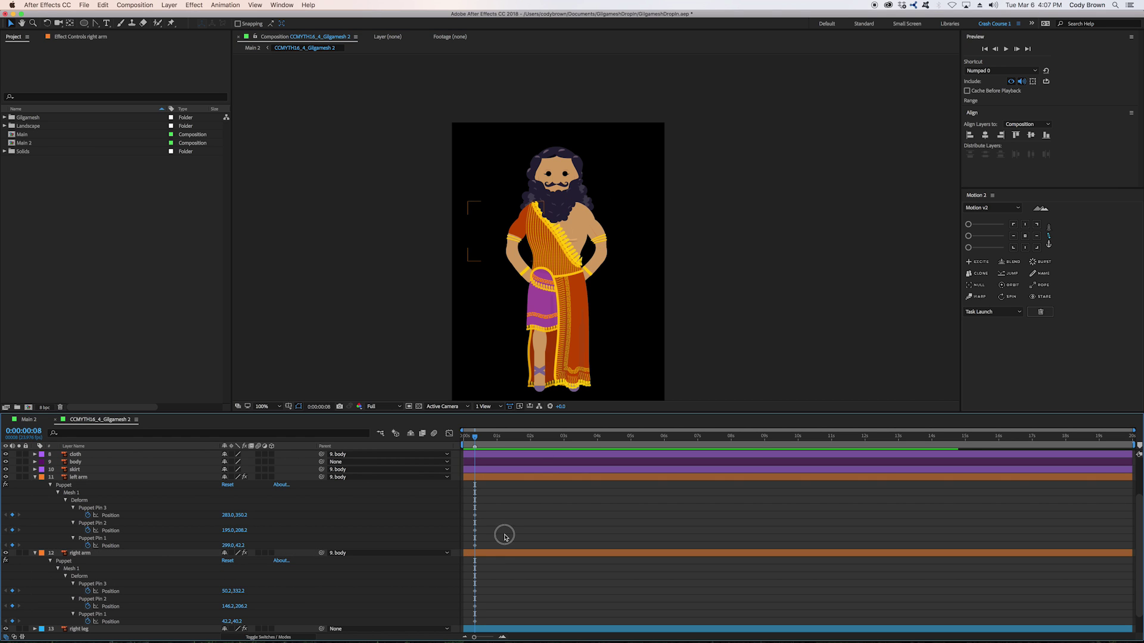
{"action": "key", "text": "super+a"}
{"action": "key", "text": "u"}
{"action": "left_click", "coordinate": [508, 586]}
Show the body layer's Position and start keyframing it at frame 8.
{"action": "left_click", "coordinate": [491, 515]}
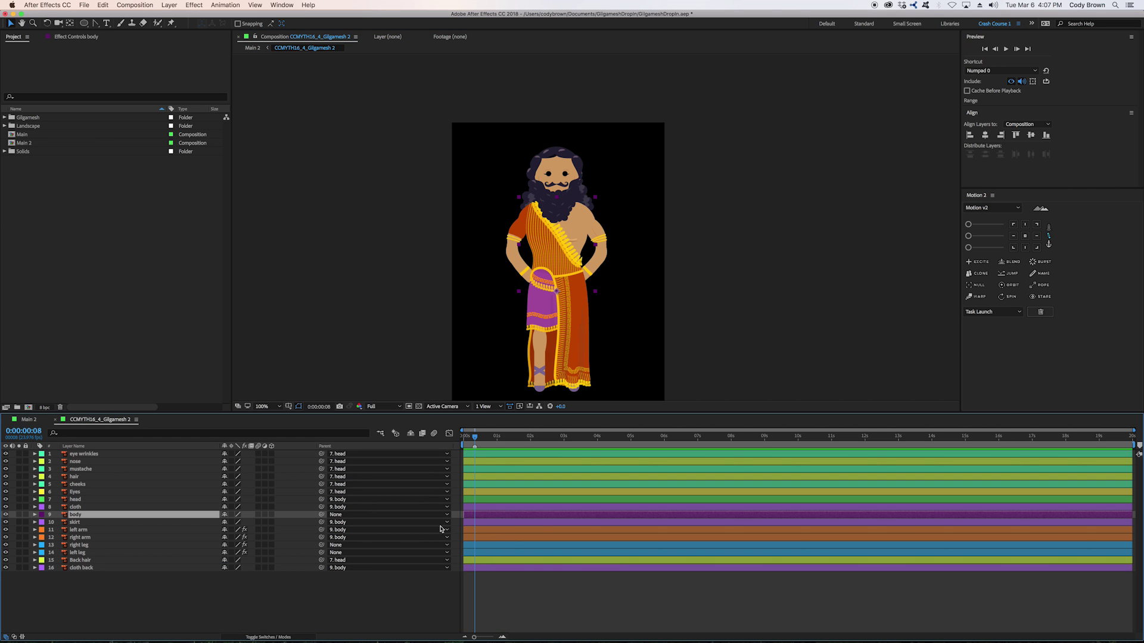
{"action": "key", "text": "p"}
{"action": "left_click", "coordinate": [57, 522]}
{"action": "left_click_drag", "start_coordinate": [623, 229], "coordinate": [646, 213]}
{"action": "key", "text": "period"}
{"action": "scroll", "coordinate": [625, 243], "scroll_direction": "down", "scroll_amount": 2}
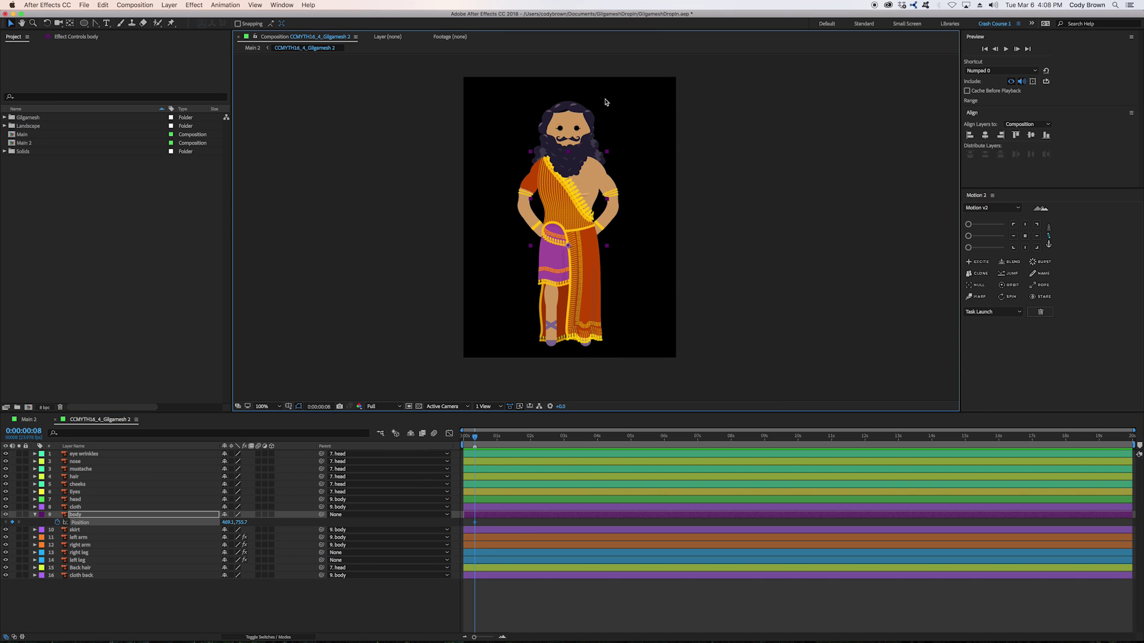
Display the rulers and place a horizontal guide at the soles of the character's feet.
{"action": "key", "text": "super+r"}
{"action": "left_click_drag", "start_coordinate": [620, 57], "coordinate": [659, 350]}
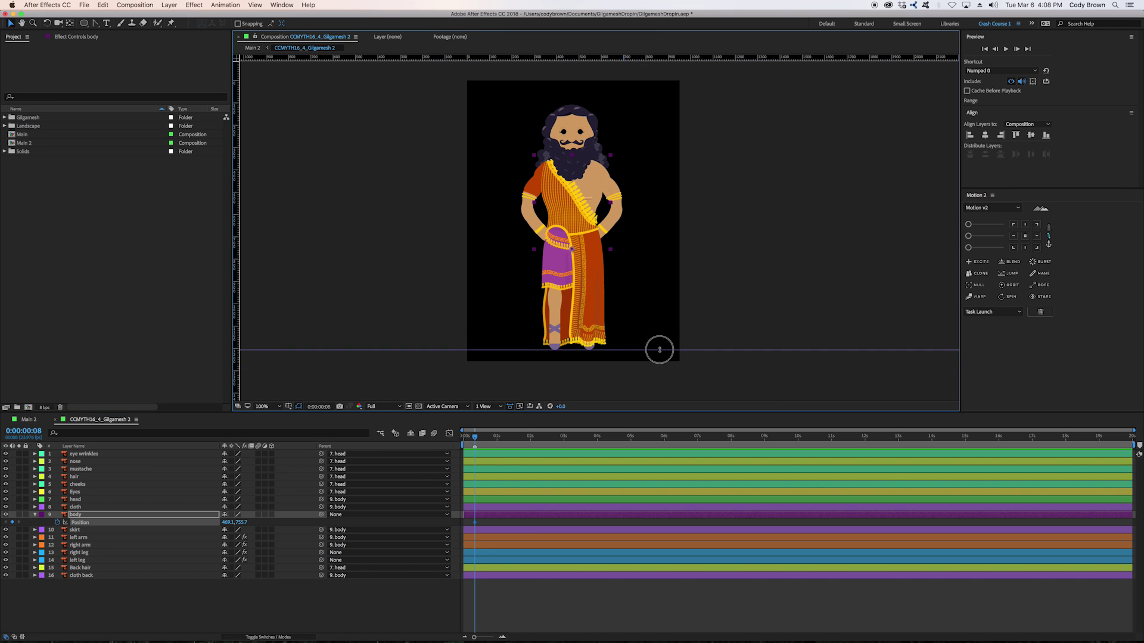
{"action": "scroll", "coordinate": [636, 283], "scroll_direction": "up", "scroll_amount": 1}
At about frame 12, lower the body to a vertical position of 795.7 for the landing squash.
{"action": "left_click", "coordinate": [505, 638]}
{"action": "key", "text": "Page_Down"}
{"action": "key", "text": "Page_Down"}
{"action": "key", "text": "Page_Down"}
{"action": "key", "text": "shift+Down"}
{"action": "key", "text": "shift+Down"}
{"action": "key", "text": "shift+Down"}
{"action": "key", "text": "shift+Down"}
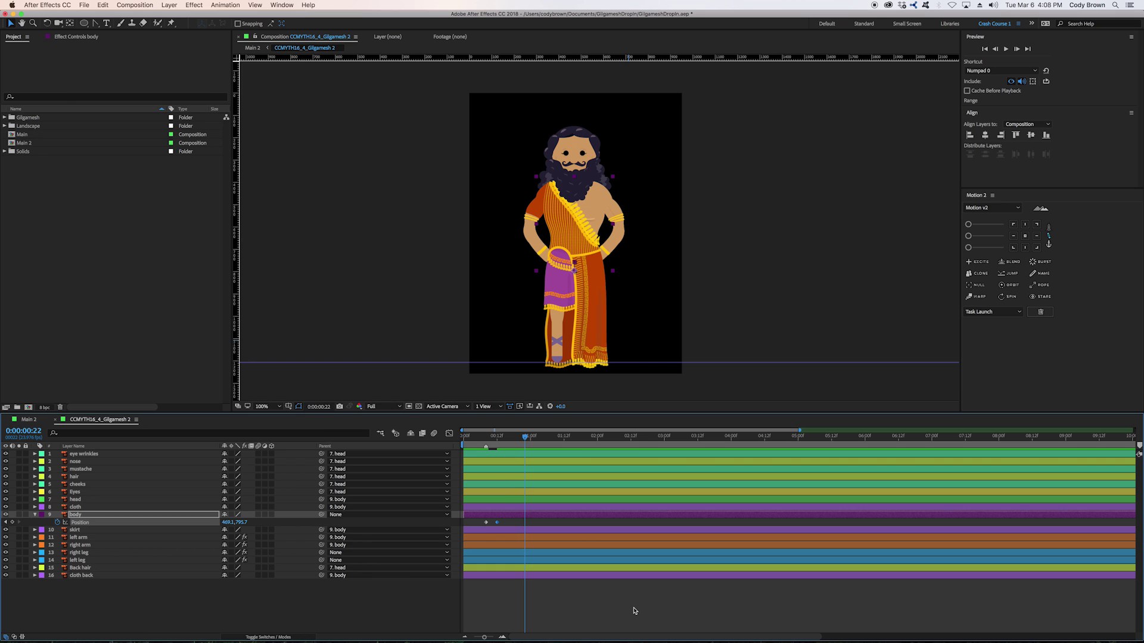
Keyframe the body's rebound with vertical positions of 735.7 at about frame 18 and 763.7 at 0:00:01:00.
{"action": "key", "text": "Page_Up"}
{"action": "key", "text": "Page_Up"}
{"action": "key", "text": "shift+Up"}
{"action": "key", "text": "shift+Up"}
{"action": "key", "text": "shift+Up"}
{"action": "key", "text": "shift+Up"}
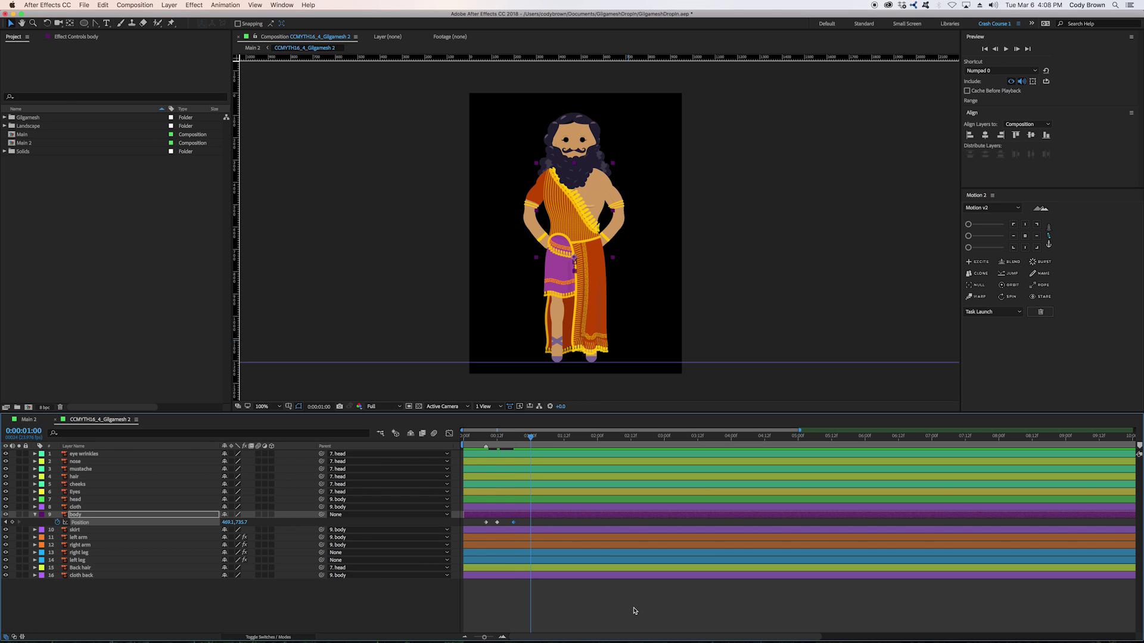
{"action": "key", "text": "shift+Down"}
{"action": "key", "text": "shift+Down"}
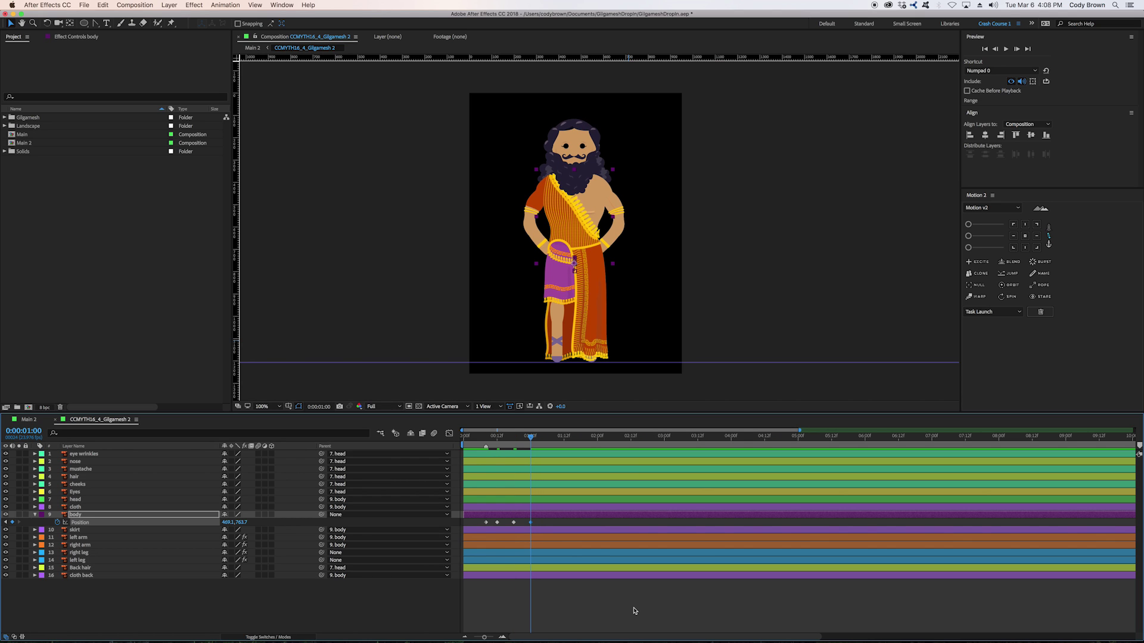
Settle the body at a vertical position of 755.7 at 0:00:01:06 and easy-ease the bounce keyframes from frame 12 onward.
{"action": "key", "text": "shift+Up"}
{"action": "left_click_drag", "start_coordinate": [559, 523], "coordinate": [490, 524]}
{"action": "key", "text": "F9"}
Copy the body's frame-12 squash keyframe to frame 0.
{"action": "left_click", "coordinate": [465, 438]}
{"action": "left_click", "coordinate": [503, 524]}
{"action": "left_click", "coordinate": [497, 523]}
Show the head layer's Position and start keyframing it at frame 8.
{"action": "left_click", "coordinate": [501, 499]}
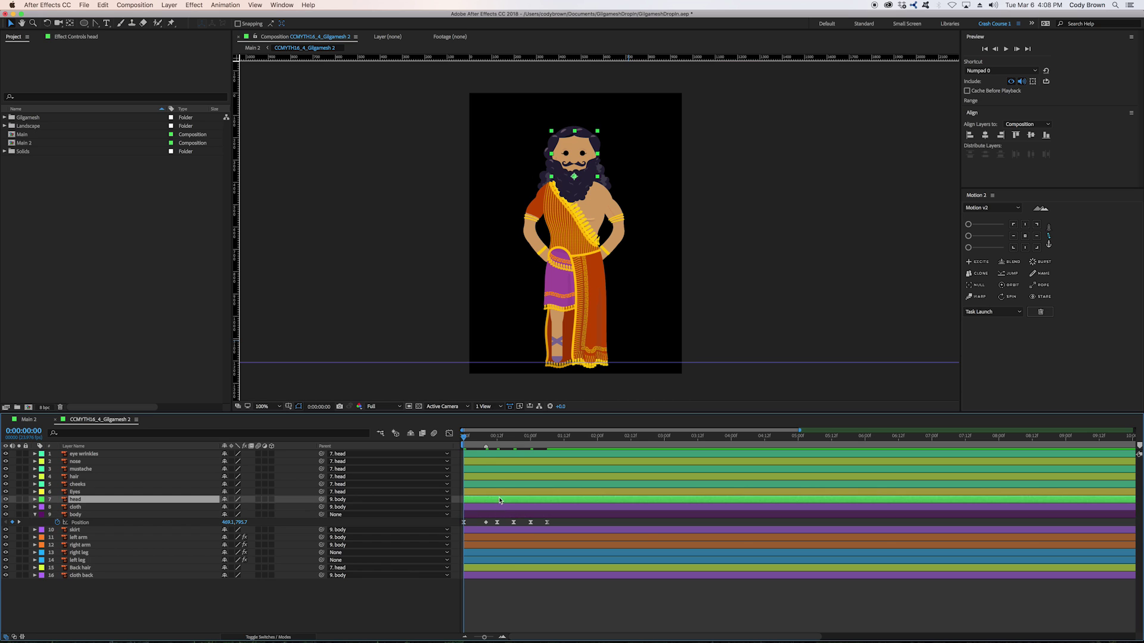
{"action": "key", "text": "p"}
{"action": "left_click", "coordinate": [485, 437]}
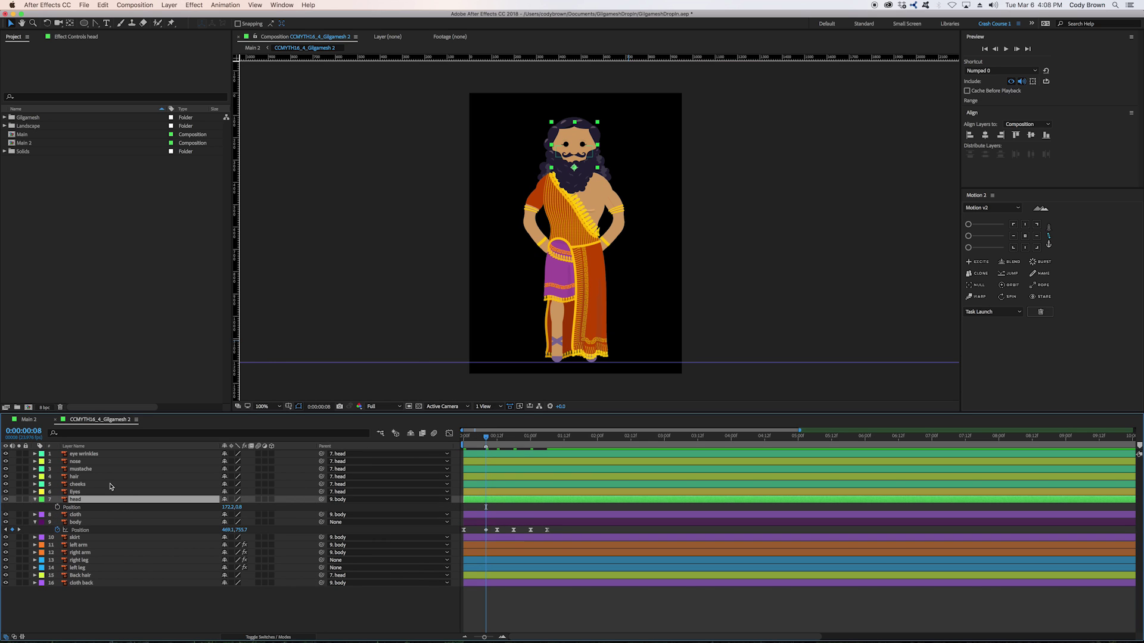
{"action": "left_click", "coordinate": [58, 508]}
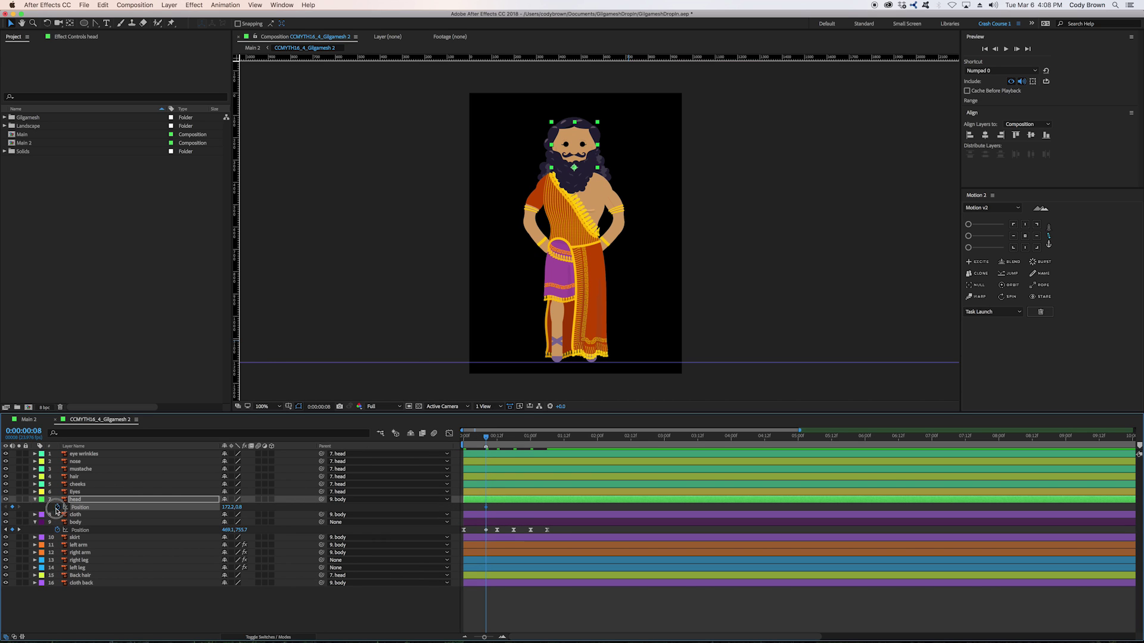
Copy the head's frame-8 Position keyframe to 0:00:01:06.
{"action": "left_click", "coordinate": [499, 510]}
{"action": "left_click", "coordinate": [498, 437]}
{"action": "left_click", "coordinate": [511, 501]}
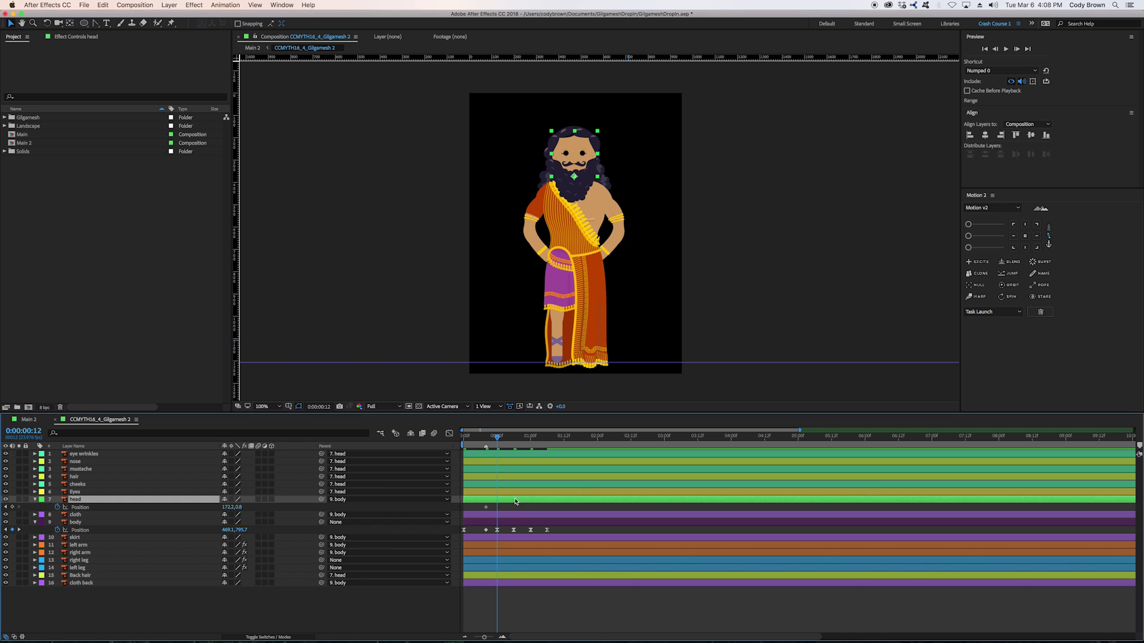
{"action": "left_click", "coordinate": [548, 441]}
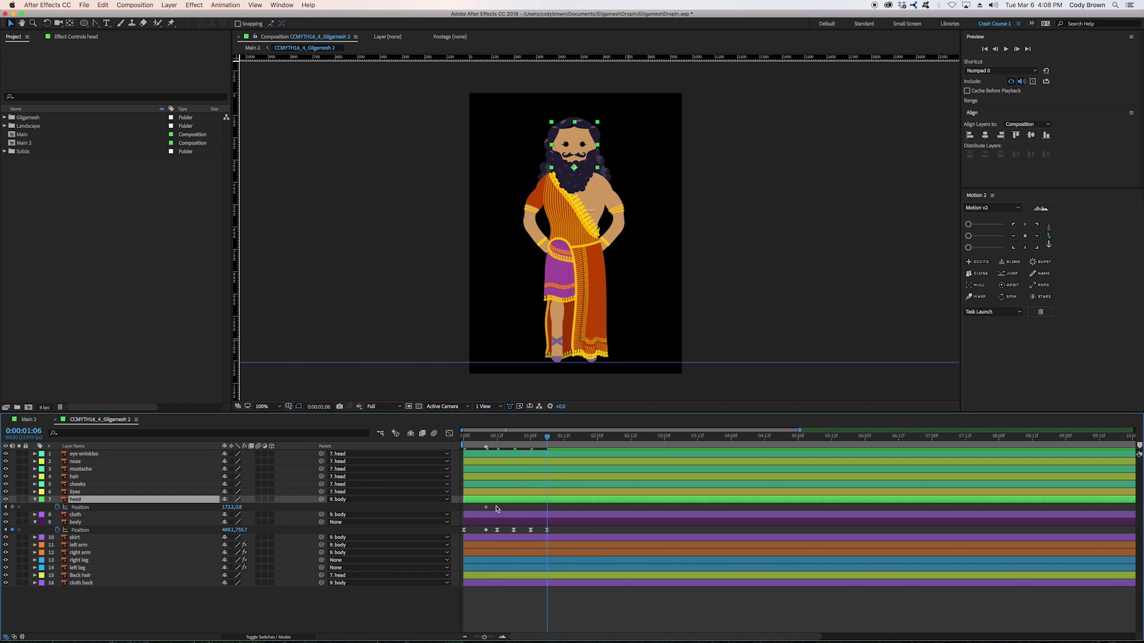
{"action": "left_click_drag", "start_coordinate": [497, 510], "coordinate": [472, 517]}
Keyframe the head's vertical position at 40.8 on frame 12 and -12.5 on frame 18.
{"action": "left_click", "coordinate": [485, 439]}
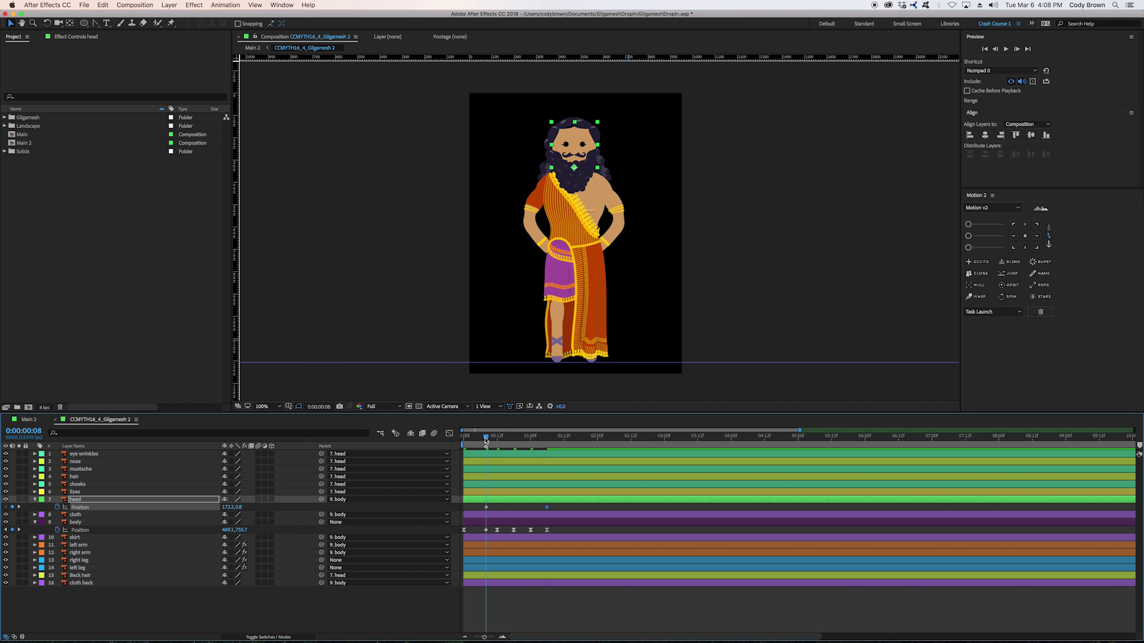
{"action": "left_click_drag", "start_coordinate": [489, 441], "coordinate": [499, 439]}
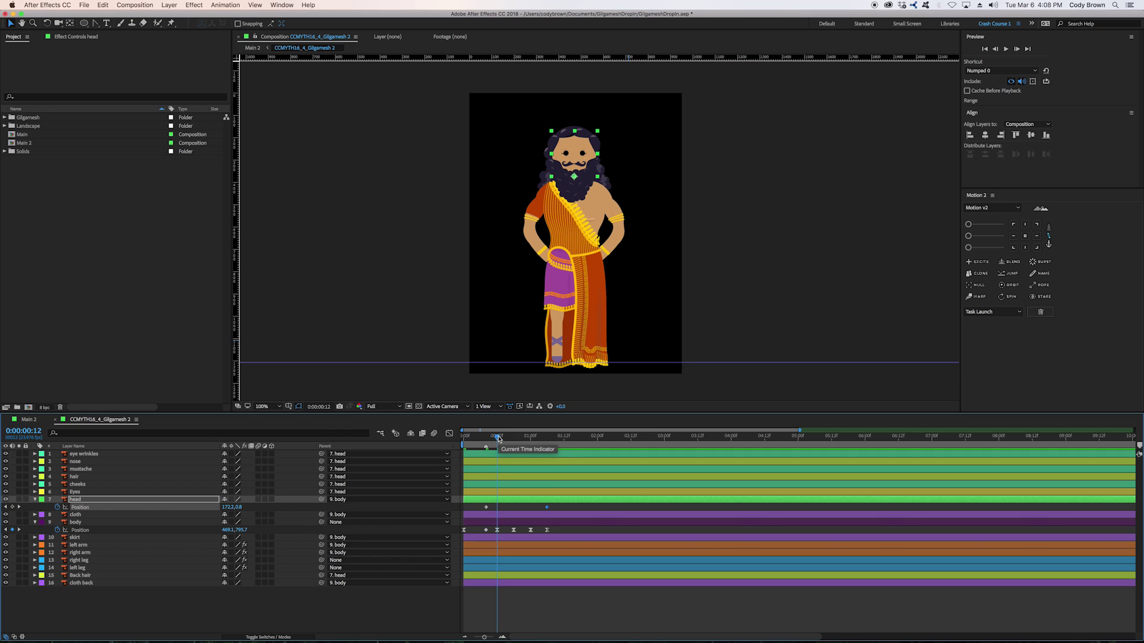
{"action": "left_click", "coordinate": [511, 437]}
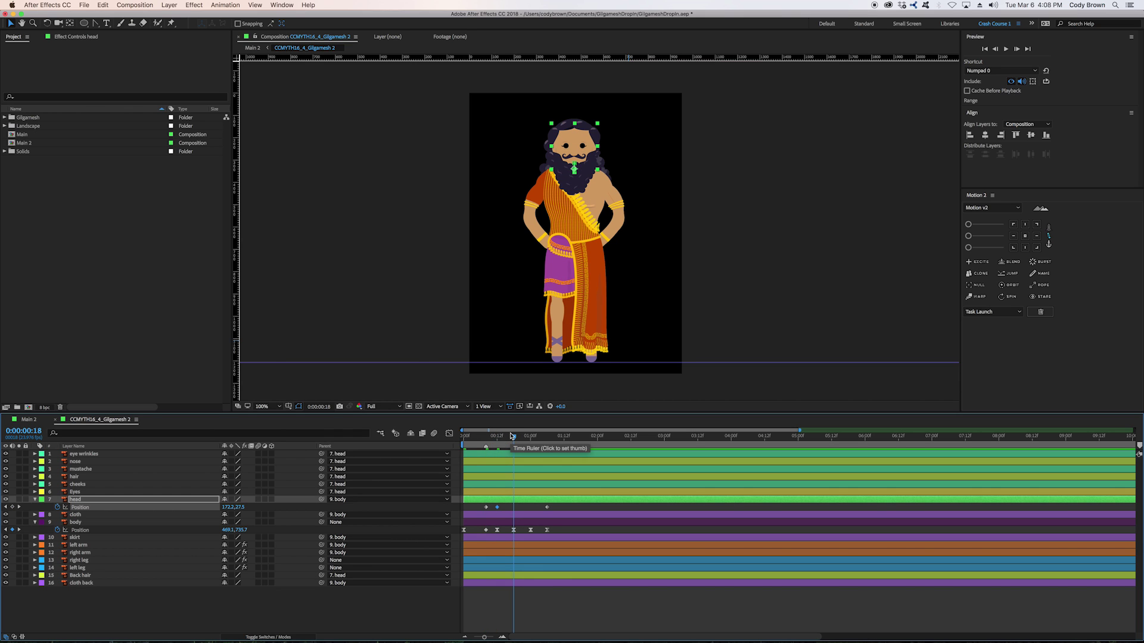
{"action": "key", "text": "shift+Up"}
{"action": "key", "text": "shift+Up"}
{"action": "key", "text": "shift+Up"}
{"action": "key", "text": "shift+Up"}
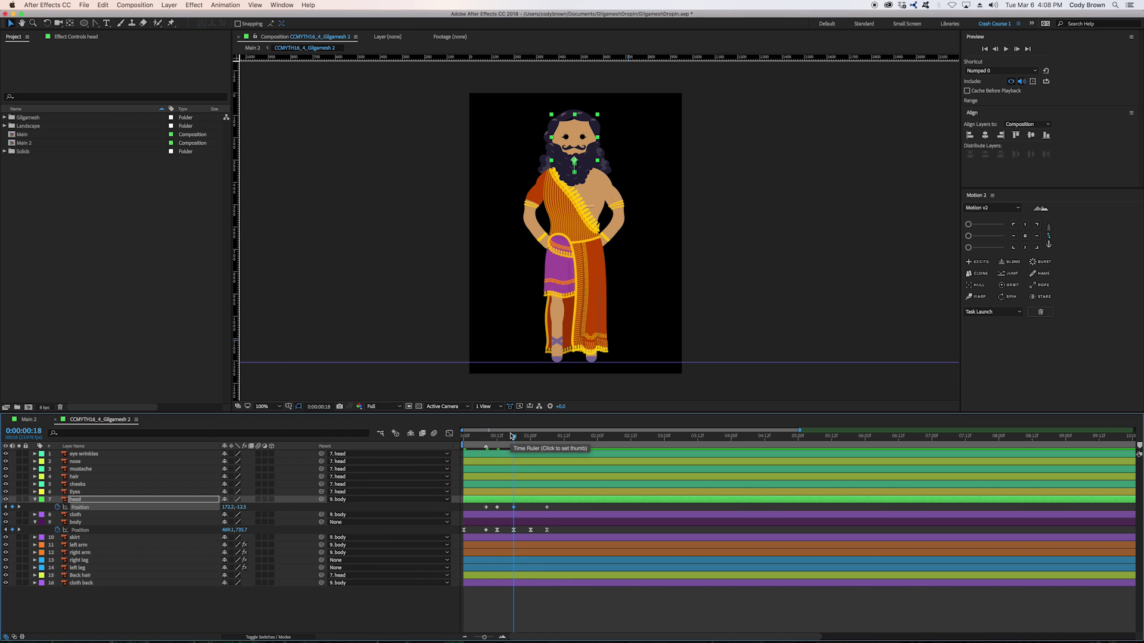
Set the head's vertical position to 14.1 at 0:00:01:00 and preview the bounce.
{"action": "left_click", "coordinate": [531, 436]}
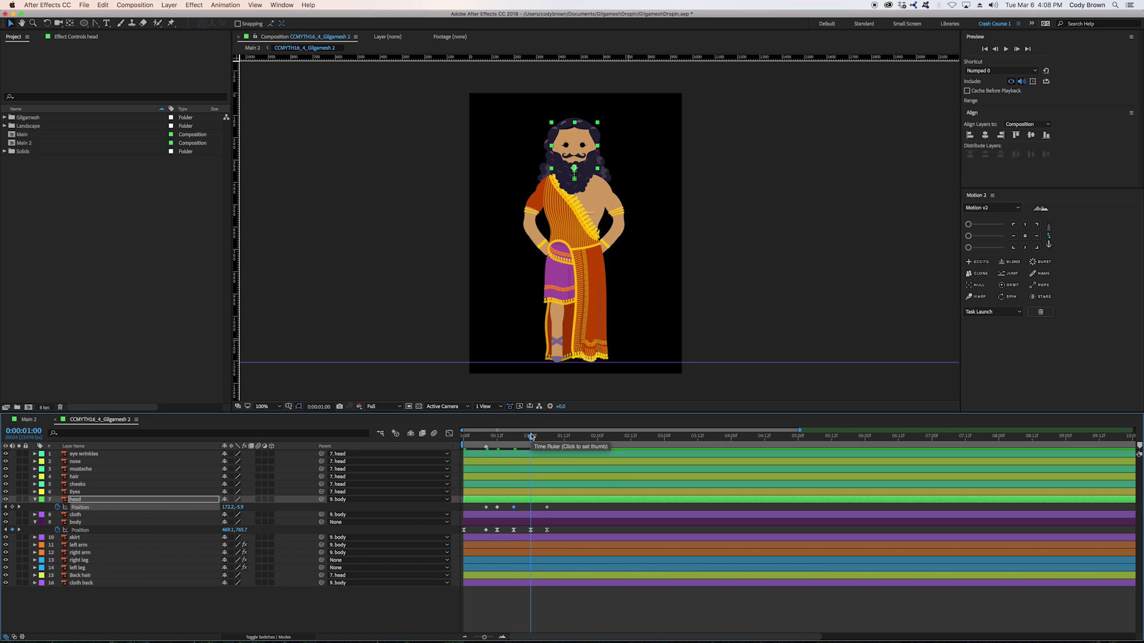
{"action": "key", "text": "shift+Down"}
{"action": "key", "text": "shift+Down"}
{"action": "key", "text": "space"}
{"action": "key", "text": "space"}
Easy-ease the head's bounce keyframes and copy its frame-12 keyframe to frame 0.
{"action": "left_click_drag", "start_coordinate": [561, 508], "coordinate": [491, 504]}
{"action": "left_click_drag", "start_coordinate": [472, 443], "coordinate": [463, 442]}
{"action": "left_click_drag", "start_coordinate": [501, 505], "coordinate": [489, 511]}
{"action": "left_click", "coordinate": [505, 507]}
Paste the head's and body's frame-18 keyframes over their frame-8 ones and make the frame-8 keyframes linear.
{"action": "left_click", "coordinate": [487, 440]}
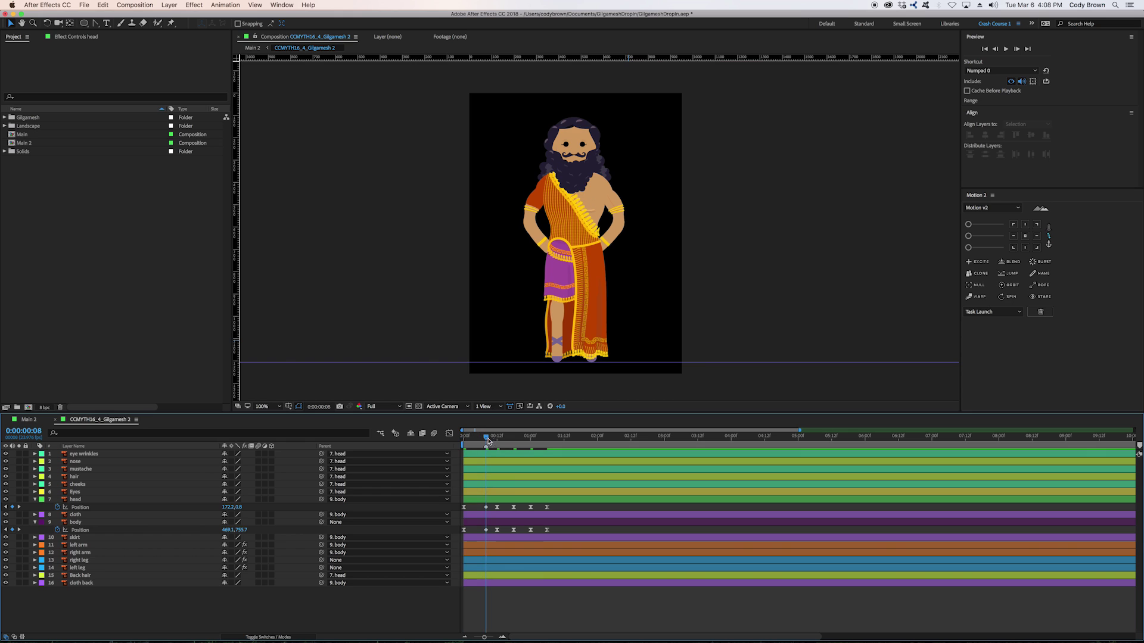
{"action": "left_click", "coordinate": [515, 508]}
{"action": "key", "text": "super+v"}
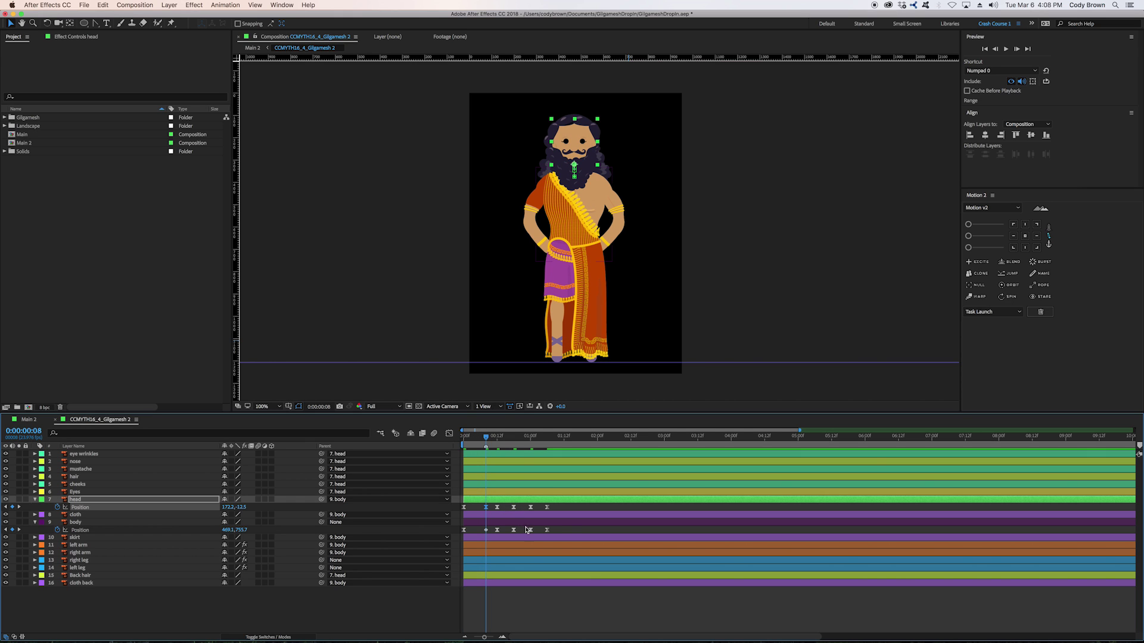
{"action": "left_click", "coordinate": [524, 531]}
{"action": "key", "text": "super+v"}
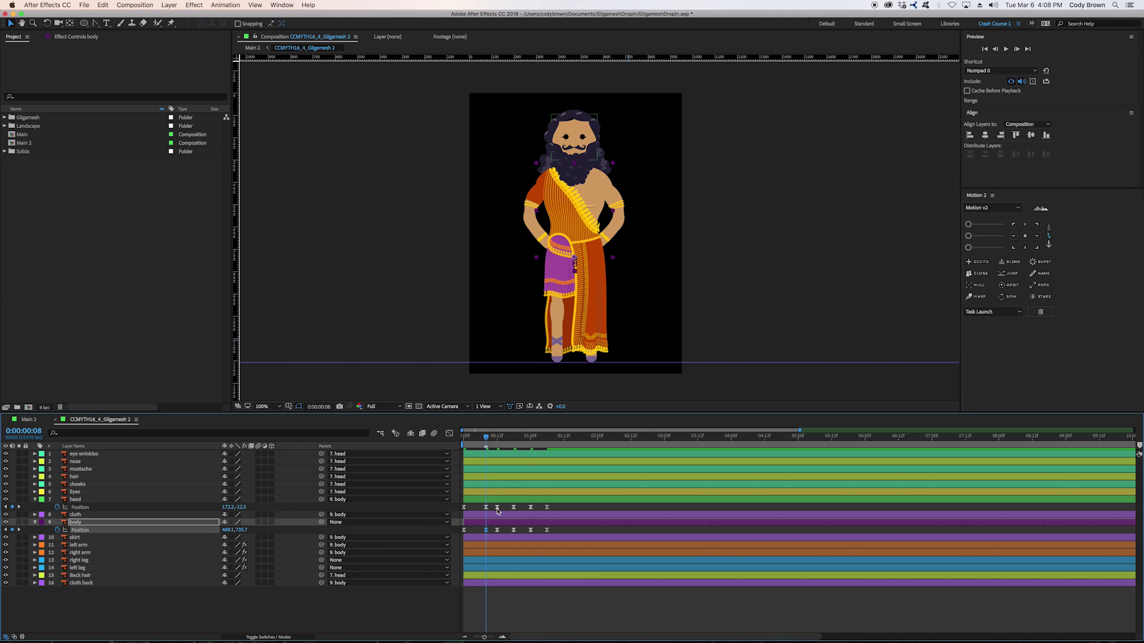
{"action": "left_click_drag", "start_coordinate": [476, 503], "coordinate": [490, 536]}
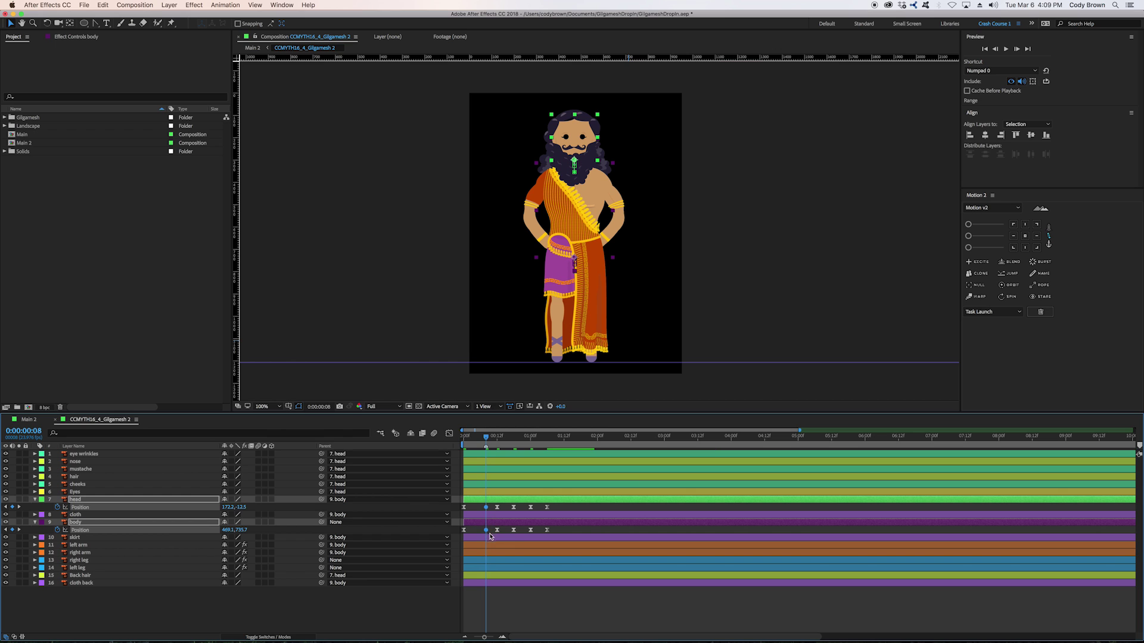
{"action": "left_click", "coordinate": [529, 599]}
Preview the head and body bounce and hide the cloth layer so both legs show.
{"action": "key", "text": "space"}
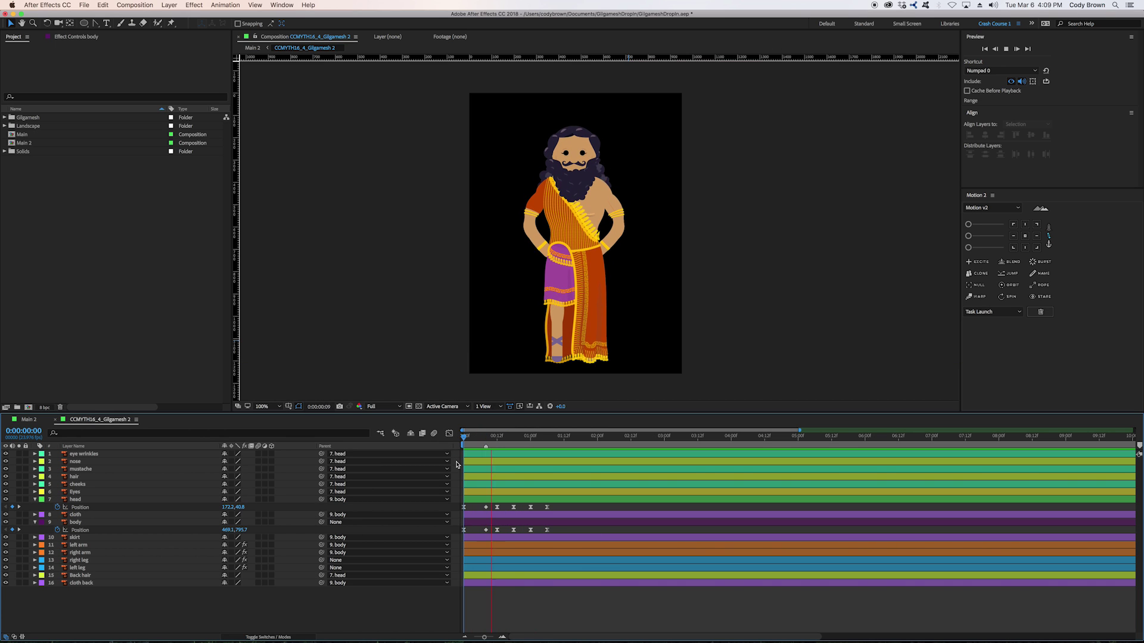
{"action": "left_click", "coordinate": [498, 439]}
{"action": "key", "text": "space"}
{"action": "left_click", "coordinate": [468, 441]}
{"action": "key", "text": "space"}
{"action": "key", "text": "space"}
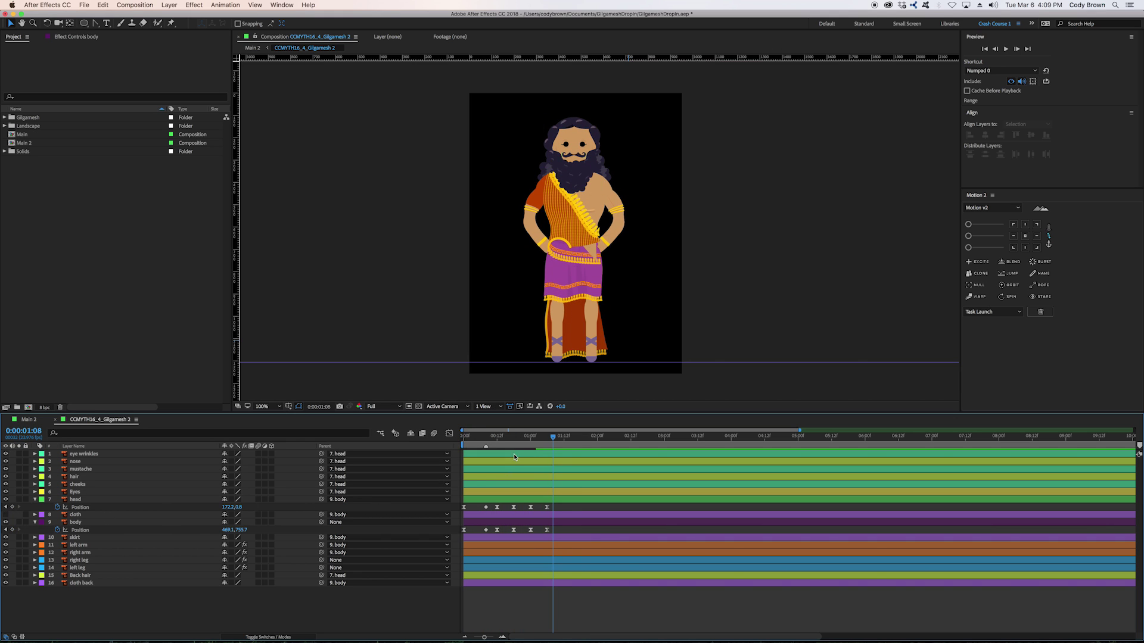
At frame 8, reveal the keyframed puppet pins of the right leg and left leg layers.
{"action": "left_click", "coordinate": [486, 438]}
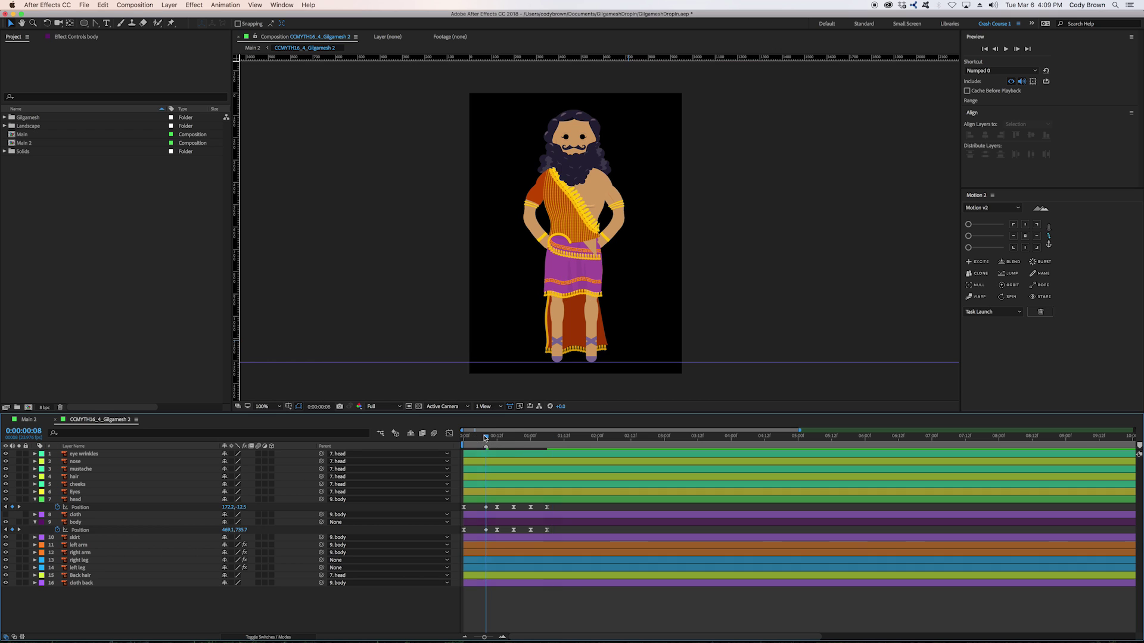
{"action": "left_click", "coordinate": [497, 564]}
{"action": "left_click", "coordinate": [498, 568], "text": "shift"}
{"action": "key", "text": "u"}
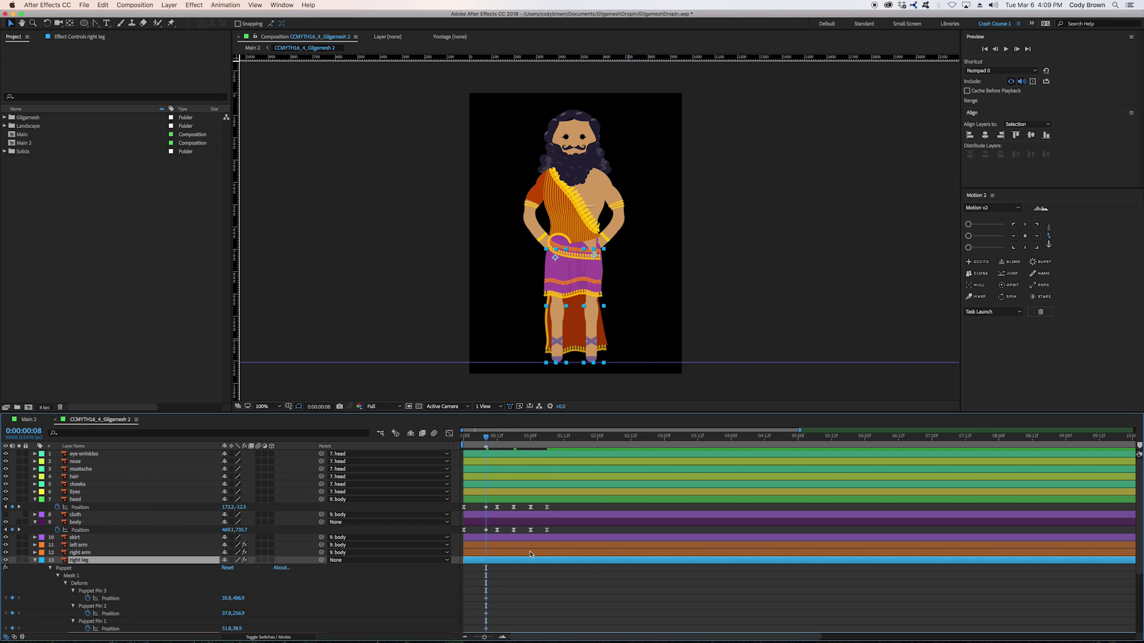
{"action": "scroll", "coordinate": [534, 478], "scroll_direction": "up", "scroll_amount": 2}
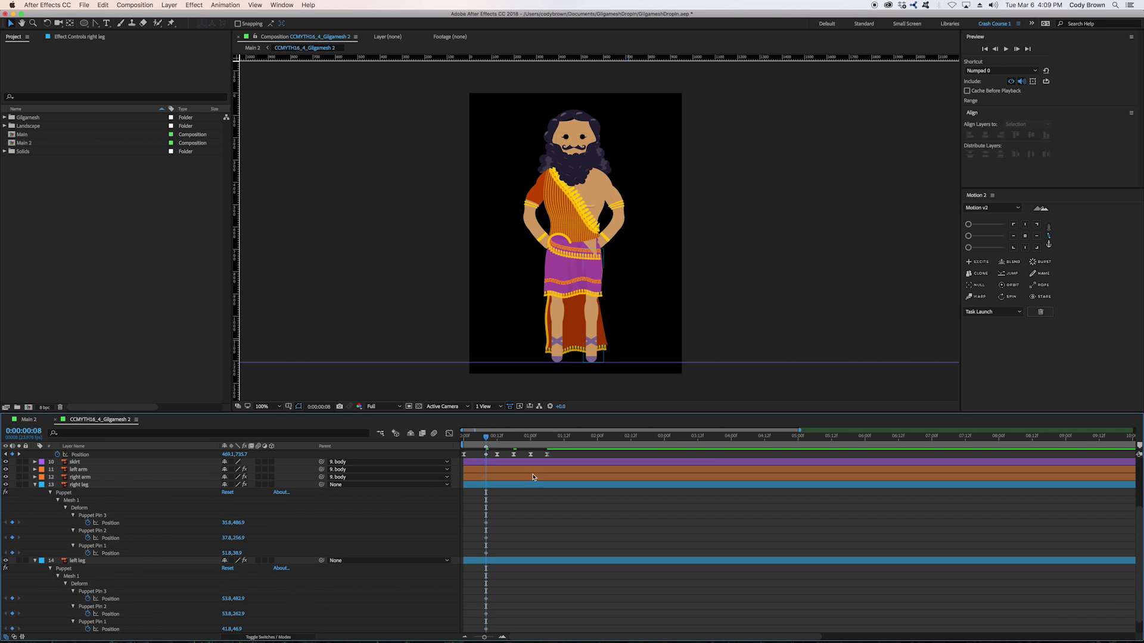
{"action": "scroll", "coordinate": [516, 477], "scroll_direction": "down", "scroll_amount": 2}
{"action": "scroll", "coordinate": [504, 462], "scroll_direction": "up", "scroll_amount": 2}
Move all puppet pin keyframes of both legs to frame 12.
{"action": "left_click", "coordinate": [497, 437]}
{"action": "left_click_drag", "start_coordinate": [484, 510], "coordinate": [500, 637]}
{"action": "left_click_drag", "start_coordinate": [486, 584], "coordinate": [501, 585]}
Add matching puppet pin keyframes for both legs at frame 8 and easy-ease all the leg keyframes.
{"action": "left_click", "coordinate": [486, 438]}
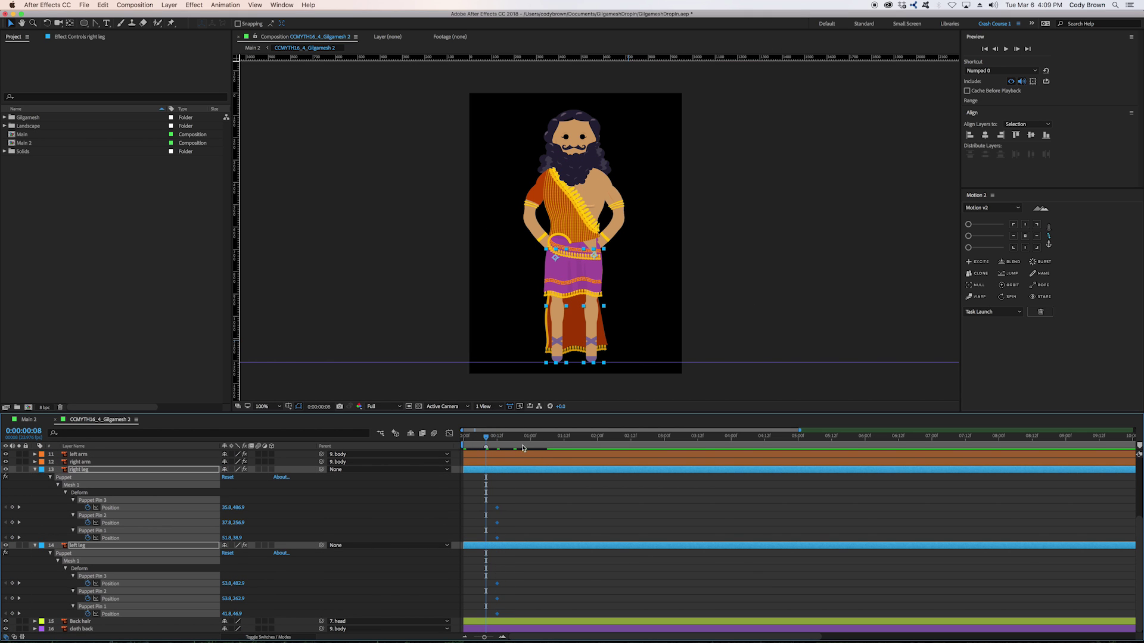
{"action": "left_click_drag", "start_coordinate": [589, 413], "coordinate": [607, 333]}
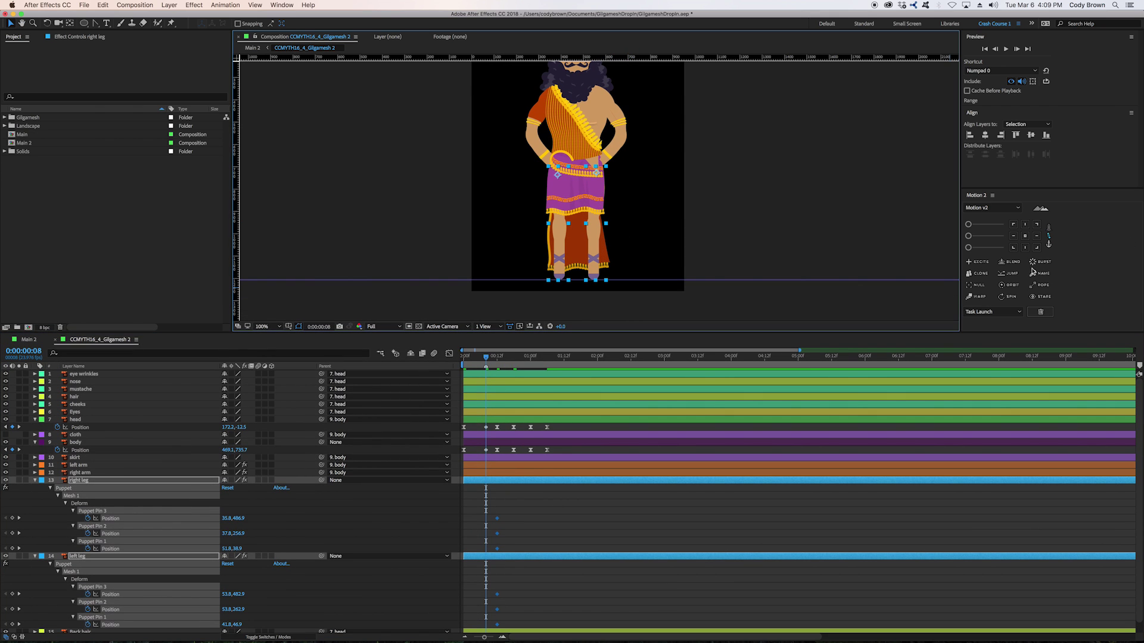
{"action": "left_click", "coordinate": [978, 275]}
{"action": "mouse_move", "coordinate": [503, 510]}
{"action": "left_mouse_down"}
{"action": "mouse_move", "coordinate": [459, 639]}
{"action": "mouse_move", "coordinate": [494, 498]}
{"action": "mouse_move", "coordinate": [476, 514]}
{"action": "left_mouse_up"}
{"action": "key", "text": "F9"}
{"action": "left_click", "coordinate": [517, 503]}
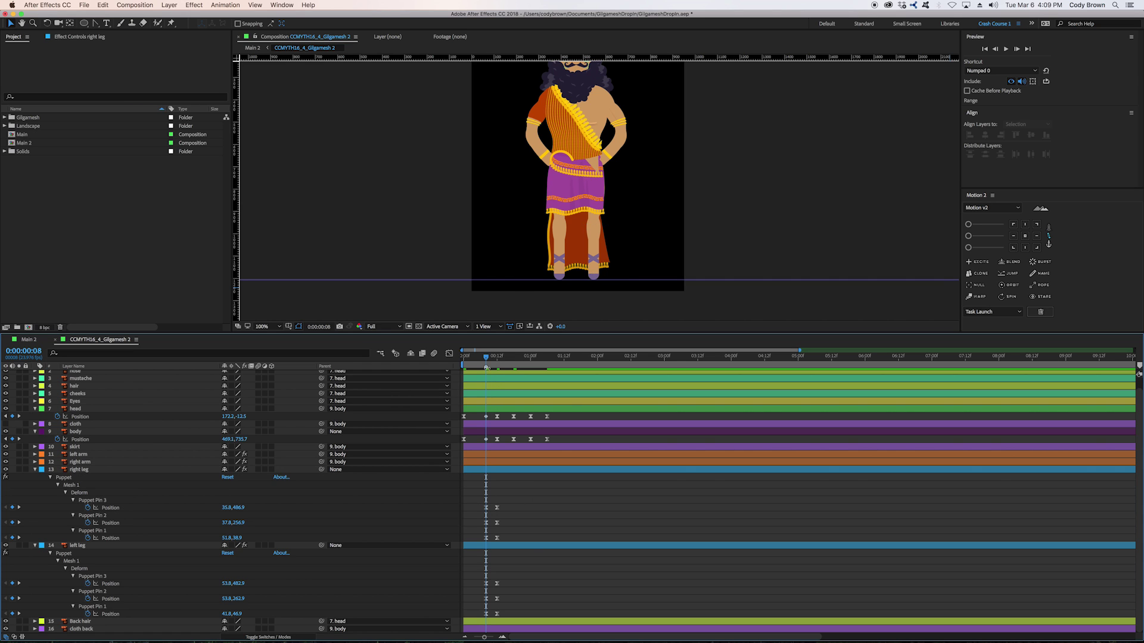
At frame 0, lift the right leg by moving Puppet Pin 3 to 19.8, 402.9 and Puppet Pin 2 to 37.8, 220.9.
{"action": "key", "text": "Home"}
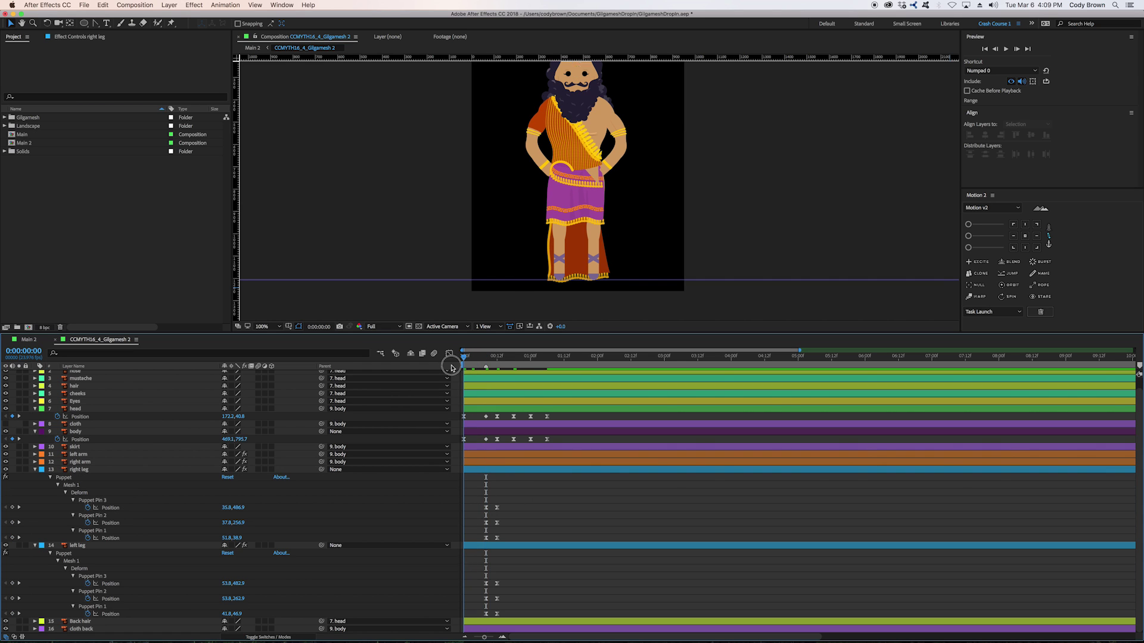
{"action": "left_click", "coordinate": [486, 507]}
{"action": "left_click_drag", "start_coordinate": [591, 277], "coordinate": [600, 215]}
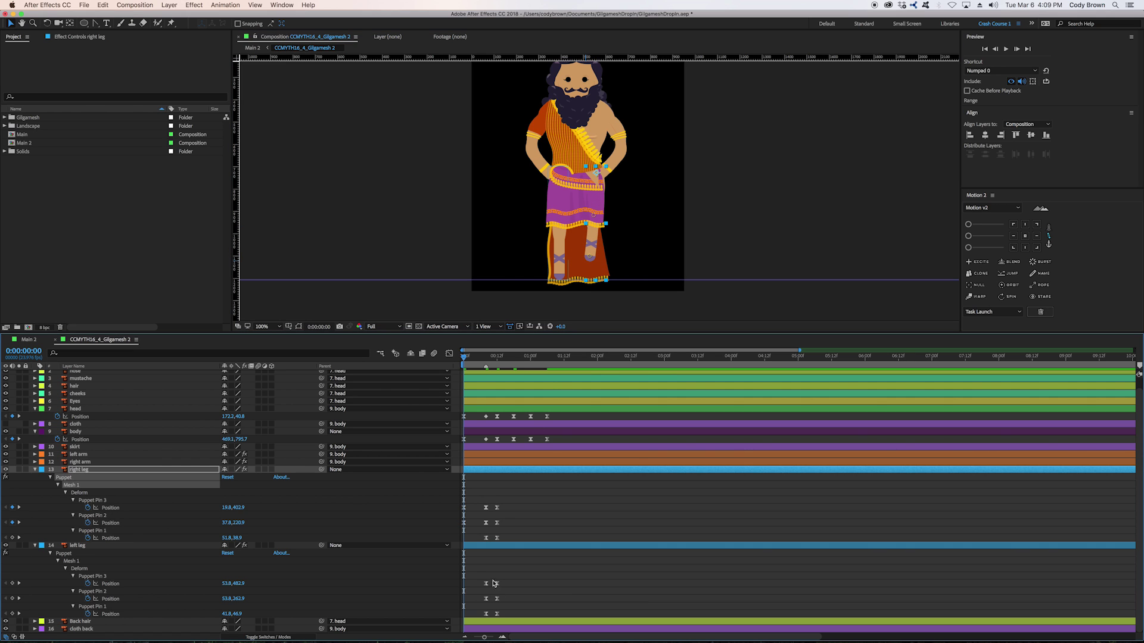
At frame 0, lift the left leg by moving Puppet Pin 3 to 81.8, 368.9 and Puppet Pin 2 to 51.8, 158.9.
{"action": "left_click", "coordinate": [486, 583]}
{"action": "left_click_drag", "start_coordinate": [565, 277], "coordinate": [558, 207]}
{"action": "left_click_drag", "start_coordinate": [569, 258], "coordinate": [562, 256]}
{"action": "left_click_drag", "start_coordinate": [558, 207], "coordinate": [560, 202]}
{"action": "left_click_drag", "start_coordinate": [563, 257], "coordinate": [566, 248]}
{"action": "left_click", "coordinate": [508, 502]}
Preview the leg drop and shift both legs' frame-0 pin keyframes four frames forward to frame 4.
{"action": "key", "text": "space"}
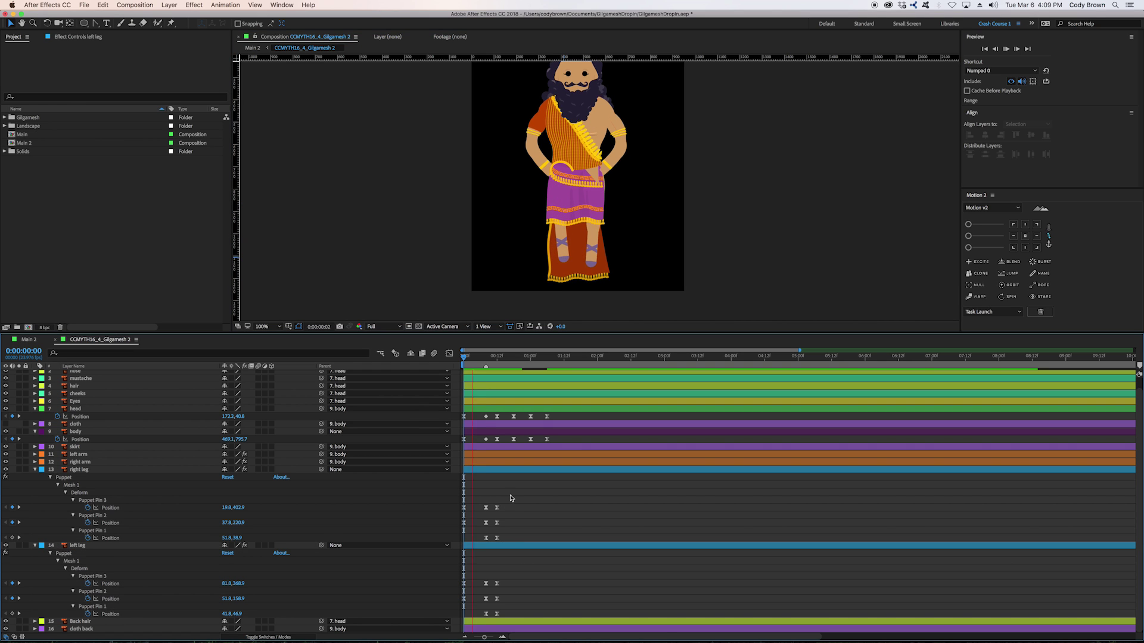
{"action": "left_click", "coordinate": [486, 357]}
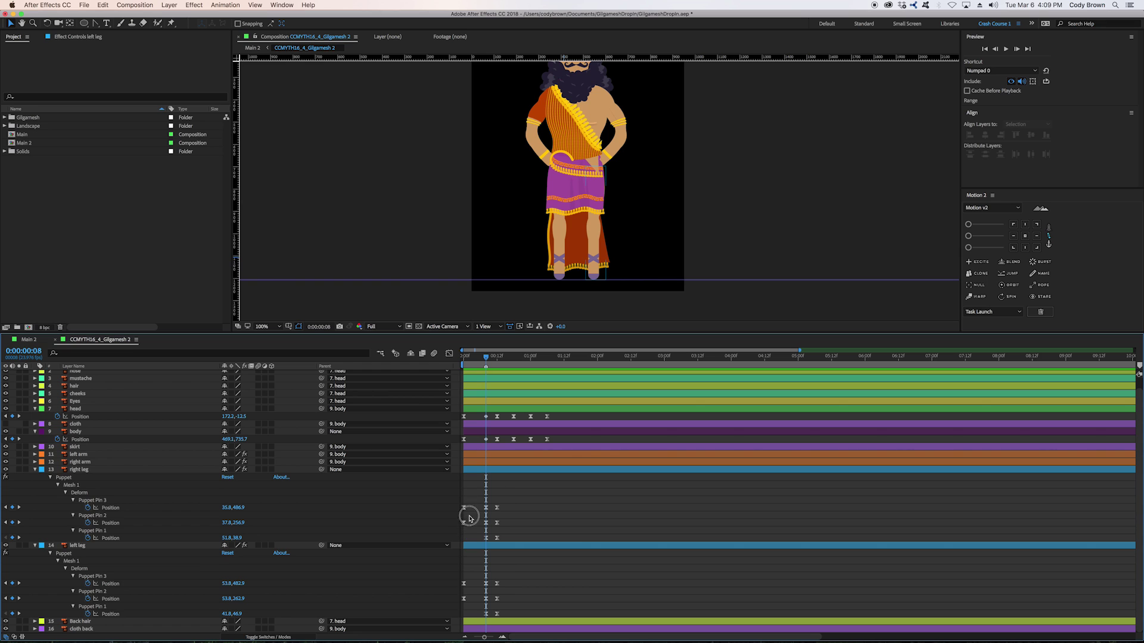
{"action": "left_click_drag", "start_coordinate": [470, 510], "coordinate": [459, 604]}
{"action": "key", "text": "alt+Right"}
{"action": "key", "text": "alt+Right"}
{"action": "key", "text": "alt+Right"}
{"action": "key", "text": "alt+Right"}
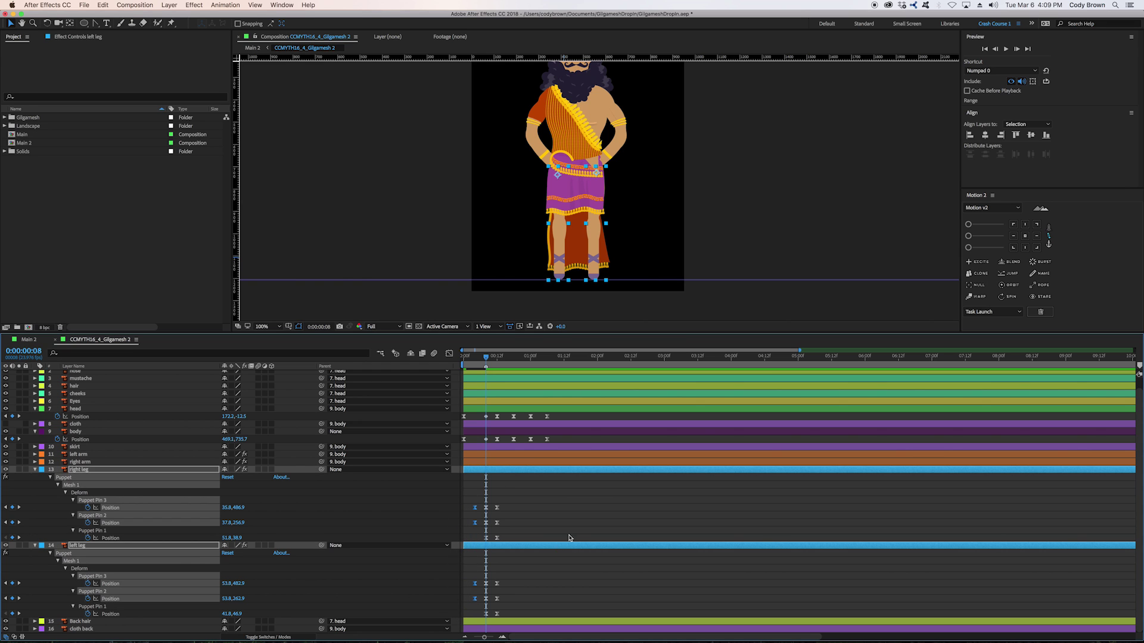
{"action": "left_click", "coordinate": [557, 516]}
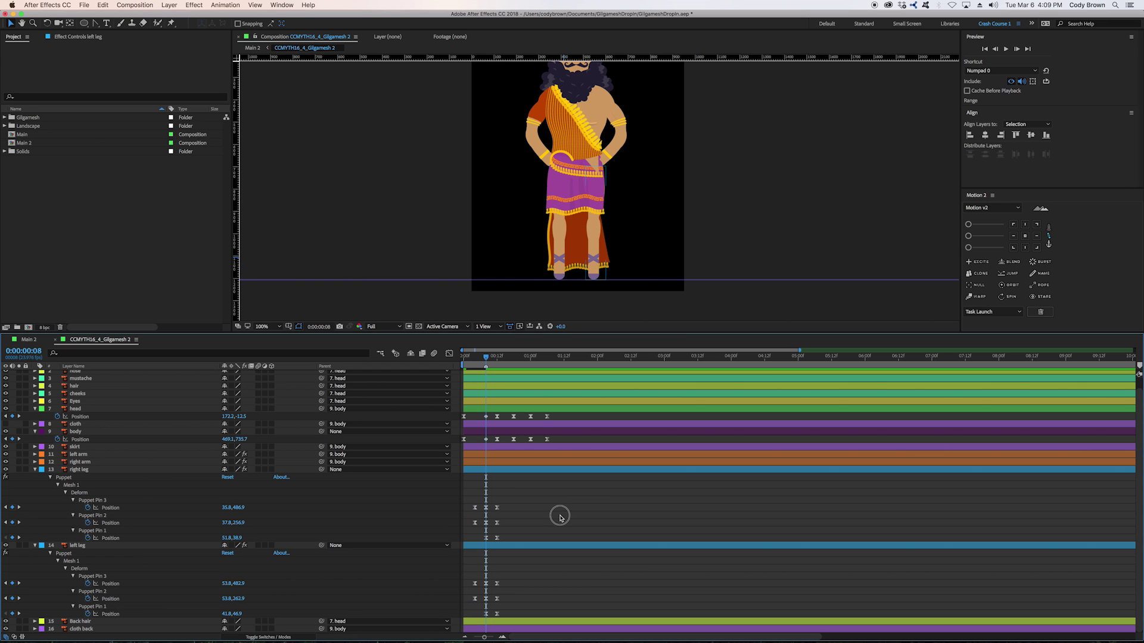
At frame 8, adjust the puppet pins at the right foot and at both knees.
{"action": "left_click", "coordinate": [486, 508]}
{"action": "left_click_drag", "start_coordinate": [597, 278], "coordinate": [594, 277]}
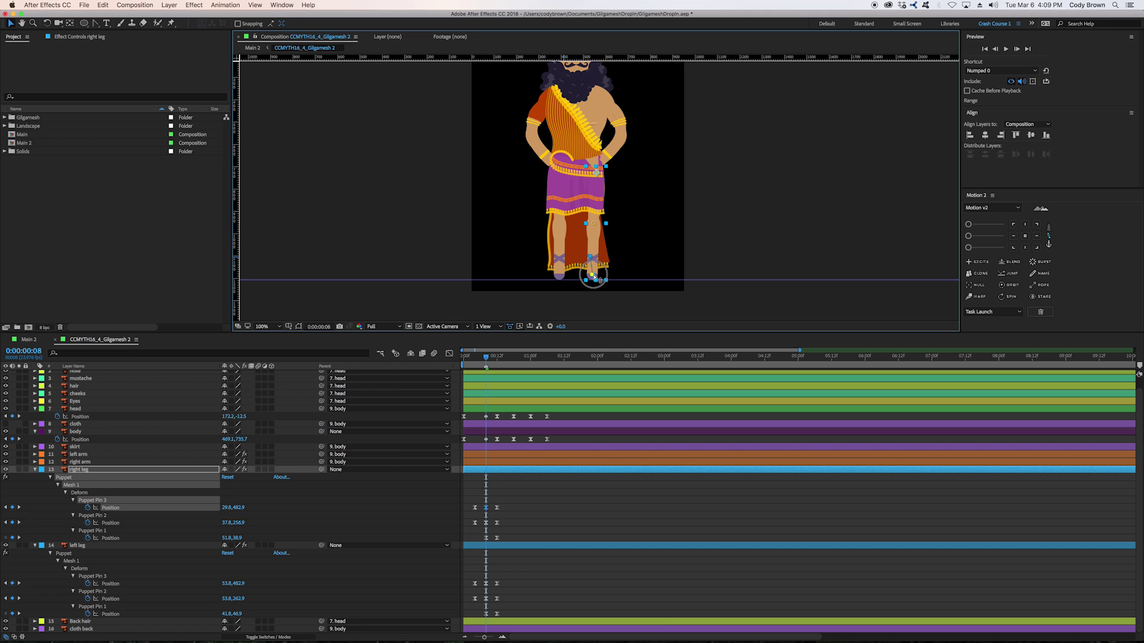
{"action": "left_click_drag", "start_coordinate": [594, 223], "coordinate": [561, 226]}
{"action": "left_click", "coordinate": [486, 584]}
{"action": "left_click", "coordinate": [555, 535]}
Copy both legs' frame-12 puppet pin keyframes to frame 18, 0:00:01:00 and 0:00:01:06.
{"action": "left_click_drag", "start_coordinate": [486, 356], "coordinate": [515, 357]}
{"action": "left_click_drag", "start_coordinate": [501, 496], "coordinate": [492, 620]}
{"action": "left_click", "coordinate": [573, 530]}
{"action": "left_click", "coordinate": [83, 470]}
{"action": "left_click", "coordinate": [114, 546], "text": "shift"}
{"action": "left_click", "coordinate": [227, 477]}
{"action": "left_click", "coordinate": [519, 481]}
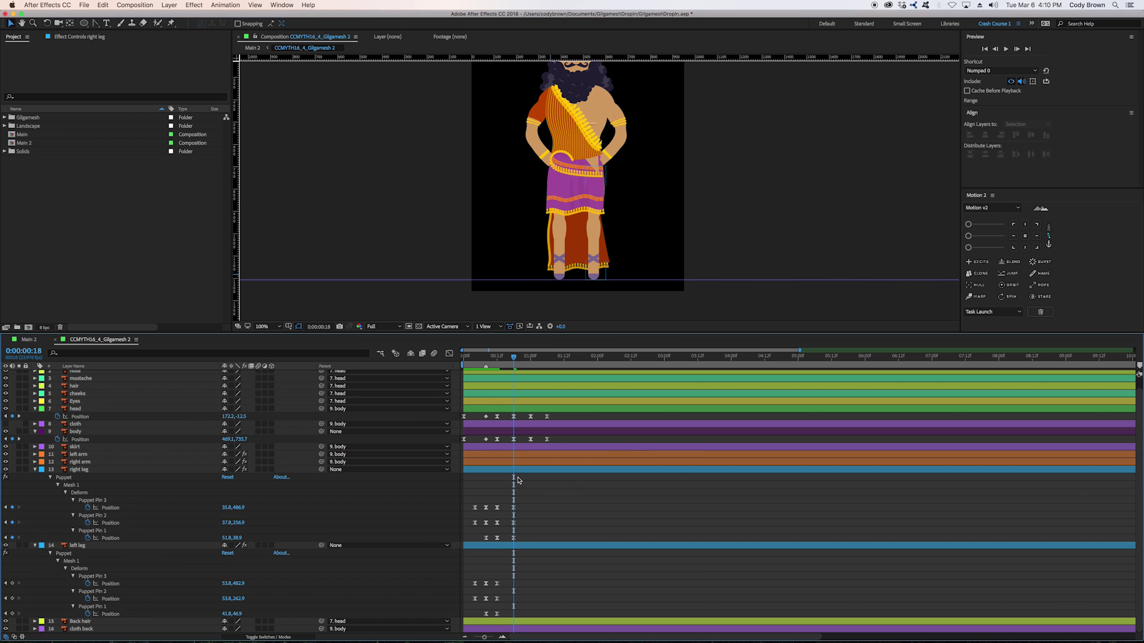
At frame 12, lower both knee pins for the landing squash, placing the right leg's Puppet Pin 2 at 41.8, 300.9.
{"action": "left_click", "coordinate": [497, 356]}
{"action": "left_click", "coordinate": [513, 360]}
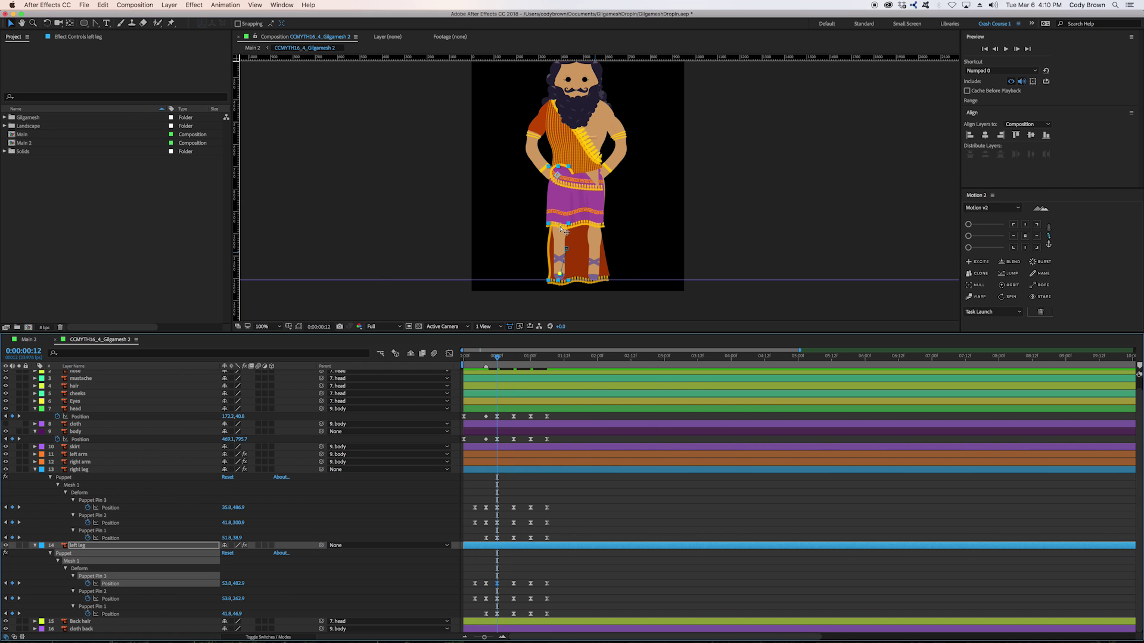
{"action": "left_click_drag", "start_coordinate": [560, 226], "coordinate": [559, 218]}
At frame 18, raise both knee pins for the rebound, placing the left leg's Puppet Pin 2 at 49.8, 224.9.
{"action": "left_click", "coordinate": [515, 358]}
{"action": "left_click", "coordinate": [514, 358]}
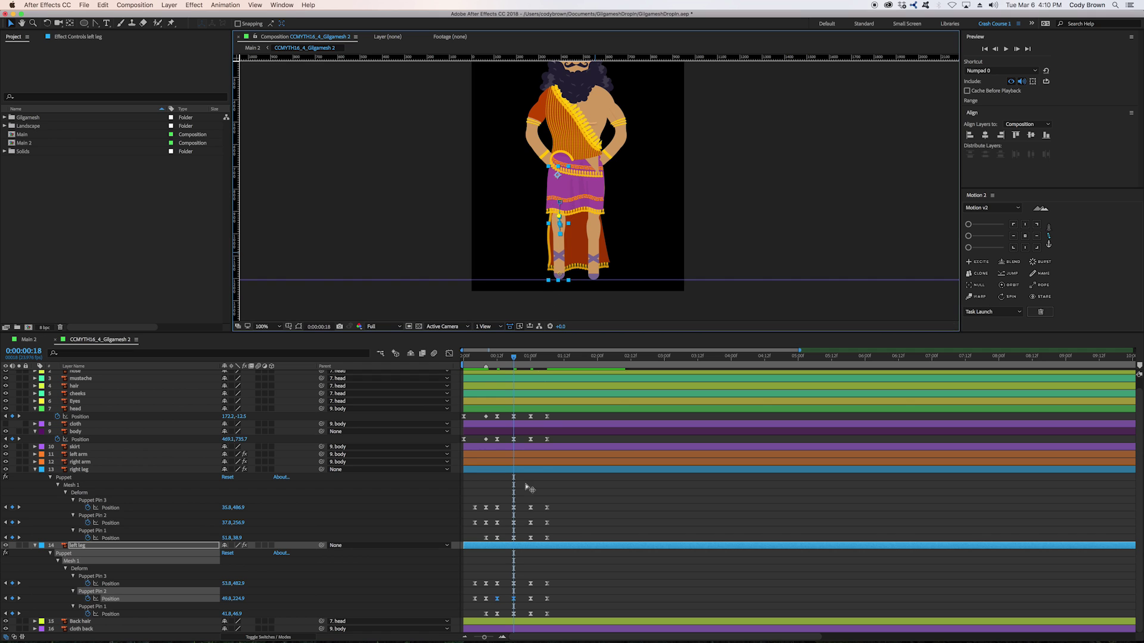
{"action": "left_click", "coordinate": [528, 561]}
{"action": "left_click", "coordinate": [513, 508]}
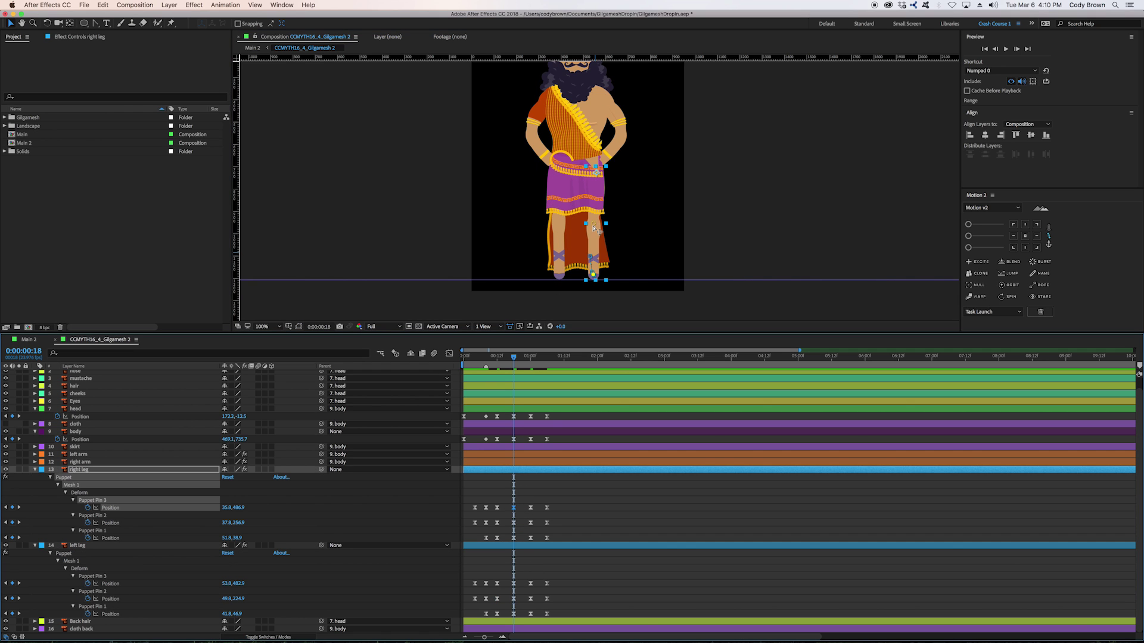
{"action": "left_click", "coordinate": [594, 225]}
At 0:00:01:00, reposition the knee pins of both legs to follow the body's second dip and preview the bounce.
{"action": "left_click", "coordinate": [530, 358]}
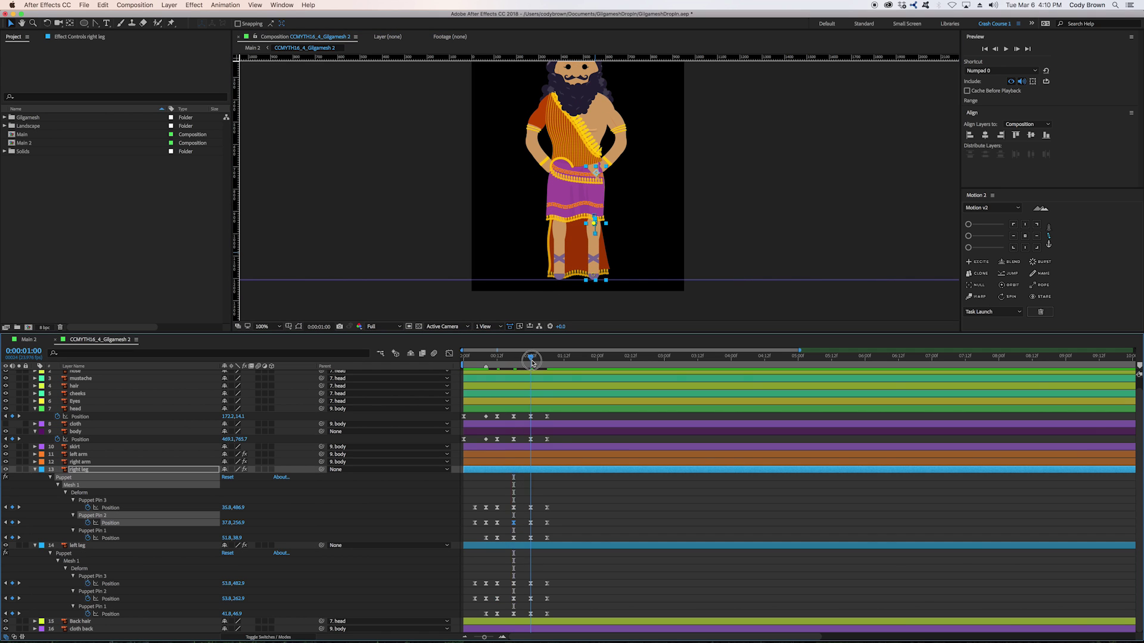
{"action": "left_click_drag", "start_coordinate": [594, 219], "coordinate": [560, 228]}
{"action": "left_click", "coordinate": [531, 584]}
{"action": "left_click", "coordinate": [571, 498]}
{"action": "key", "text": "space"}
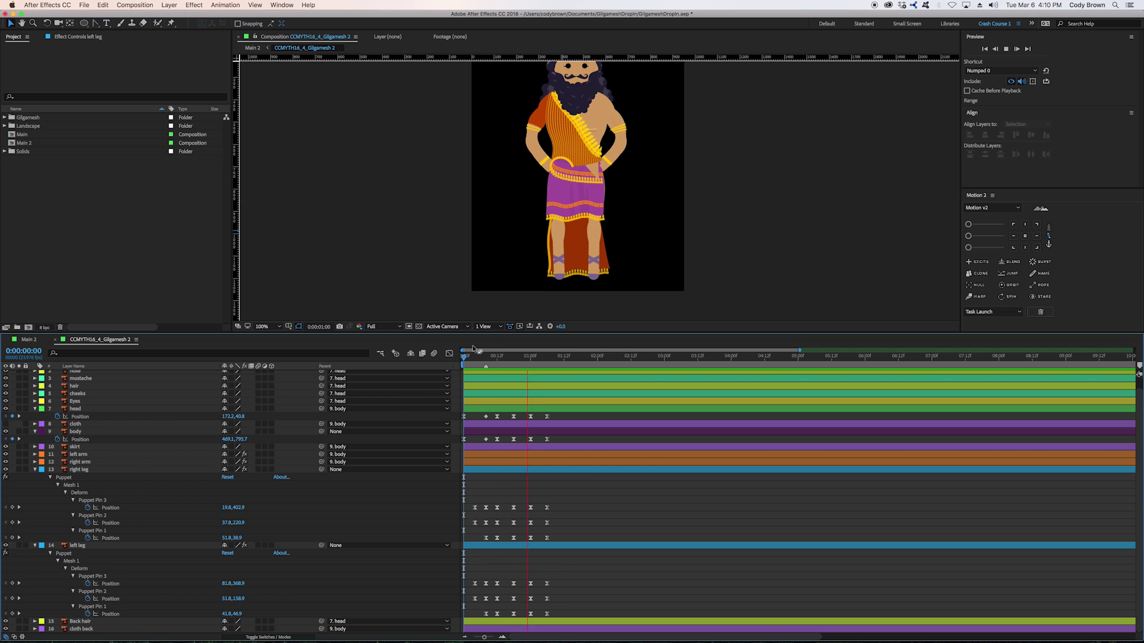
Preview the landing bounce from the start of the composition.
{"action": "key", "text": "space"}
{"action": "left_click_drag", "start_coordinate": [476, 362], "coordinate": [442, 359]}
{"action": "key", "text": "space"}
{"action": "key", "text": "space"}
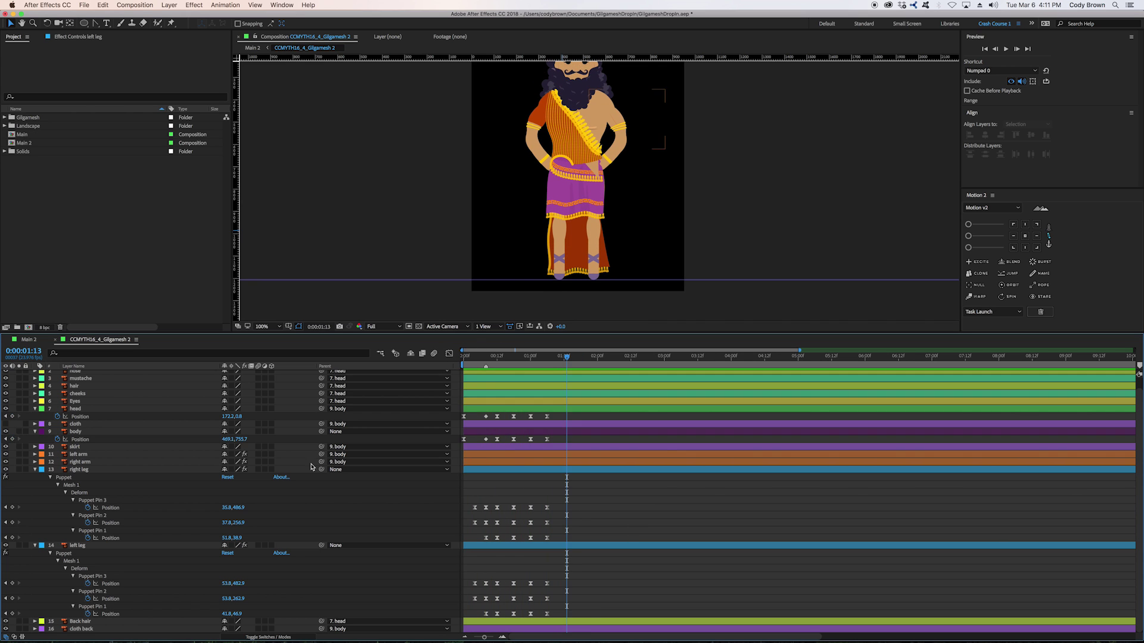
Collapse all layer properties, make the cloth layer visible and reveal the body layer's keyframes.
{"action": "key", "text": "super+a"}
{"action": "key", "text": "u"}
{"action": "left_click", "coordinate": [500, 551]}
{"action": "left_click", "coordinate": [91, 427]}
{"action": "left_click", "coordinate": [11, 427]}
{"action": "left_click", "coordinate": [6, 427]}
{"action": "left_click", "coordinate": [83, 427]}
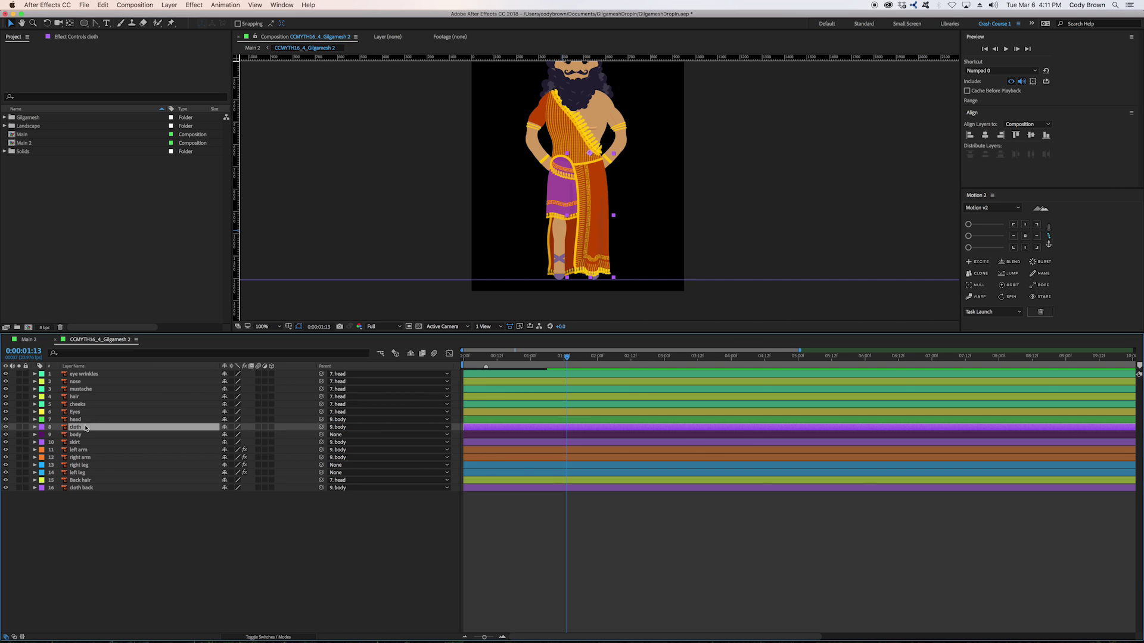
{"action": "left_click", "coordinate": [84, 436]}
{"action": "key", "text": "u"}
Start Scale keyframes on the cloth layer at 0:00:00:00 with unlinked proportions.
{"action": "left_click", "coordinate": [523, 427]}
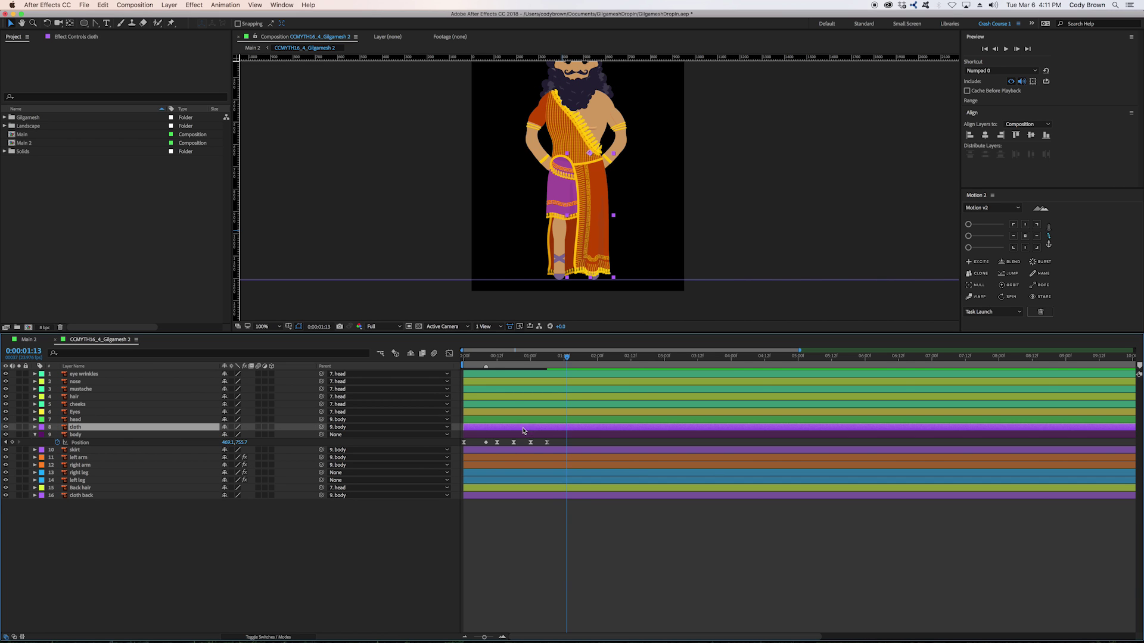
{"action": "key", "text": "s"}
{"action": "key", "text": "Home"}
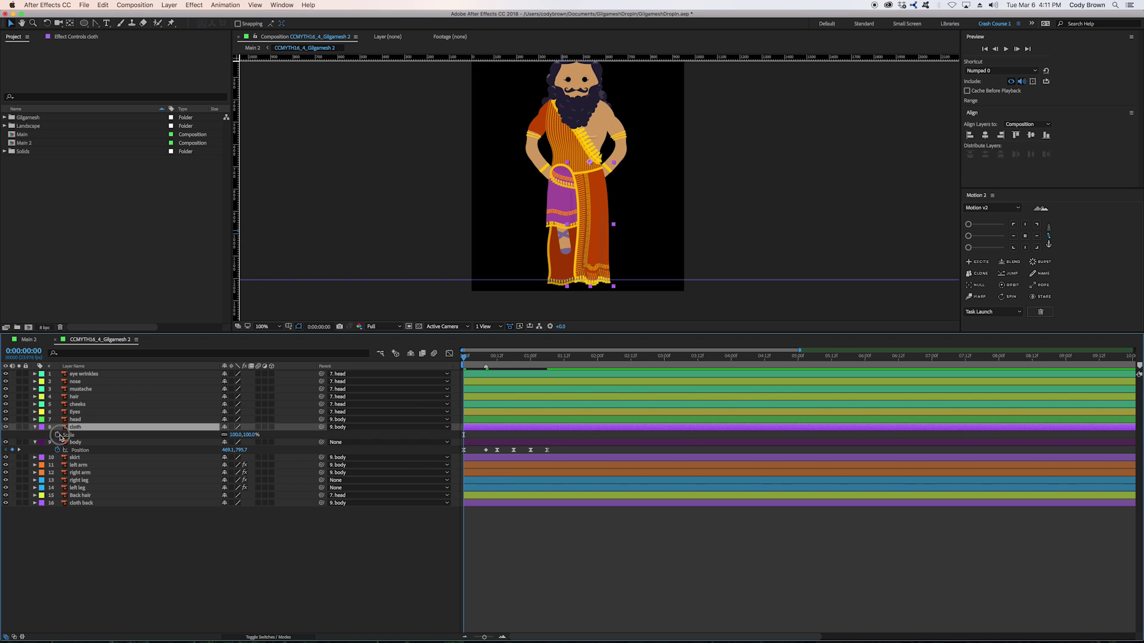
{"action": "left_click", "coordinate": [58, 436]}
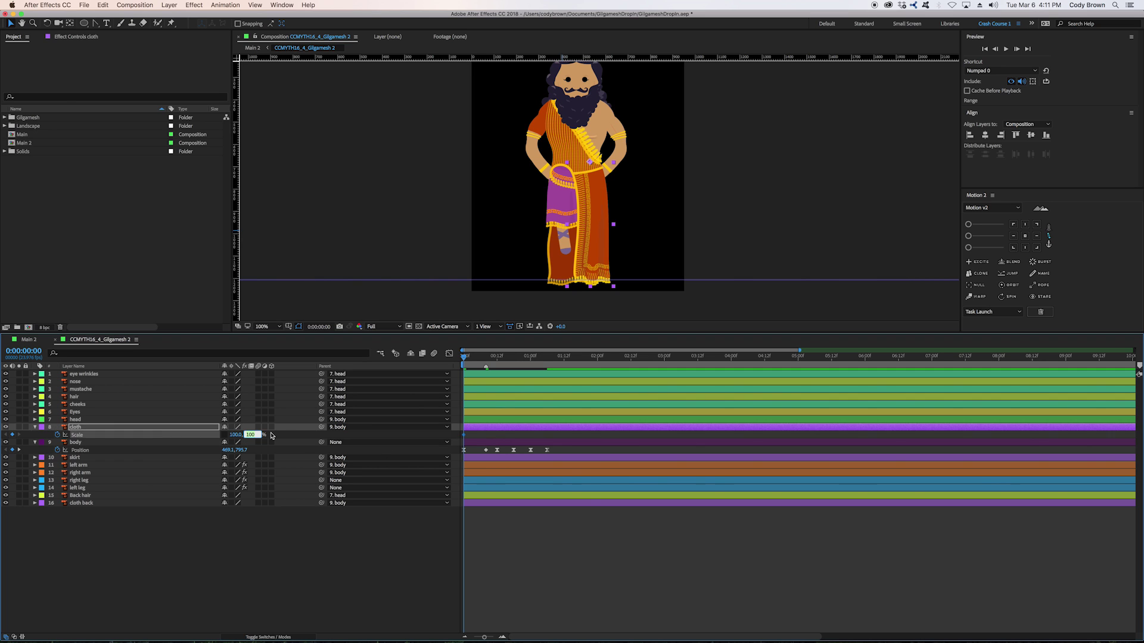
Try vertical scales of 90% and 80% for the cloth at 0:00:00:00 and return it to 100%.
{"action": "type", "text": "90"}
{"action": "key", "text": "Return"}
{"action": "left_click", "coordinate": [253, 435]}
{"action": "key", "text": "Return"}
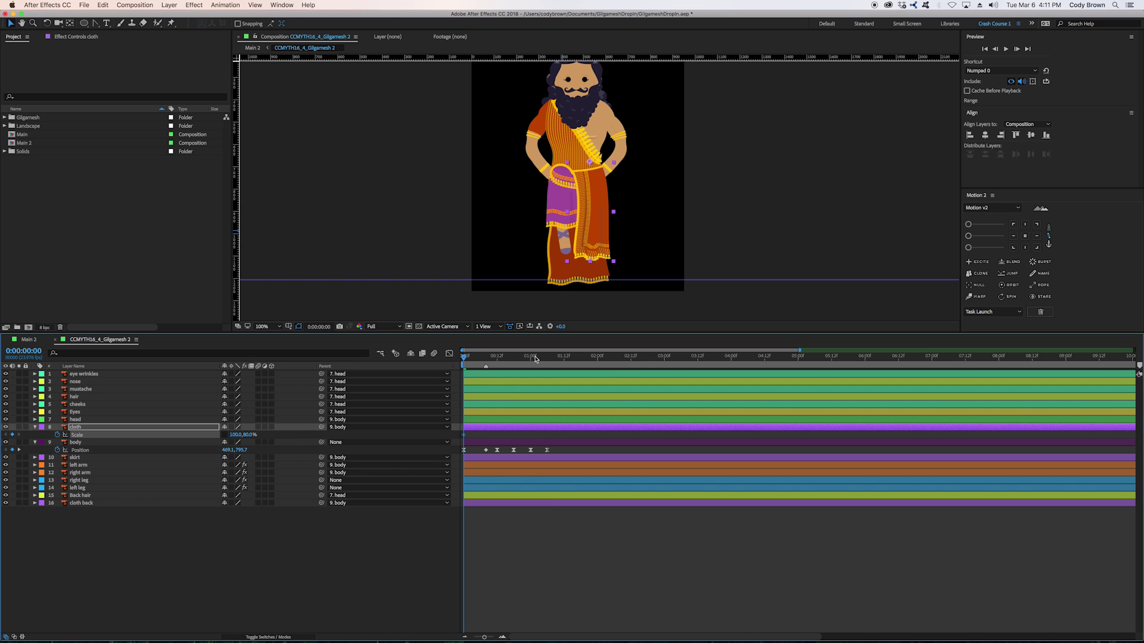
{"action": "left_click_drag", "start_coordinate": [251, 435], "coordinate": [248, 434]}
{"action": "type", "text": "00"}
{"action": "key", "text": "Return"}
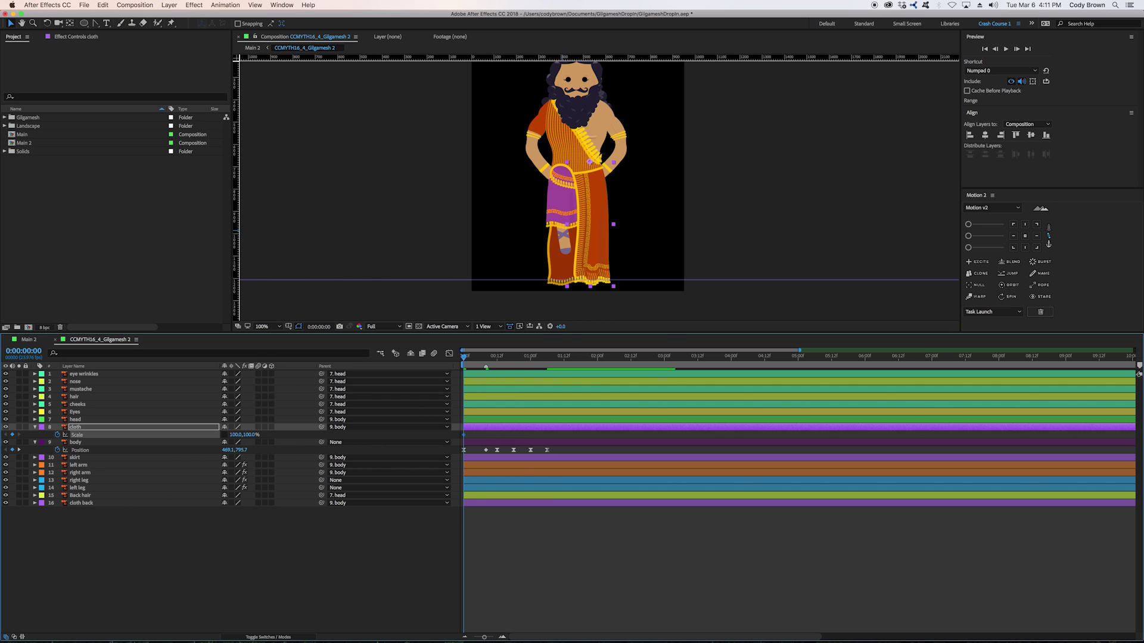
Keyframe the cloth's vertical scale at 80% on 0:00:00:08 and 110% on 0:00:00:12.
{"action": "left_click", "coordinate": [483, 357]}
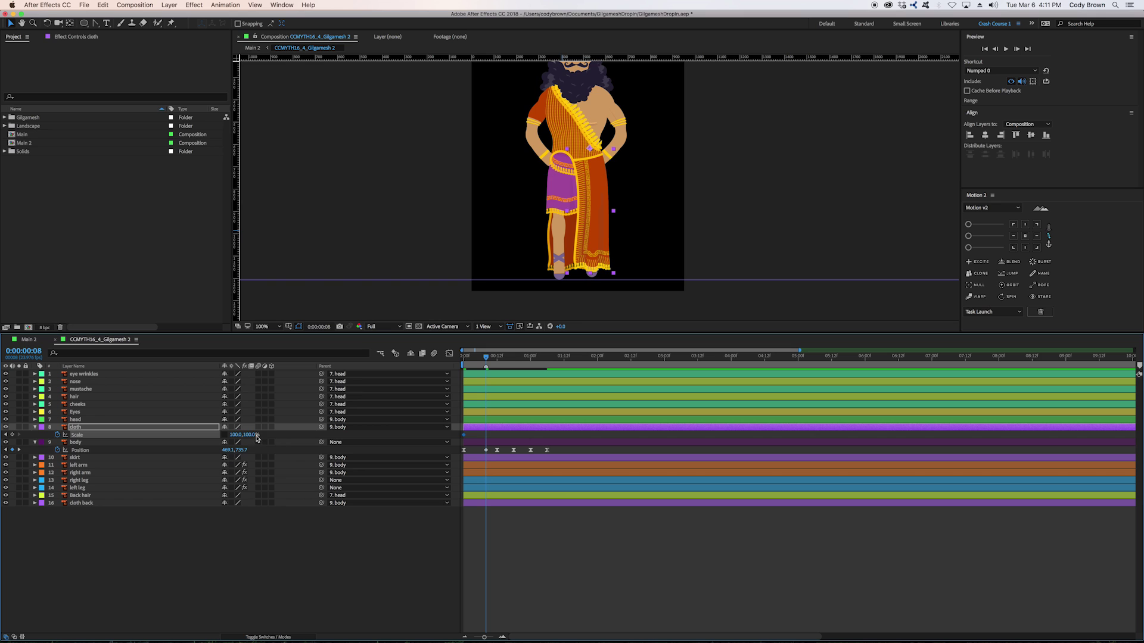
{"action": "key", "text": "Return"}
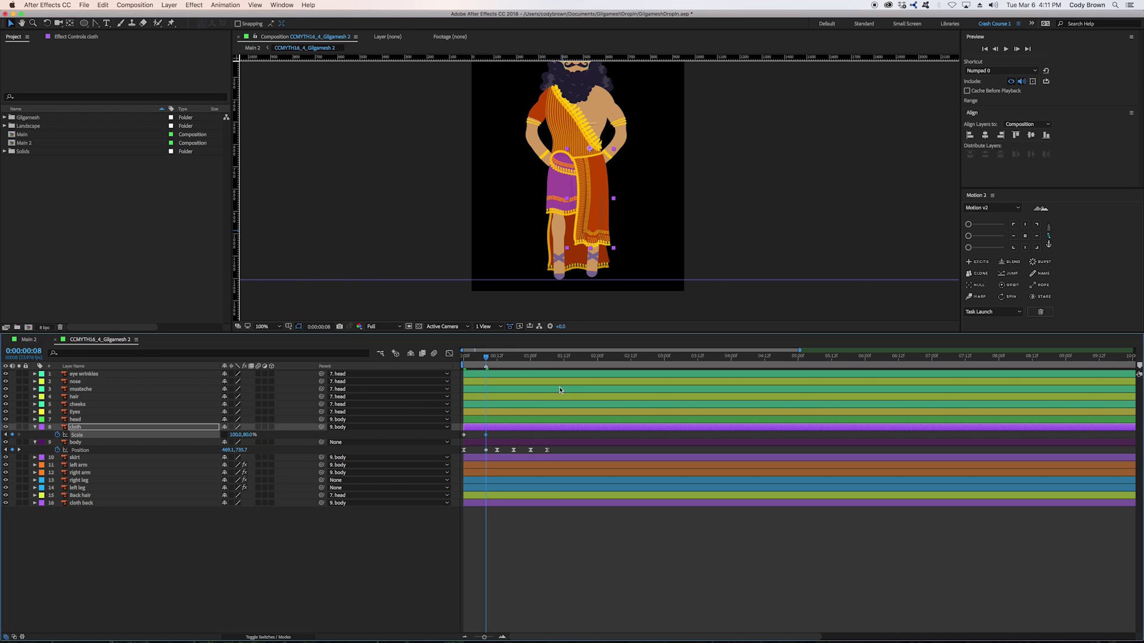
{"action": "left_click", "coordinate": [498, 359]}
{"action": "left_click", "coordinate": [247, 436]}
{"action": "type", "text": "110"}
{"action": "key", "text": "Return"}
Keyframe the cloth's vertical scale at 90% on 0:00:00:18 and 104% on 0:00:01:00.
{"action": "left_click", "coordinate": [514, 358]}
{"action": "left_click", "coordinate": [248, 435]}
{"action": "type", "text": "90"}
{"action": "key", "text": "Return"}
{"action": "left_click", "coordinate": [530, 357]}
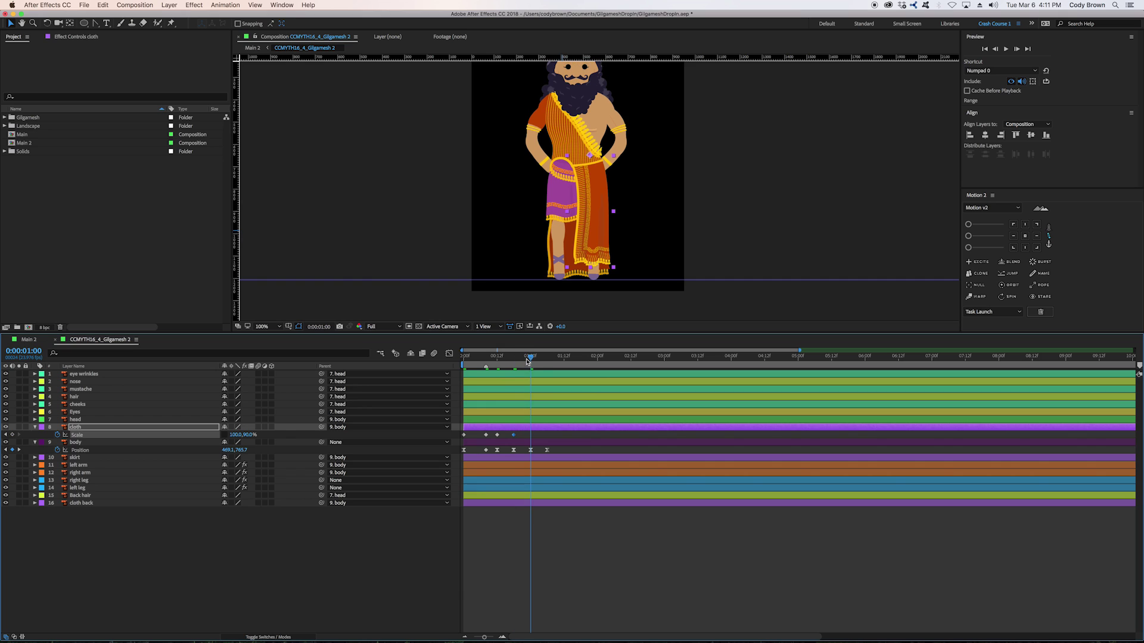
{"action": "type", "text": "104"}
{"action": "key", "text": "Return"}
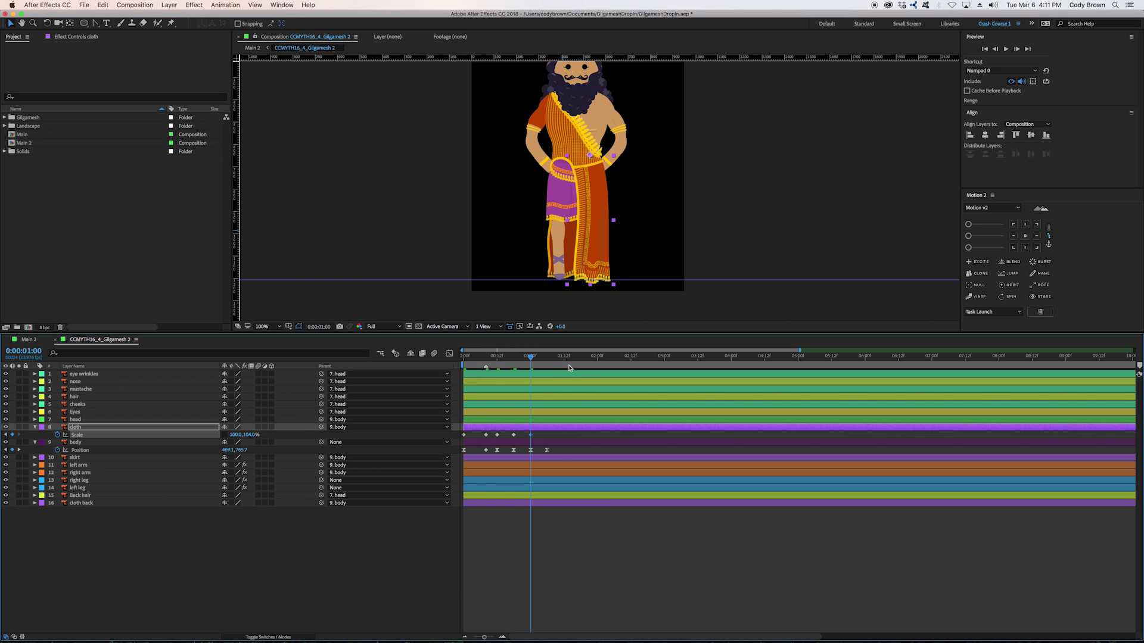
Keyframe the cloth's vertical scale at 98% on 0:00:01:06, 102% on 0:00:01:12 and 100% on 0:00:01:18.
{"action": "left_click", "coordinate": [547, 358]}
{"action": "left_click", "coordinate": [253, 435]}
{"action": "key", "text": "Return"}
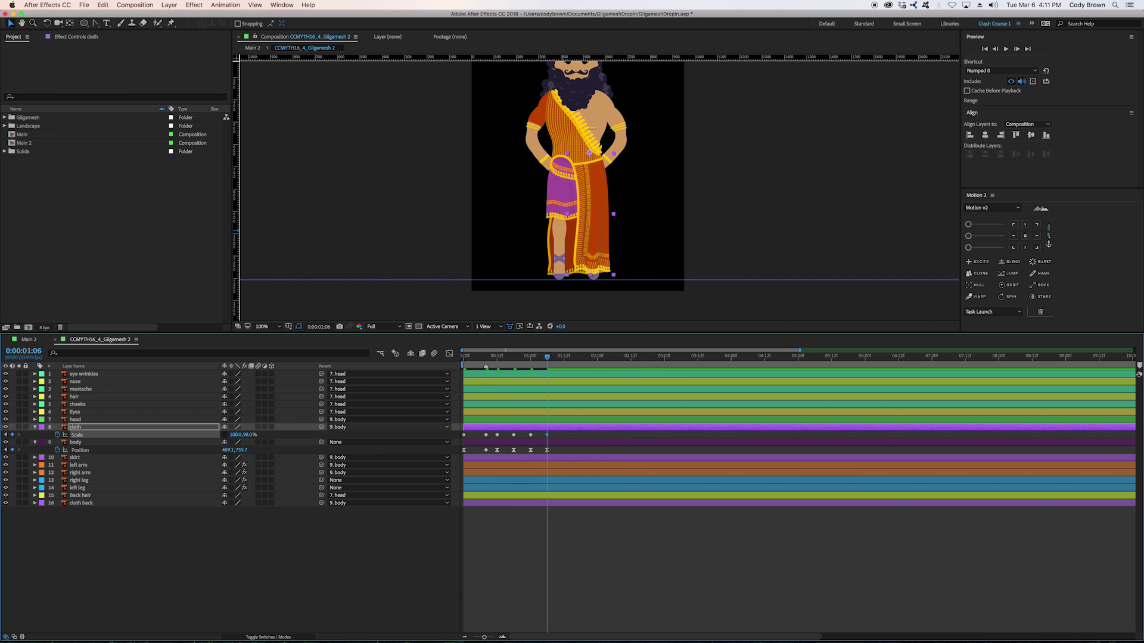
{"action": "mouse_move", "coordinate": [547, 357]}
{"action": "left_mouse_down"}
{"action": "mouse_move", "coordinate": [573, 357]}
{"action": "mouse_move", "coordinate": [563, 358]}
{"action": "left_mouse_up"}
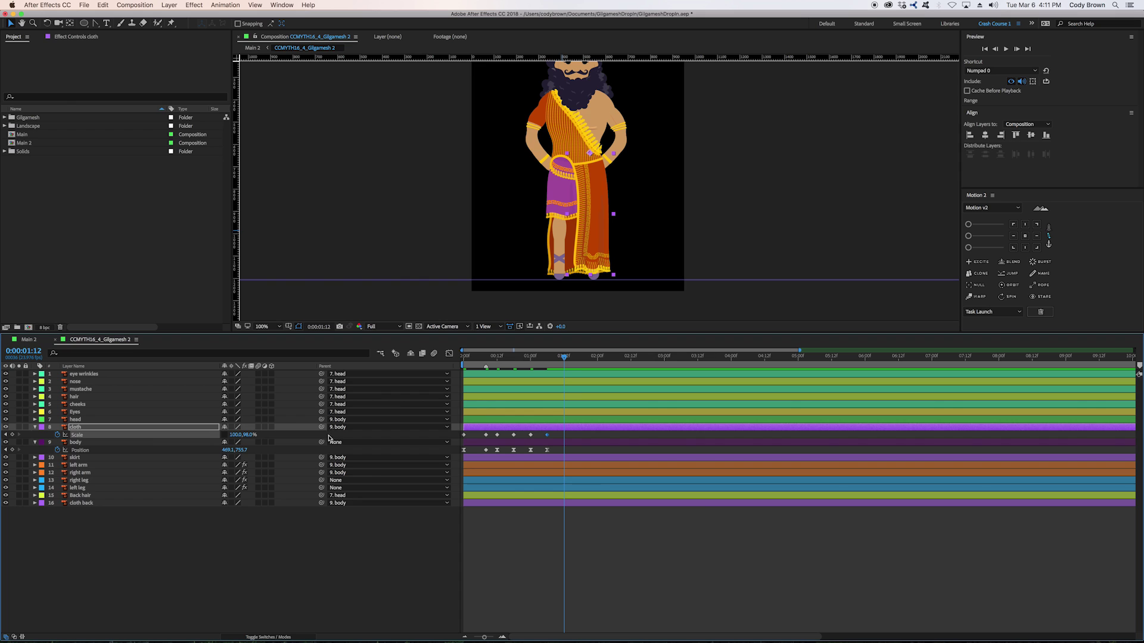
{"action": "key", "text": "Return"}
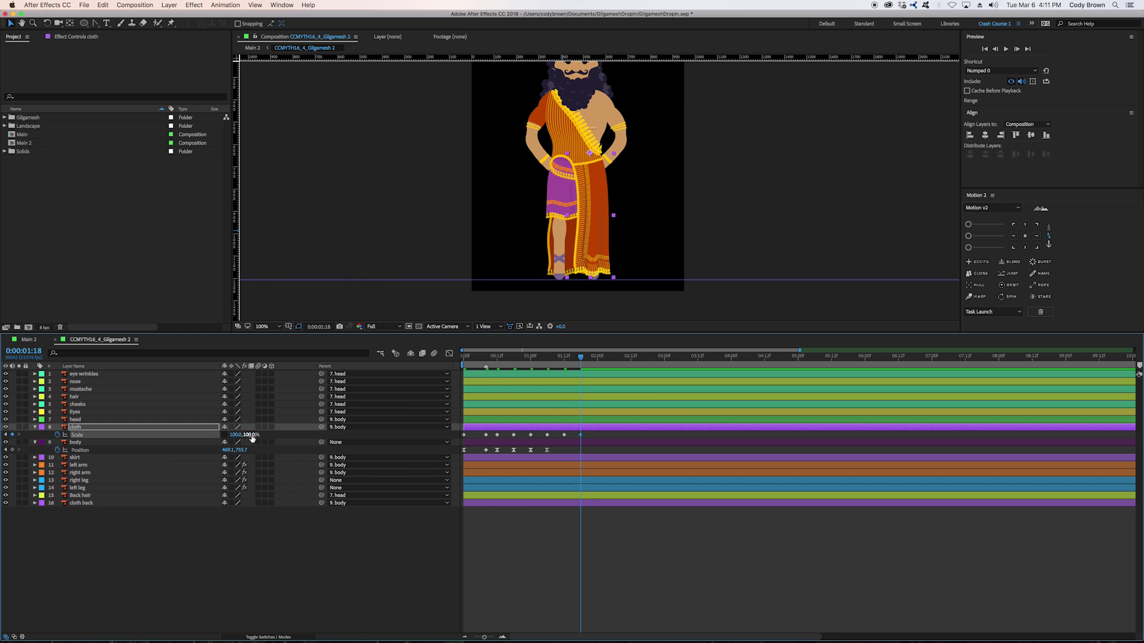
{"action": "left_click", "coordinate": [564, 355]}
{"action": "type", "text": "102"}
{"action": "key", "text": "Return"}
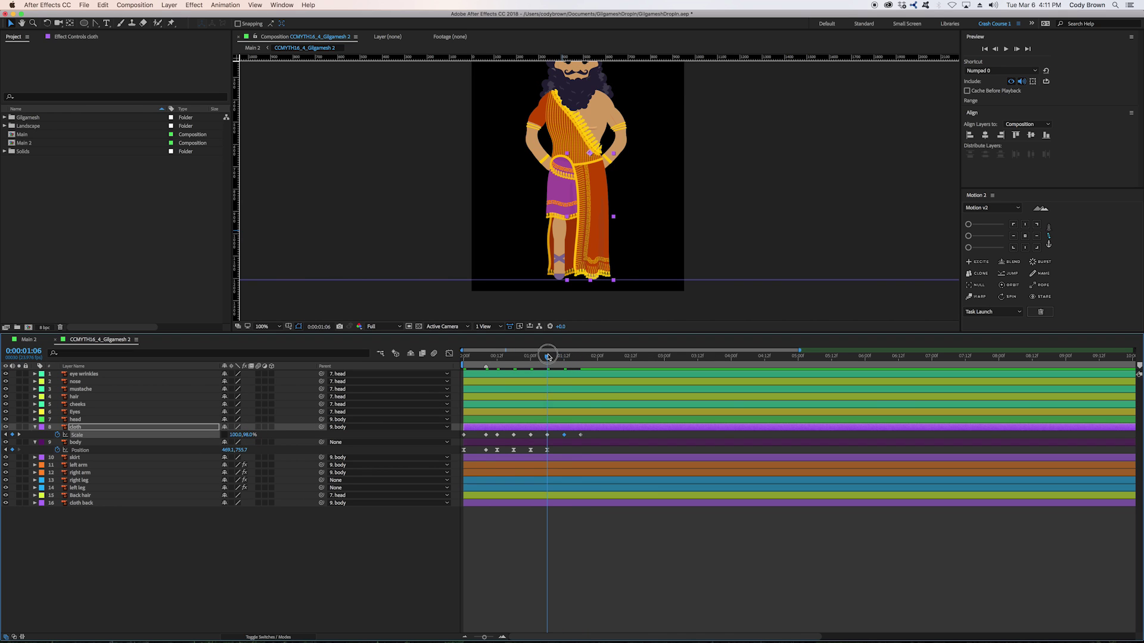
Apply Easy Ease to the cloth's Scale keyframes, make the one at 0:00:00:08 linear again, and preview the motion.
{"action": "key", "text": "space"}
{"action": "left_click_drag", "start_coordinate": [605, 434], "coordinate": [445, 437]}
{"action": "key", "text": "F9"}
{"action": "left_click", "coordinate": [480, 434]}
{"action": "left_click", "coordinate": [485, 435], "text": "super"}
{"action": "left_click", "coordinate": [481, 435]}
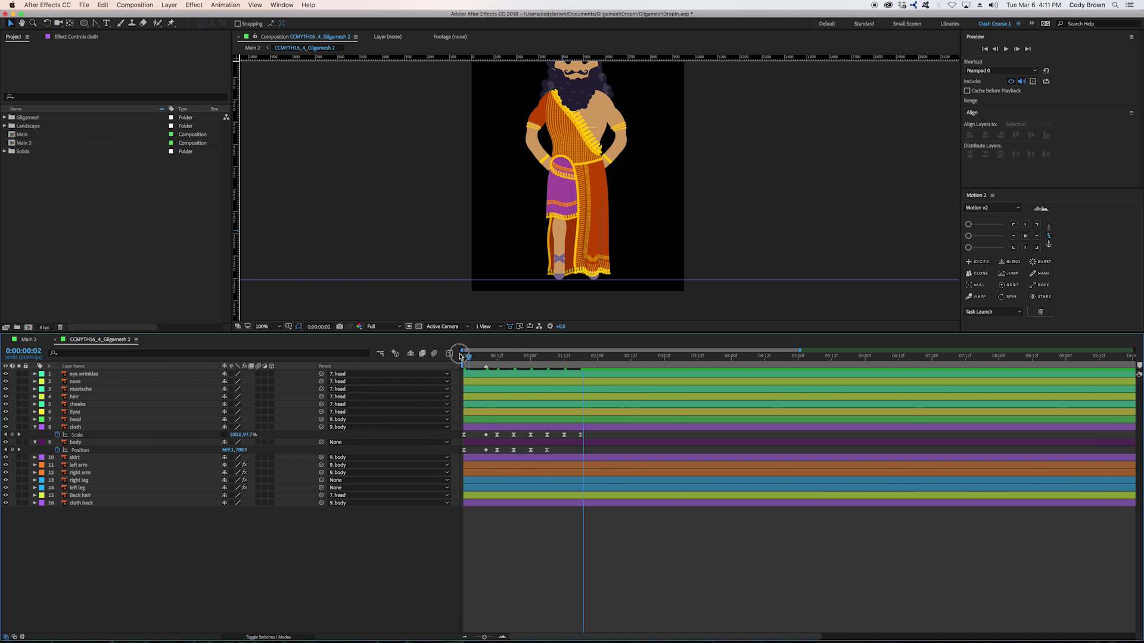
{"action": "left_click_drag", "start_coordinate": [464, 356], "coordinate": [464, 356]}
{"action": "key", "text": "space"}
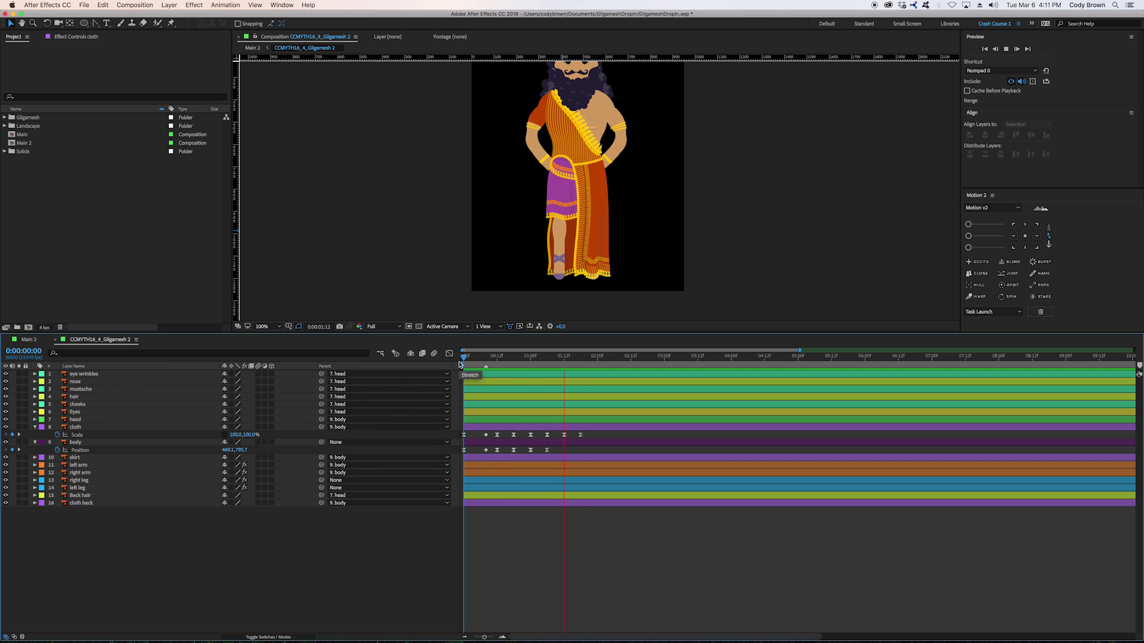
Set the cloth's vertical scale to 100% at 0:00:01:12 and preview the bounce.
{"action": "left_click", "coordinate": [527, 355]}
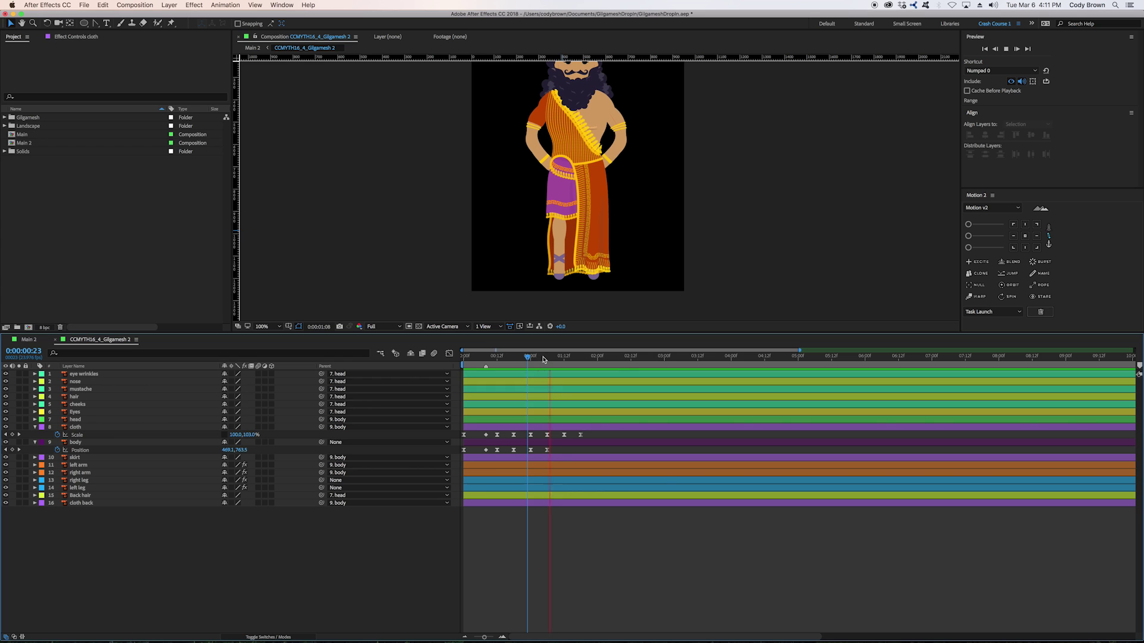
{"action": "left_click", "coordinate": [564, 357]}
{"action": "type", "text": "100"}
{"action": "key", "text": "Return"}
{"action": "key", "text": "space"}
{"action": "key", "text": "space"}
{"action": "left_click", "coordinate": [586, 554]}
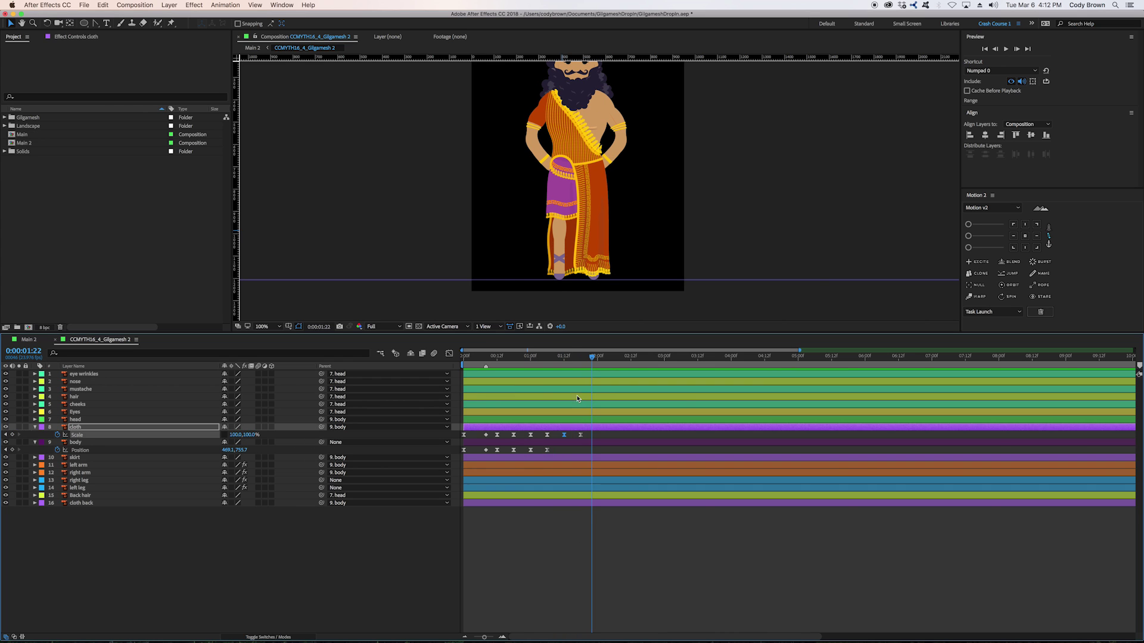
Copy the cloth's Scale keyframes to the skirt, cloth back, Back hair and hair layers from 0:00:00:00, and preview the result.
{"action": "left_click_drag", "start_coordinate": [470, 356], "coordinate": [451, 357]}
{"action": "left_click_drag", "start_coordinate": [599, 434], "coordinate": [444, 437]}
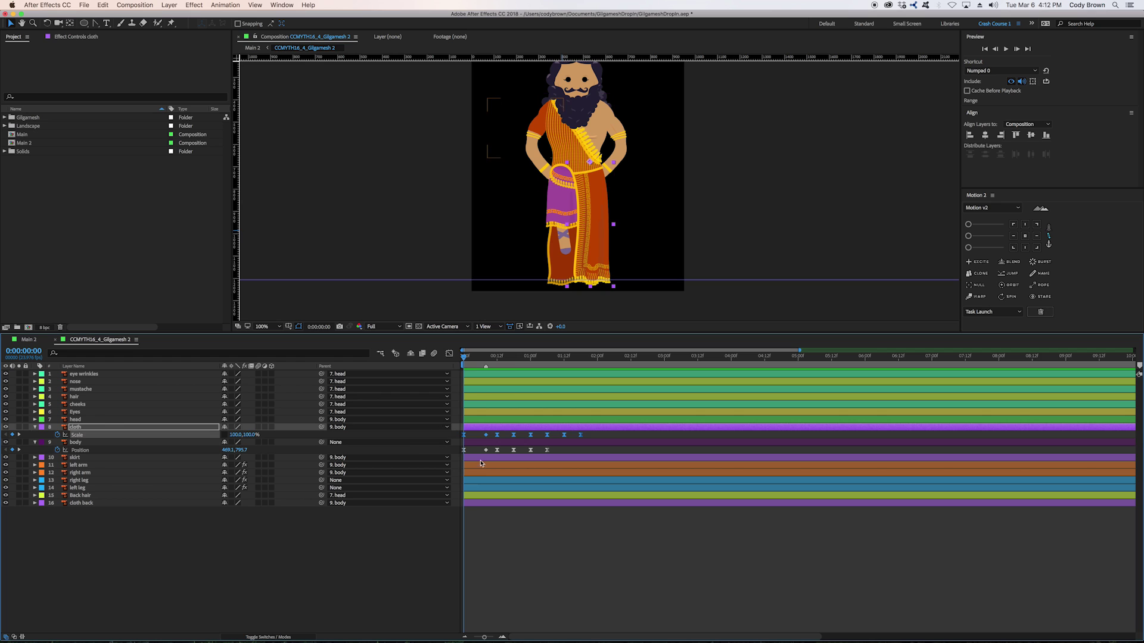
{"action": "left_click", "coordinate": [483, 457]}
{"action": "left_click", "coordinate": [99, 504], "text": "super"}
{"action": "left_click", "coordinate": [88, 495], "text": "super"}
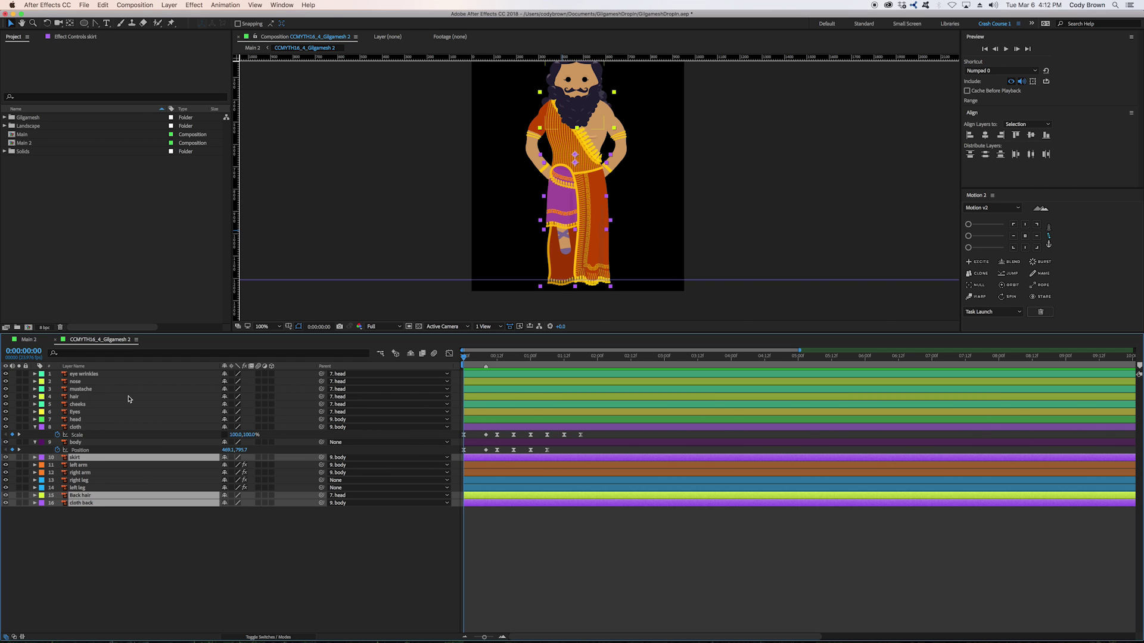
{"action": "left_click", "coordinate": [86, 398], "text": "super"}
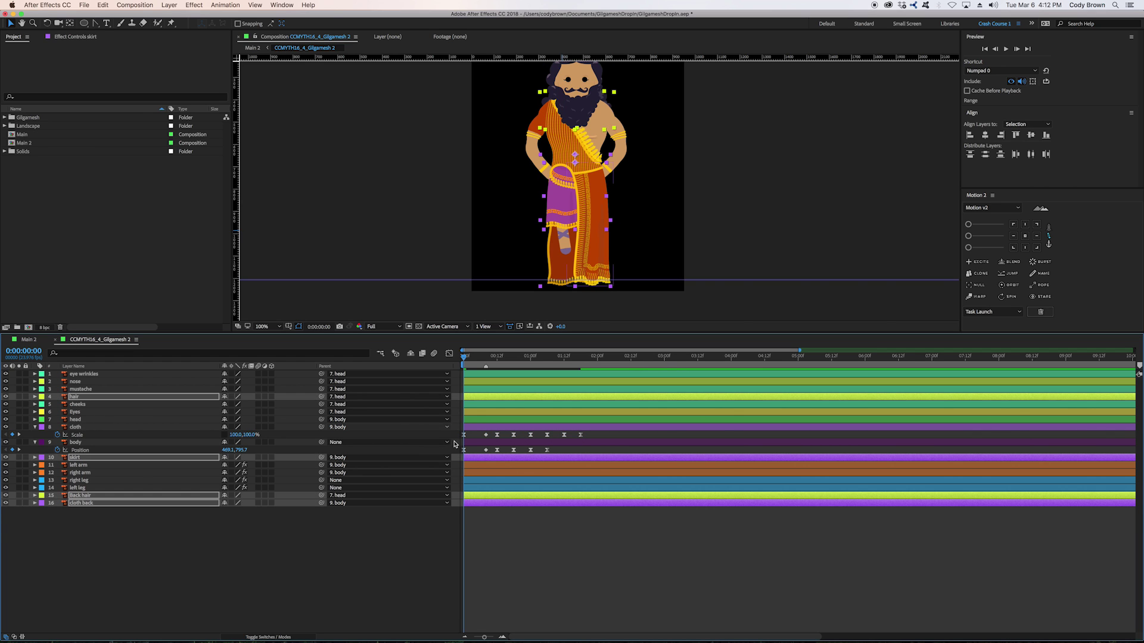
{"action": "key", "text": "s"}
{"action": "left_click", "coordinate": [533, 586]}
{"action": "key", "text": "space"}
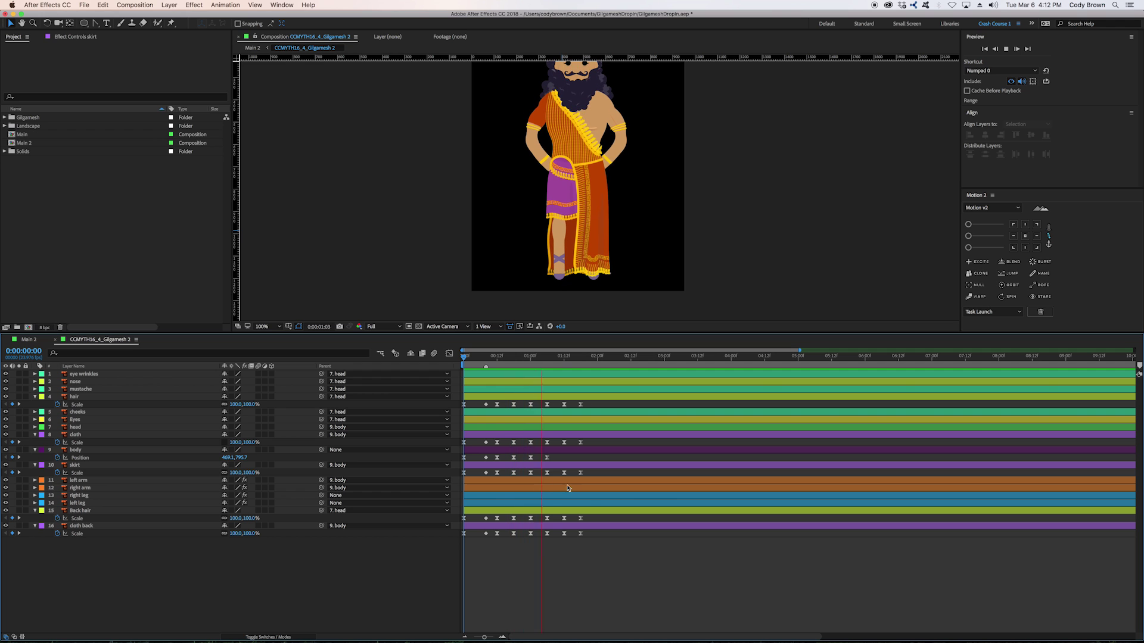
{"action": "key", "text": "space"}
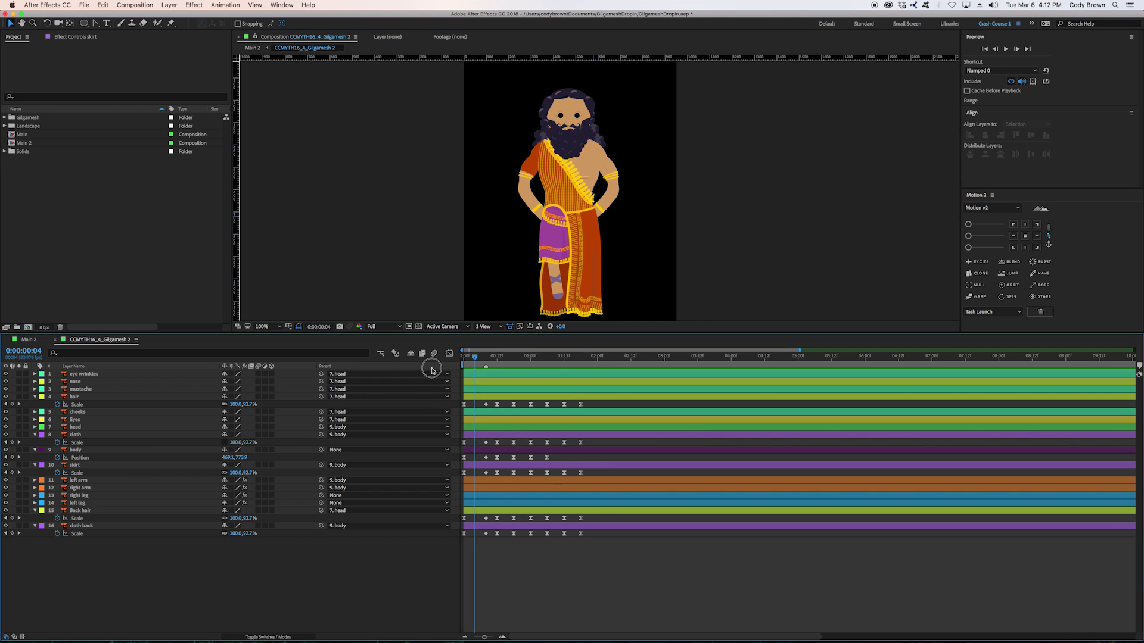
{"action": "key", "text": "space"}
Set the hair layer's vertical scale to 97% at 0:00:00:08.
{"action": "left_click", "coordinate": [502, 397]}
{"action": "left_click", "coordinate": [485, 359]}
{"action": "key", "text": "h"}
{"action": "left_click_drag", "start_coordinate": [606, 136], "coordinate": [621, 260]}
{"action": "scroll", "coordinate": [607, 211], "scroll_direction": "up", "scroll_amount": 1}
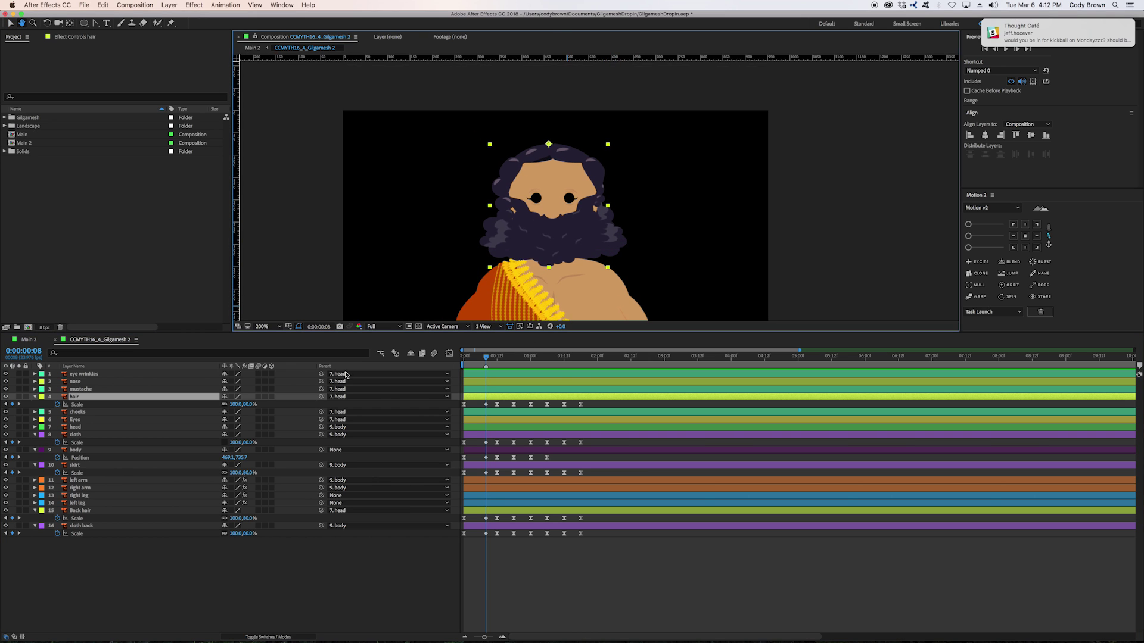
{"action": "left_click", "coordinate": [250, 405]}
{"action": "key", "text": "Return"}
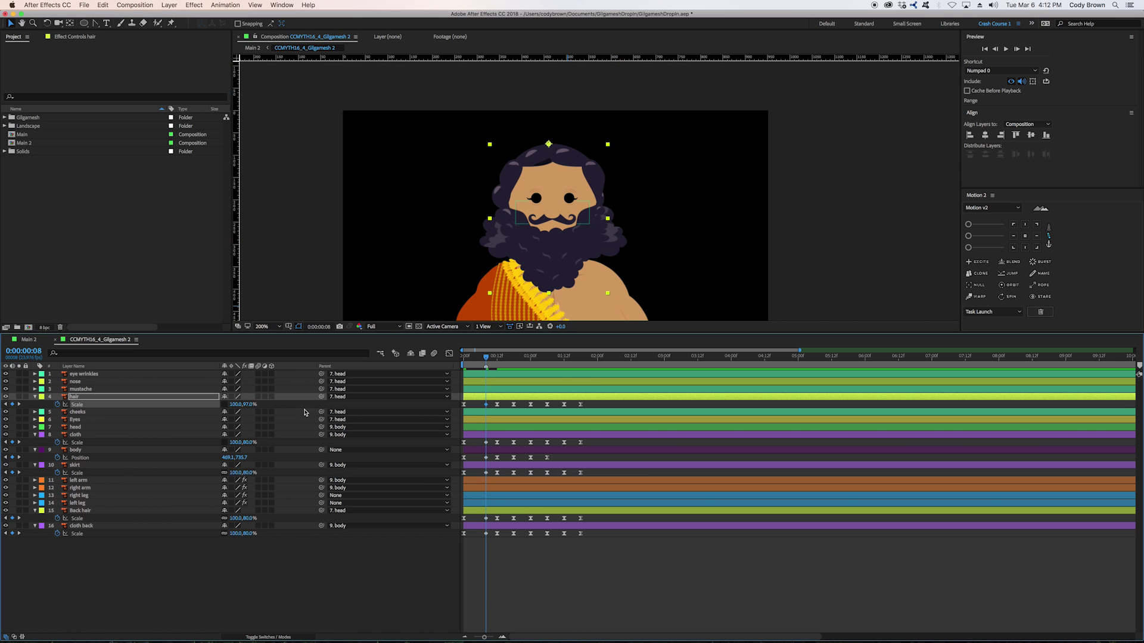
Set the hair layer's vertical scale to 105% at 0:00:00:12.
{"action": "left_click_drag", "start_coordinate": [616, 240], "coordinate": [605, 232]}
{"action": "left_click", "coordinate": [497, 357]}
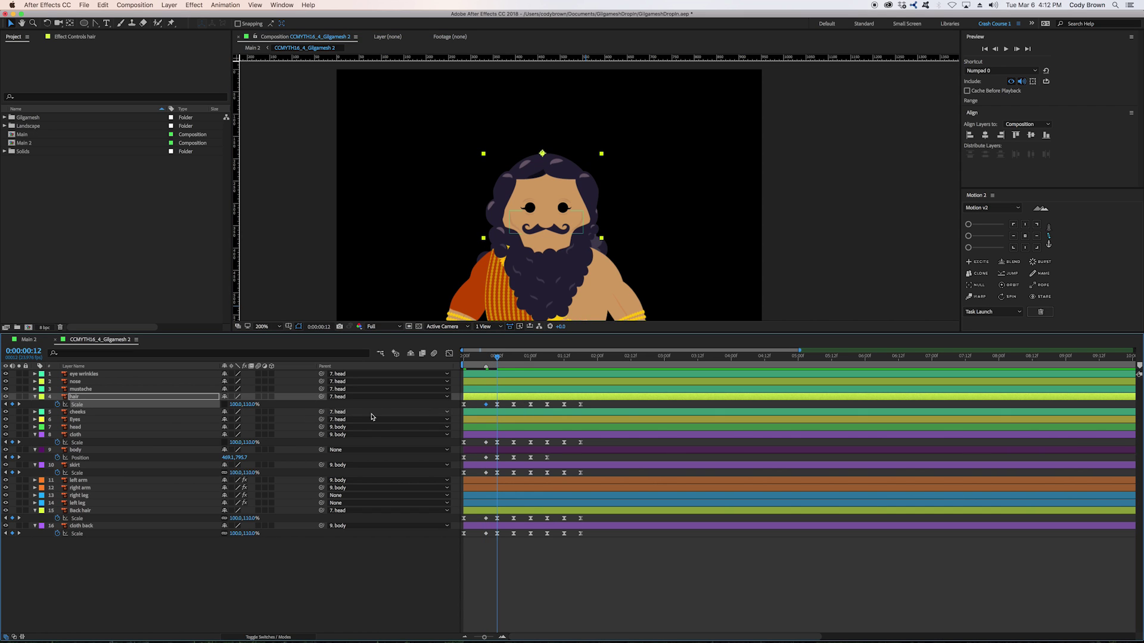
{"action": "type", "text": "105"}
{"action": "key", "text": "Return"}
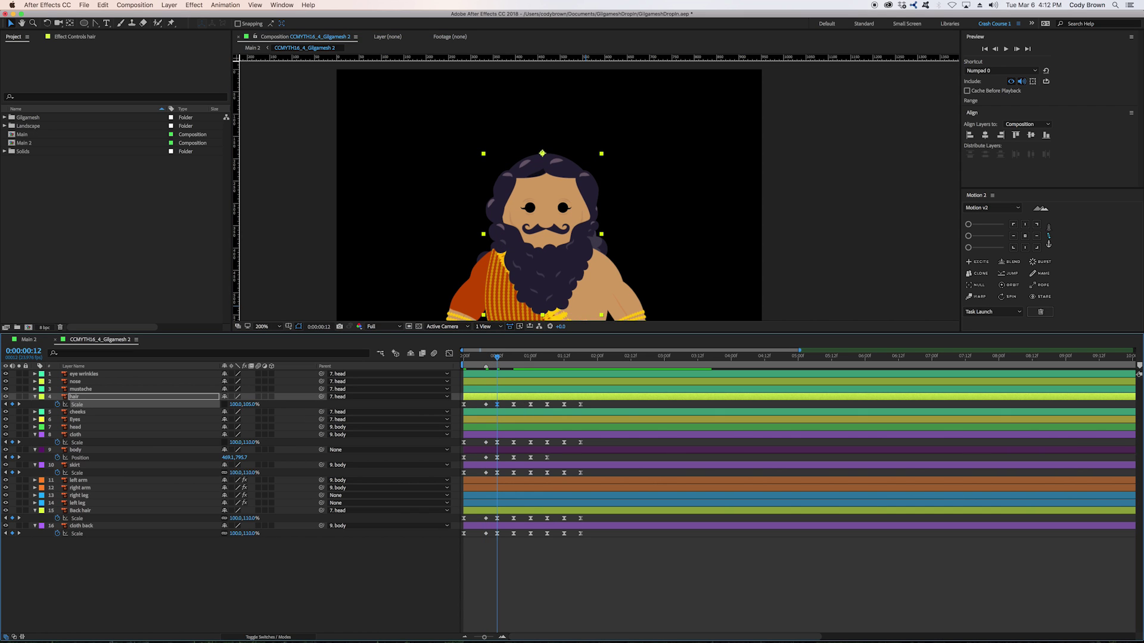
Soften the hair's vertical scale change at 0:00:00:18 and set it to 101% at 0:00:01:00.
{"action": "left_click", "coordinate": [513, 357]}
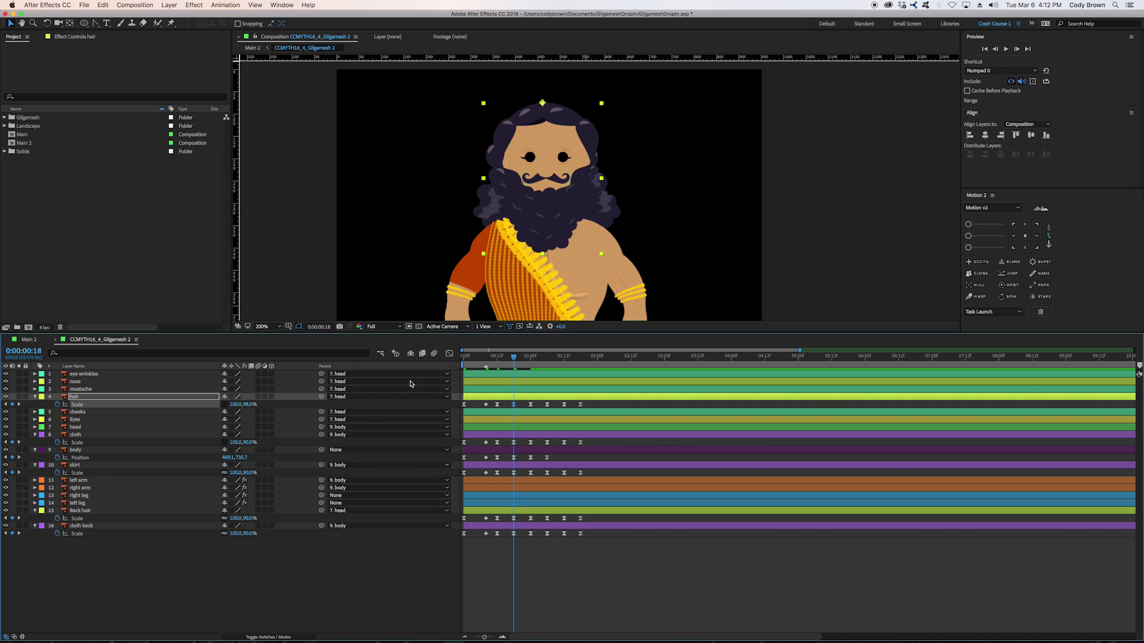
{"action": "left_click", "coordinate": [530, 356]}
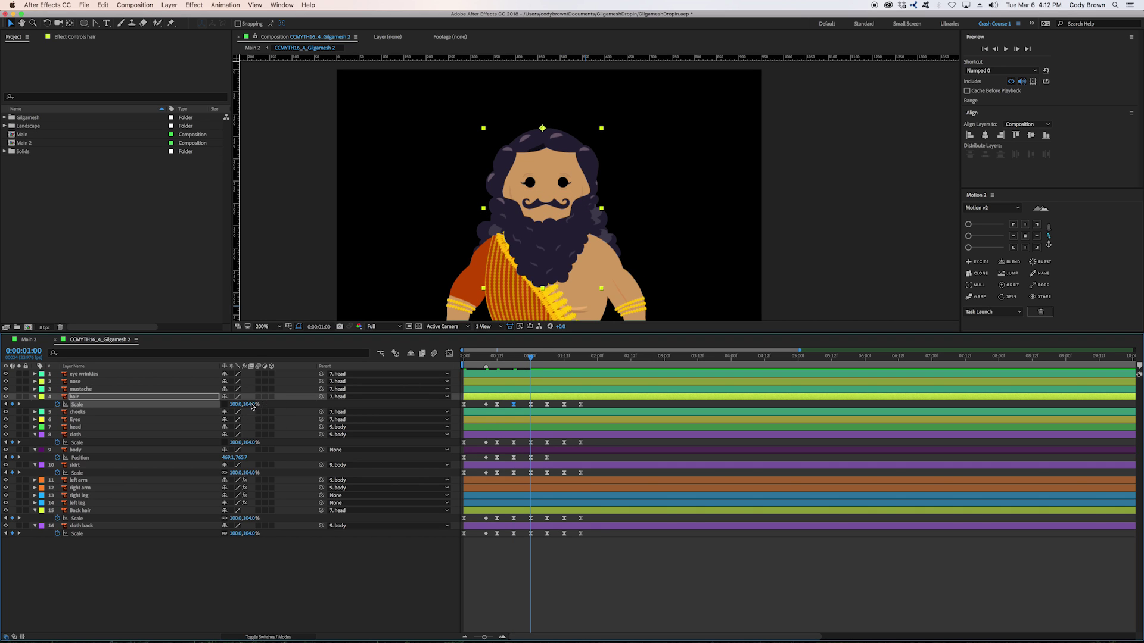
{"action": "type", "text": "101"}
{"action": "key", "text": "Return"}
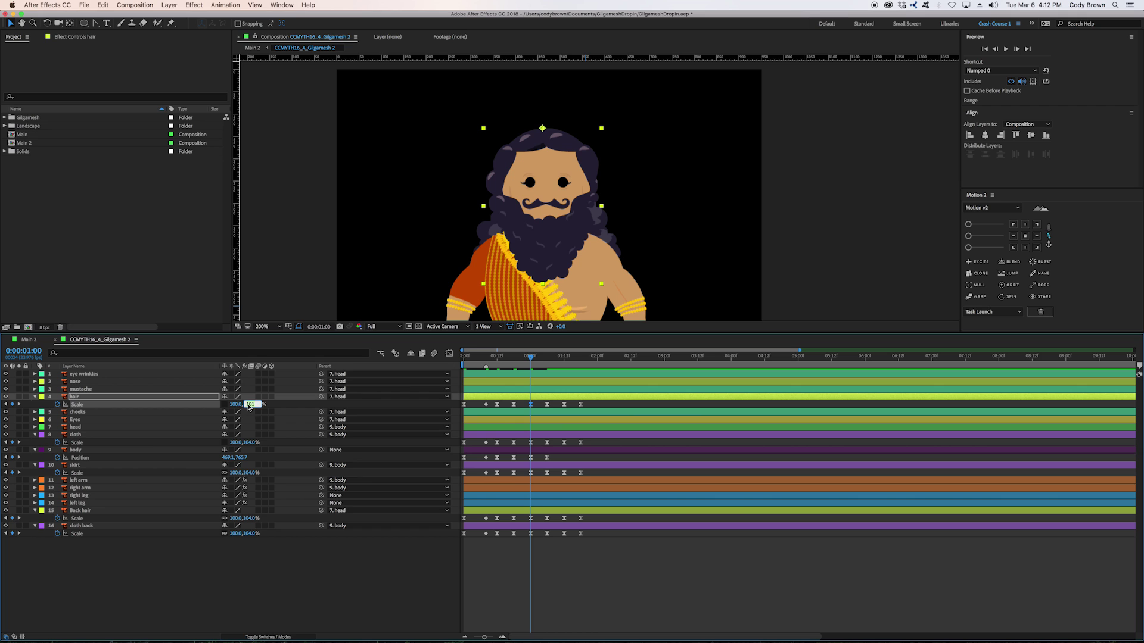
{"action": "key", "text": "Return"}
Remove the hair's surplus Scale keyframes so its last one falls at 0:00:01:06, and preview the animation.
{"action": "left_click", "coordinate": [547, 357]}
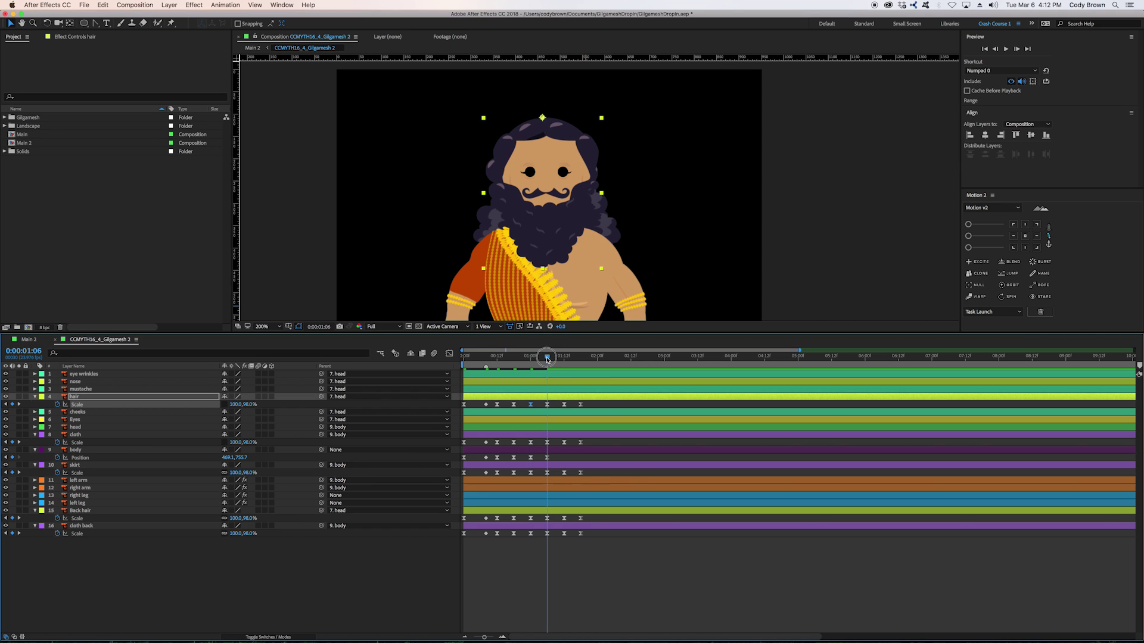
{"action": "key", "text": "Delete"}
{"action": "left_click_drag", "start_coordinate": [542, 411], "coordinate": [547, 405]}
{"action": "left_click", "coordinate": [559, 405]}
{"action": "key", "text": "space"}
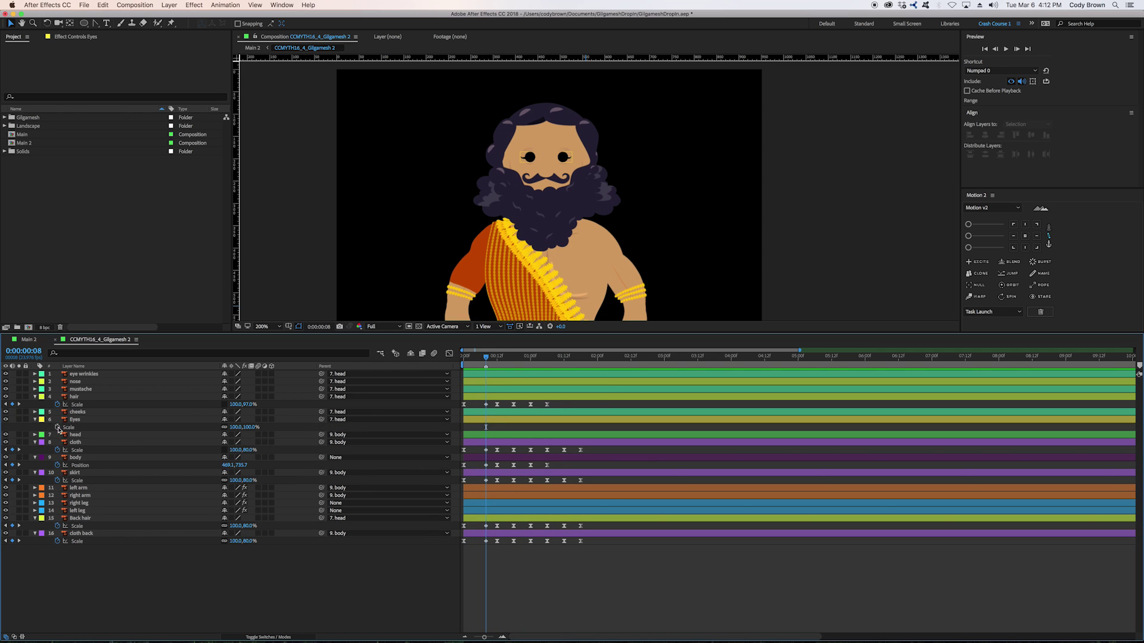
Squash the Eyes layer's vertical scale to 22% at 0:00:00:08 to close the eyes on landing.
{"action": "left_click_drag", "start_coordinate": [251, 427], "coordinate": [203, 427]}
{"action": "key", "text": "Page_Down"}
{"action": "key", "text": "Page_Down"}
{"action": "key", "text": "Page_Down"}
{"action": "key", "text": "Page_Down"}
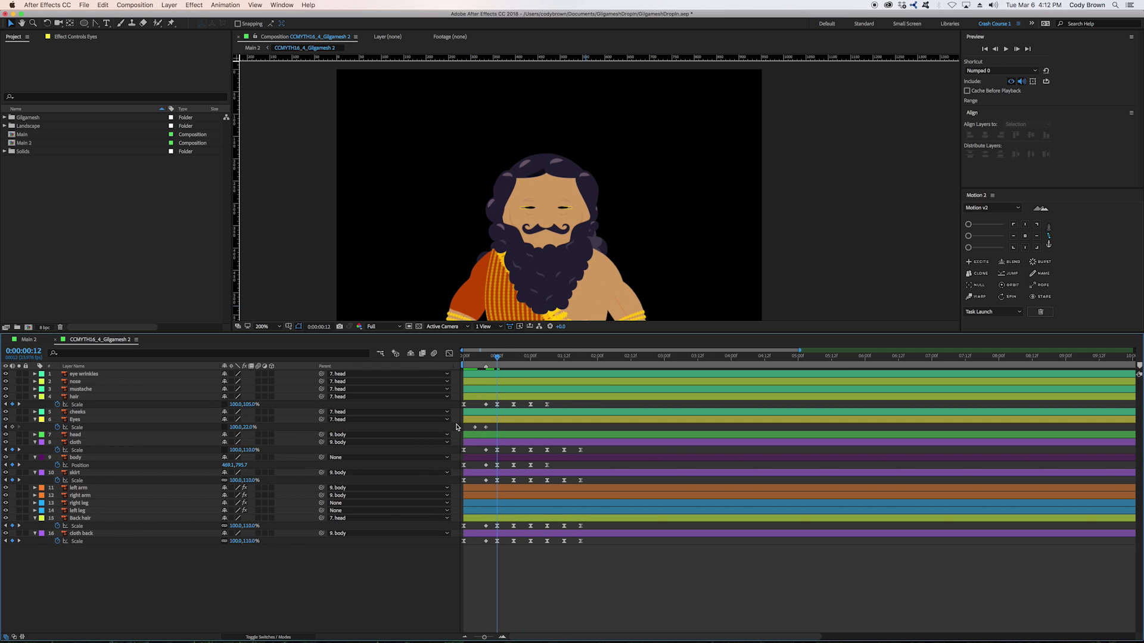
Copy the Eyes layer's two Scale keyframes to 0:00:00:12, ease them and time-reverse them so the eyes reopen.
{"action": "key", "text": "super+c"}
{"action": "mouse_move", "coordinate": [502, 431]}
{"action": "left_mouse_down"}
{"action": "mouse_move", "coordinate": [470, 425]}
{"action": "mouse_move", "coordinate": [499, 433]}
{"action": "left_mouse_up"}
{"action": "key", "text": "super+v"}
{"action": "key", "text": "F9"}
{"action": "right_click", "coordinate": [497, 430]}
{"action": "mouse_move", "coordinate": [581, 535]}
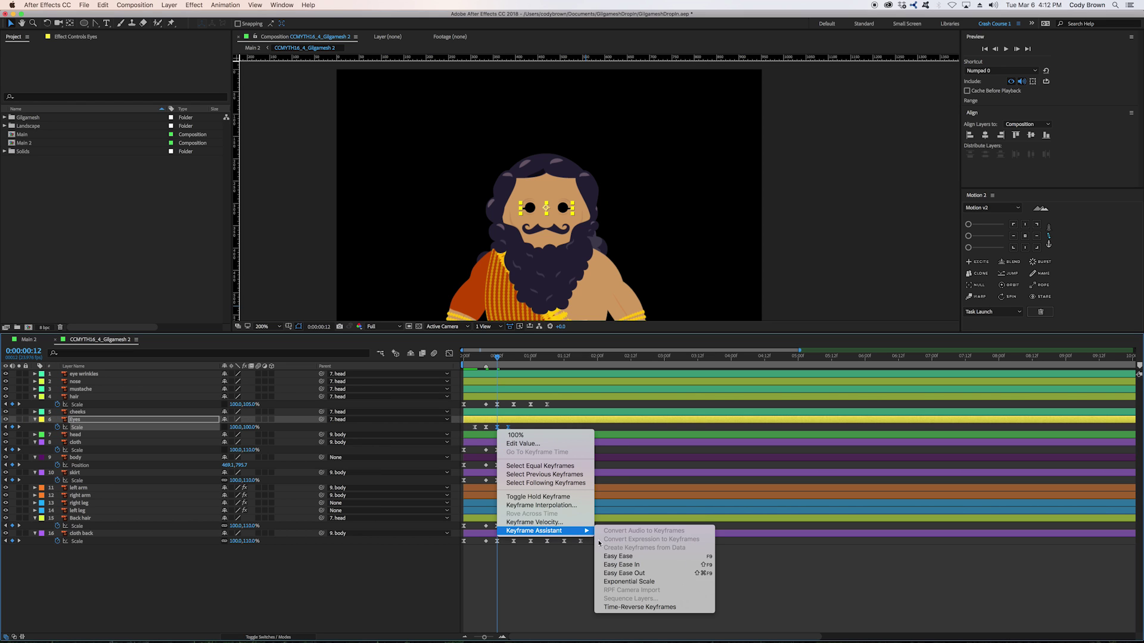
{"action": "left_click", "coordinate": [631, 606]}
Begin a second blink by copying the open-eye Scale keyframe to 0:00:01:00 and setting the vertical scale to 22% at 0:00:01:04.
{"action": "left_click_drag", "start_coordinate": [500, 357], "coordinate": [531, 358]}
{"action": "left_click", "coordinate": [518, 431]}
{"action": "left_click", "coordinate": [508, 427]}
{"action": "key", "text": "Page_Down"}
{"action": "key", "text": "Page_Down"}
{"action": "key", "text": "Page_Down"}
{"action": "key", "text": "Page_Down"}
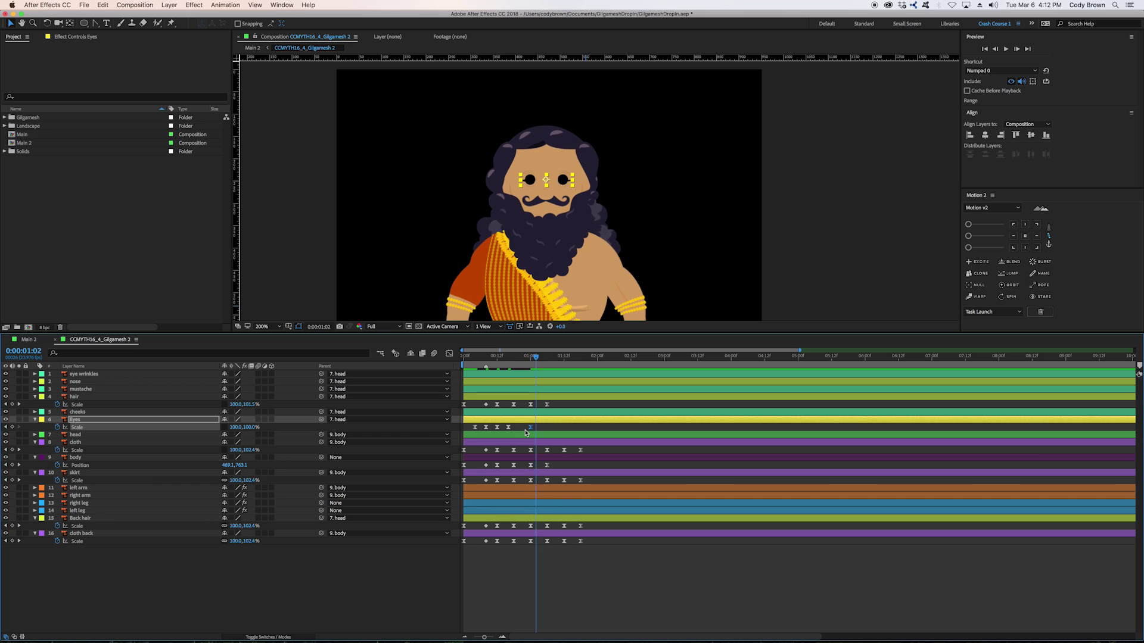
{"action": "left_click", "coordinate": [252, 427]}
{"action": "type", "text": "22"}
{"action": "left_click", "coordinate": [294, 430]}
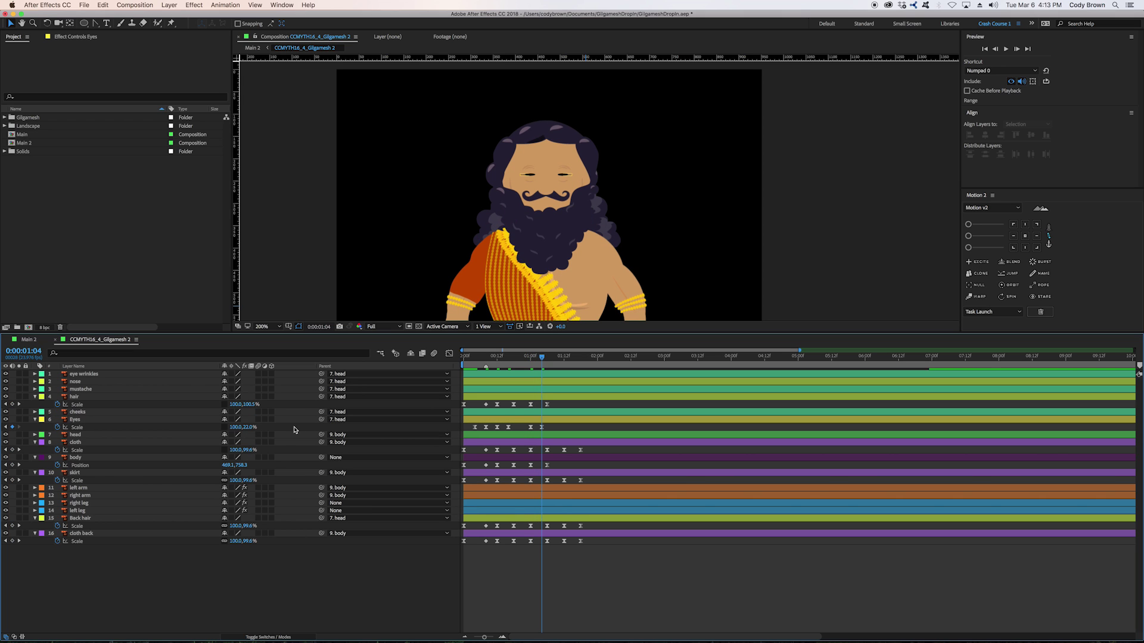
Reopen the eyes by copying the 0:00:01:00 Scale keyframe to 0:00:01:08, and preview the animation from the start.
{"action": "key", "text": "space"}
{"action": "left_click", "coordinate": [530, 428]}
{"action": "key", "text": "super+c"}
{"action": "key", "text": "super+v"}
{"action": "left_click", "coordinate": [581, 427]}
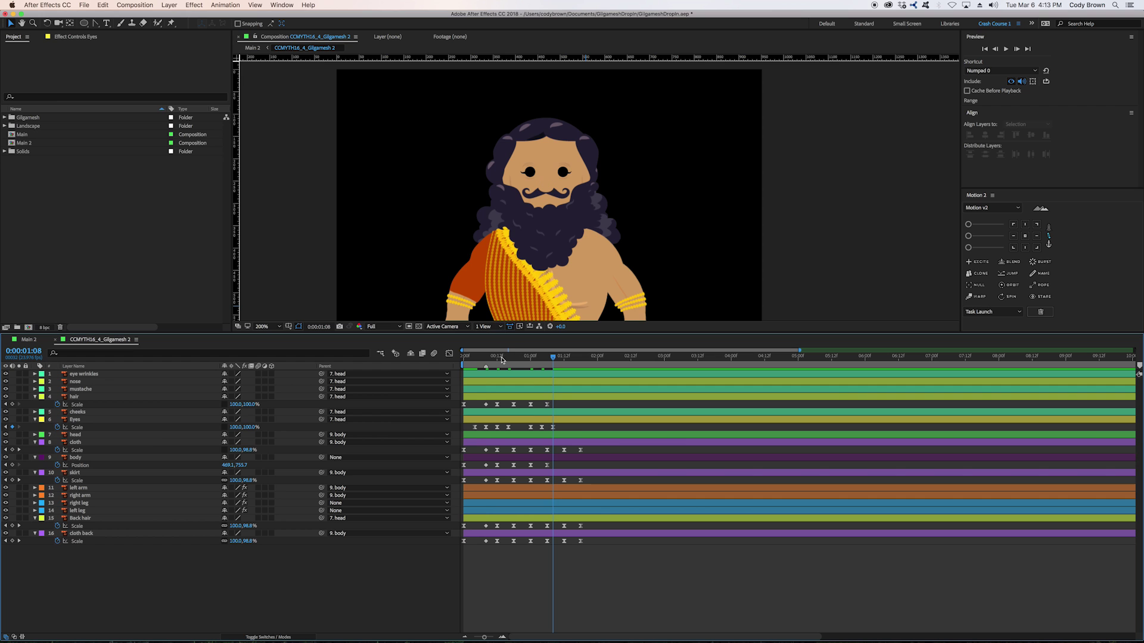
{"action": "left_click", "coordinate": [484, 358]}
{"action": "scroll", "coordinate": [636, 154], "scroll_direction": "down", "scroll_amount": 1}
{"action": "left_click_drag", "start_coordinate": [637, 154], "coordinate": [624, 80]}
{"action": "key", "text": "space"}
{"action": "left_click_drag", "start_coordinate": [487, 357], "coordinate": [458, 362]}
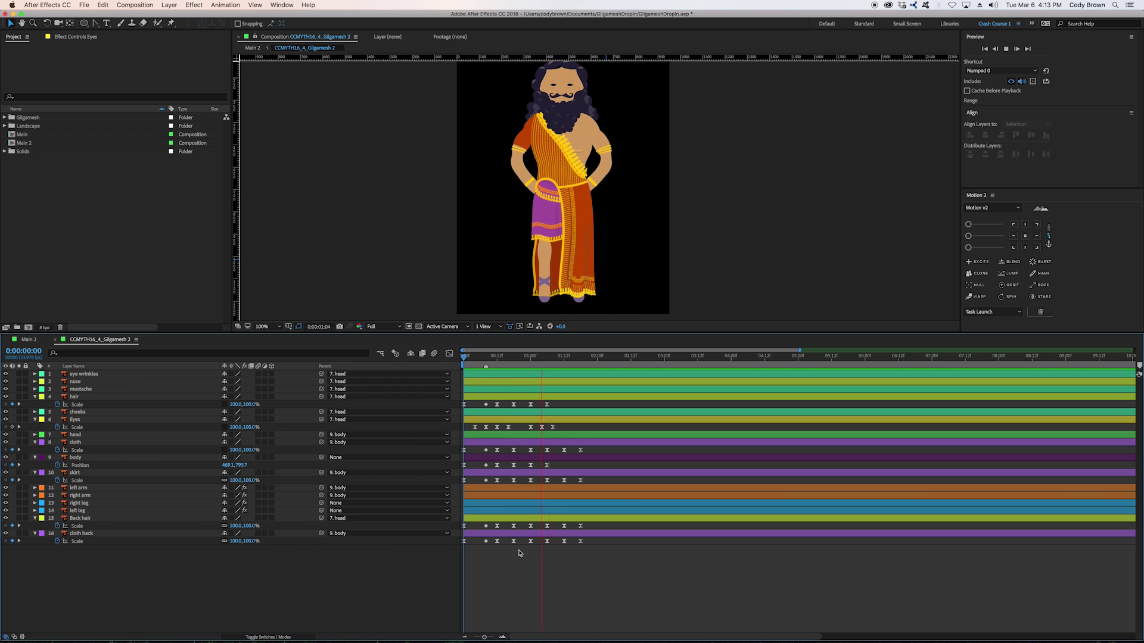
{"action": "key", "text": "space"}
Apply Mesh Warp with 1 row and 1 column to the cloth layer and keyframe its Distortion Mesh at 0:00:00:08.
{"action": "left_click", "coordinate": [489, 364]}
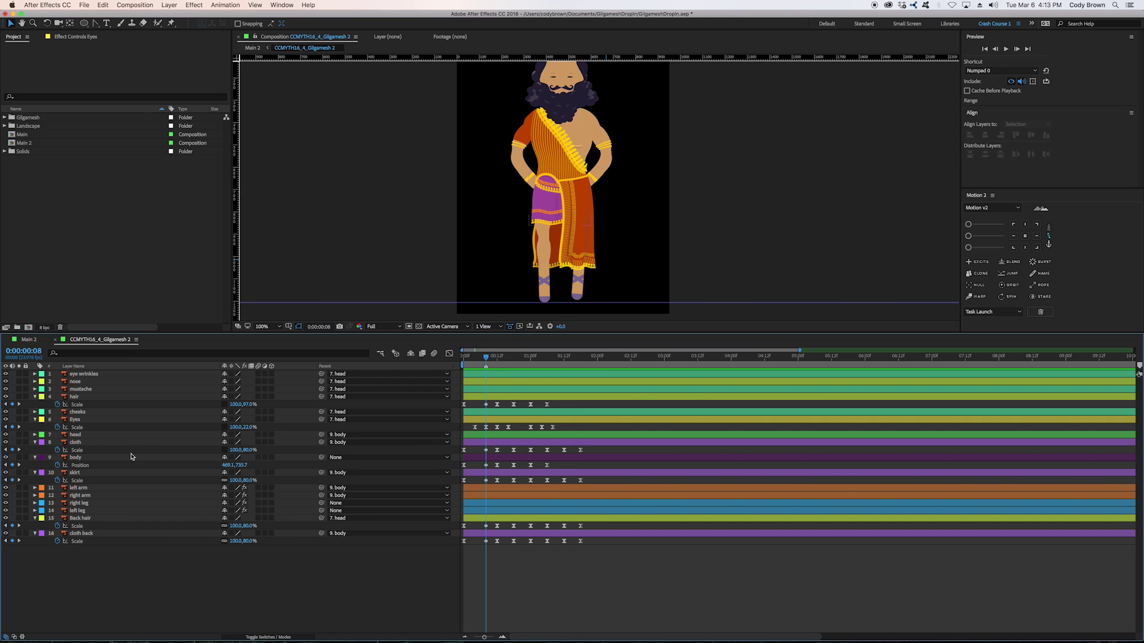
{"action": "left_click", "coordinate": [101, 443]}
{"action": "left_click_drag", "start_coordinate": [458, 125], "coordinate": [437, 126]}
{"action": "left_click", "coordinate": [194, 5]}
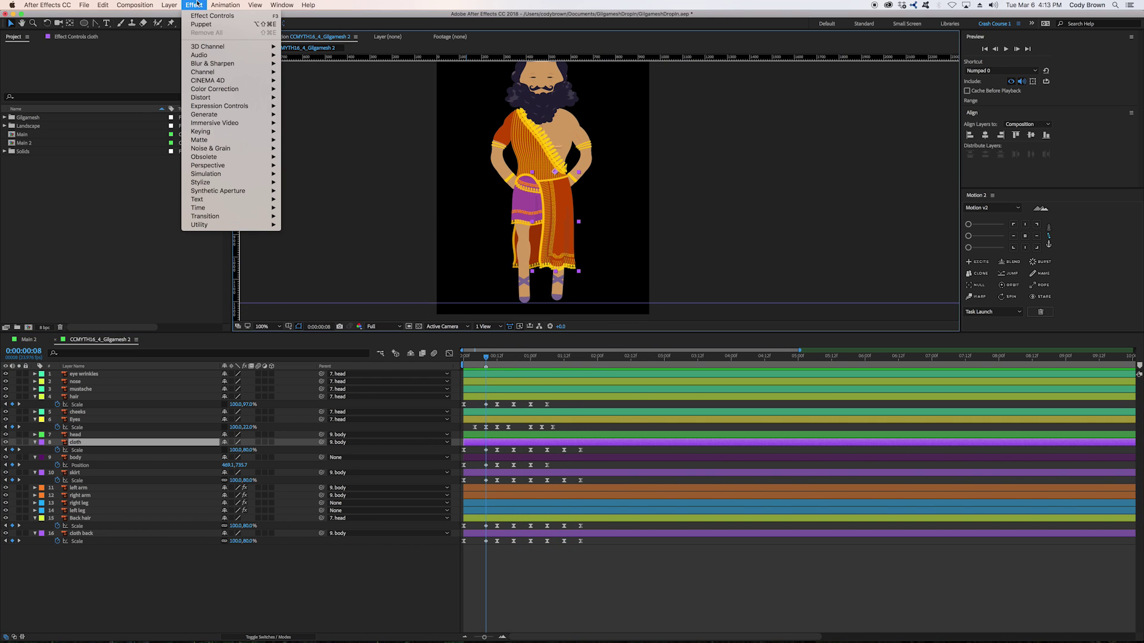
{"action": "mouse_move", "coordinate": [238, 97]}
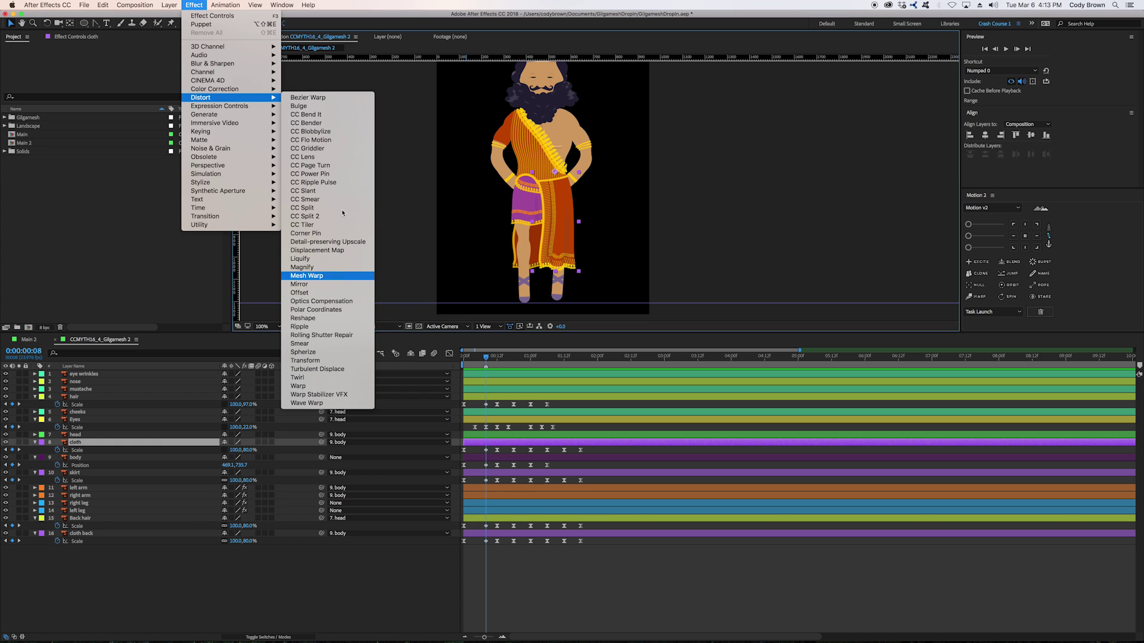
{"action": "left_click", "coordinate": [307, 276]}
{"action": "left_click", "coordinate": [125, 62]}
{"action": "type", "text": "1"}
{"action": "key", "text": "Tab"}
{"action": "type", "text": "1"}
{"action": "key", "text": "Return"}
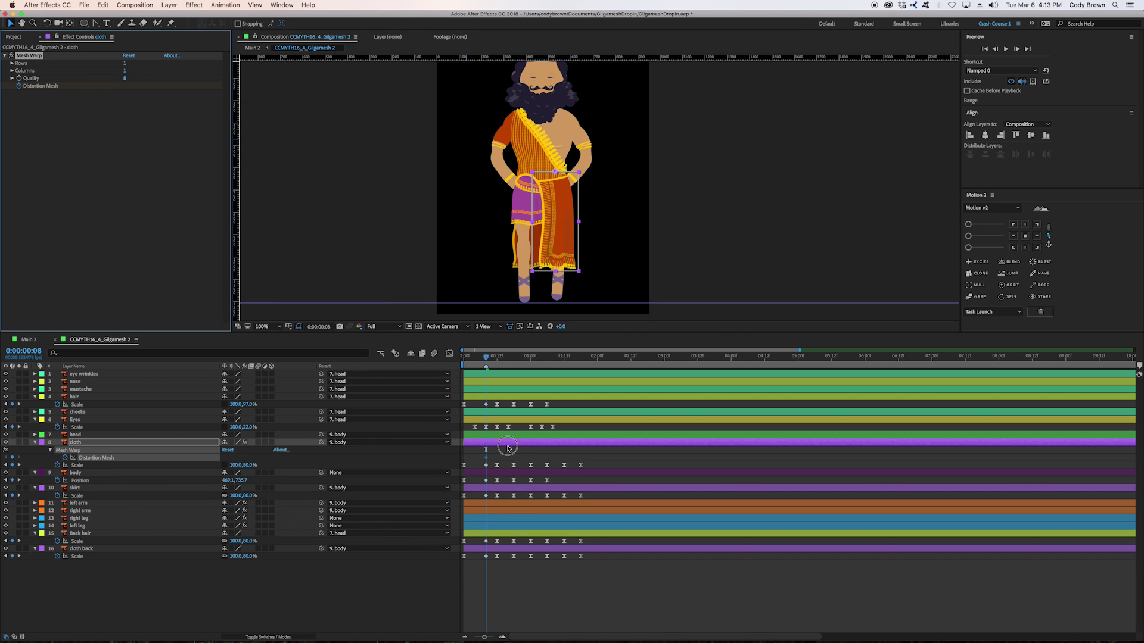
At 0:00:00:12, pull the lower corners of the cloth's distortion mesh up and outward to flare the hem.
{"action": "left_click", "coordinate": [497, 357]}
{"action": "left_click_drag", "start_coordinate": [588, 251], "coordinate": [591, 229]}
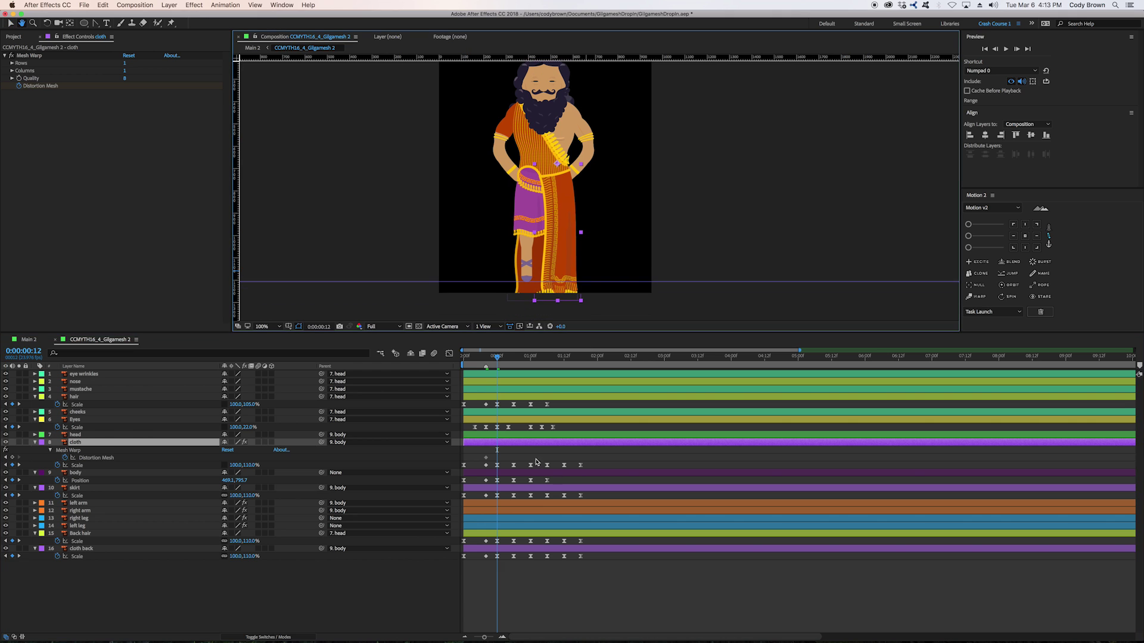
{"action": "left_click", "coordinate": [27, 56]}
{"action": "left_click_drag", "start_coordinate": [608, 272], "coordinate": [577, 181]}
{"action": "scroll", "coordinate": [577, 181], "scroll_direction": "up", "scroll_amount": 1}
{"action": "left_click_drag", "start_coordinate": [622, 222], "coordinate": [649, 230]}
{"action": "left_click_drag", "start_coordinate": [601, 312], "coordinate": [615, 280]}
{"action": "left_click_drag", "start_coordinate": [510, 311], "coordinate": [489, 287]}
{"action": "left_click_drag", "start_coordinate": [531, 230], "coordinate": [531, 250]}
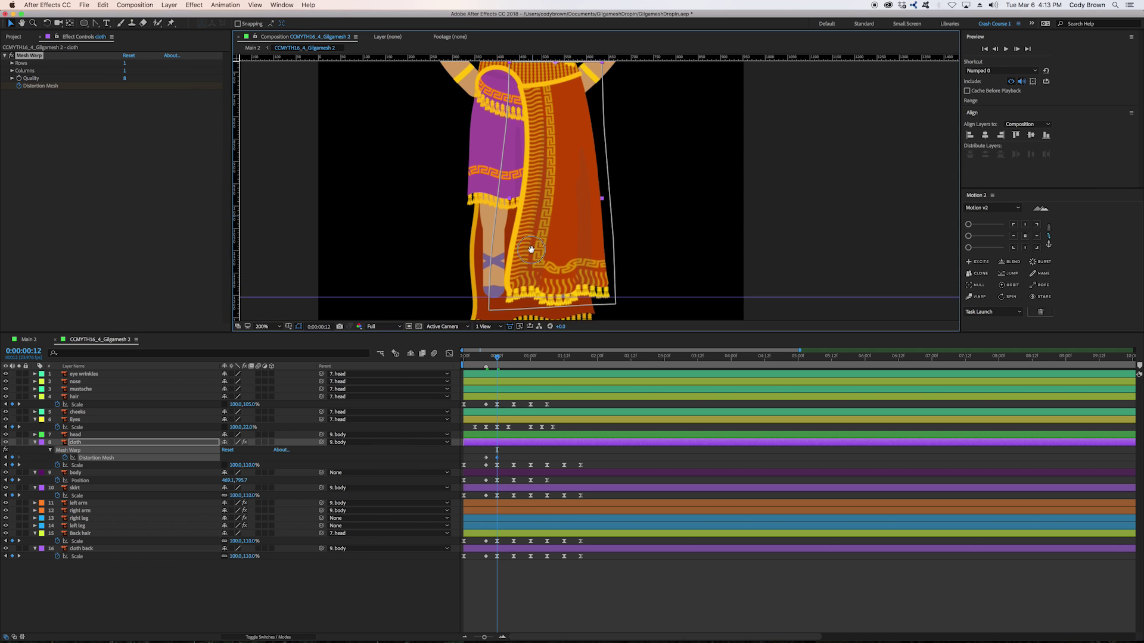
Copy the cloth's undistorted mesh keyframe to 0:00:00:16 and ease the flared keyframe at 0:00:00:12.
{"action": "left_click", "coordinate": [532, 620]}
{"action": "left_click", "coordinate": [500, 637]}
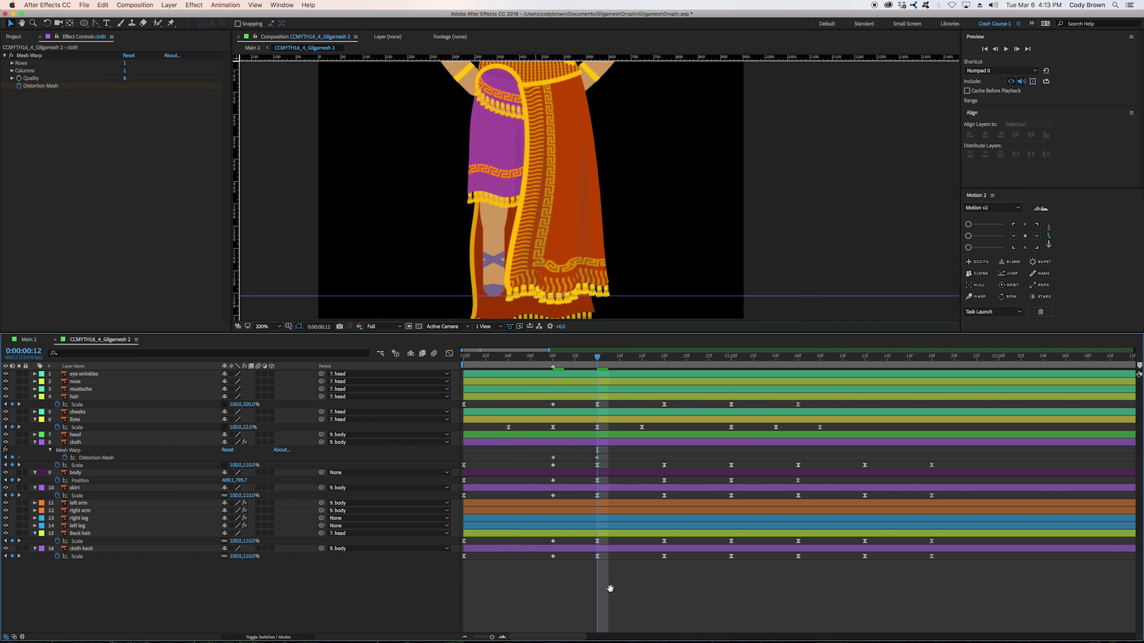
{"action": "left_click", "coordinate": [653, 358]}
{"action": "left_click", "coordinate": [553, 457]}
{"action": "key", "text": "super+c"}
{"action": "key", "text": "super+v"}
{"action": "left_click_drag", "start_coordinate": [605, 454], "coordinate": [593, 460]}
{"action": "key", "text": "F9"}
{"action": "left_click_drag", "start_coordinate": [563, 244], "coordinate": [571, 300]}
Delay the cloth's first Distortion Mesh keyframe to 0:00:00:09 and preview the landing.
{"action": "left_click_drag", "start_coordinate": [569, 468], "coordinate": [535, 454]}
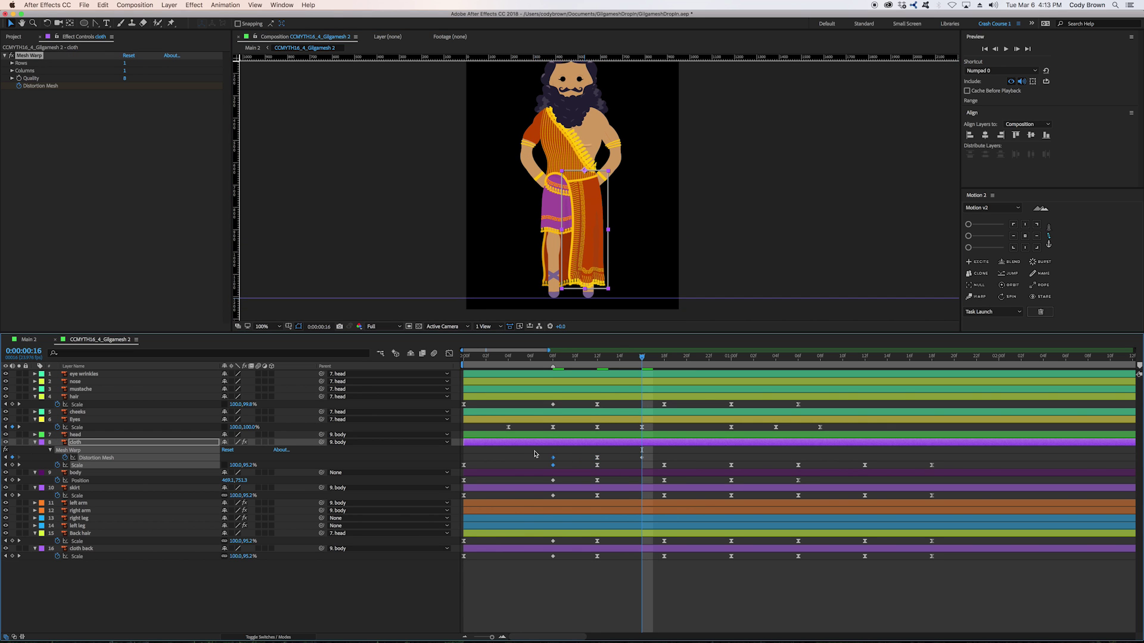
{"action": "left_click", "coordinate": [581, 459]}
{"action": "left_click", "coordinate": [553, 458]}
{"action": "key", "text": "super+c"}
{"action": "key", "text": "super+v"}
{"action": "key", "text": "alt+Right"}
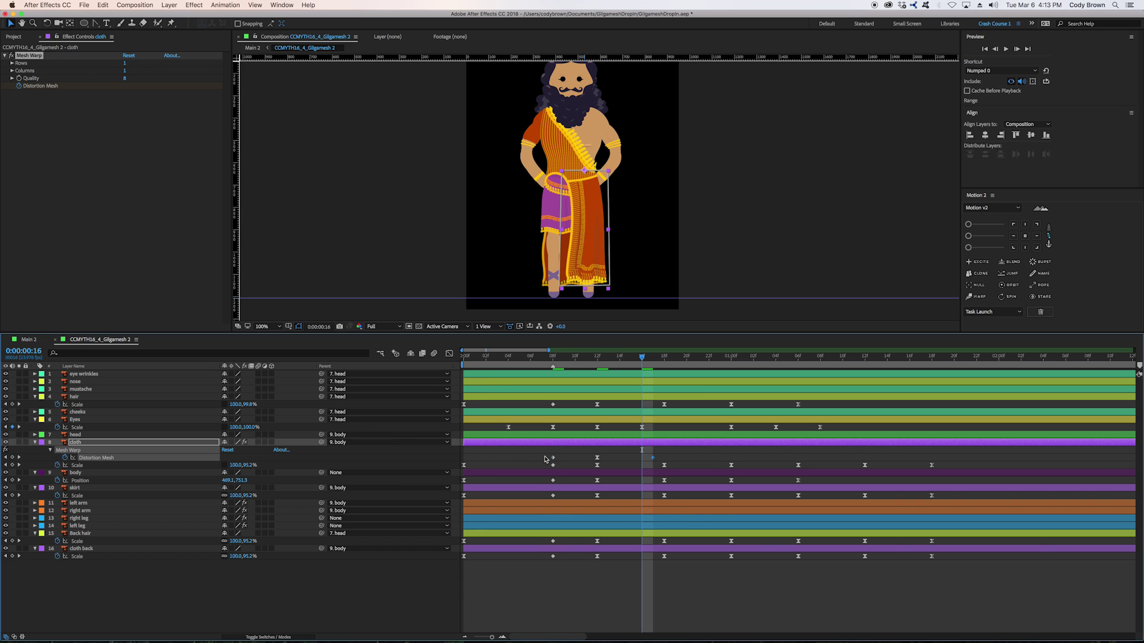
{"action": "key", "text": "alt+Left"}
{"action": "left_click", "coordinate": [588, 462]}
{"action": "left_click", "coordinate": [566, 358]}
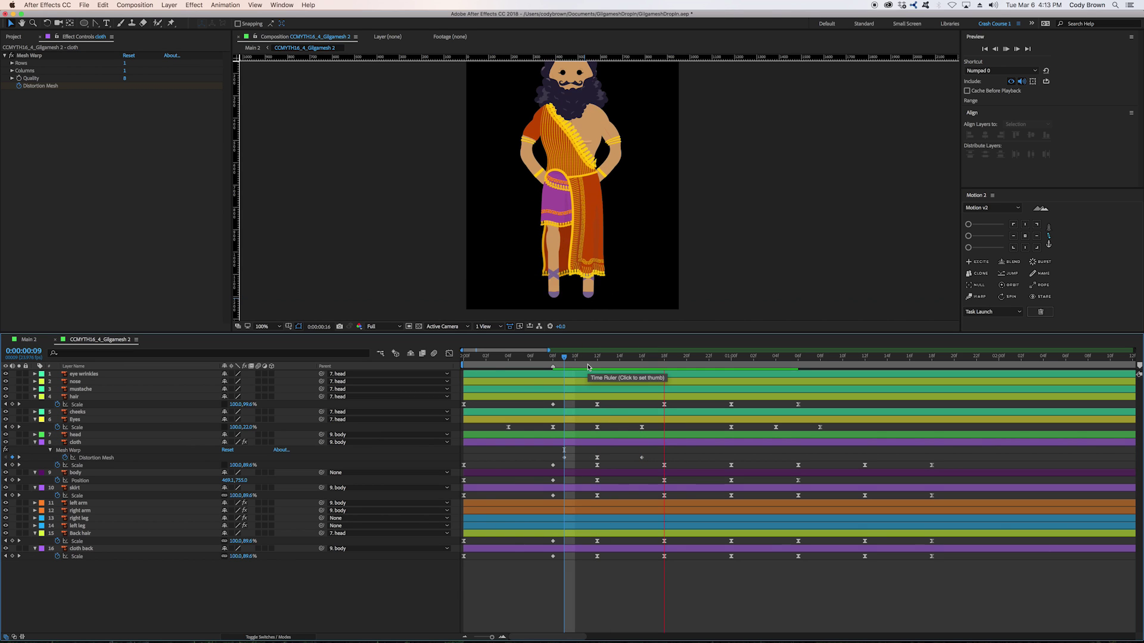
{"action": "key", "text": "space"}
{"action": "left_click_drag", "start_coordinate": [578, 358], "coordinate": [565, 357]}
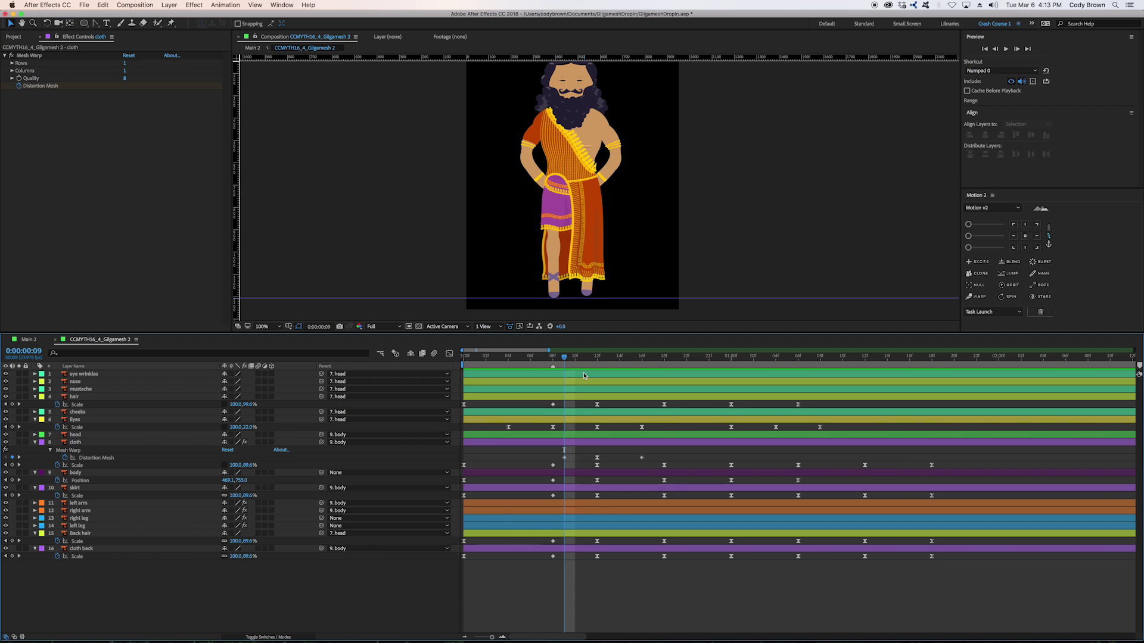
Copy the cloth's Mesh Warp effect with its keyframes onto the cloth back layer at 0:00:00:09 and preview it.
{"action": "left_click", "coordinate": [41, 52]}
{"action": "left_click", "coordinate": [75, 549]}
{"action": "key", "text": "ctrl+v"}
{"action": "key", "text": "space"}
{"action": "key", "text": "space"}
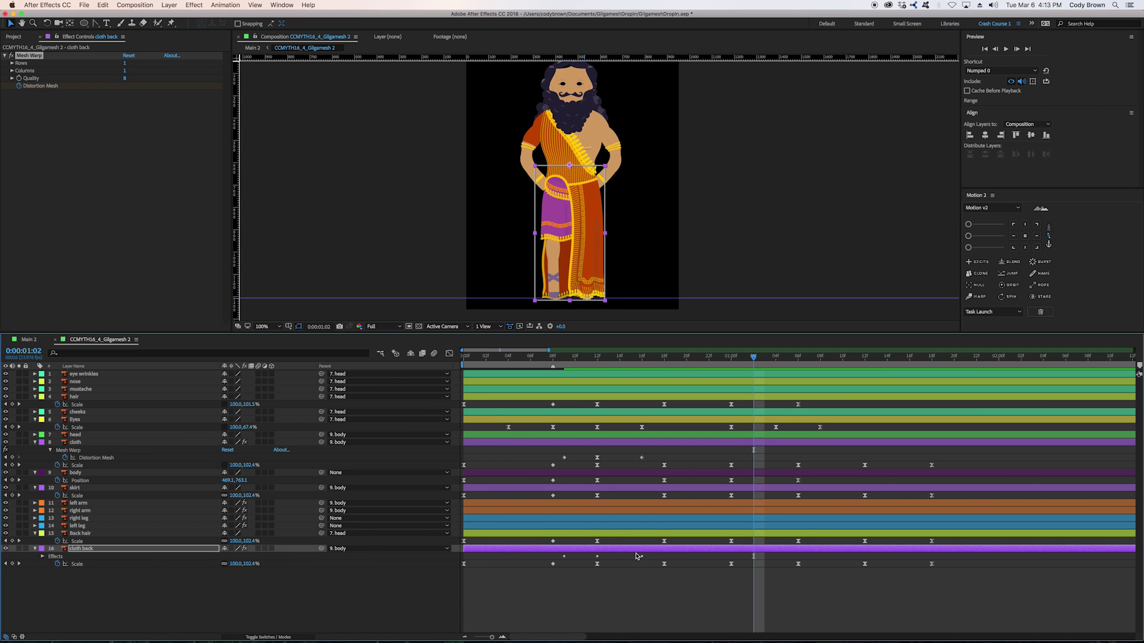
Reset the cloth back's mesh at 0:00:00:12 and pull its two lower corners up and slightly outward.
{"action": "key", "text": "u"}
{"action": "left_click", "coordinate": [597, 356]}
{"action": "left_click_drag", "start_coordinate": [655, 559], "coordinate": [636, 566]}
{"action": "key", "text": "super+c"}
{"action": "key", "text": "super+v"}
{"action": "left_click_drag", "start_coordinate": [605, 317], "coordinate": [610, 303]}
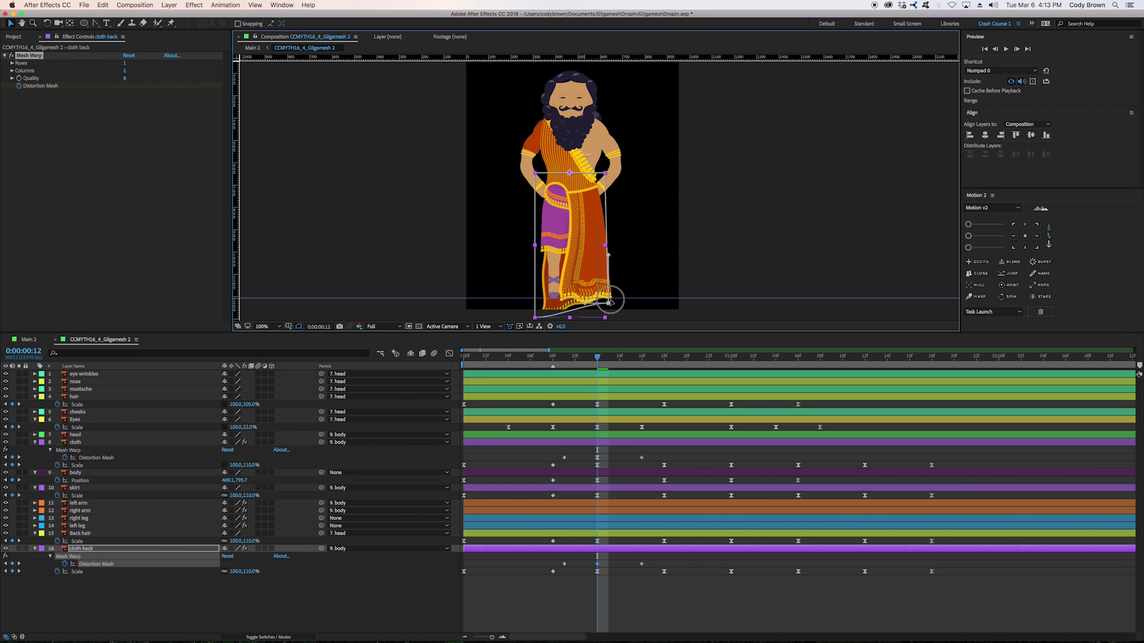
{"action": "left_click_drag", "start_coordinate": [537, 316], "coordinate": [532, 302]}
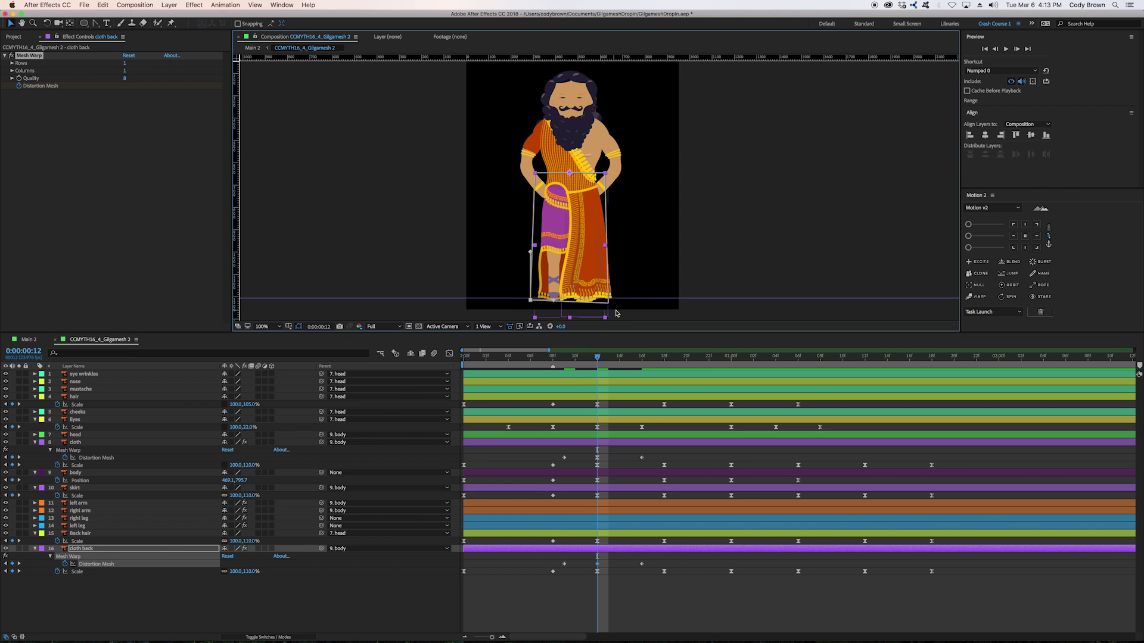
{"action": "left_click_drag", "start_coordinate": [607, 306], "coordinate": [609, 304]}
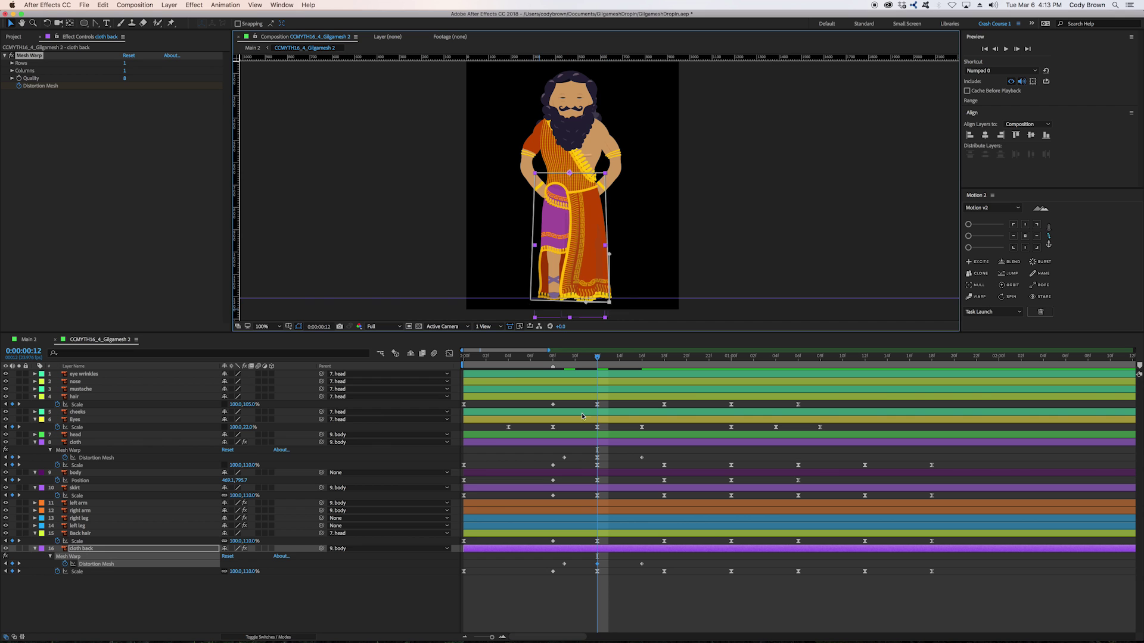
Ease the cloth back's Distortion Mesh keyframe at 0:00:00:12 and preview the whole animation from the start.
{"action": "left_click", "coordinate": [621, 594]}
{"action": "left_click", "coordinate": [600, 563]}
{"action": "left_click", "coordinate": [619, 586]}
{"action": "key", "text": "space"}
{"action": "left_click", "coordinate": [464, 637]}
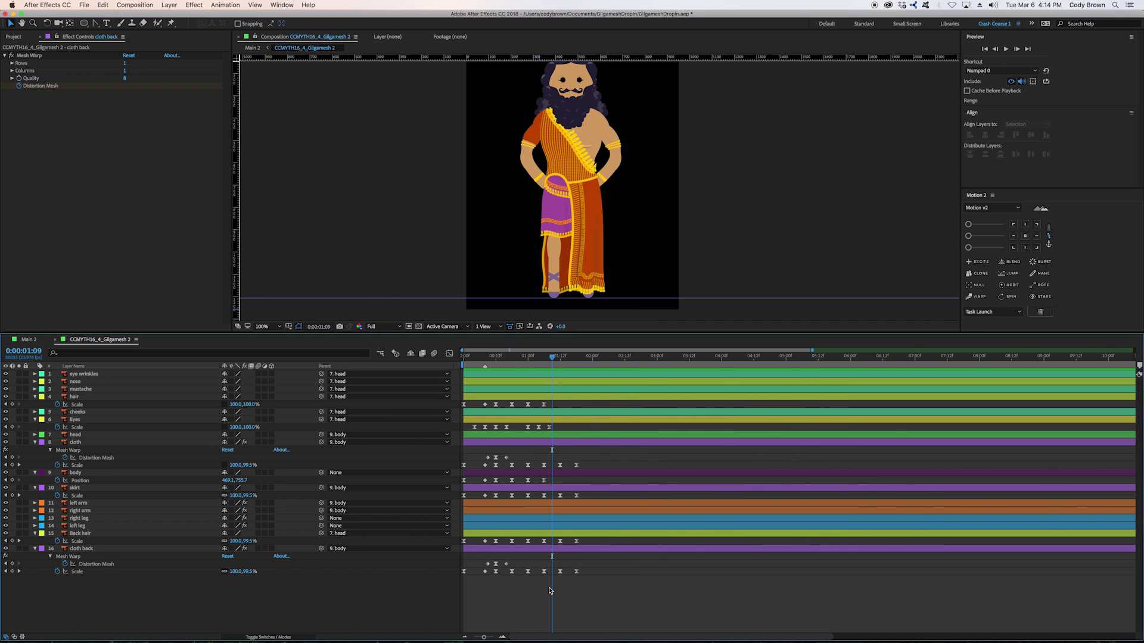
{"action": "key", "text": "space"}
{"action": "left_click_drag", "start_coordinate": [498, 358], "coordinate": [460, 361]}
{"action": "key", "text": "space"}
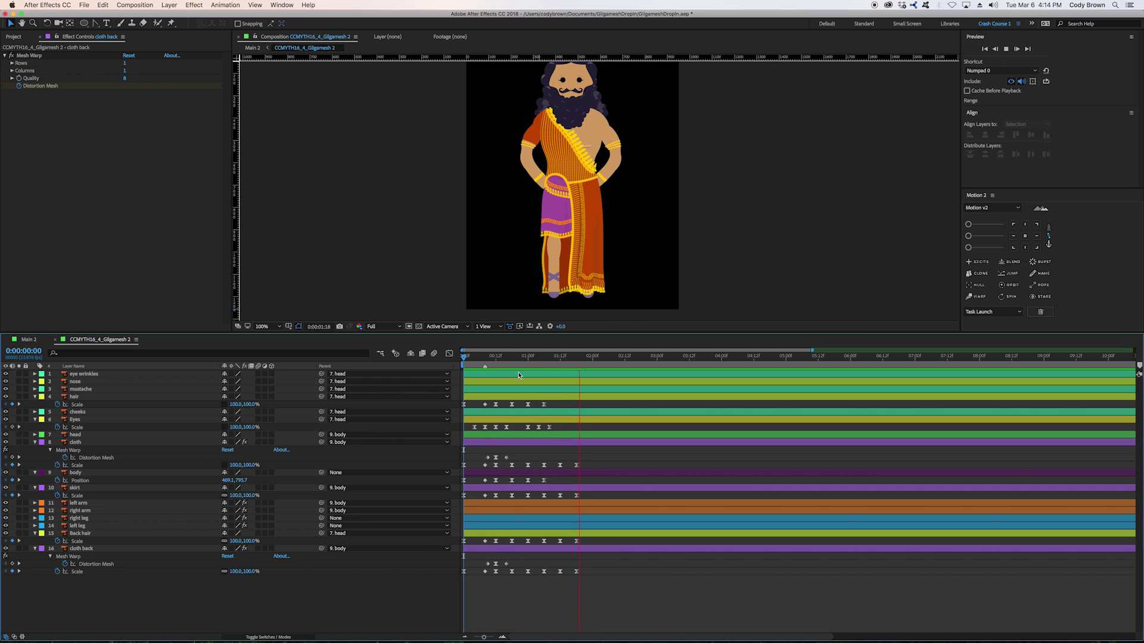
Add Rotation keyframes to the left arm and right arm at 0:00:00:08 and ease them together with the puppet pin keyframes.
{"action": "left_click", "coordinate": [488, 358]}
{"action": "left_click_drag", "start_coordinate": [488, 360], "coordinate": [485, 362]}
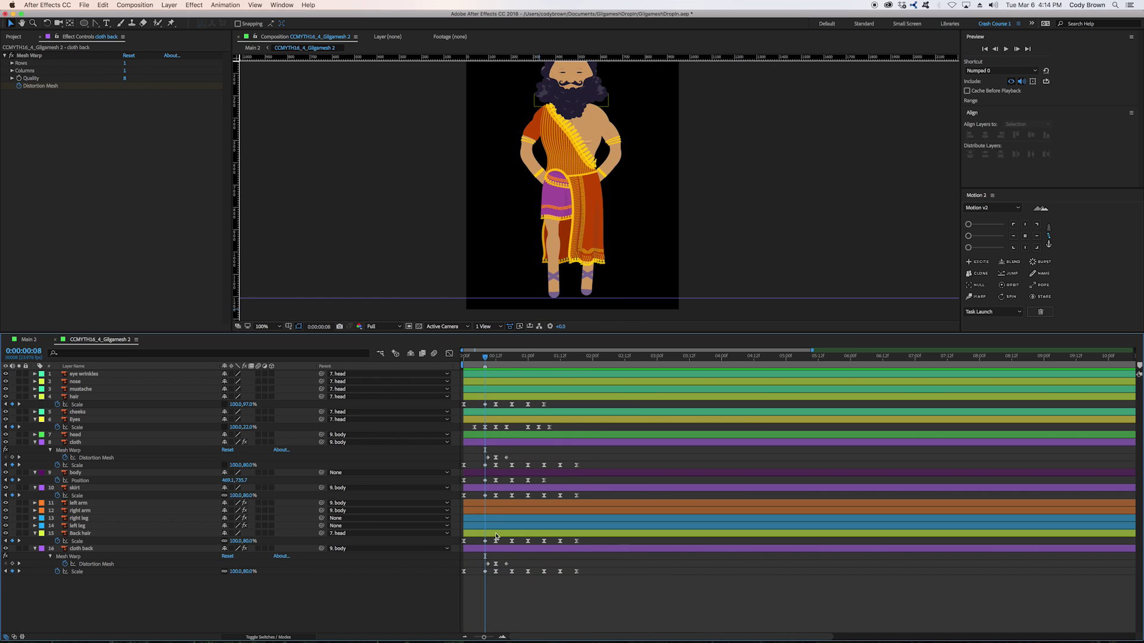
{"action": "left_click", "coordinate": [203, 503]}
{"action": "left_click", "coordinate": [202, 511], "text": "shift"}
{"action": "key", "text": "r"}
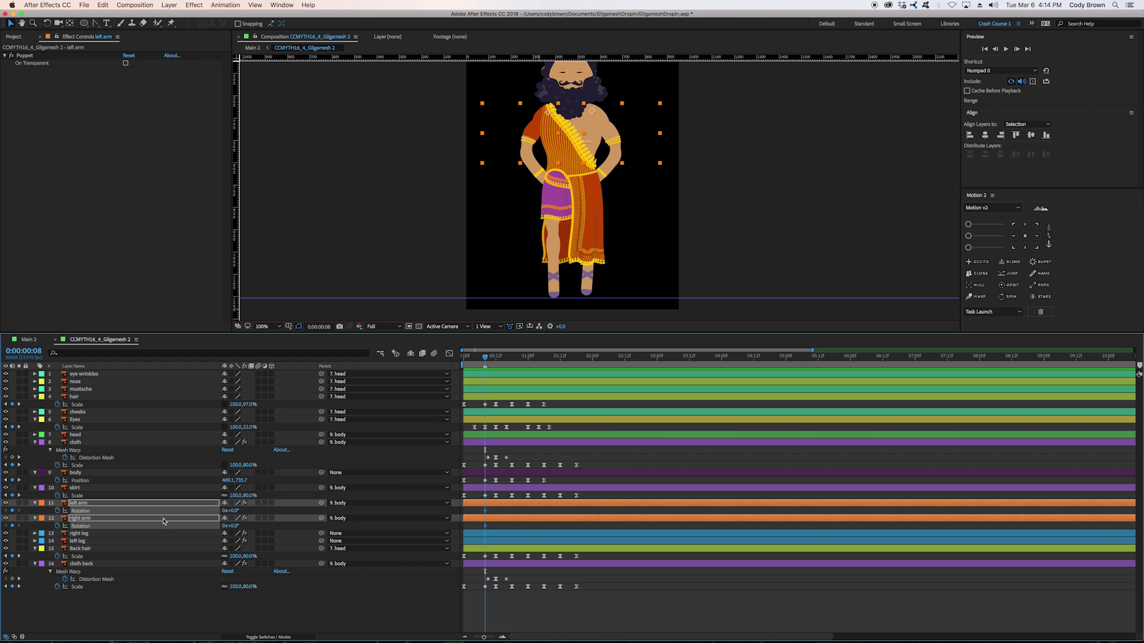
{"action": "key", "text": "u"}
{"action": "scroll", "coordinate": [249, 529], "scroll_direction": "down", "scroll_amount": 5}
{"action": "left_click", "coordinate": [597, 490]}
{"action": "left_click_drag", "start_coordinate": [524, 456], "coordinate": [460, 592]}
{"action": "key", "text": "F9"}
Move all the left and right arm keyframes to 0:00:00:12.
{"action": "key", "text": "space"}
{"action": "left_click_drag", "start_coordinate": [645, 198], "coordinate": [630, 274]}
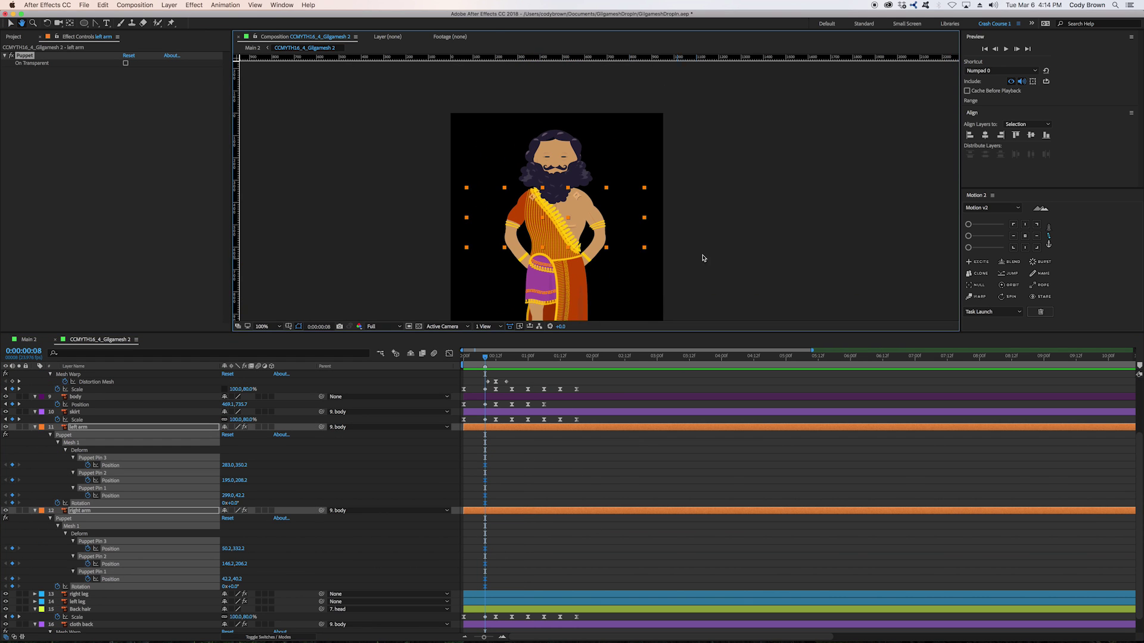
{"action": "left_click", "coordinate": [495, 572]}
{"action": "left_click", "coordinate": [502, 637]}
{"action": "key", "text": "space"}
{"action": "left_click_drag", "start_coordinate": [615, 448], "coordinate": [636, 448]}
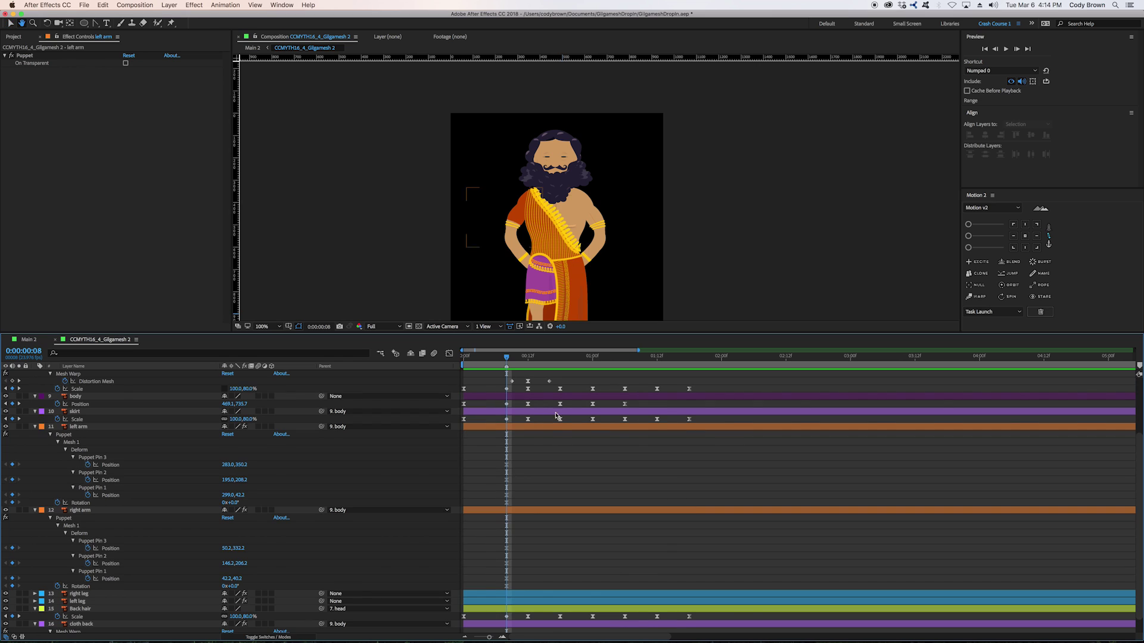
{"action": "left_click", "coordinate": [527, 359]}
{"action": "left_click_drag", "start_coordinate": [531, 450], "coordinate": [528, 583]}
At 0:00:00:08, set the left arm's rotation to 100° and the right arm's rotation to -100°.
{"action": "left_click", "coordinate": [507, 356]}
{"action": "left_click", "coordinate": [277, 492]}
{"action": "left_click", "coordinate": [244, 502]}
{"action": "type", "text": "100"}
{"action": "key", "text": "Return"}
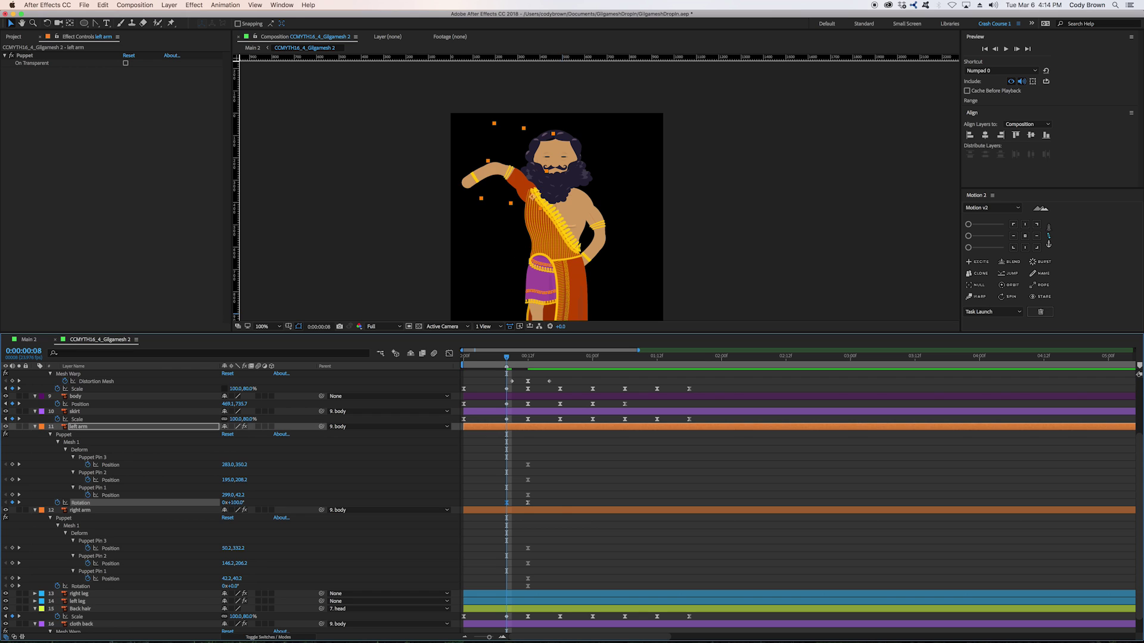
{"action": "type", "text": "-100"}
{"action": "key", "text": "Return"}
Enlarge the composition by widening it and setting its height to 1500 px.
{"action": "right_click", "coordinate": [556, 462]}
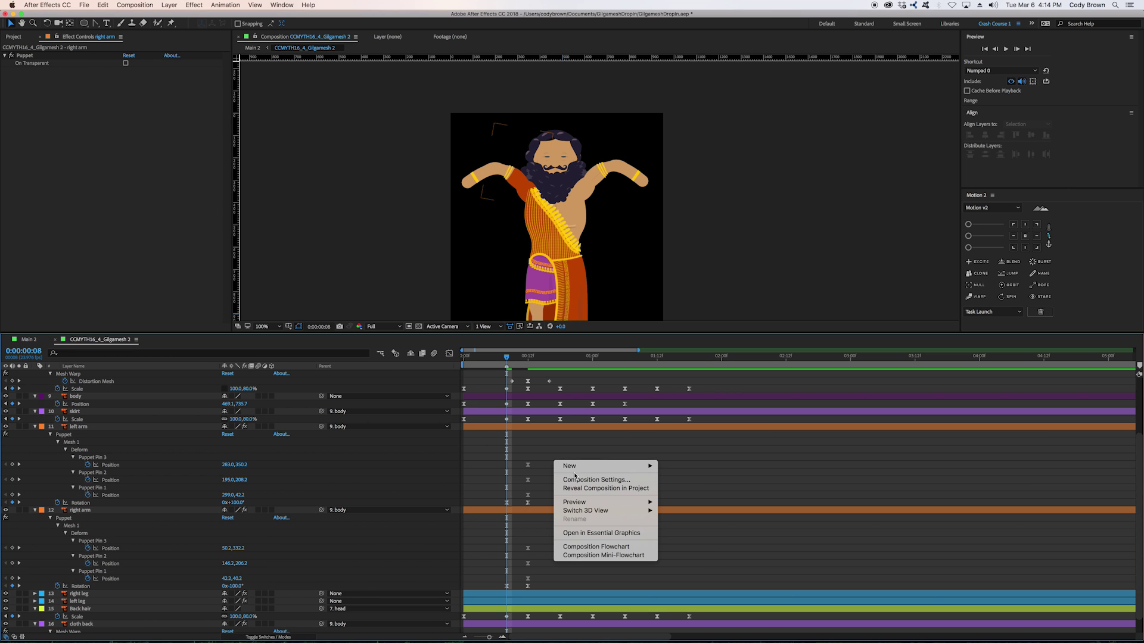
{"action": "left_click", "coordinate": [590, 480]}
{"action": "left_click", "coordinate": [464, 214]}
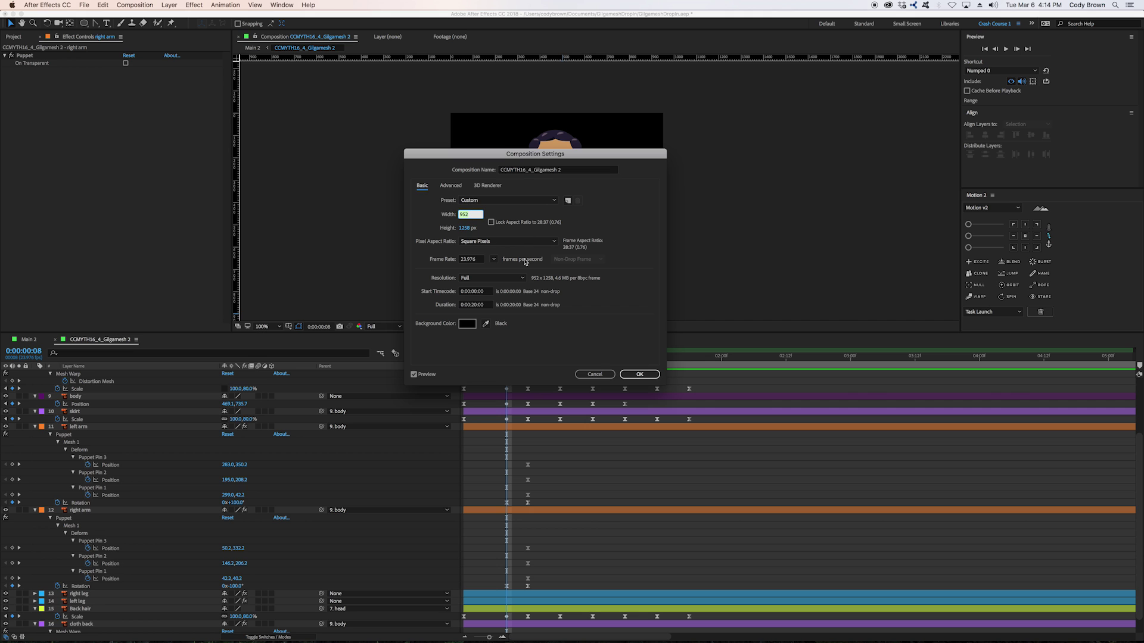
{"action": "type", "text": "1500"}
{"action": "key", "text": "Return"}
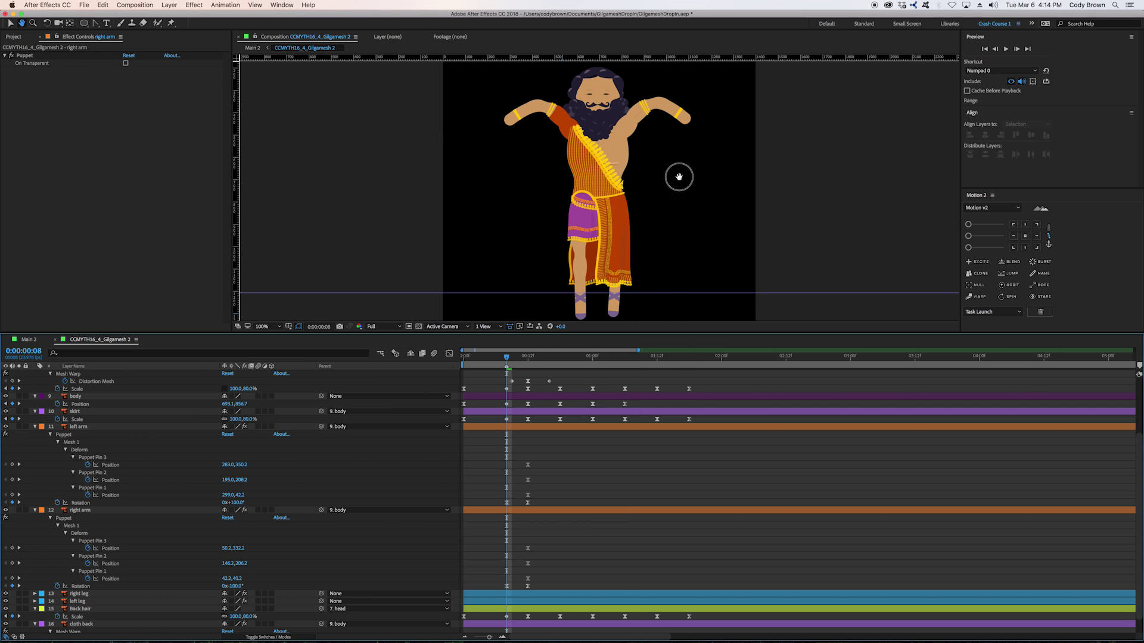
Move the horizontal ground guide down to the feet of the standing character.
{"action": "left_click_drag", "start_coordinate": [681, 169], "coordinate": [644, 142]}
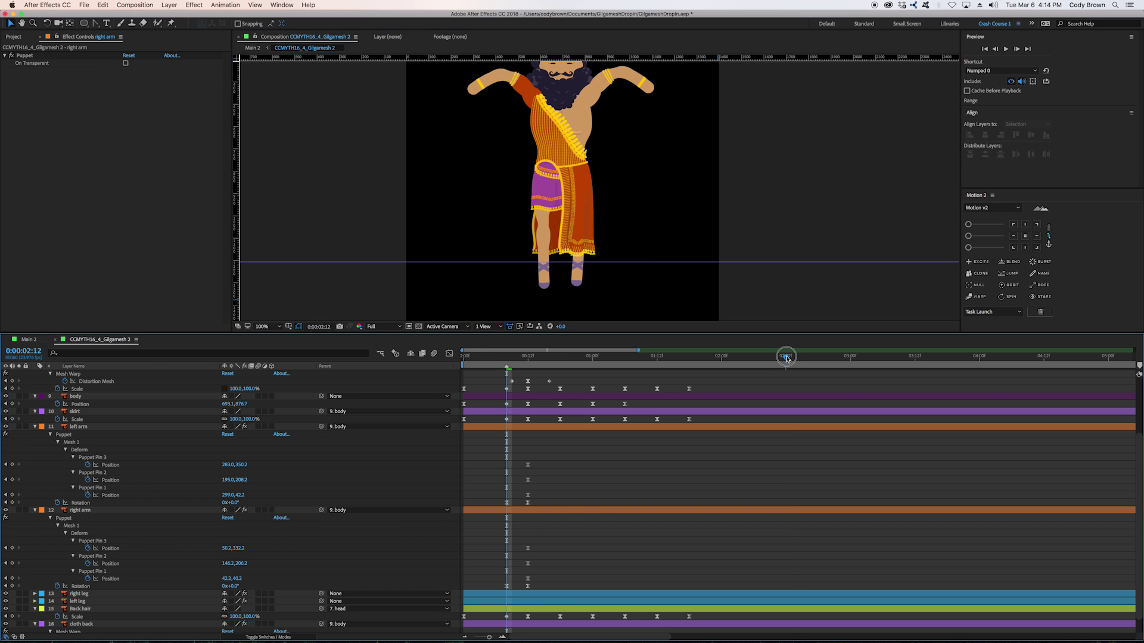
{"action": "left_click", "coordinate": [786, 356]}
{"action": "left_click_drag", "start_coordinate": [683, 261], "coordinate": [684, 289]}
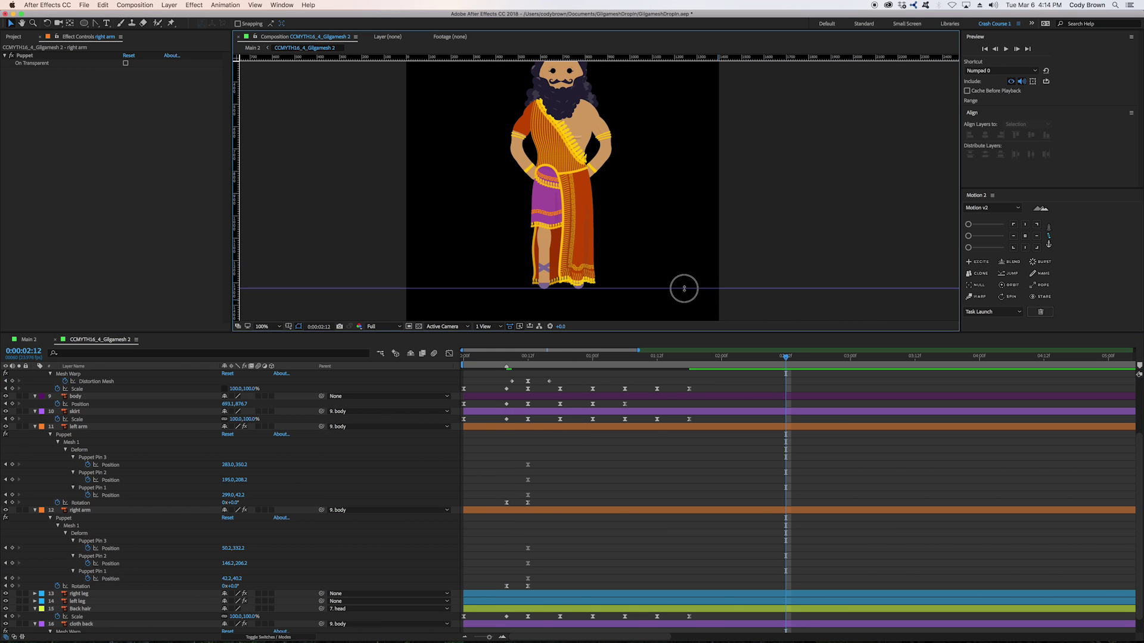
At 0:00:00:08, reposition the left arm's hand and elbow puppet pins so the arm reaches straight up.
{"action": "left_click", "coordinate": [509, 358]}
{"action": "left_click_drag", "start_coordinate": [605, 134], "coordinate": [602, 270]}
{"action": "left_click", "coordinate": [510, 464]}
{"action": "left_click_drag", "start_coordinate": [471, 230], "coordinate": [527, 161]}
{"action": "left_click_drag", "start_coordinate": [503, 220], "coordinate": [518, 203]}
{"action": "left_click_drag", "start_coordinate": [524, 160], "coordinate": [522, 157]}
{"action": "left_click_drag", "start_coordinate": [521, 206], "coordinate": [519, 202]}
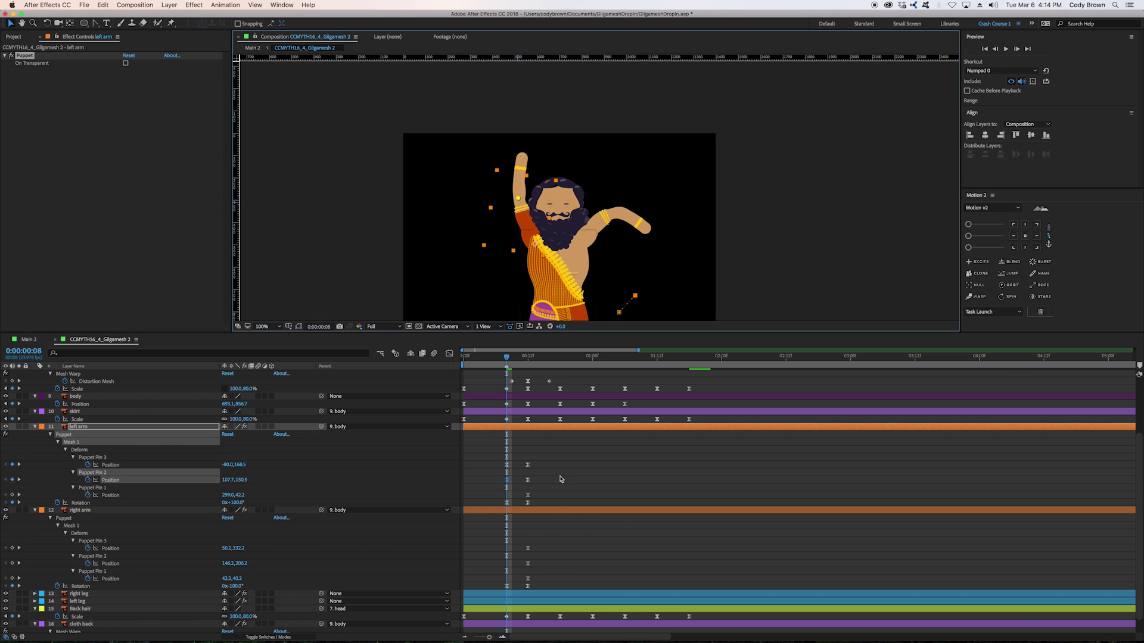
Reposition the right arm's hand and elbow puppet pins at 0:00:00:08 to raise it like the left, and preview the motion.
{"action": "left_click_drag", "start_coordinate": [549, 556], "coordinate": [494, 537]}
{"action": "left_click_drag", "start_coordinate": [647, 231], "coordinate": [594, 163]}
{"action": "left_click_drag", "start_coordinate": [613, 218], "coordinate": [596, 201]}
{"action": "left_click_drag", "start_coordinate": [592, 159], "coordinate": [591, 159]}
{"action": "left_click_drag", "start_coordinate": [596, 201], "coordinate": [597, 201]}
{"action": "left_click", "coordinate": [567, 459]}
{"action": "left_click", "coordinate": [567, 459]}
{"action": "left_click_drag", "start_coordinate": [570, 251], "coordinate": [570, 201]}
{"action": "key", "text": "space"}
{"action": "key", "text": "space"}
Copy both arms' puppet pin and Rotation keyframes from 0:00:00:12 to 0:00:00:18.
{"action": "left_click", "coordinate": [529, 356]}
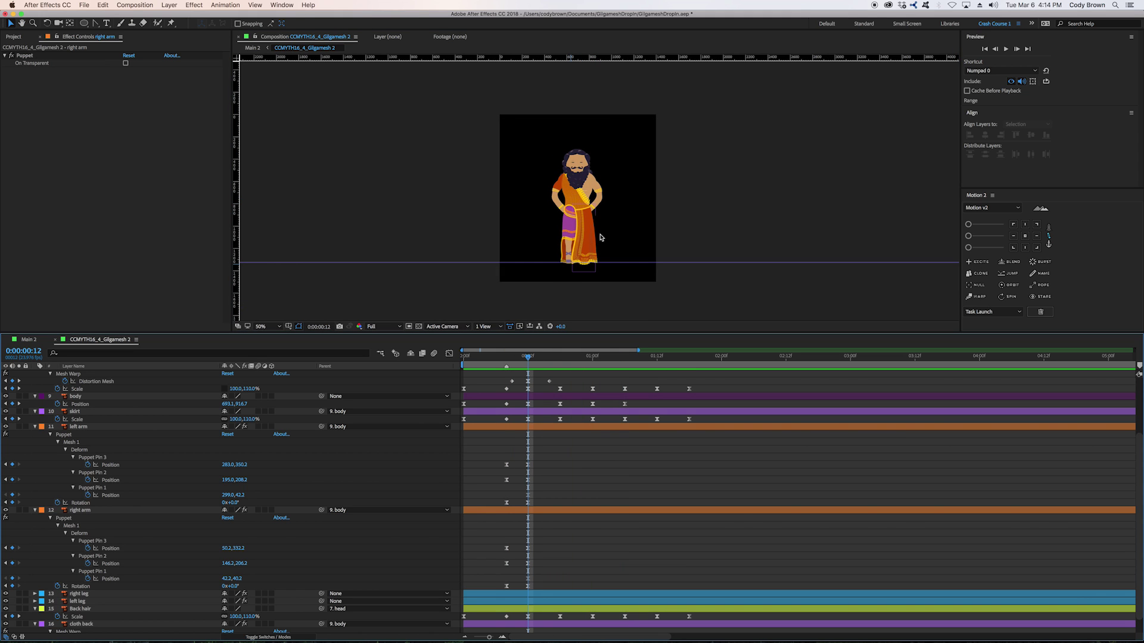
{"action": "key", "text": "."}
{"action": "left_click_drag", "start_coordinate": [616, 191], "coordinate": [624, 161]}
{"action": "left_click_drag", "start_coordinate": [540, 459], "coordinate": [559, 587]}
{"action": "left_click_drag", "start_coordinate": [536, 460], "coordinate": [561, 585]}
{"action": "left_click_drag", "start_coordinate": [541, 451], "coordinate": [620, 594]}
{"action": "left_click", "coordinate": [970, 273]}
{"action": "left_click", "coordinate": [527, 466]}
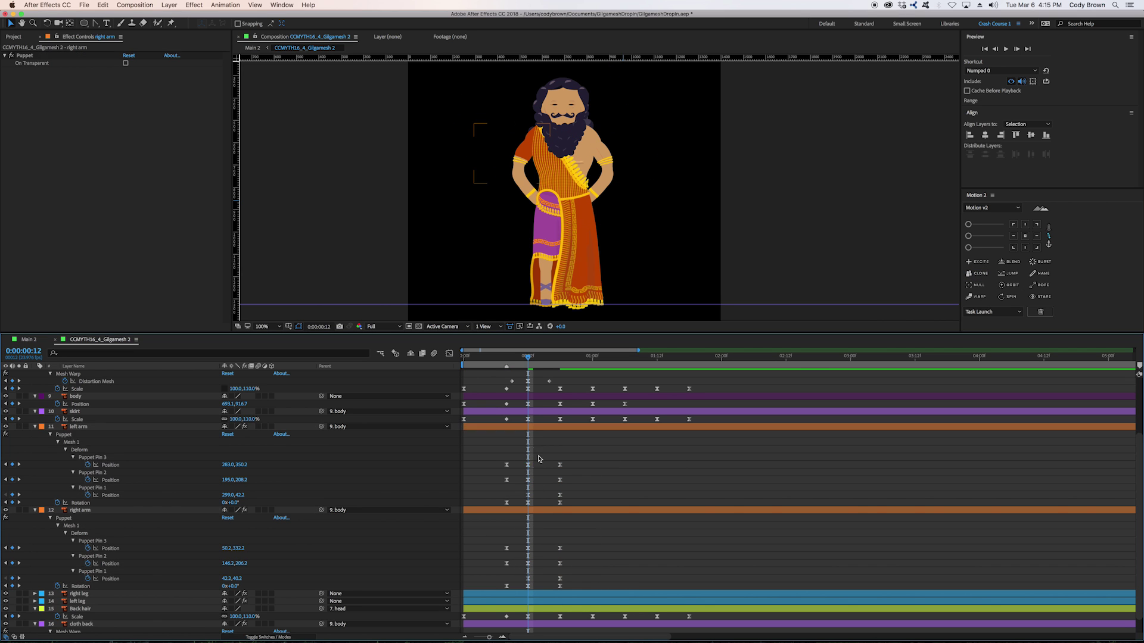
At 0:00:00:12, reposition the hand and elbow puppet pins of both arms so the arms hang straight down.
{"action": "mouse_move", "coordinate": [541, 205]}
{"action": "left_mouse_down"}
{"action": "mouse_move", "coordinate": [528, 202]}
{"action": "mouse_move", "coordinate": [524, 176]}
{"action": "mouse_move", "coordinate": [535, 183]}
{"action": "mouse_move", "coordinate": [524, 217]}
{"action": "left_mouse_up"}
{"action": "left_click", "coordinate": [560, 548]}
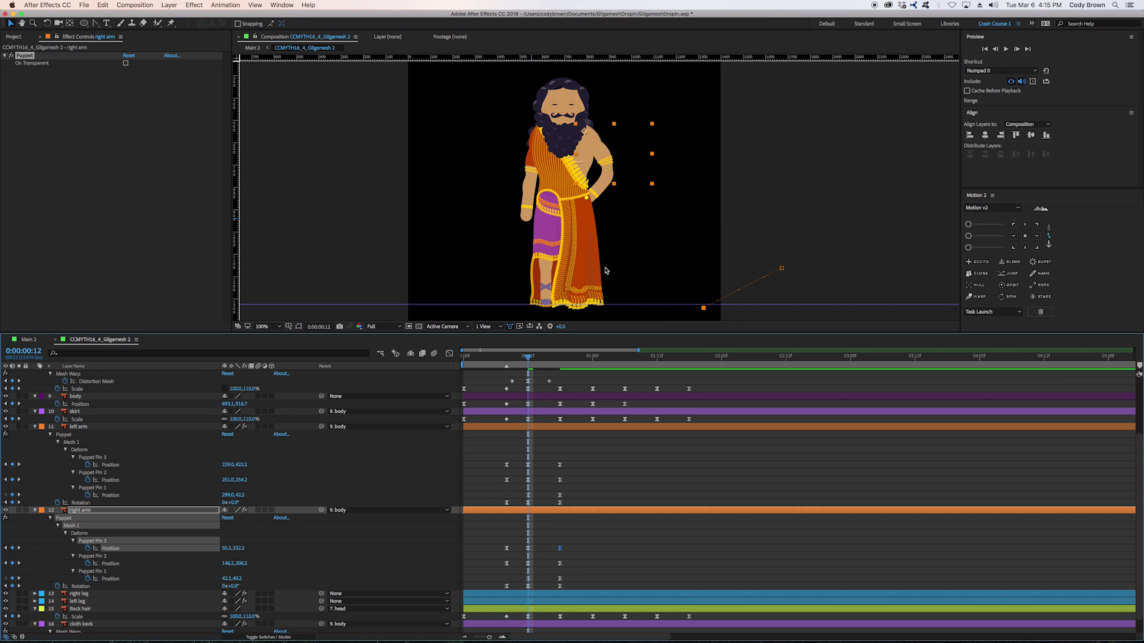
{"action": "left_click_drag", "start_coordinate": [587, 199], "coordinate": [598, 224]}
{"action": "left_click_drag", "start_coordinate": [609, 172], "coordinate": [591, 173]}
{"action": "left_click_drag", "start_coordinate": [598, 223], "coordinate": [594, 219]}
{"action": "left_click_drag", "start_coordinate": [591, 173], "coordinate": [593, 174]}
{"action": "left_click", "coordinate": [598, 226]}
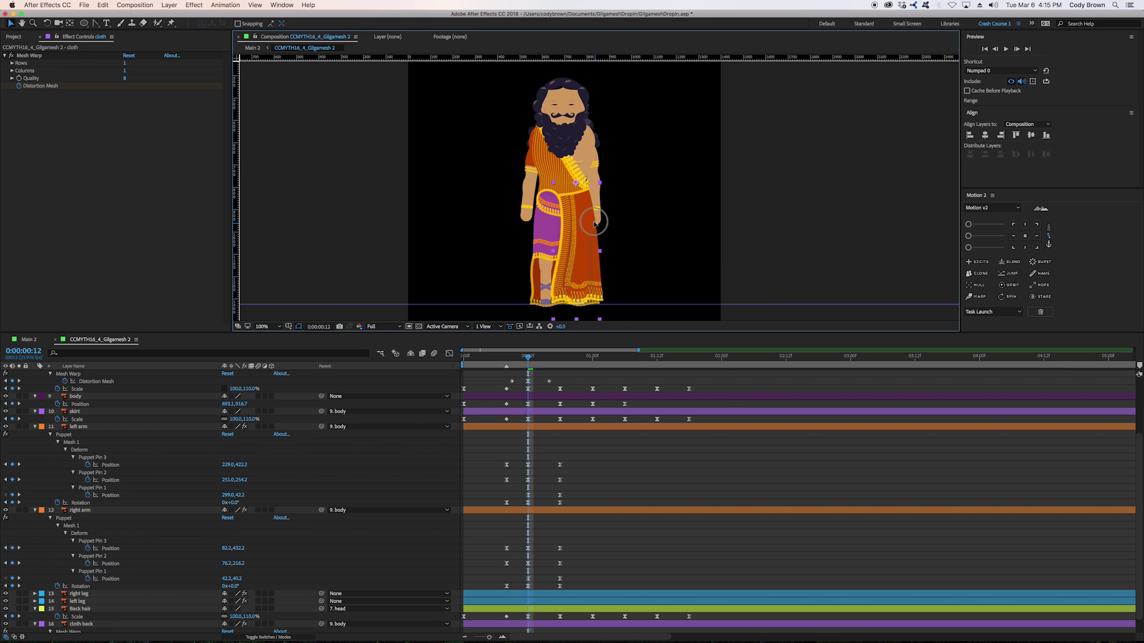
Refine the left arm's hand pin at 0:00:00:12 so the arm hangs straight along the body, and preview the motion.
{"action": "left_click", "coordinate": [527, 465]}
{"action": "left_click_drag", "start_coordinate": [530, 180], "coordinate": [529, 218]}
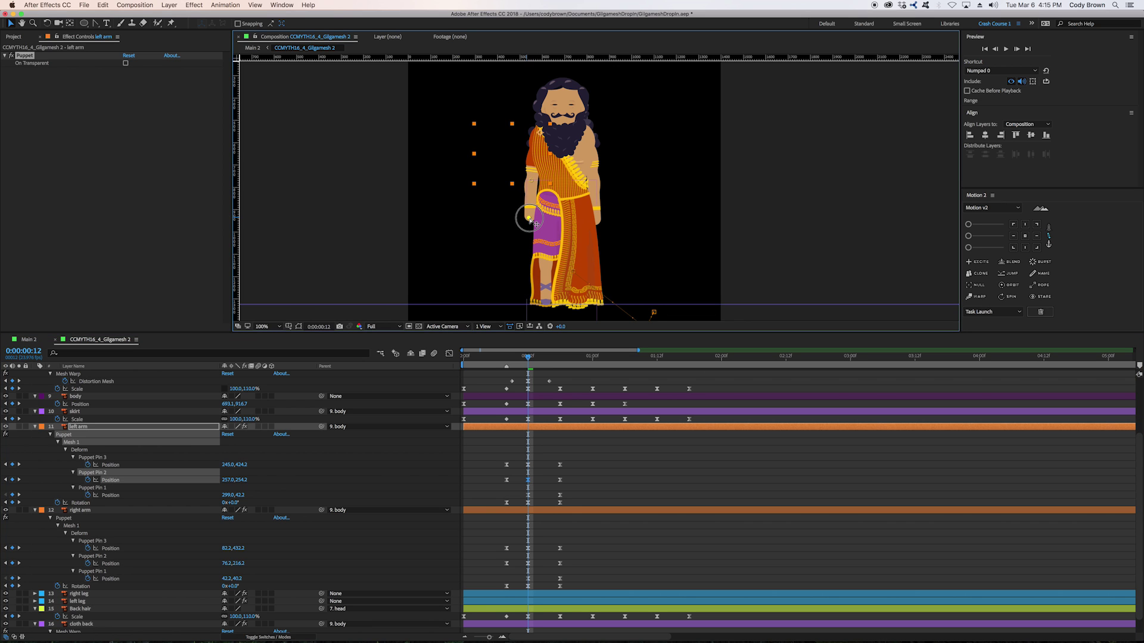
{"action": "left_click", "coordinate": [574, 473]}
{"action": "key", "text": "space"}
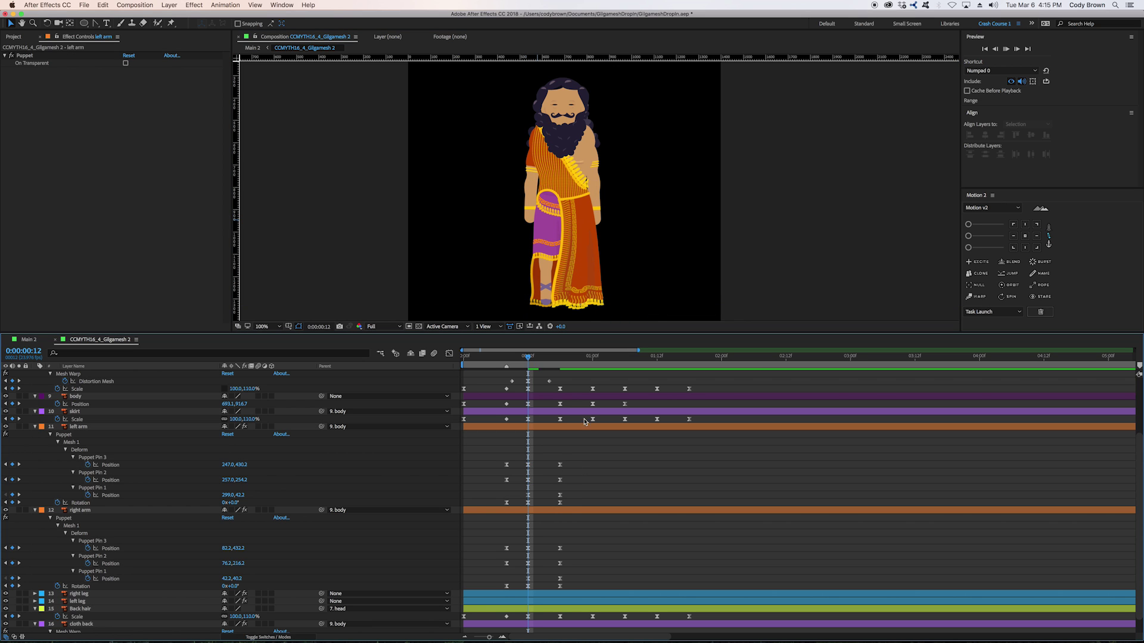
Move both arms' puppet pin and Rotation keyframes from 0:00:00:18 to 0:00:01:00, and clone them back at 0:00:00:18.
{"action": "left_click", "coordinate": [562, 362]}
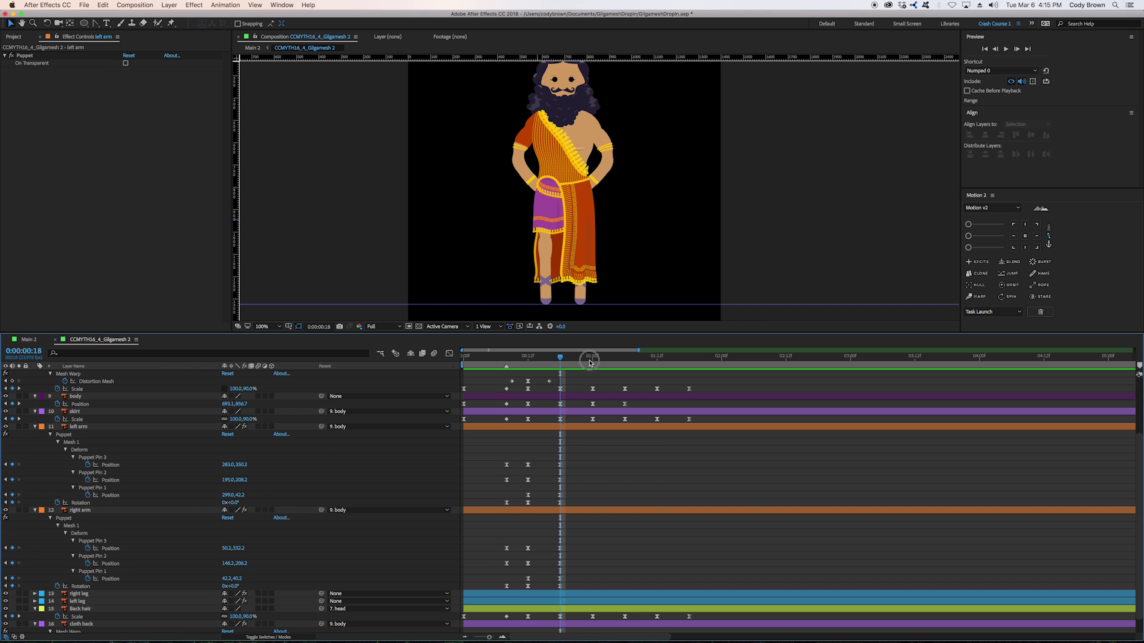
{"action": "left_click", "coordinate": [588, 363]}
{"action": "left_click_drag", "start_coordinate": [593, 438], "coordinate": [589, 587]}
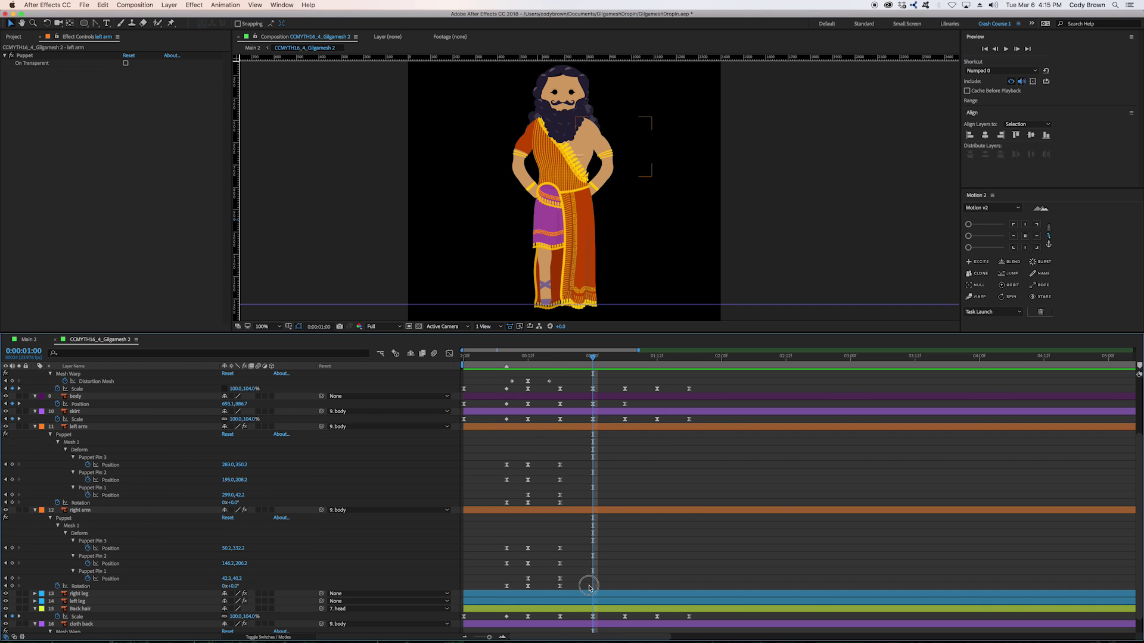
{"action": "left_click_drag", "start_coordinate": [569, 441], "coordinate": [591, 587]}
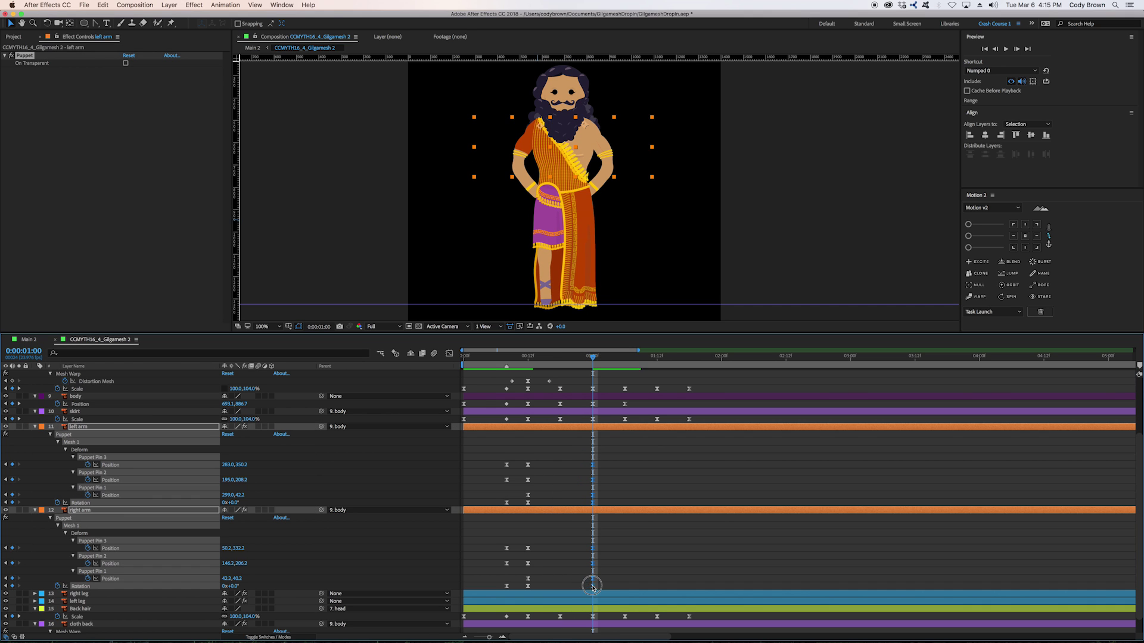
{"action": "left_click", "coordinate": [561, 356]}
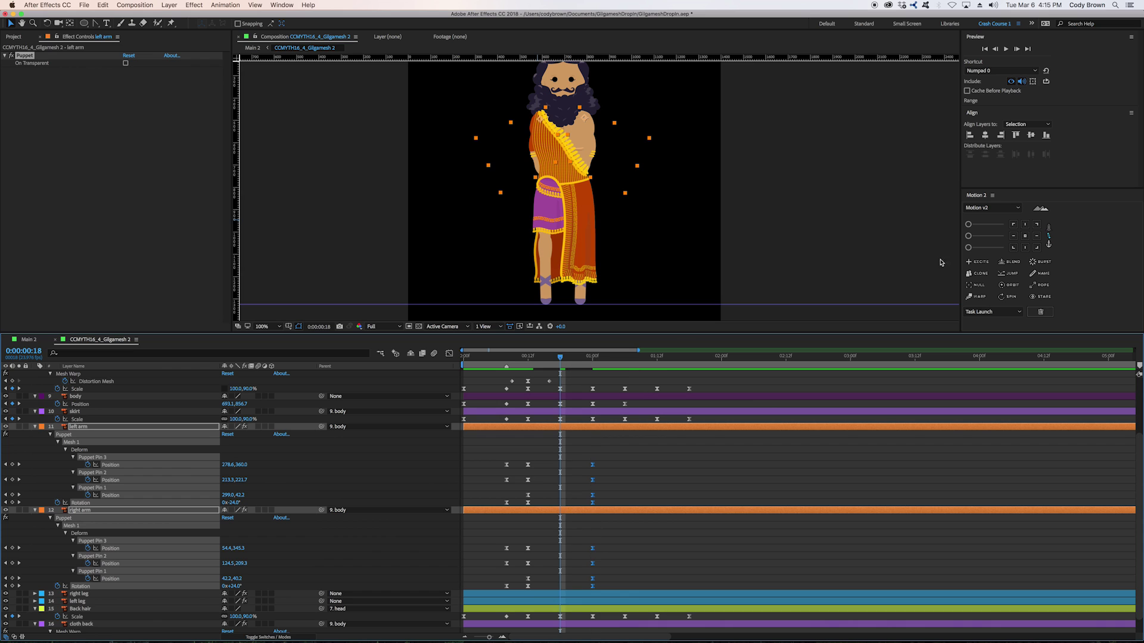
{"action": "left_click", "coordinate": [988, 273]}
At 0:00:00:18, push both arms' elbow pins outward and raise the hand pins for an overshoot, and preview the motion.
{"action": "left_click", "coordinate": [560, 464]}
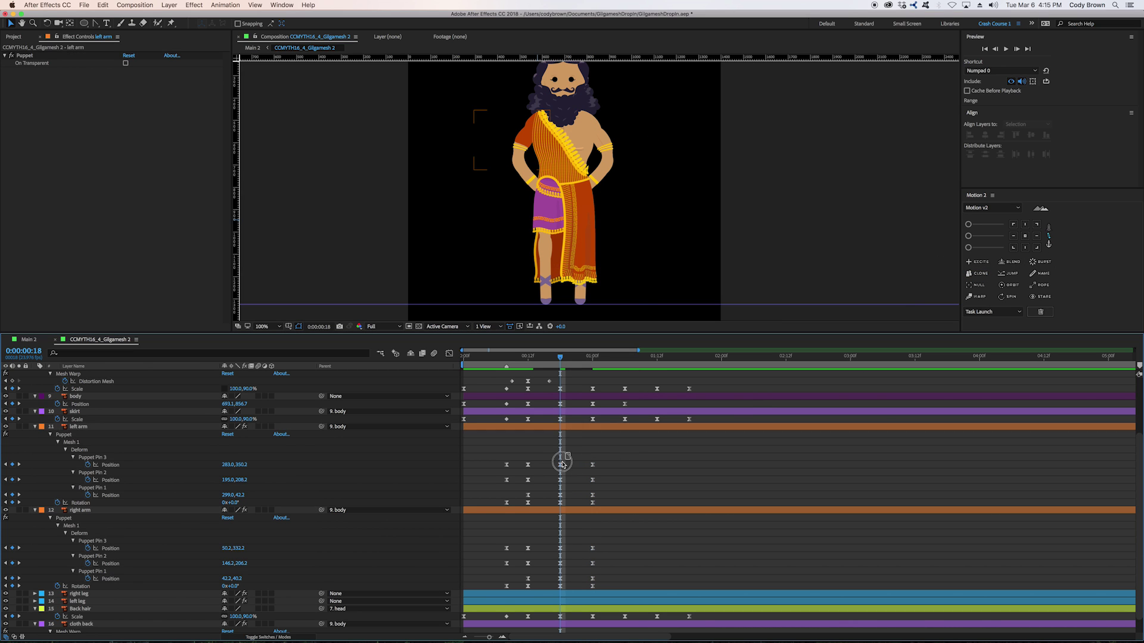
{"action": "mouse_move", "coordinate": [541, 191]}
{"action": "left_mouse_down"}
{"action": "mouse_move", "coordinate": [511, 152]}
{"action": "mouse_move", "coordinate": [534, 176]}
{"action": "left_mouse_up"}
{"action": "left_click_drag", "start_coordinate": [575, 538], "coordinate": [614, 560]}
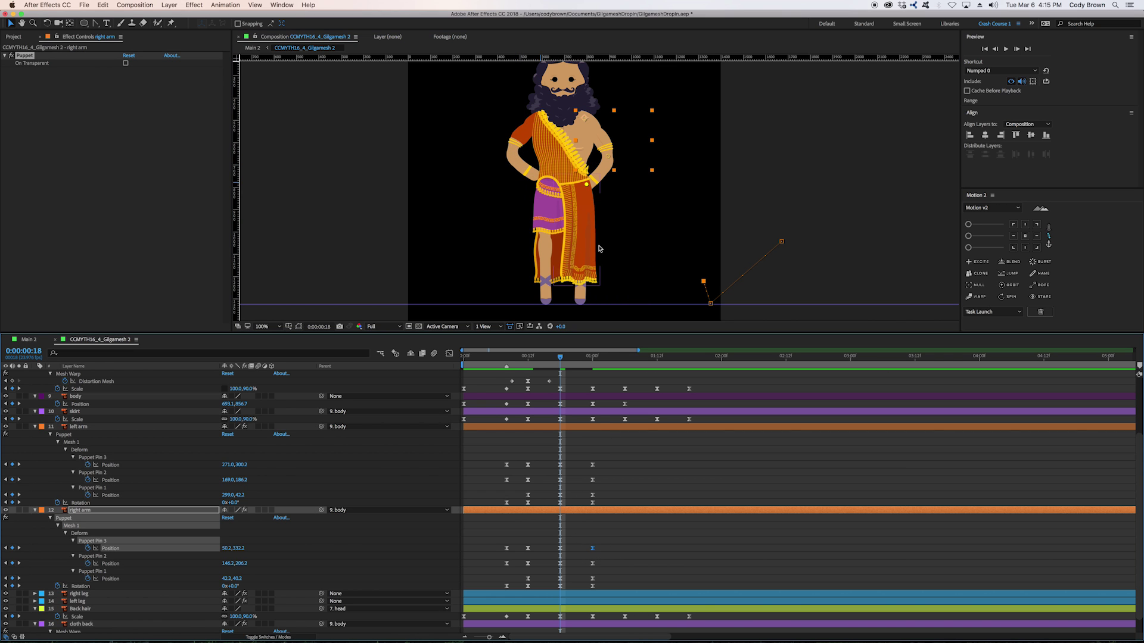
{"action": "left_click_drag", "start_coordinate": [587, 185], "coordinate": [623, 157]}
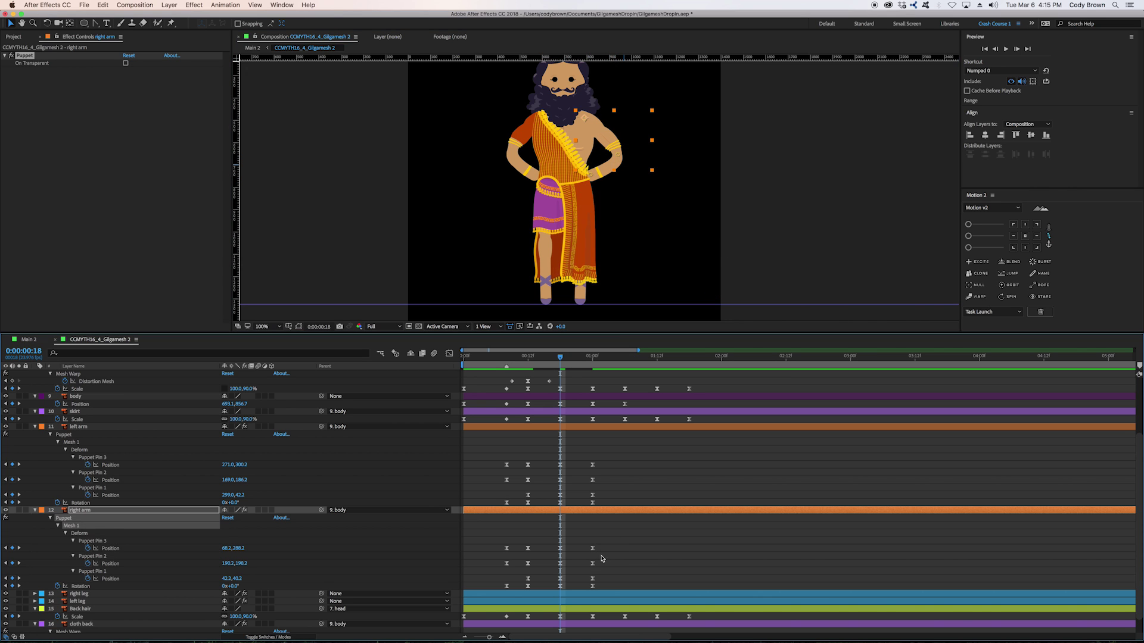
{"action": "left_click", "coordinate": [591, 175]}
{"action": "left_click", "coordinate": [571, 554]}
{"action": "key", "text": "space"}
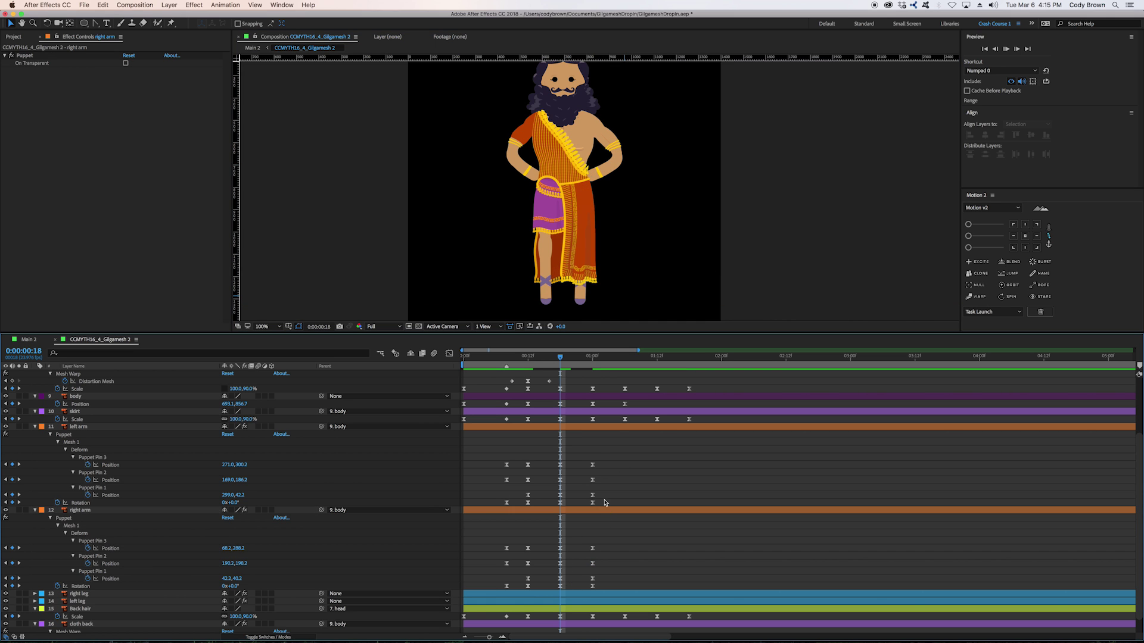
Play the drop-in animation from the start and examine the arm movement during the landing.
{"action": "left_click_drag", "start_coordinate": [545, 358], "coordinate": [510, 360]}
{"action": "key", "text": "space"}
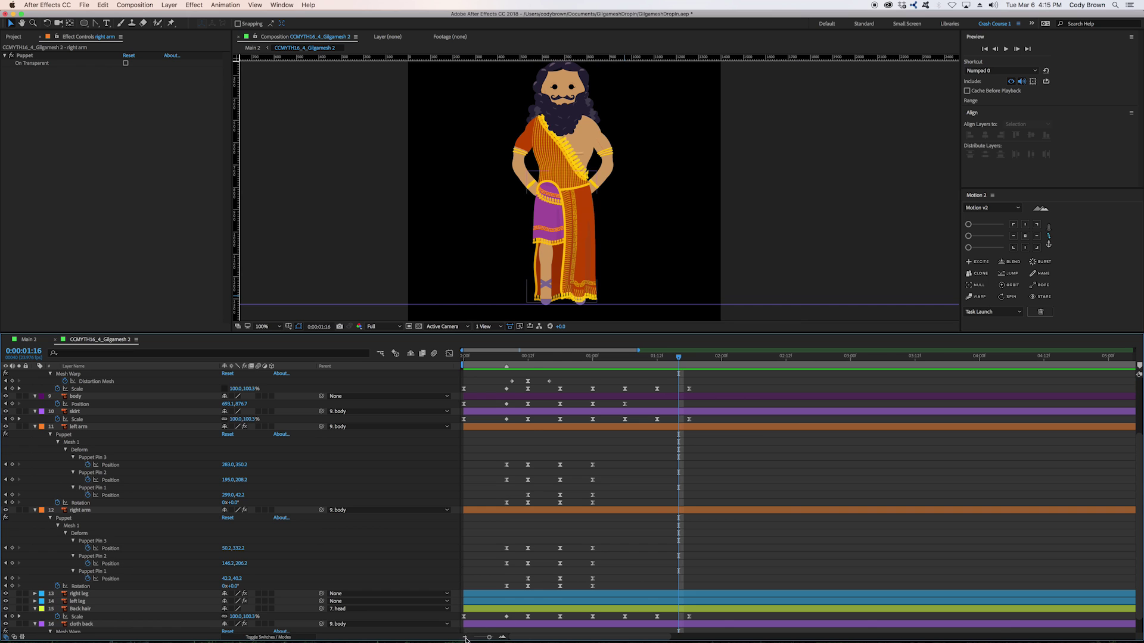
{"action": "left_click", "coordinate": [465, 638]}
{"action": "left_click_drag", "start_coordinate": [563, 176], "coordinate": [558, 203]}
{"action": "left_click_drag", "start_coordinate": [510, 359], "coordinate": [450, 368]}
{"action": "key", "text": "space"}
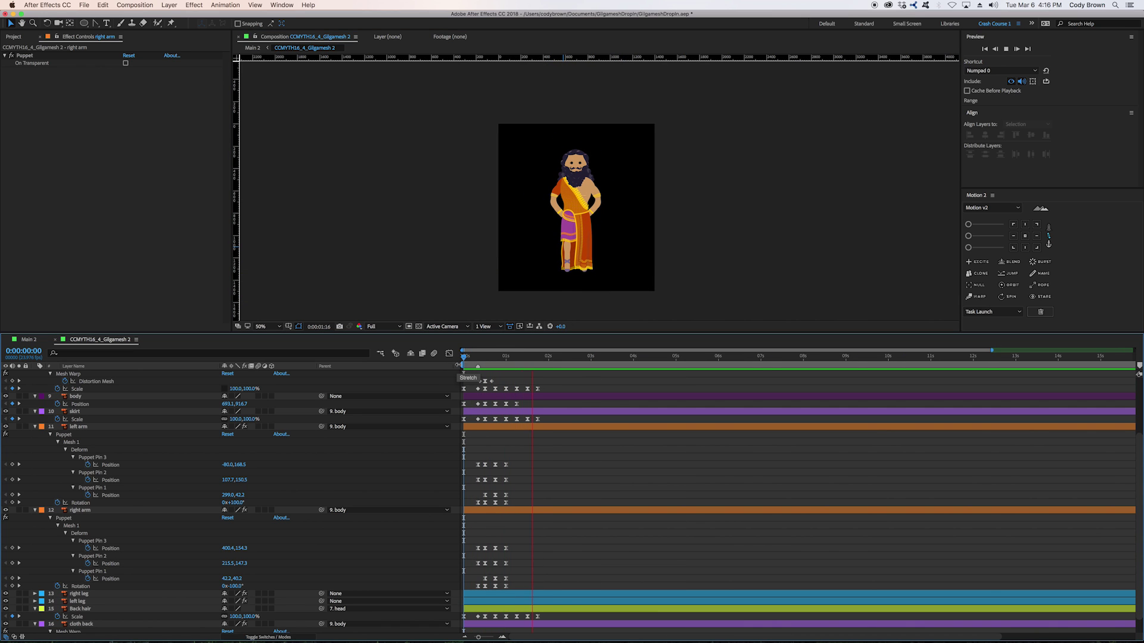
{"action": "left_click", "coordinate": [474, 360]}
{"action": "key", "text": "space"}
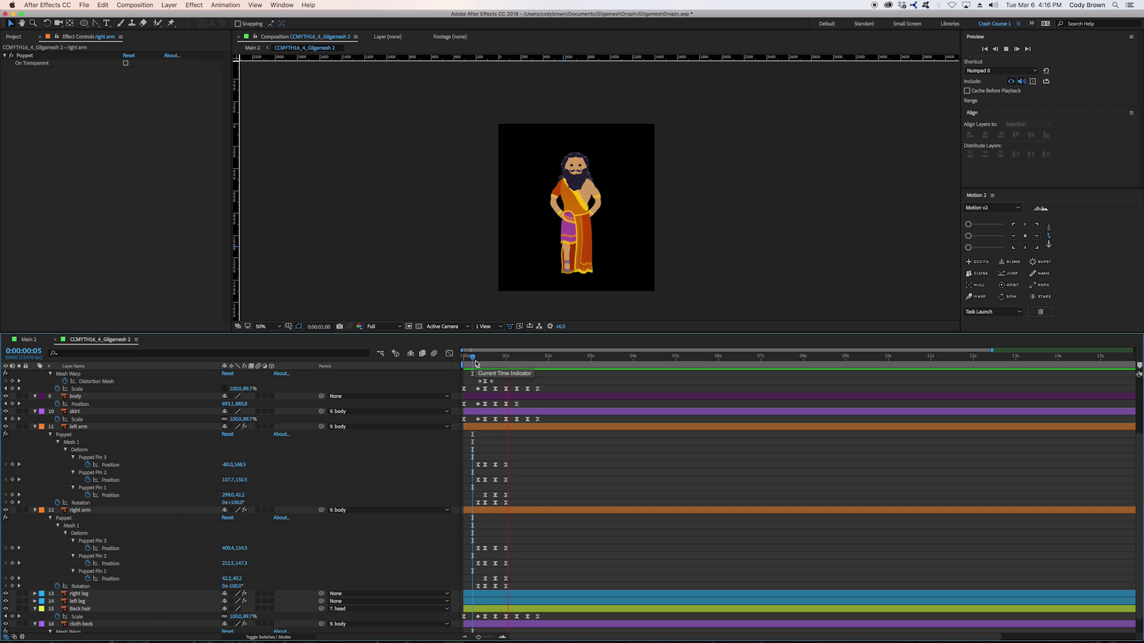
{"action": "key", "text": "space"}
Open the Main 2 composition, enlarge the composition viewer, and go to Gilgamesh's landing keyframe at 0:00:00:08.
{"action": "left_click", "coordinate": [37, 339]}
{"action": "left_click", "coordinate": [582, 446]}
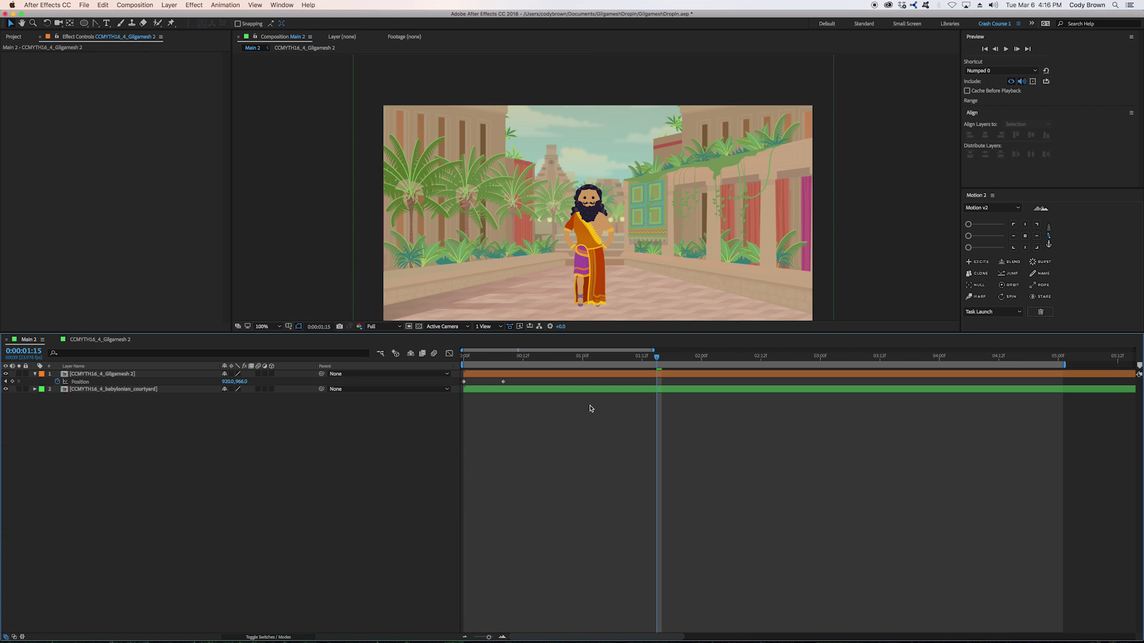
{"action": "scroll", "coordinate": [617, 212], "scroll_direction": "down", "scroll_amount": 3}
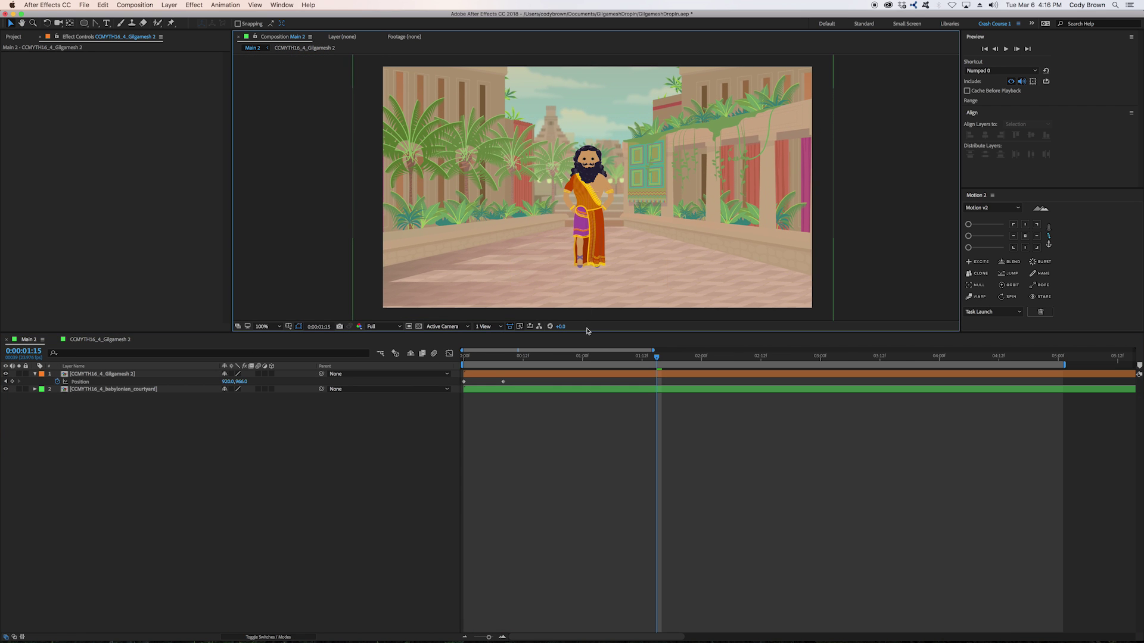
{"action": "left_click_drag", "start_coordinate": [592, 334], "coordinate": [595, 439]}
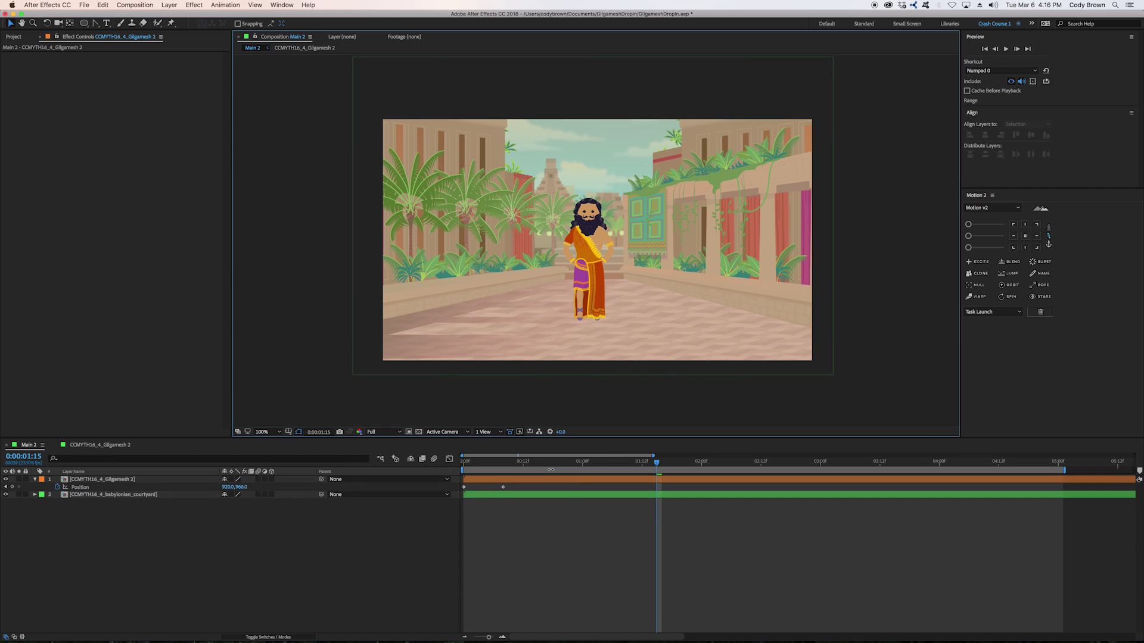
{"action": "left_click", "coordinate": [504, 462]}
{"action": "left_click", "coordinate": [503, 481]}
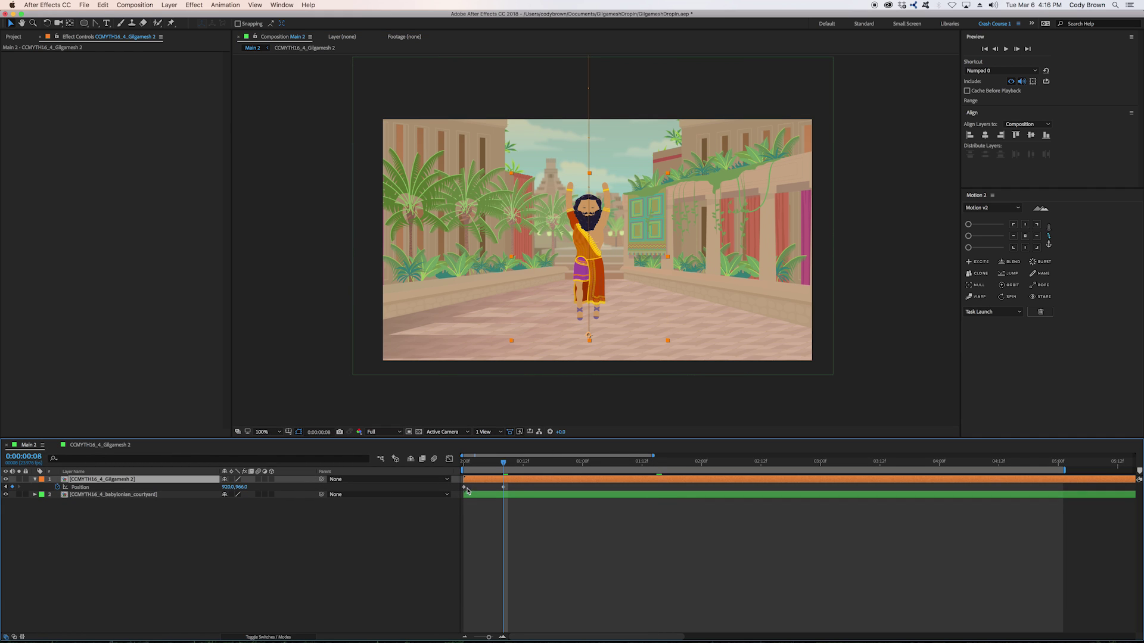
Draw a flat black ellipse as a shape layer on the ground beneath Gilgamesh's feet and centre it under him.
{"action": "left_click_drag", "start_coordinate": [249, 488], "coordinate": [169, 496]}
{"action": "left_click", "coordinate": [181, 504]}
{"action": "mouse_move", "coordinate": [656, 296]}
{"action": "left_mouse_down"}
{"action": "mouse_move", "coordinate": [623, 212]}
{"action": "mouse_move", "coordinate": [686, 258]}
{"action": "mouse_move", "coordinate": [679, 267]}
{"action": "left_mouse_up"}
{"action": "scroll", "coordinate": [623, 212], "scroll_direction": "up", "scroll_amount": 1}
{"action": "left_click_drag", "start_coordinate": [84, 23], "coordinate": [119, 43]}
{"action": "left_click_drag", "start_coordinate": [562, 303], "coordinate": [687, 328]}
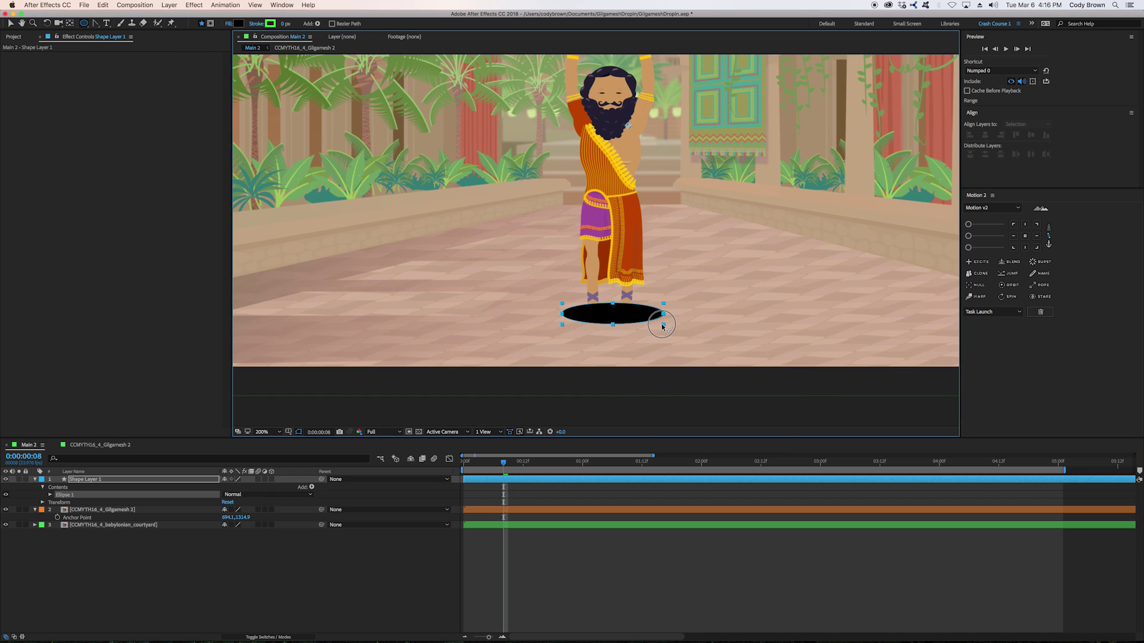
{"action": "key", "text": "v"}
{"action": "left_click_drag", "start_coordinate": [604, 314], "coordinate": [604, 316]}
Apply a Gaussian Blur with Blurriness 22 to the ellipse layer.
{"action": "left_click", "coordinate": [193, 4]}
{"action": "mouse_move", "coordinate": [214, 64]}
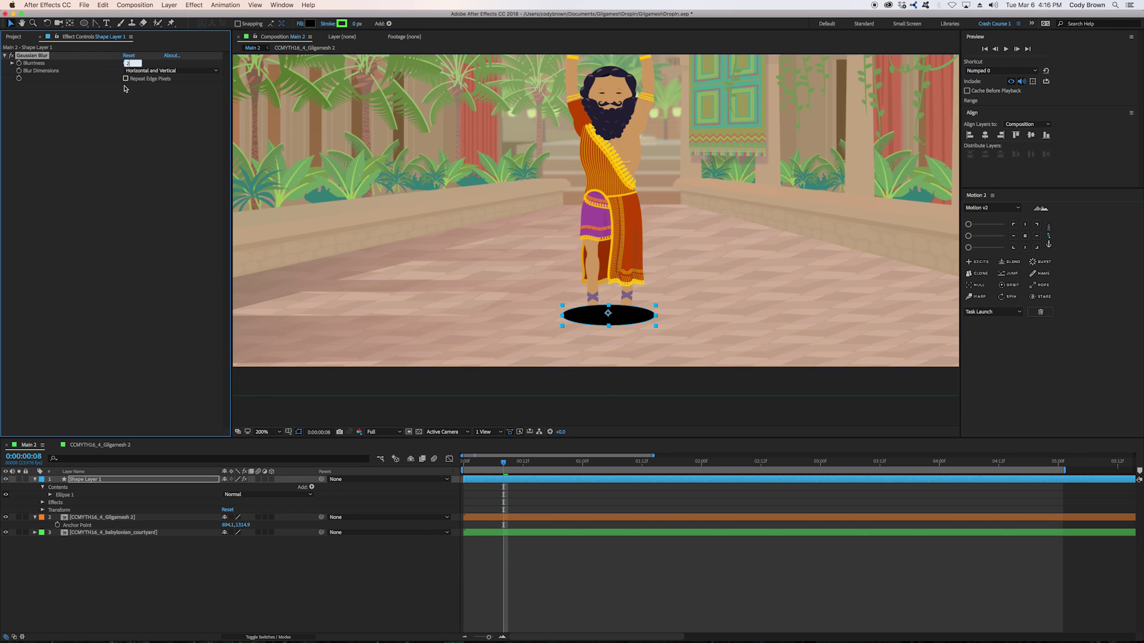
{"action": "type", "text": "22"}
{"action": "key", "text": "Return"}
Place the blurred ellipse layer below the Gilgamesh layer and rename it shadow.
{"action": "key", "text": "super+bracketleft"}
{"action": "key", "text": "Return"}
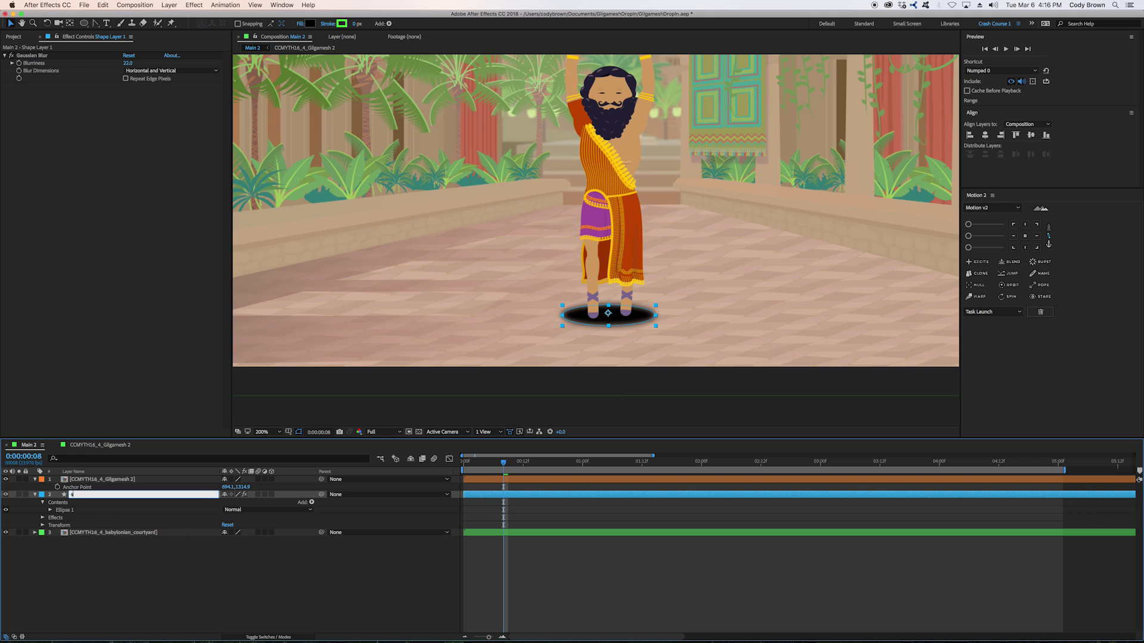
{"action": "key", "text": "Return"}
At 0:00:02:01, align the shadow under the standing character's feet and set its Opacity to 22%.
{"action": "left_click_drag", "start_coordinate": [646, 462], "coordinate": [707, 464]}
{"action": "left_click_drag", "start_coordinate": [615, 320], "coordinate": [592, 324]}
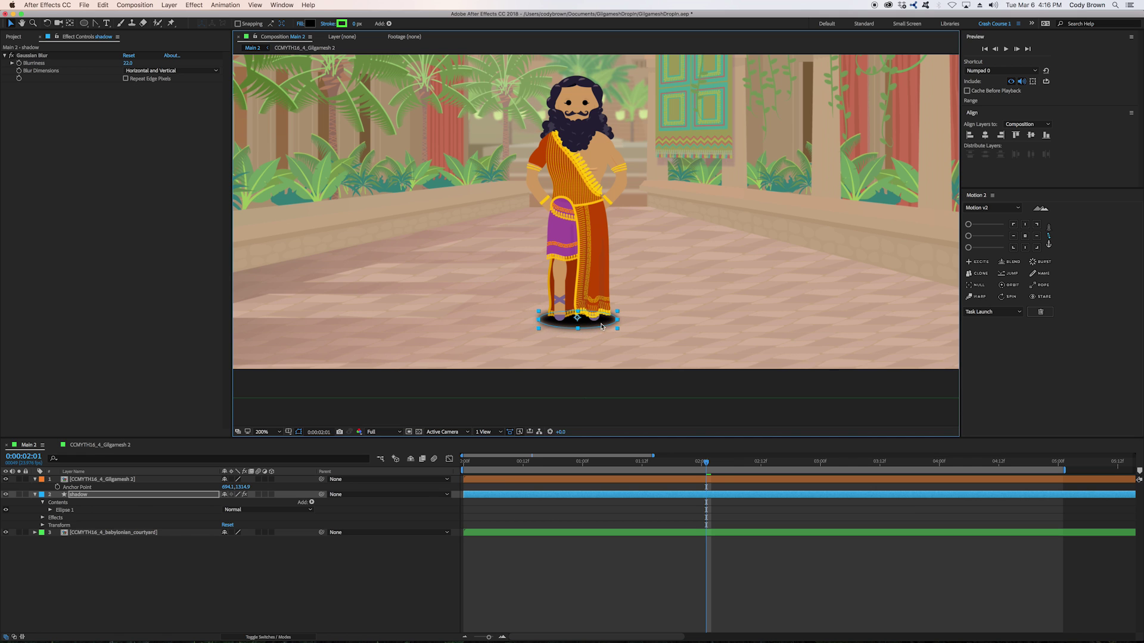
{"action": "key", "text": "t"}
{"action": "left_click", "coordinate": [225, 502]}
{"action": "type", "text": "22"}
{"action": "left_click", "coordinate": [234, 520]}
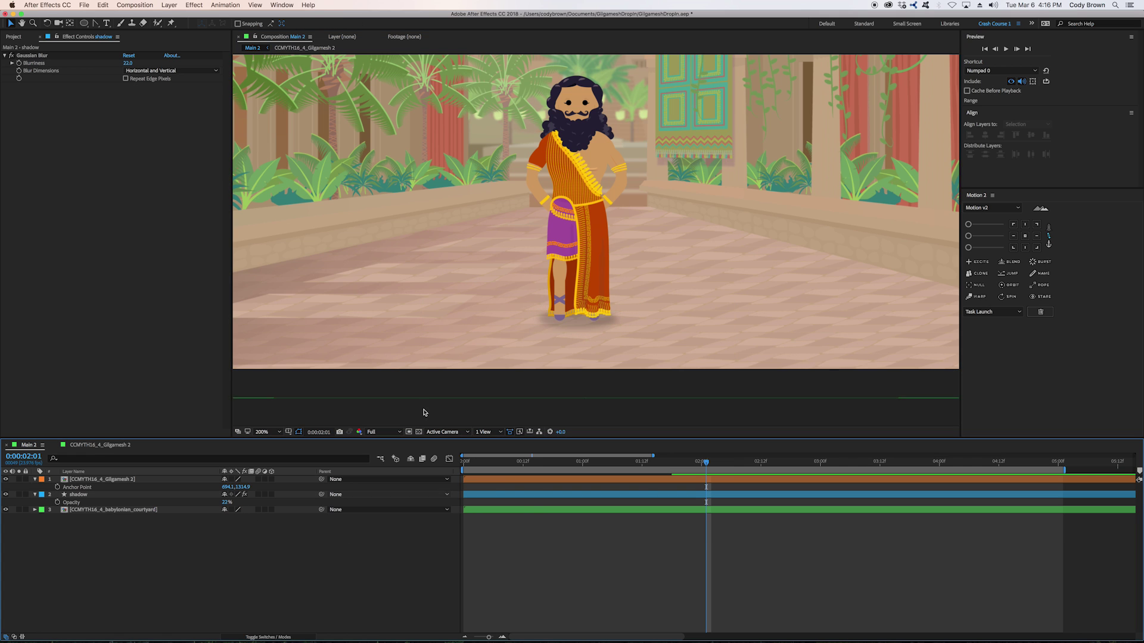
At 0:00:00:08, raise the Gilgamesh layer's Position by 40 pixels, move the shadow up to match, and preview the landing.
{"action": "key", "text": "comma"}
{"action": "left_click_drag", "start_coordinate": [488, 259], "coordinate": [490, 299]}
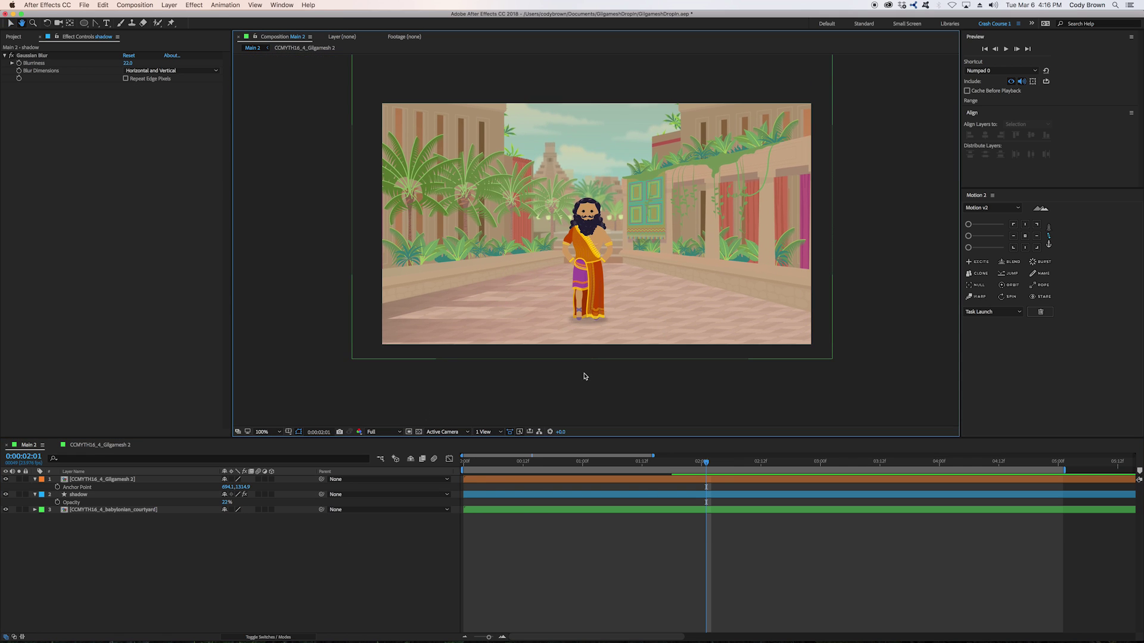
{"action": "left_click", "coordinate": [97, 479]}
{"action": "key", "text": "u"}
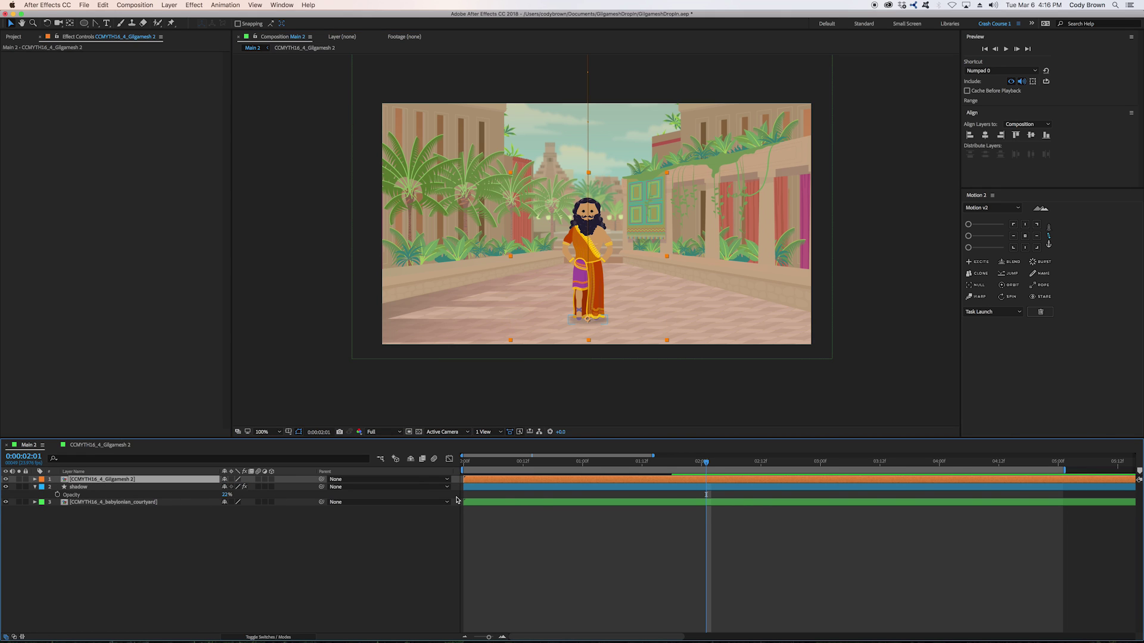
{"action": "key", "text": "u"}
{"action": "left_click", "coordinate": [510, 463]}
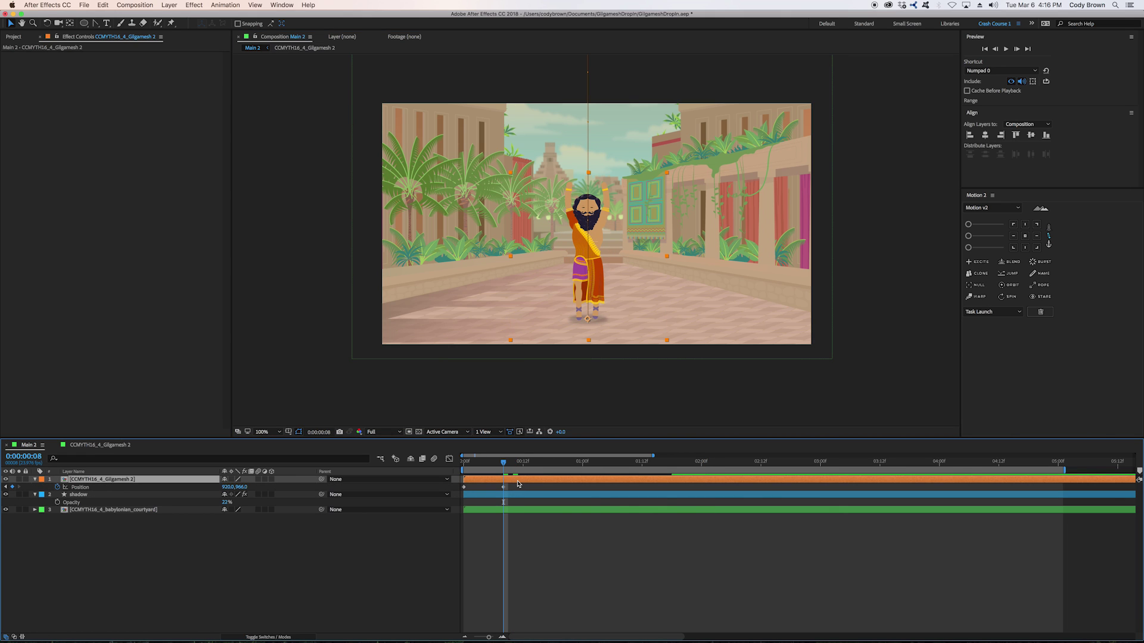
{"action": "key", "text": "shift+Up"}
{"action": "key", "text": "shift+Up"}
{"action": "key", "text": "shift+Up"}
{"action": "key", "text": "shift+Up"}
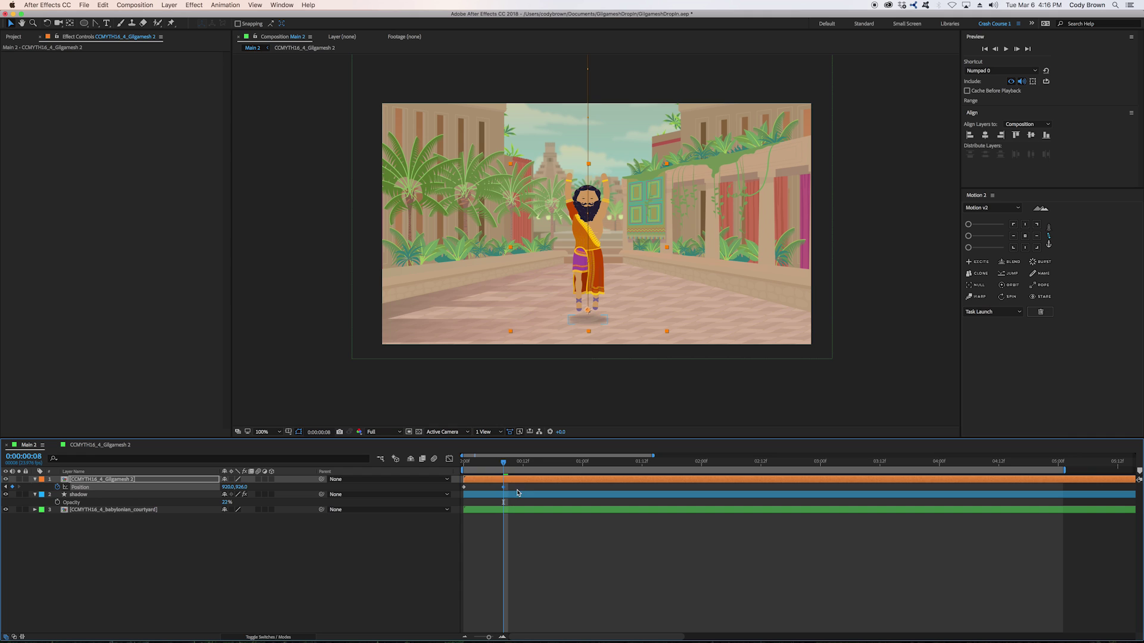
{"action": "left_click", "coordinate": [517, 494]}
{"action": "key", "text": "space"}
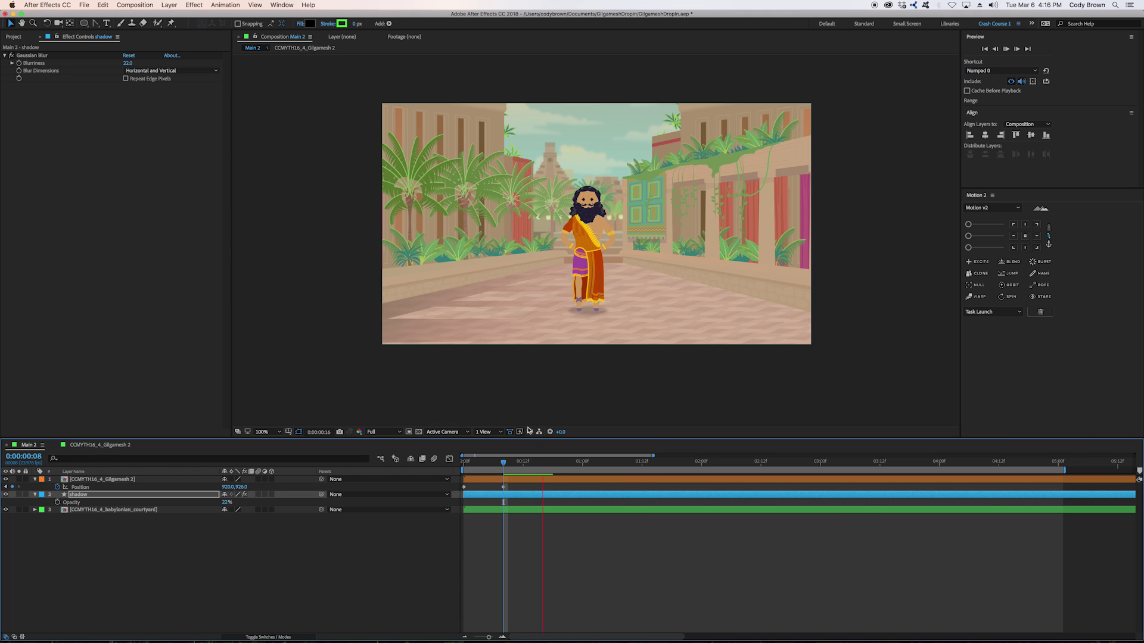
Nudge the Gilgamesh layer down at its 0:00:00:08 Position keyframe to a Y value of 936.
{"action": "left_click", "coordinate": [503, 463]}
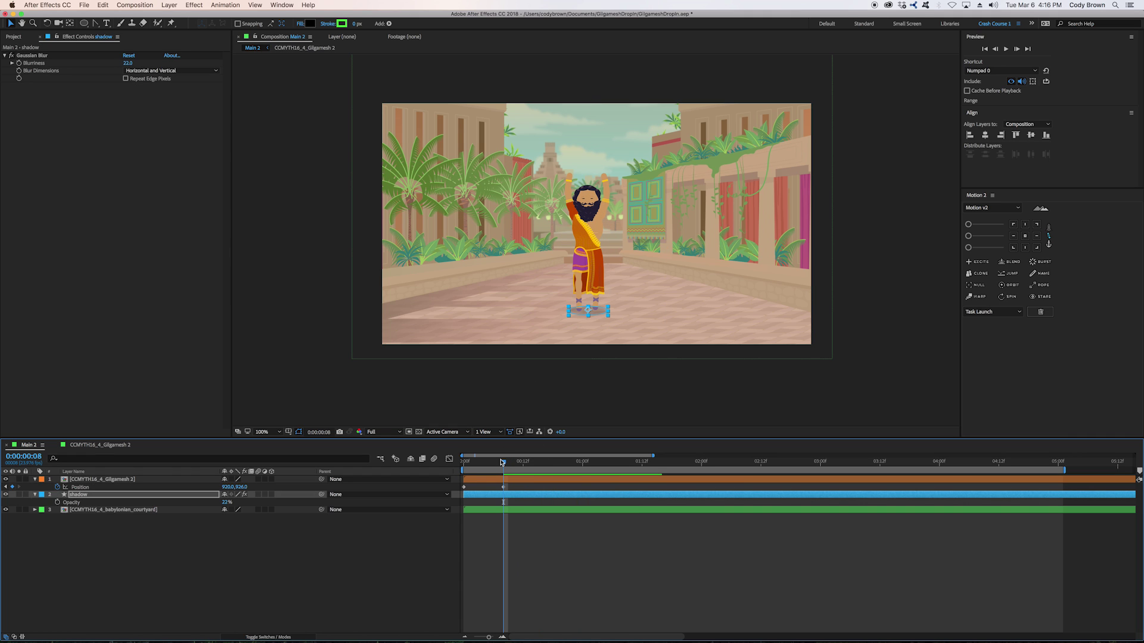
{"action": "left_click", "coordinate": [508, 479]}
{"action": "key", "text": "Down"}
{"action": "key", "text": "Down"}
{"action": "key", "text": "Down"}
{"action": "key", "text": "Down"}
{"action": "key", "text": "Down"}
{"action": "key", "text": "Down"}
{"action": "key", "text": "Down"}
{"action": "key", "text": "Down"}
Lower the shadow slightly to meet Gilgamesh's feet and preview the animation from the start.
{"action": "left_click", "coordinate": [510, 494]}
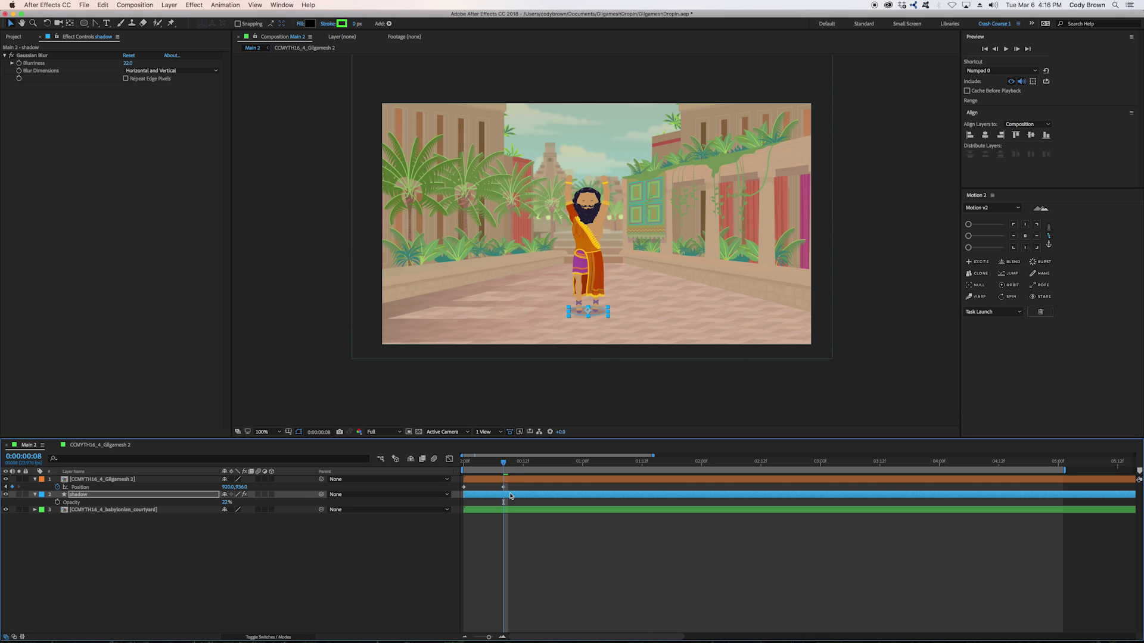
{"action": "key", "text": "space"}
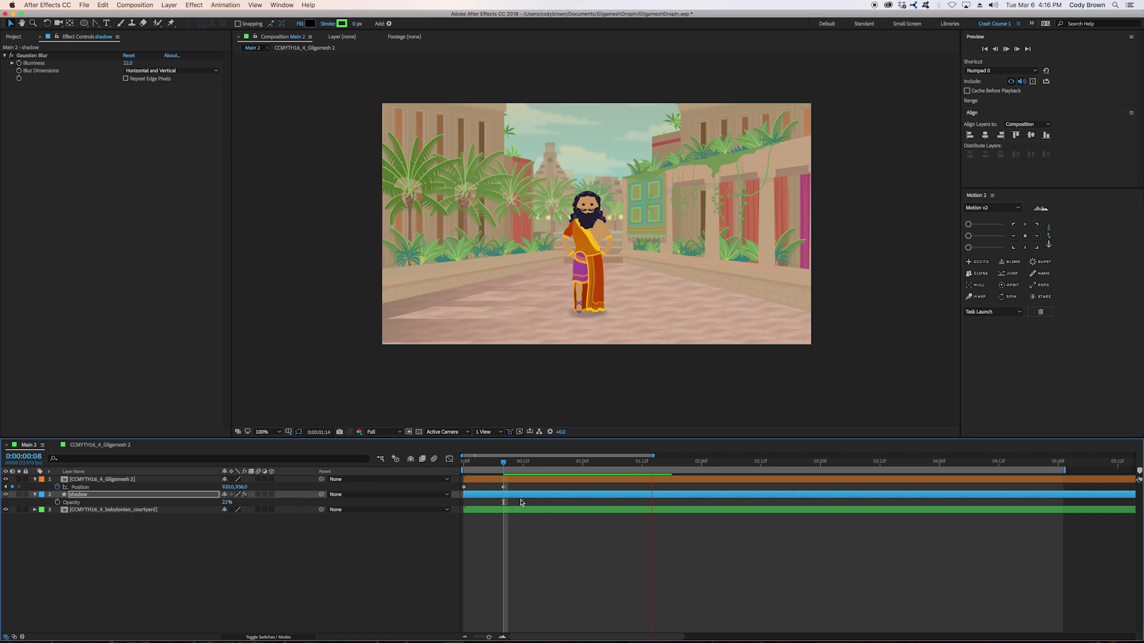
{"action": "left_click", "coordinate": [539, 548]}
{"action": "left_click_drag", "start_coordinate": [505, 464], "coordinate": [420, 465]}
{"action": "key", "text": "space"}
{"action": "key", "text": "space"}
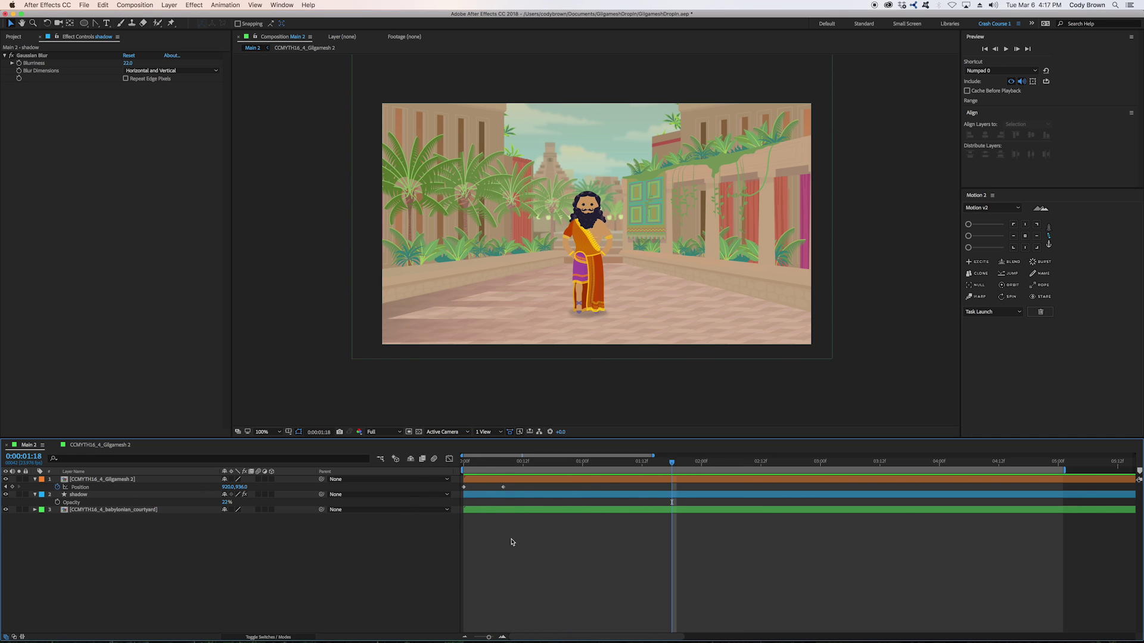
Add Scale and Opacity keyframes to the shadow layer at 0:00:00:08.
{"action": "left_click", "coordinate": [508, 463]}
{"action": "left_click", "coordinate": [78, 495]}
{"action": "key", "text": "s"}
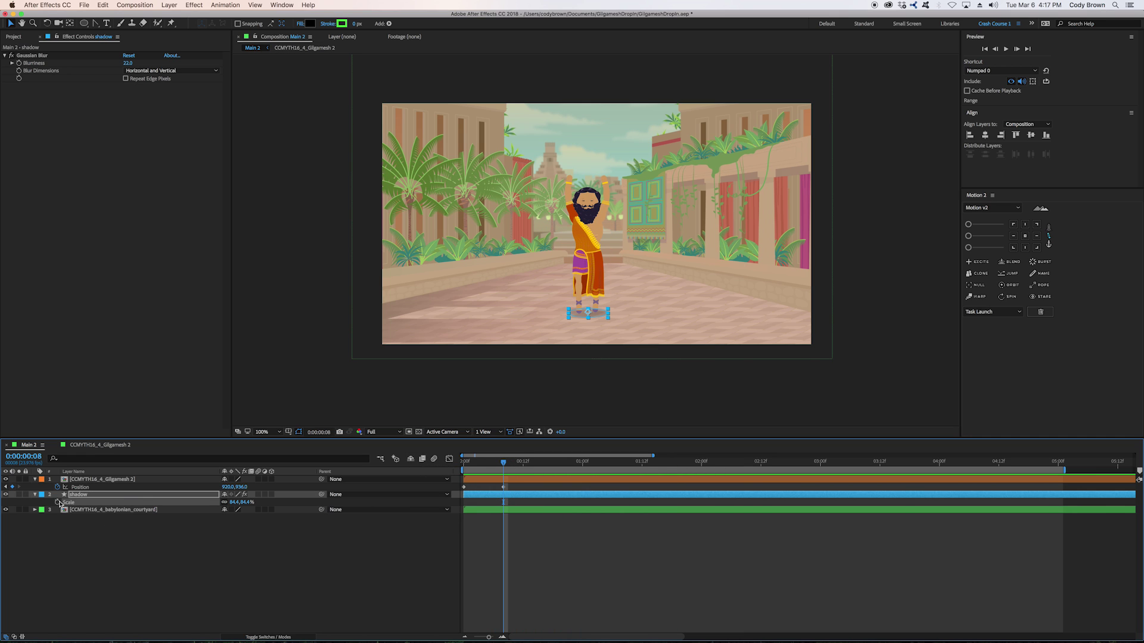
{"action": "key", "text": "shift+t"}
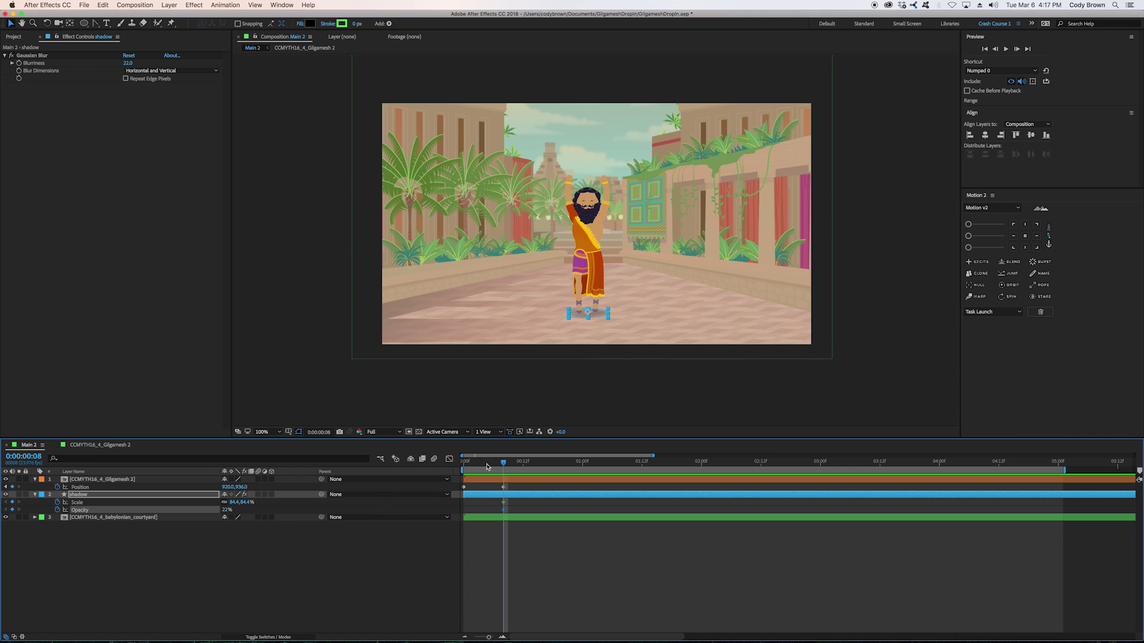
At the start of the timeline, set the shadow's Scale to about 115% and Opacity to 0%, and preview the landing.
{"action": "key", "text": "Home"}
{"action": "left_click_drag", "start_coordinate": [251, 502], "coordinate": [205, 513]}
{"action": "left_click", "coordinate": [337, 537]}
{"action": "key", "text": "space"}
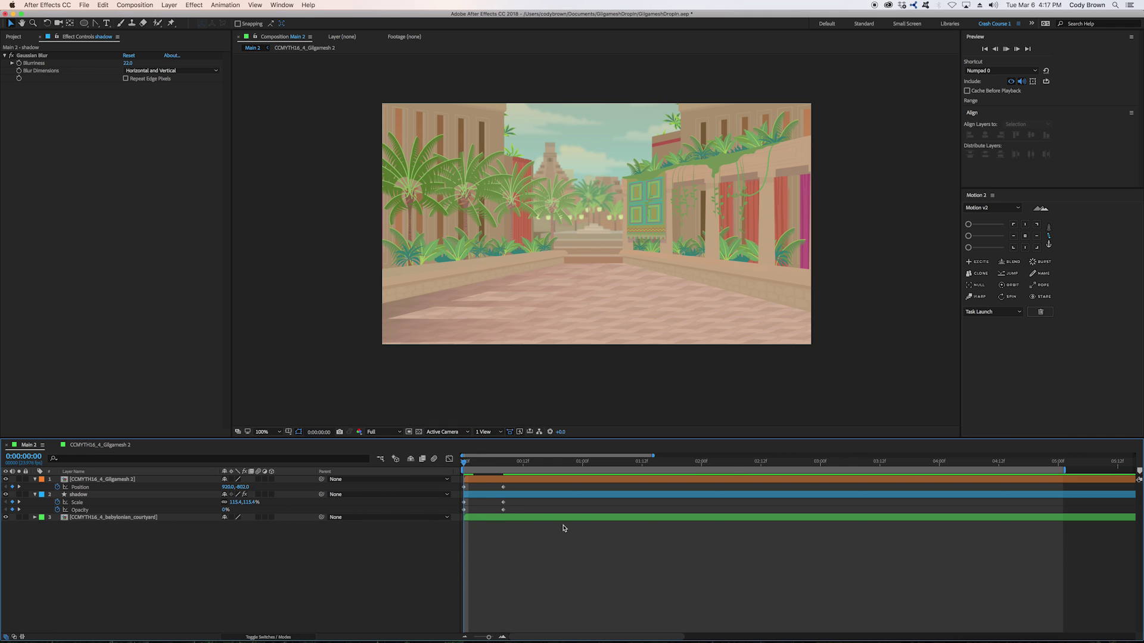
{"action": "key", "text": "space"}
{"action": "left_click", "coordinate": [525, 579]}
Open the Gilgamesh composition and start keyframing the body layer's Rotation at 0:00:01:18.
{"action": "left_click", "coordinate": [521, 480]}
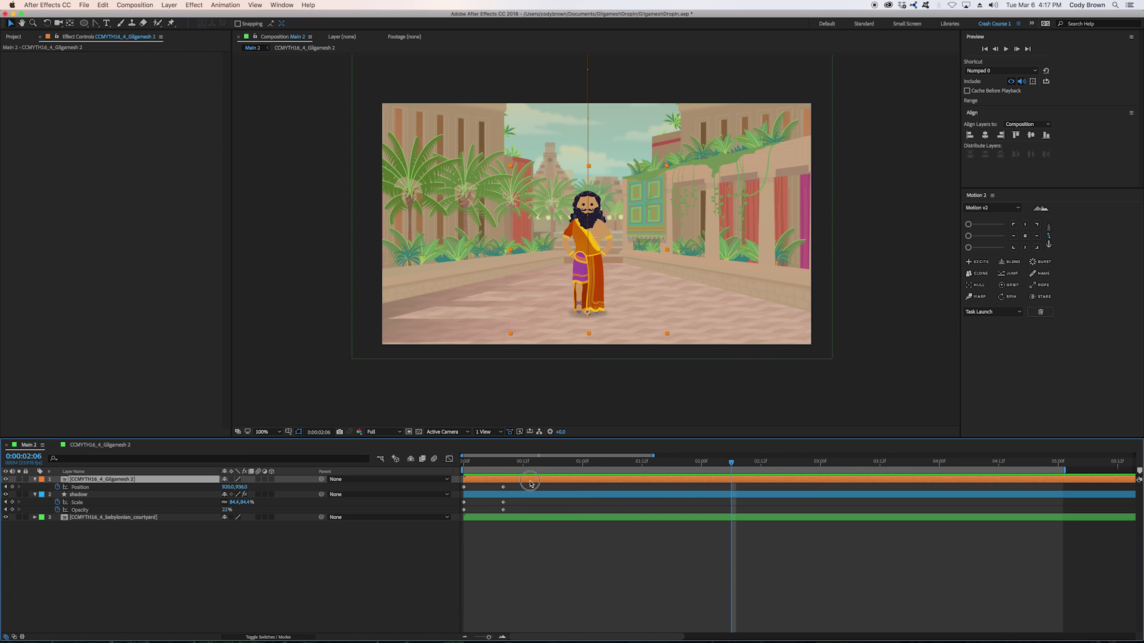
{"action": "double_click", "coordinate": [530, 484]}
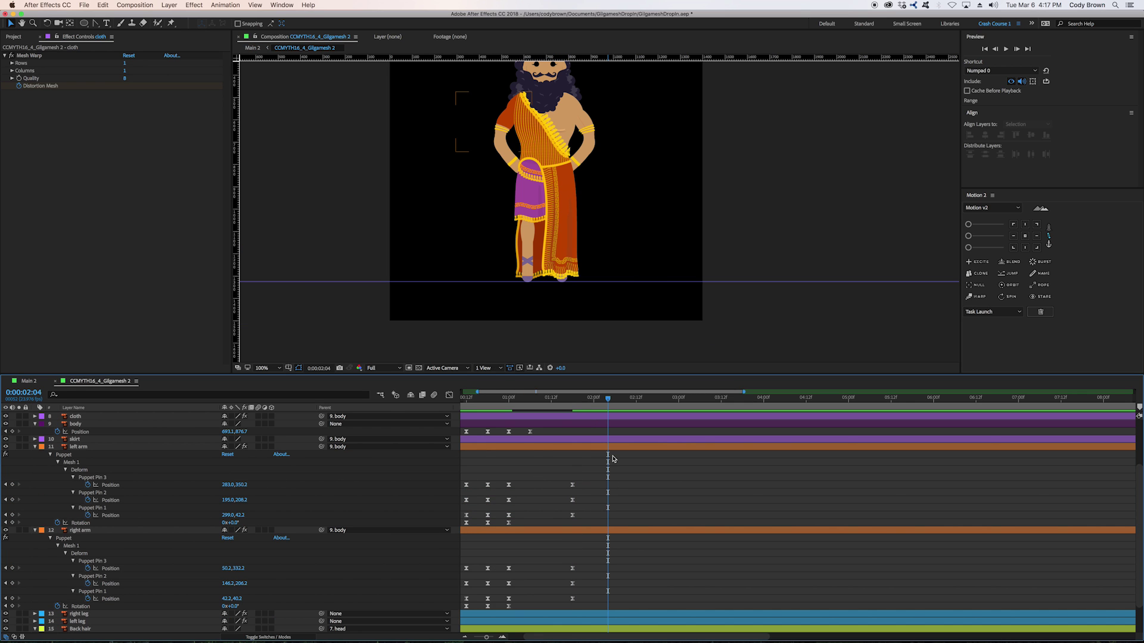
{"action": "left_click", "coordinate": [589, 424]}
{"action": "left_click_drag", "start_coordinate": [568, 394], "coordinate": [567, 395]}
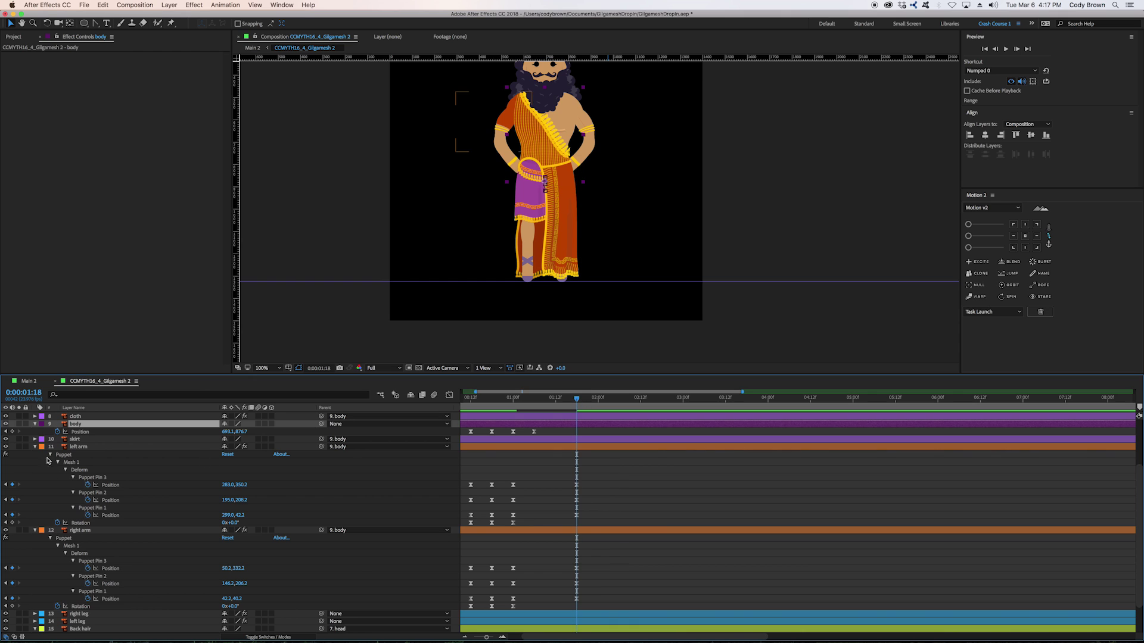
{"action": "left_click", "coordinate": [57, 432]}
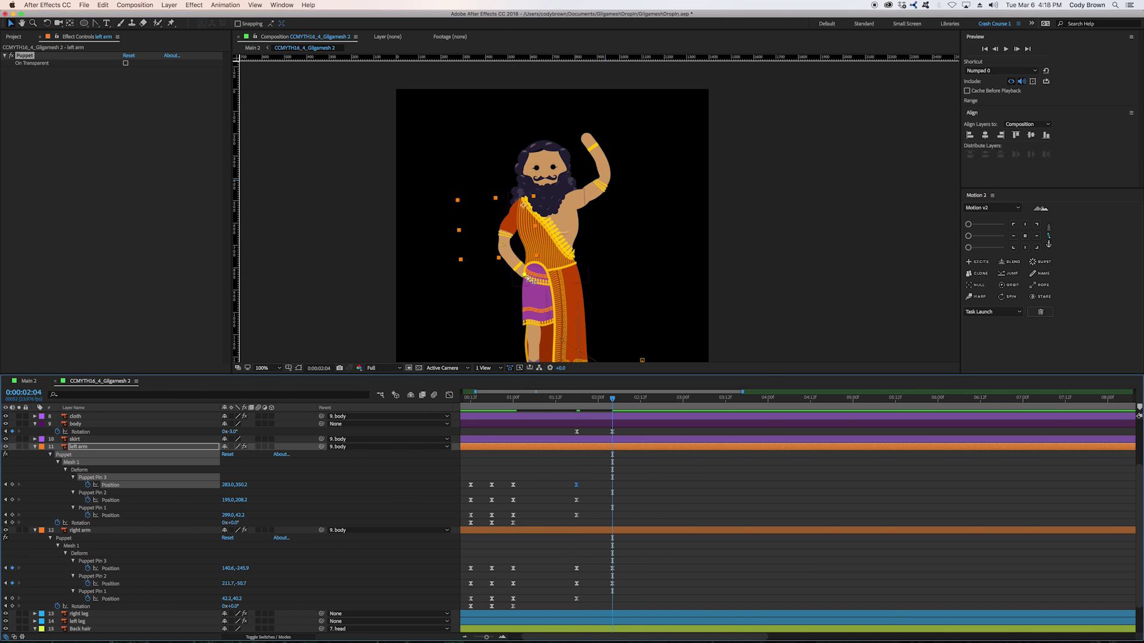
At 0:00:02:04, lower the left arm off the hip, placing Puppet Pin 3 at about 193, 384 and Pin 2 at about 184, 198.
{"action": "left_click_drag", "start_coordinate": [528, 279], "coordinate": [505, 283]}
{"action": "left_click_drag", "start_coordinate": [501, 243], "coordinate": [500, 242]}
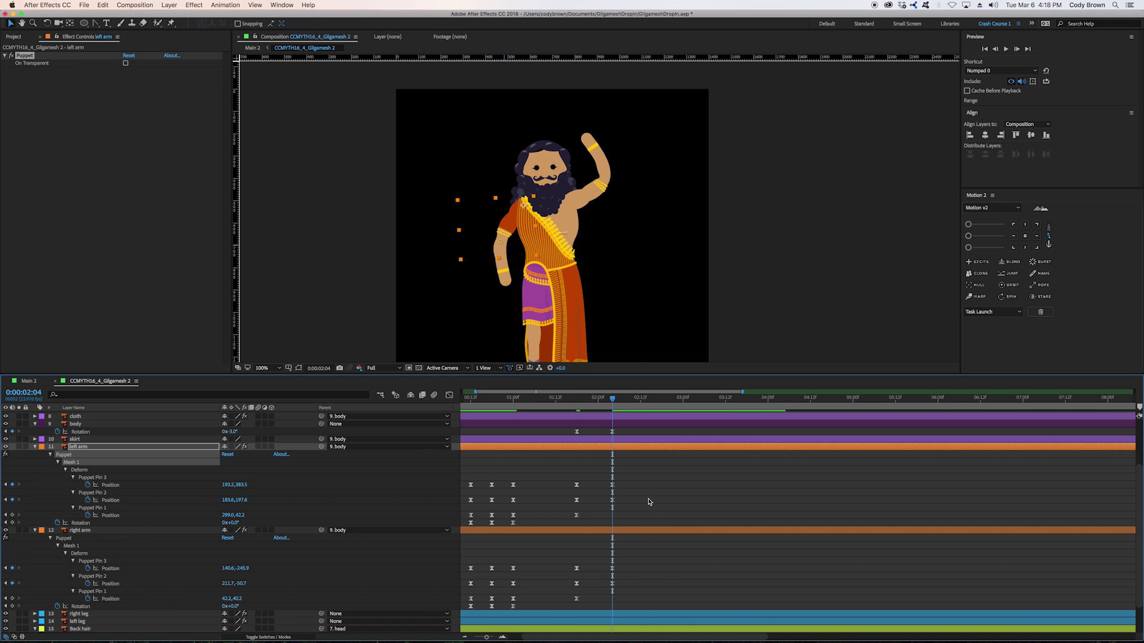
{"action": "left_click", "coordinate": [649, 502]}
At 0:00:02:10, move the right arm's puppet pins to swing the raised forearm outward for the wave.
{"action": "key", "text": "shift+Page_Down"}
{"action": "key", "text": "Page_Up"}
{"action": "key", "text": "Page_Up"}
{"action": "key", "text": "Page_Up"}
{"action": "key", "text": "Page_Up"}
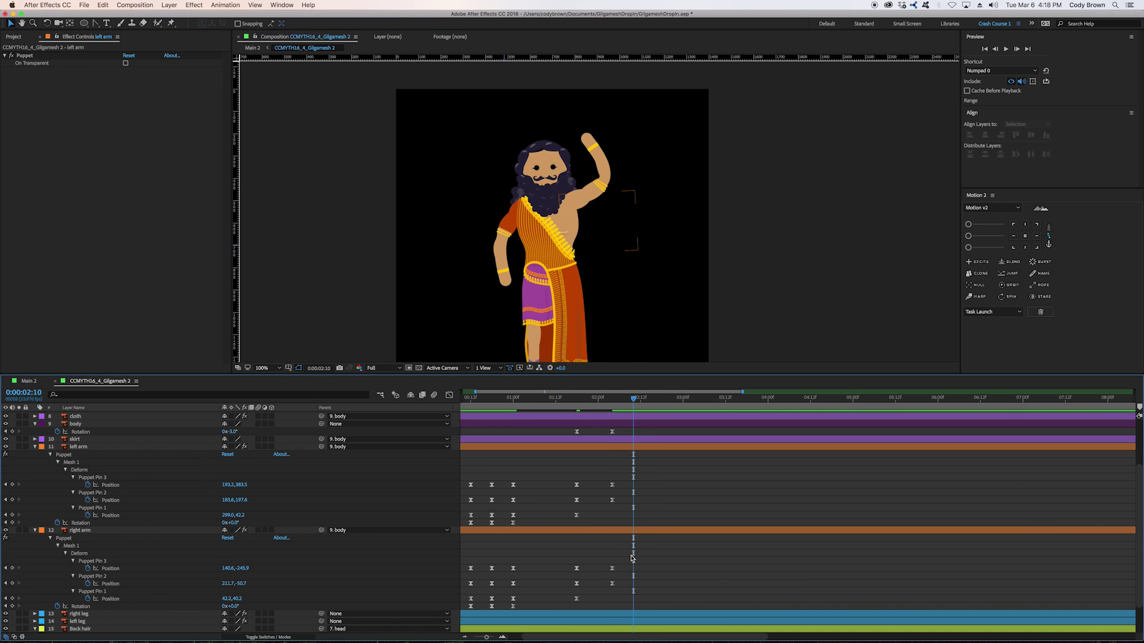
{"action": "left_click", "coordinate": [611, 568]}
{"action": "left_click_drag", "start_coordinate": [591, 141], "coordinate": [606, 180]}
{"action": "left_click", "coordinate": [625, 145]}
{"action": "left_click", "coordinate": [670, 488]}
Copy the right arm's two wave poses of puppet pin keyframes and paste them at 0:00:02:16.
{"action": "key", "text": "shift+Page_Down"}
{"action": "key", "text": "Page_Up"}
{"action": "key", "text": "Page_Up"}
{"action": "key", "text": "Page_Up"}
{"action": "key", "text": "Page_Up"}
{"action": "left_click_drag", "start_coordinate": [644, 552], "coordinate": [591, 596]}
{"action": "key", "text": "super+c"}
{"action": "key", "text": "super+v"}
Paste the right arm's wave keyframes again at 0:00:03:04 and preview the wave.
{"action": "left_click", "coordinate": [680, 405]}
{"action": "mouse_move", "coordinate": [680, 405]}
{"action": "left_mouse_down"}
{"action": "mouse_move", "coordinate": [712, 405]}
{"action": "mouse_move", "coordinate": [697, 405]}
{"action": "left_mouse_up"}
{"action": "left_click", "coordinate": [666, 554]}
{"action": "key", "text": "super+v"}
{"action": "left_click", "coordinate": [726, 568]}
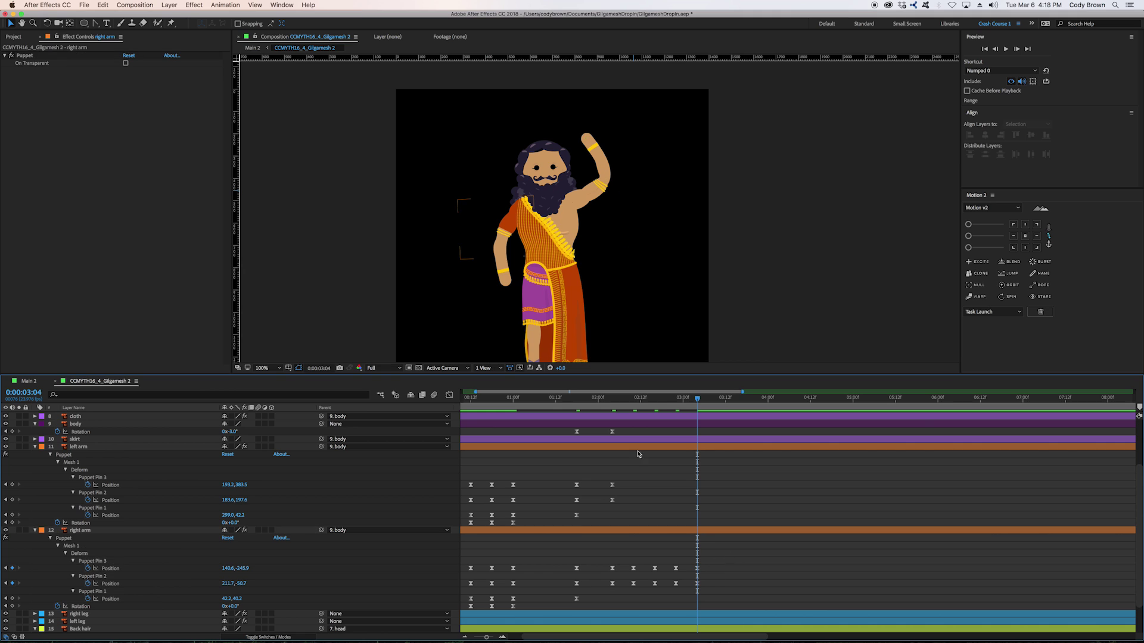
{"action": "key", "text": "space"}
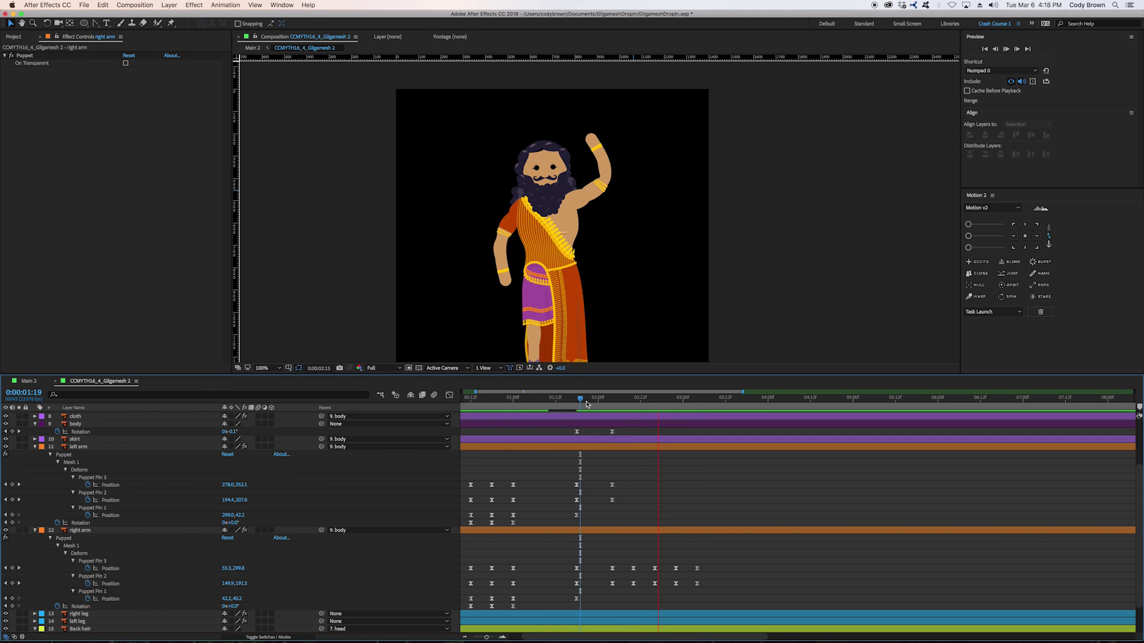
{"action": "key", "text": "space"}
Extend the wave with another pair of right arm puppet pin poses at 0:00:03:10 and 0:00:03:16, and preview it.
{"action": "key", "text": "shift+Page_Down"}
{"action": "key", "text": "Page_Up"}
{"action": "key", "text": "Page_Up"}
{"action": "key", "text": "Page_Up"}
{"action": "key", "text": "Page_Up"}
{"action": "left_click_drag", "start_coordinate": [709, 562], "coordinate": [671, 598]}
{"action": "left_click", "coordinate": [793, 568]}
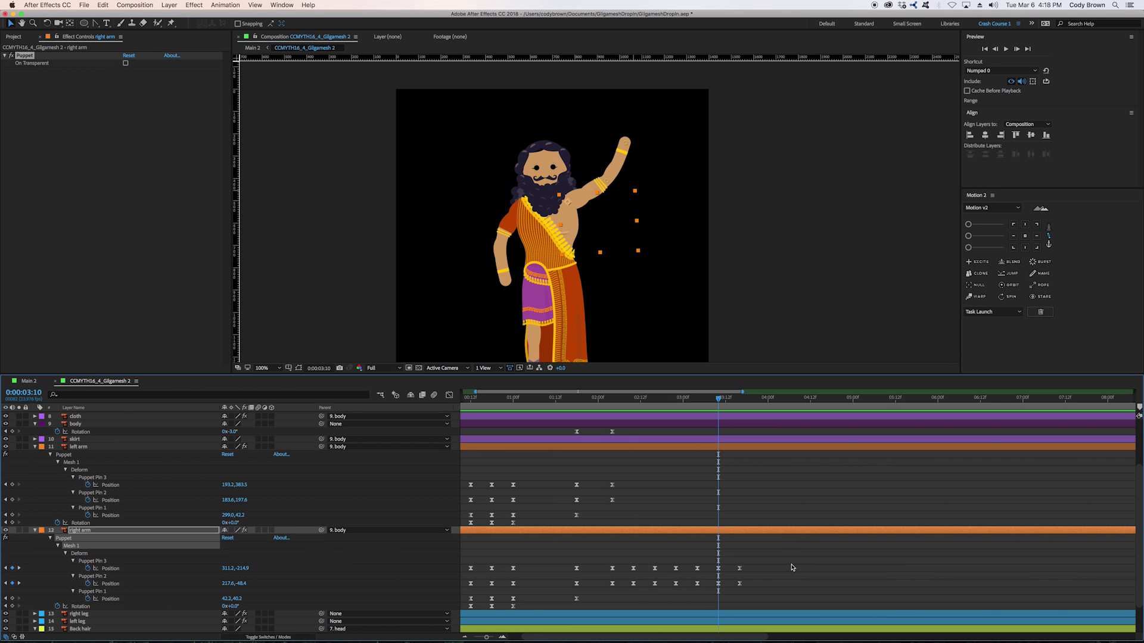
{"action": "key", "text": "space"}
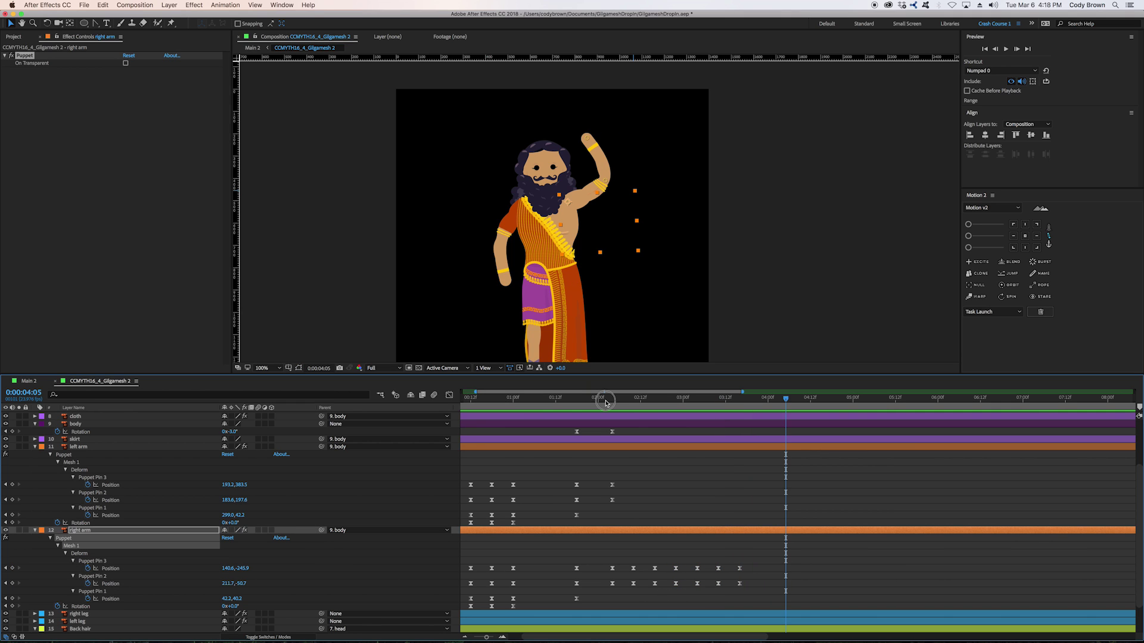
{"action": "key", "text": "space"}
Delete the right arm's last pair of puppet pin keyframes at 0:00:03:16 and go back to 0:00:03:04.
{"action": "mouse_move", "coordinate": [735, 395]}
{"action": "left_mouse_down"}
{"action": "mouse_move", "coordinate": [720, 399]}
{"action": "mouse_move", "coordinate": [740, 399]}
{"action": "left_mouse_up"}
{"action": "left_click_drag", "start_coordinate": [761, 553], "coordinate": [723, 602]}
{"action": "key", "text": "Delete"}
{"action": "left_click", "coordinate": [697, 398]}
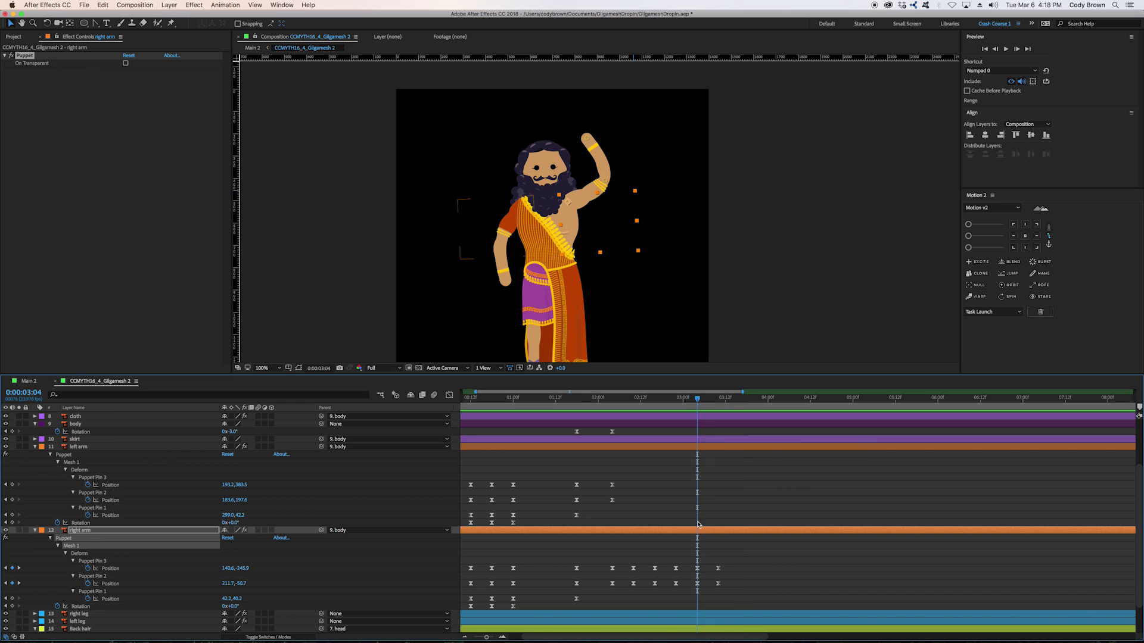
{"action": "left_click", "coordinate": [685, 544]}
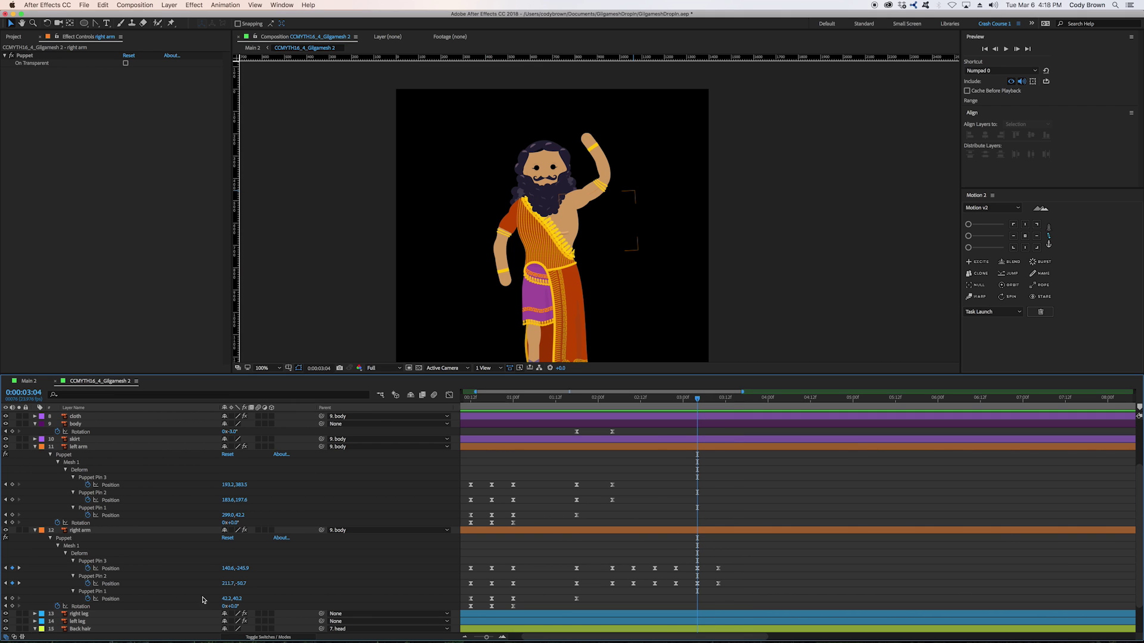
Add a Rotation keyframe to the right arm at 0:00:03:10 and preview the wave.
{"action": "left_click", "coordinate": [12, 606]}
{"action": "left_click", "coordinate": [778, 573]}
{"action": "key", "text": "space"}
{"action": "left_click_drag", "start_coordinate": [720, 586], "coordinate": [719, 607]}
{"action": "left_click", "coordinate": [735, 565]}
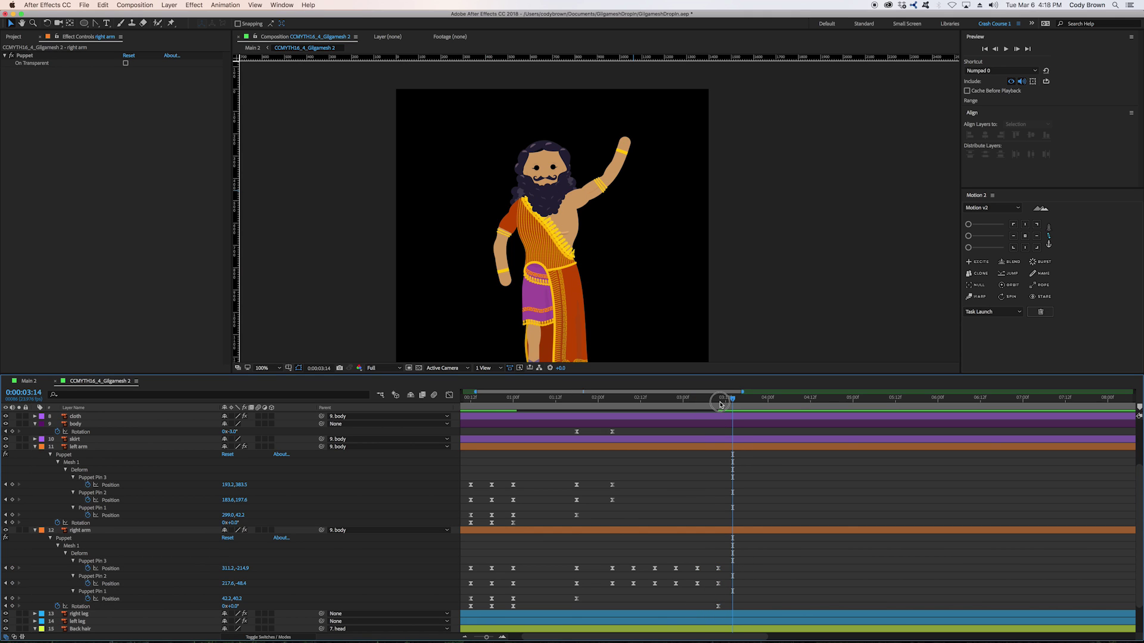
{"action": "key", "text": "space"}
Copy the right arm's hand-on-hip puppet pin keyframes from 0:00:01:18, paste them at 0:00:03:20, and preview the wave.
{"action": "left_click_drag", "start_coordinate": [596, 554], "coordinate": [555, 613]}
{"action": "key", "text": "ctrl+c"}
{"action": "key", "text": "ctrl+v"}
{"action": "left_click_drag", "start_coordinate": [719, 403], "coordinate": [557, 406]}
{"action": "key", "text": "space"}
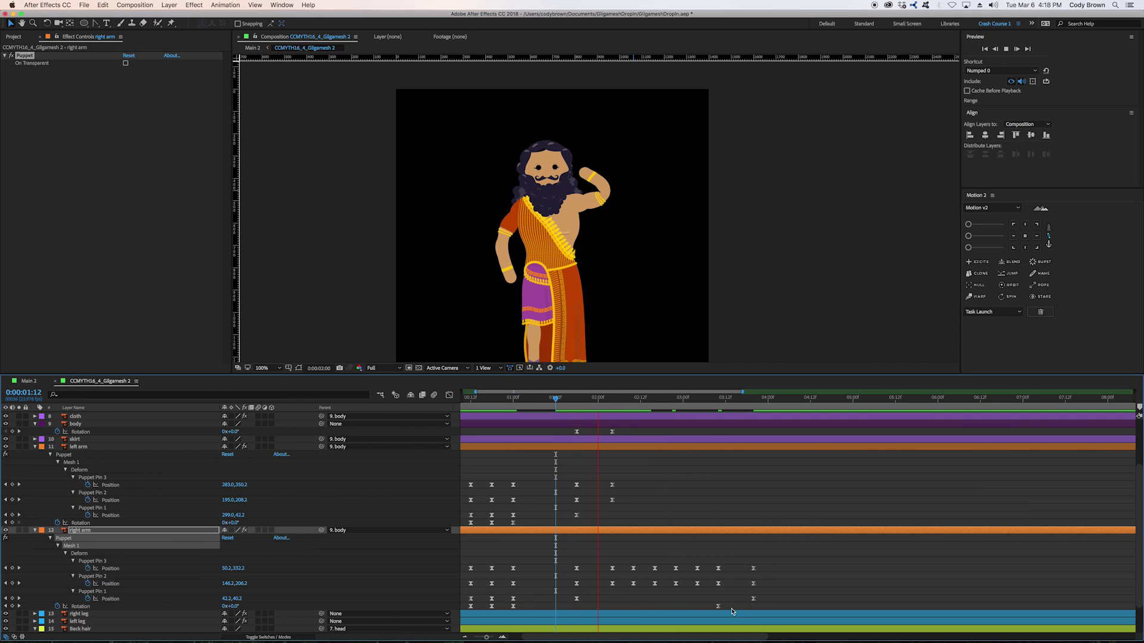
Delete the right arm's Rotation keyframe at 0:00:03:10 and replay the wave, returning to 0:00:01:18.
{"action": "left_click_drag", "start_coordinate": [738, 609], "coordinate": [689, 606]}
{"action": "key", "text": "Delete"}
{"action": "left_click", "coordinate": [723, 592]}
{"action": "key", "text": "space"}
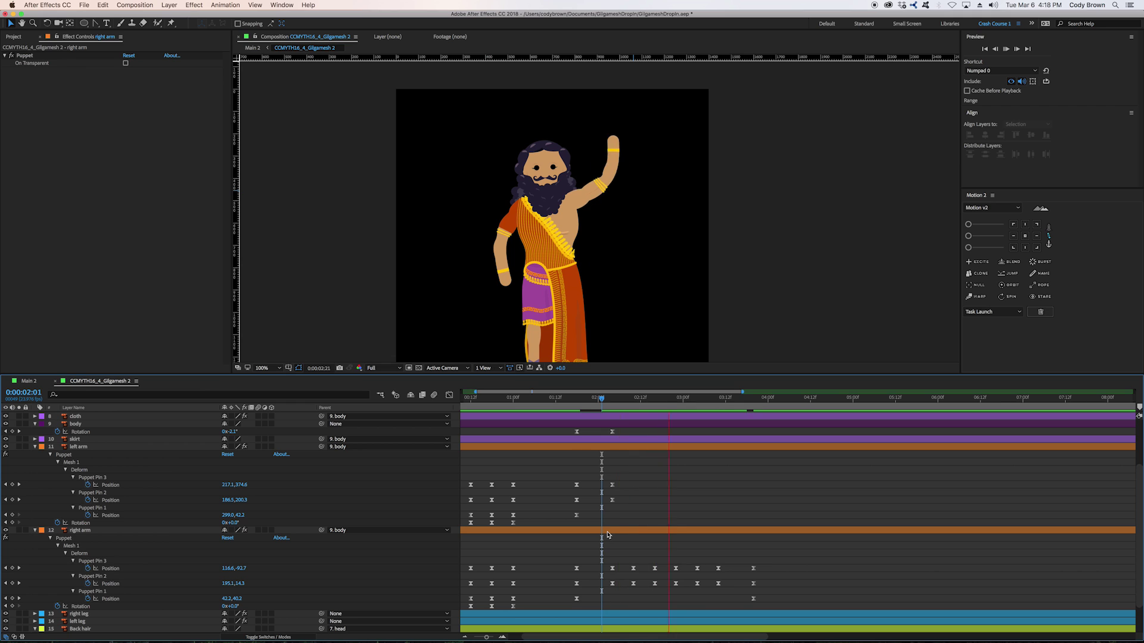
{"action": "left_click", "coordinate": [578, 400]}
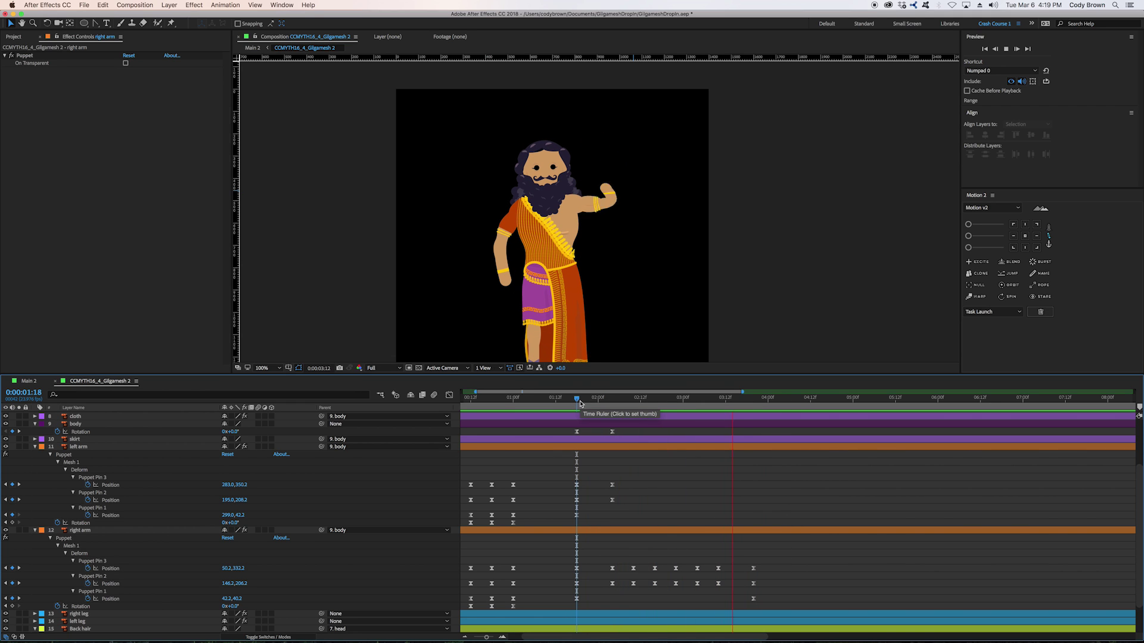
{"action": "key", "text": "space"}
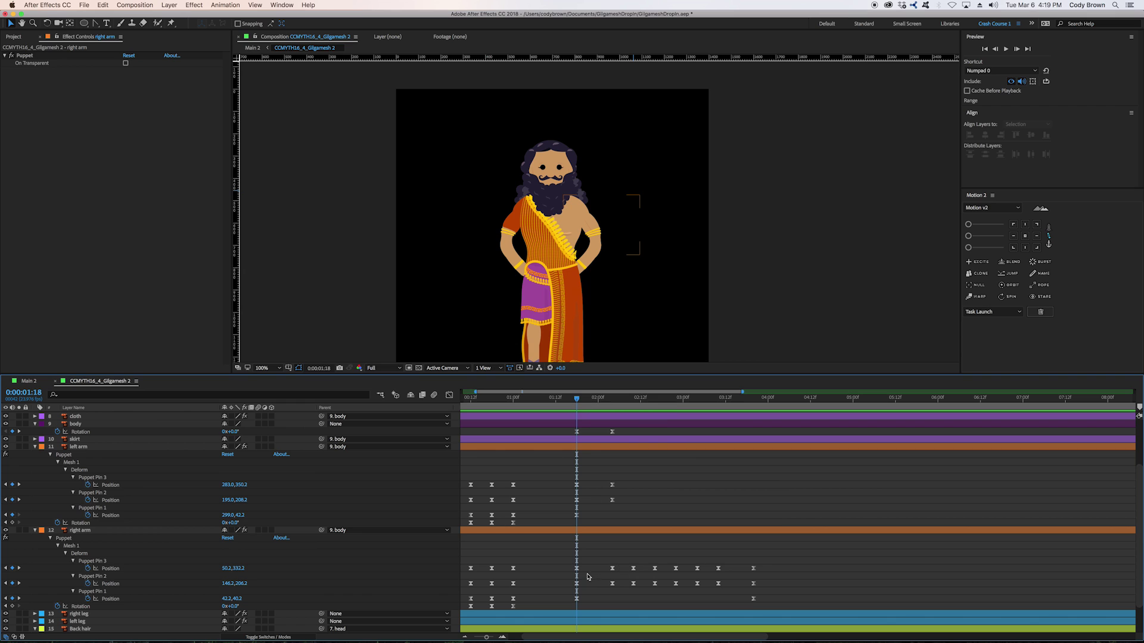
Add a 0° Rotation keyframe to the right arm and place it at 0:00:02:04.
{"action": "left_click", "coordinate": [12, 607]}
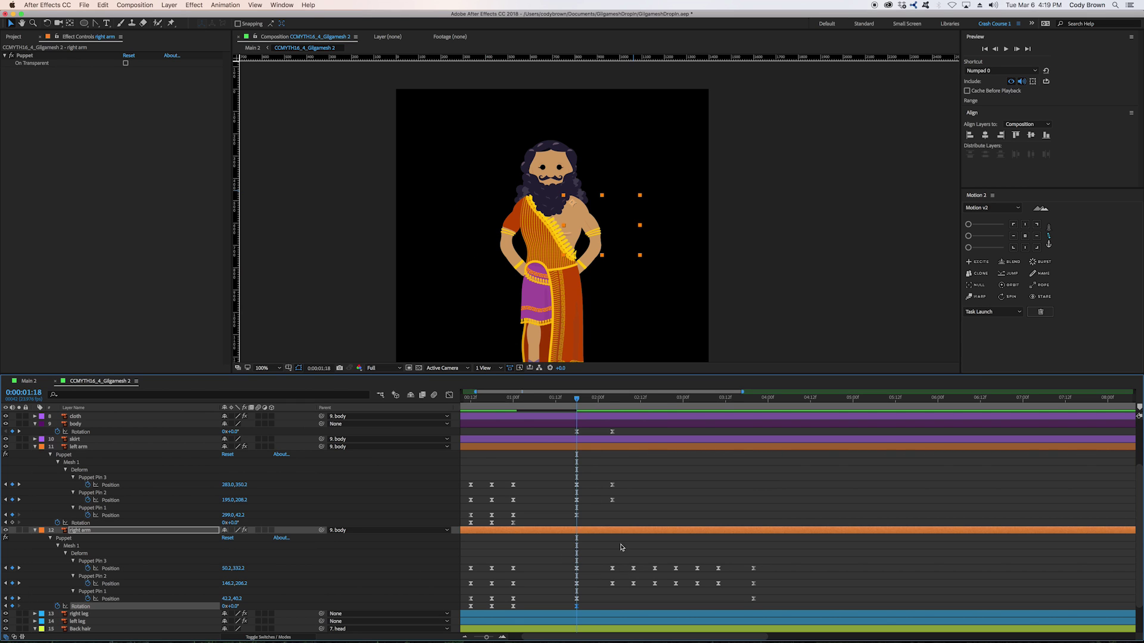
{"action": "left_click", "coordinate": [606, 559]}
{"action": "left_click", "coordinate": [607, 405]}
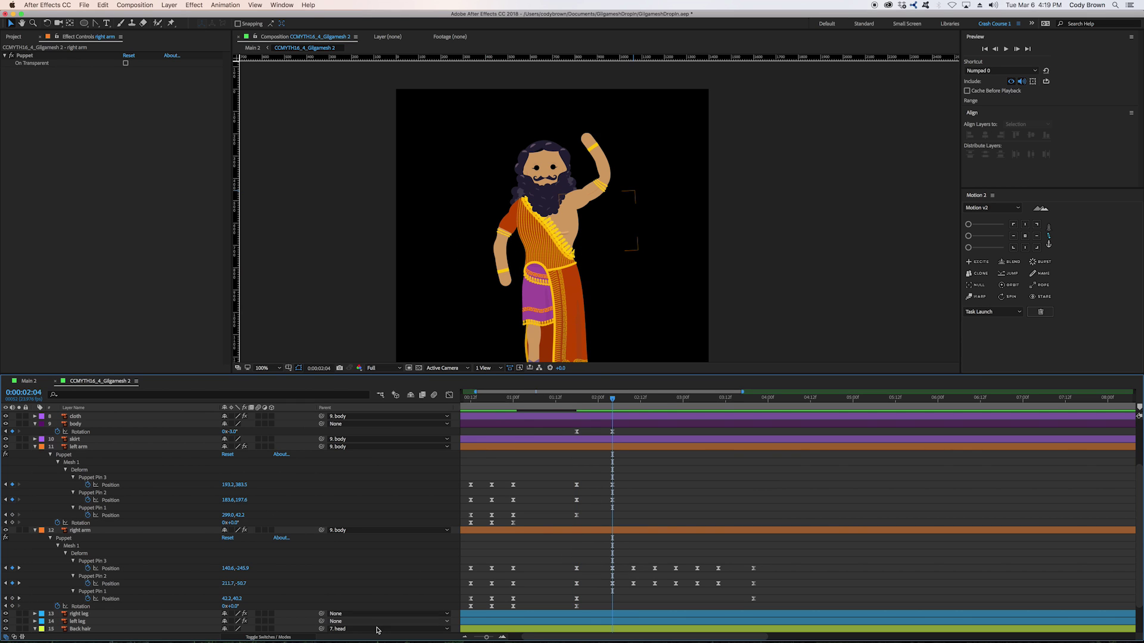
{"action": "left_click_drag", "start_coordinate": [577, 606], "coordinate": [612, 607]}
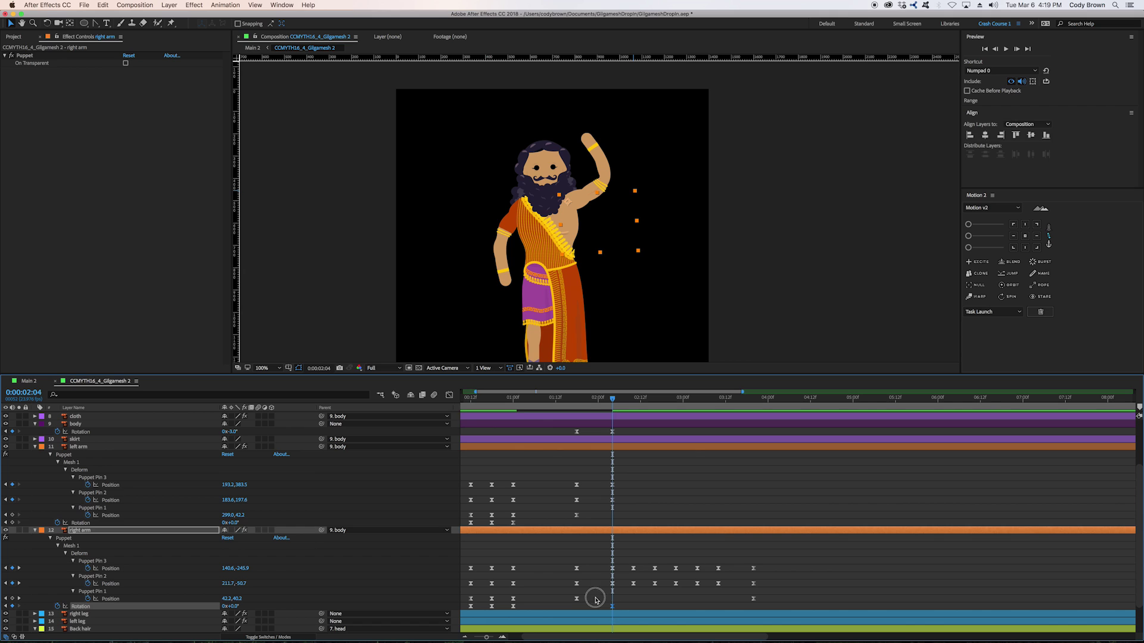
{"action": "left_click", "coordinate": [686, 477]}
Set the right arm's Rotation to 2° at 0:00:03:10 and key a new overshoot Rotation at 0:00:03:20.
{"action": "left_click", "coordinate": [719, 399]}
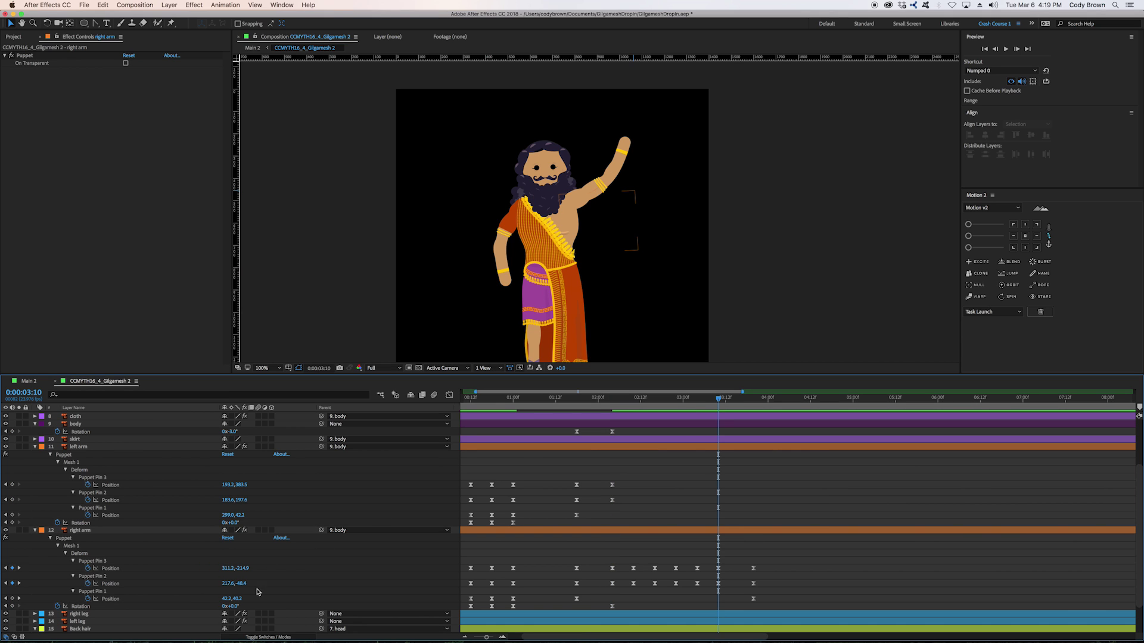
{"action": "left_click", "coordinate": [319, 599]}
{"action": "left_click", "coordinate": [750, 403]}
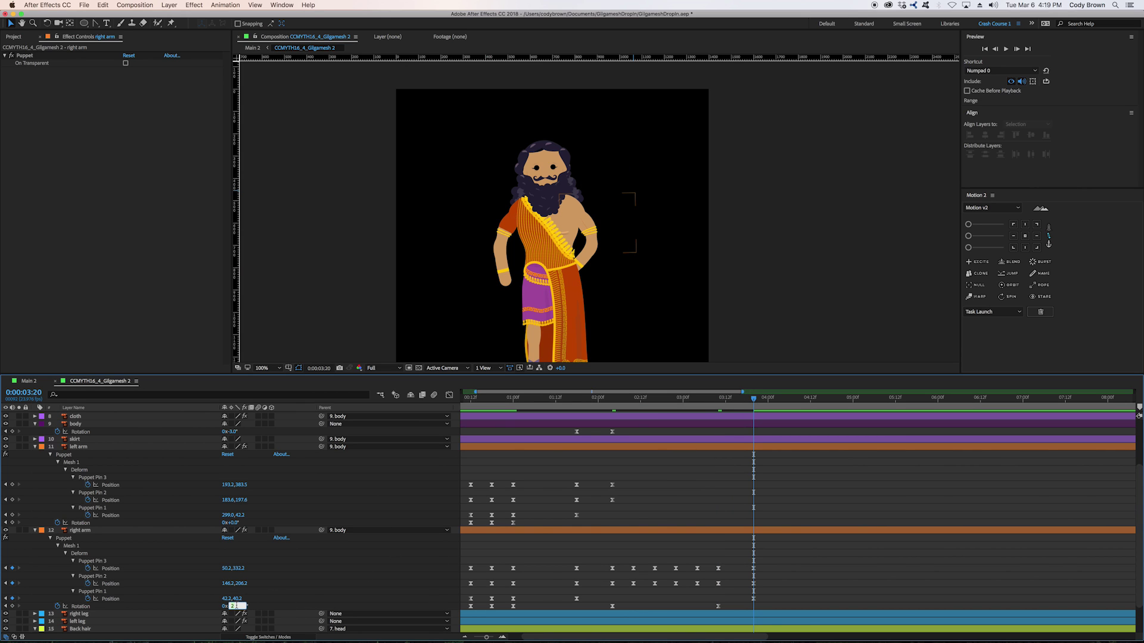
{"action": "key", "text": "Return"}
Settle the right arm with a 0° Rotation keyframe at 0:00:04:00.
{"action": "key", "text": "Page_Down"}
{"action": "key", "text": "Page_Down"}
{"action": "key", "text": "Page_Down"}
{"action": "key", "text": "Page_Down"}
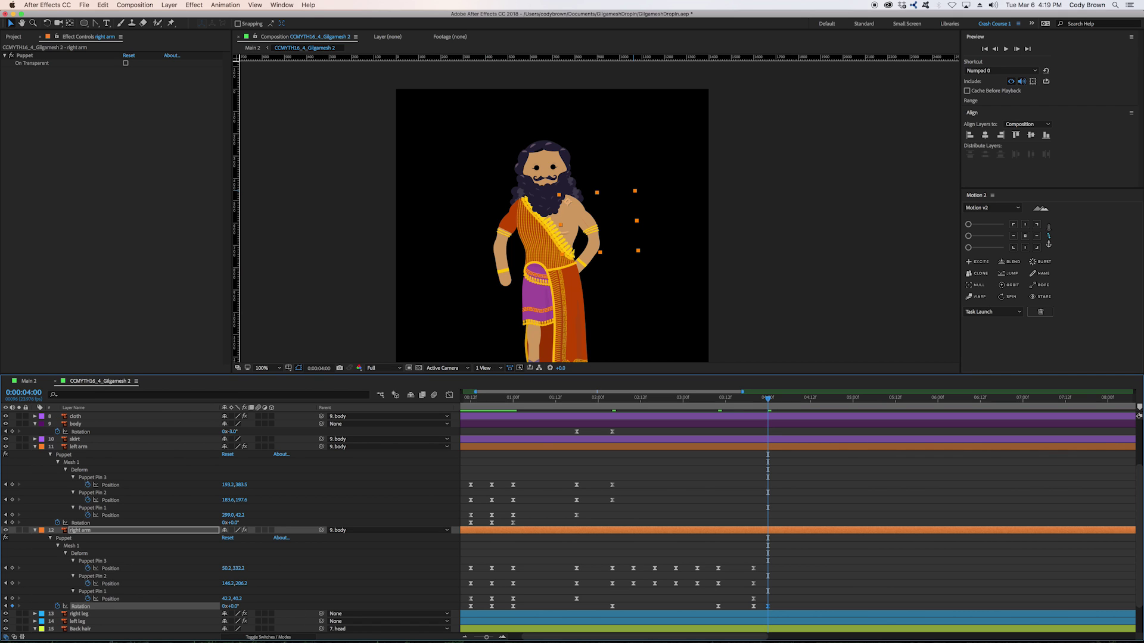
{"action": "left_click", "coordinate": [781, 480]}
Copy the body's two lean Rotation keyframes, paste them at 0:00:03:10, and time-reverse the pasted pair.
{"action": "left_click", "coordinate": [721, 398]}
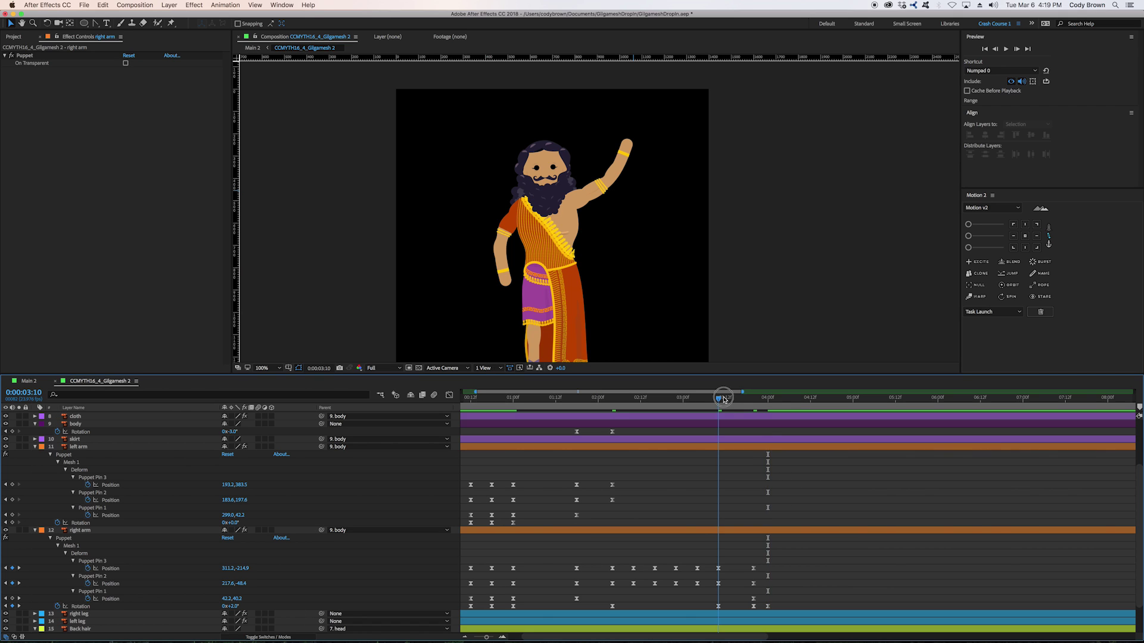
{"action": "left_click_drag", "start_coordinate": [643, 430], "coordinate": [570, 439]}
{"action": "key", "text": "super+c"}
{"action": "key", "text": "super+v"}
{"action": "right_click", "coordinate": [718, 433]}
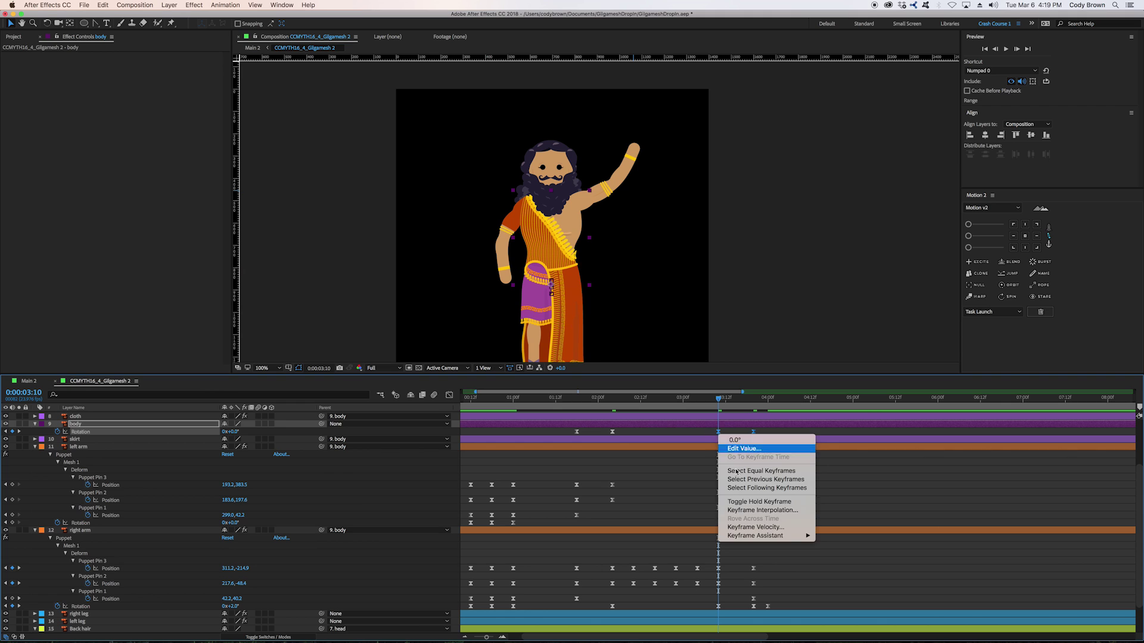
{"action": "mouse_move", "coordinate": [789, 539]}
{"action": "left_click", "coordinate": [846, 614]}
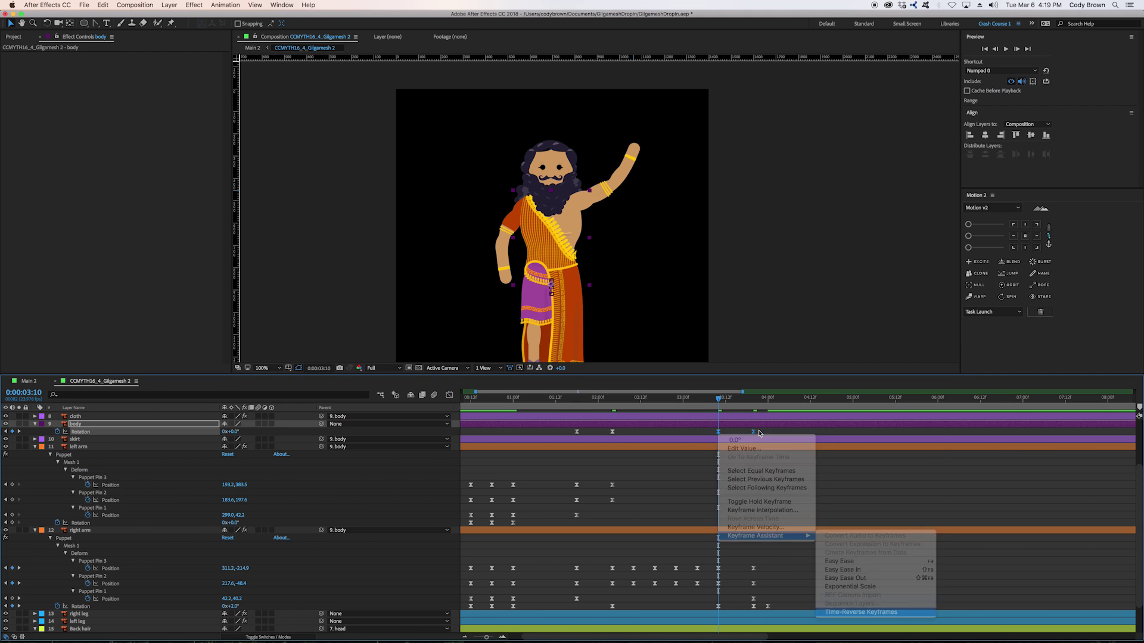
At 0:00:03:04, set the body's Rotation to -2° as anticipation and preview the motion.
{"action": "left_click", "coordinate": [696, 399]}
{"action": "left_click", "coordinate": [696, 433]}
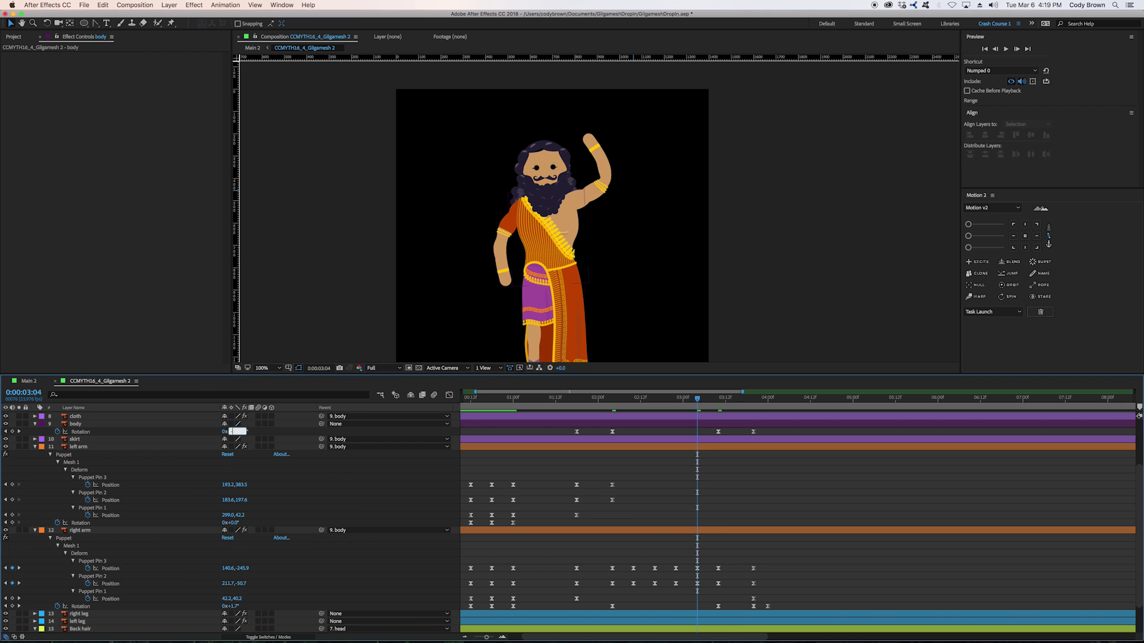
{"action": "type", "text": "-3"}
{"action": "key", "text": "Return"}
{"action": "left_click", "coordinate": [717, 398]}
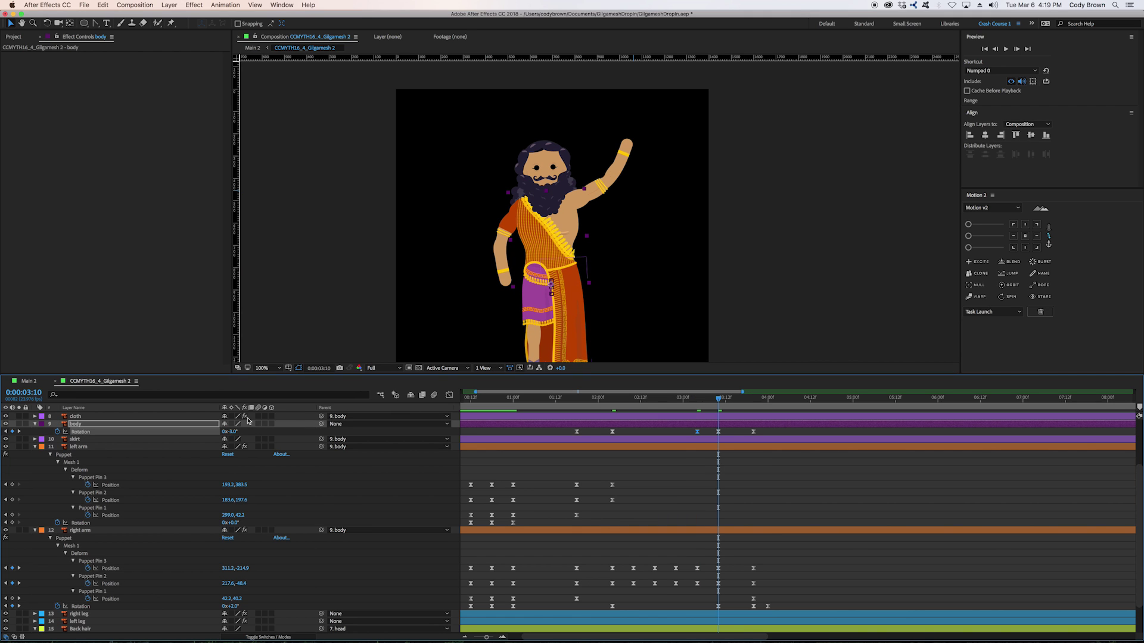
{"action": "left_click", "coordinate": [273, 434]}
{"action": "key", "text": "space"}
Adjust the body's Rotation at 0:00:03:20, settle it at 0° at 0:00:04:00, and preview the return.
{"action": "left_click_drag", "start_coordinate": [787, 401], "coordinate": [775, 403]}
{"action": "left_click", "coordinate": [753, 432]}
{"action": "left_click", "coordinate": [755, 404]}
{"action": "left_click", "coordinate": [238, 432]}
{"action": "key", "text": "space"}
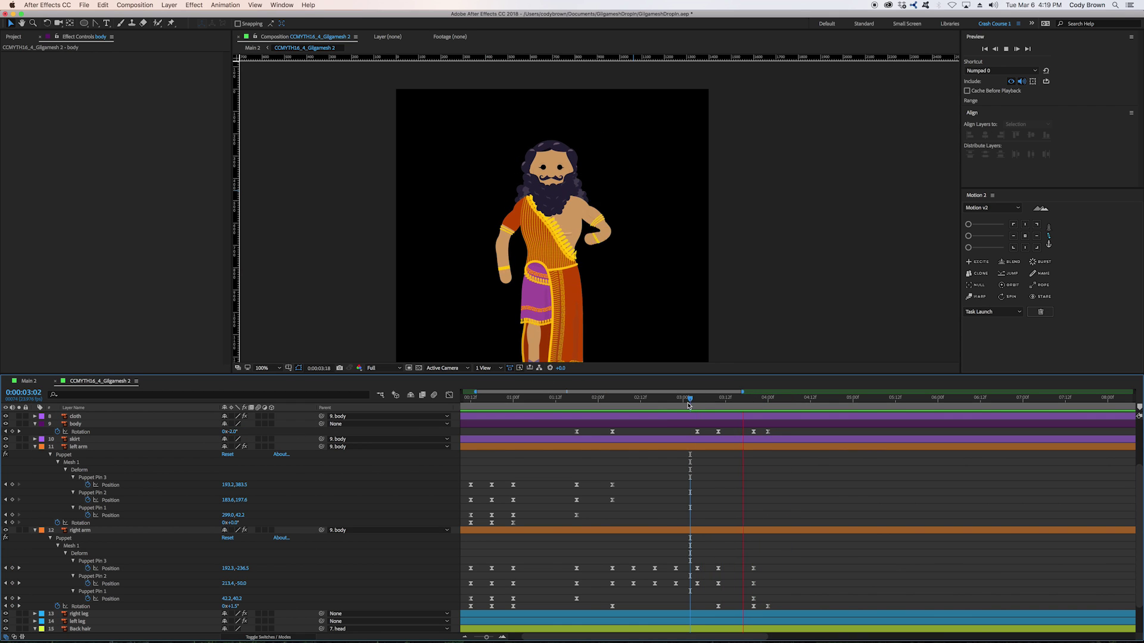
Copy the left arm's Puppet Pin 2 and 3 keyframes, paste them at 0:00:03:10, time-reverse them, and preview.
{"action": "left_click_drag", "start_coordinate": [543, 474], "coordinate": [643, 510]}
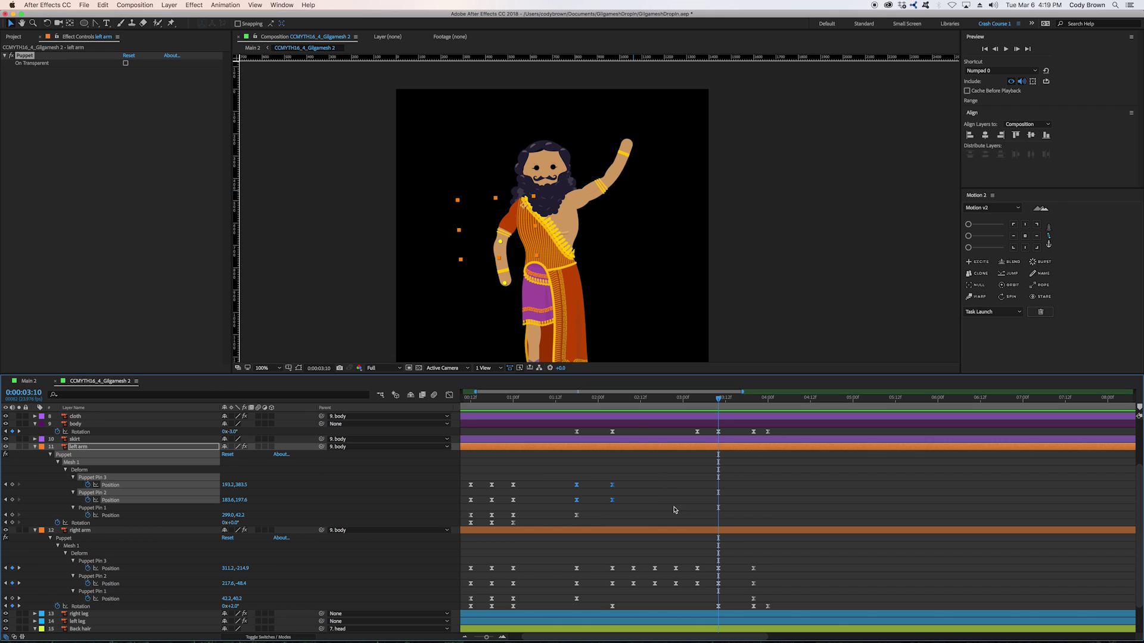
{"action": "key", "text": "ctrl+c"}
{"action": "key", "text": "ctrl+v"}
{"action": "right_click", "coordinate": [718, 485]}
{"action": "mouse_move", "coordinate": [763, 588]}
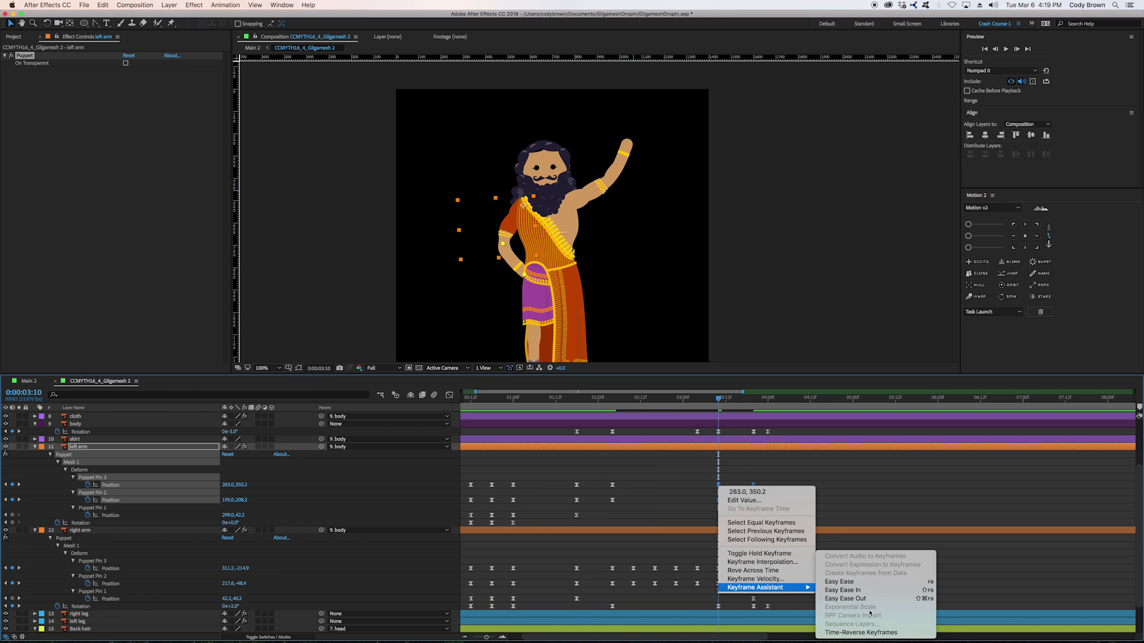
{"action": "left_click", "coordinate": [877, 633]}
{"action": "key", "text": "space"}
{"action": "key", "text": "space"}
Key an outstretched right arm pose midway between 0:00:03:10 and 0:00:03:20, and preview the full wave.
{"action": "left_click", "coordinate": [718, 399]}
{"action": "key", "text": "Page_Down"}
{"action": "key", "text": "Page_Down"}
{"action": "key", "text": "Page_Down"}
{"action": "key", "text": "Page_Down"}
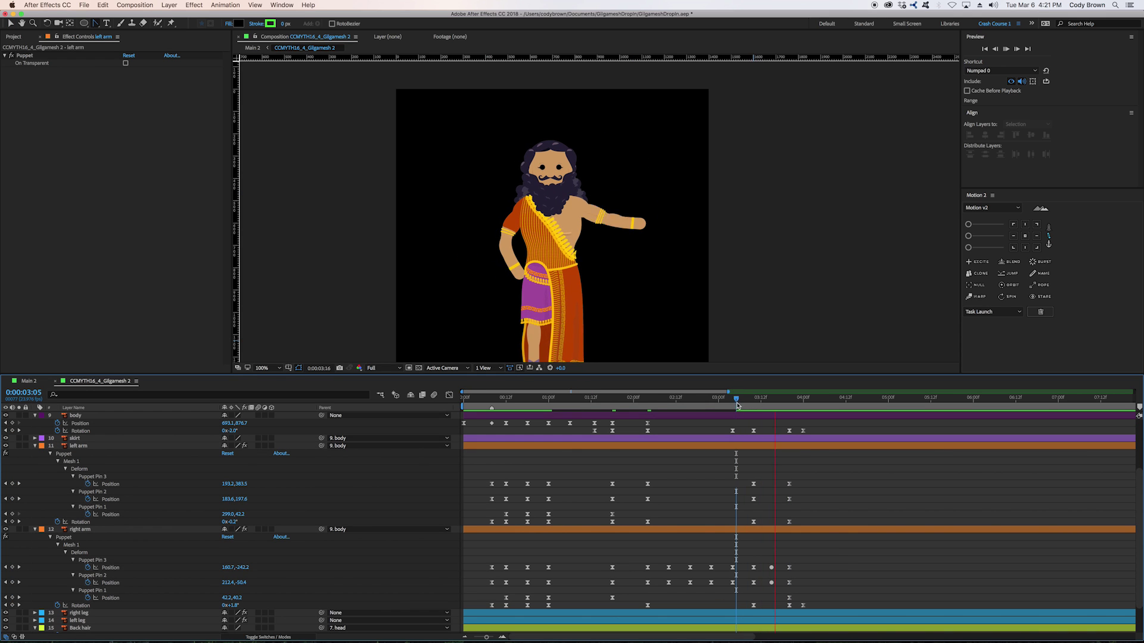
{"action": "key", "text": "space"}
{"action": "left_click", "coordinate": [606, 400]}
{"action": "key", "text": "space"}
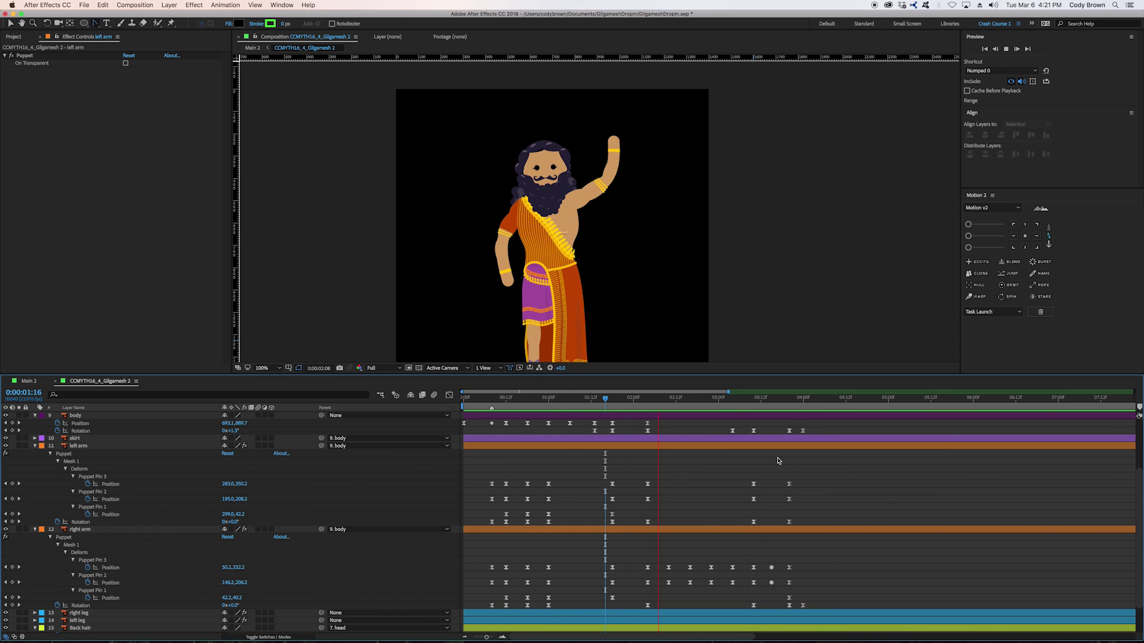
Copy the left arm's Rotation keyframe from 0:00:03:20 and paste it at 0:00:04:00.
{"action": "left_click", "coordinate": [806, 398]}
{"action": "left_click", "coordinate": [788, 522]}
{"action": "key", "text": "super+c"}
{"action": "key", "text": "super+v"}
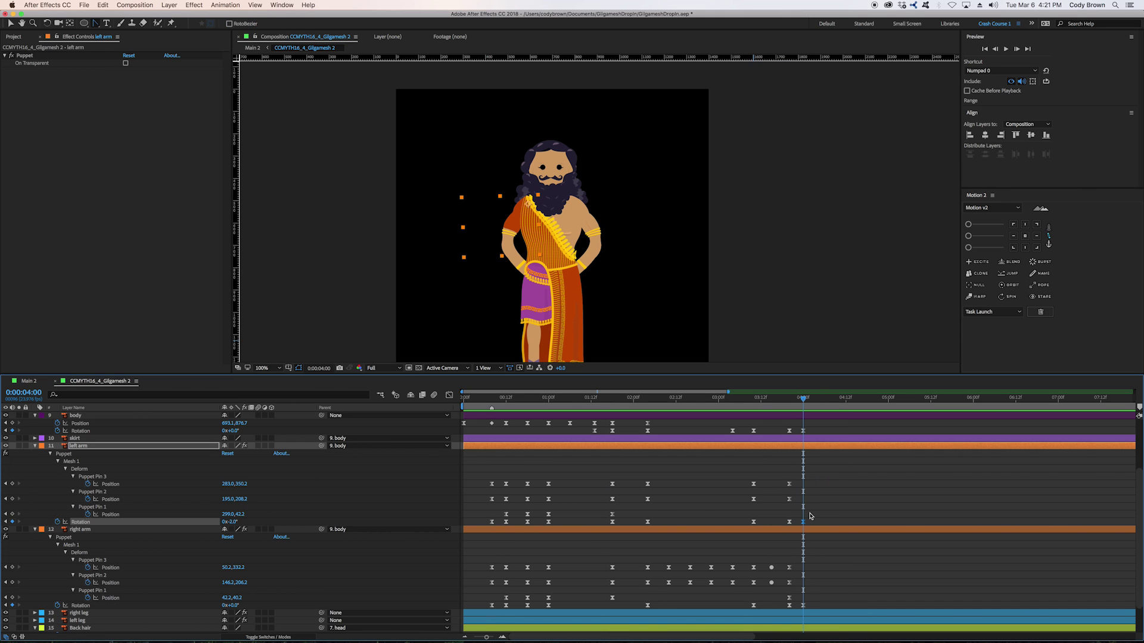
Set the left arm's Rotation at 0:00:03:20 to -3°.
{"action": "left_click", "coordinate": [805, 509]}
{"action": "left_click", "coordinate": [787, 402]}
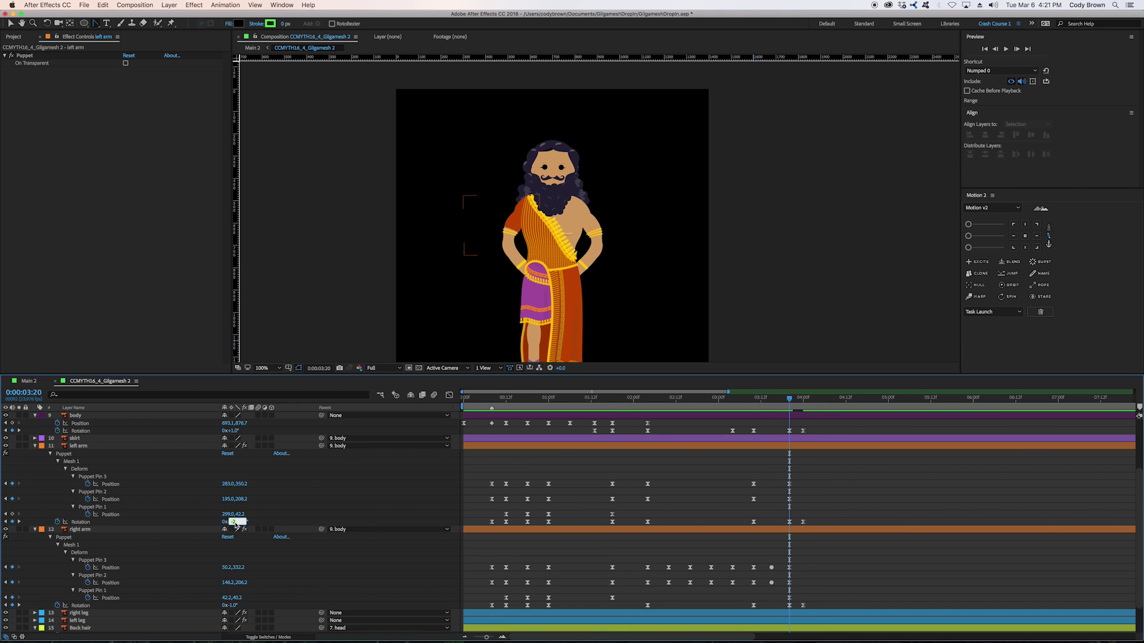
{"action": "key", "text": "Return"}
Copy the body's Position keyframe from 0:00:02:04 and build Position keyframes at 0:00:03:04, 0:00:03:10, 0:00:03:20 and 0:00:04:00 for the return.
{"action": "left_click", "coordinate": [647, 423]}
{"action": "key", "text": "super+c"}
{"action": "key", "text": "super+v"}
{"action": "left_click", "coordinate": [805, 400]}
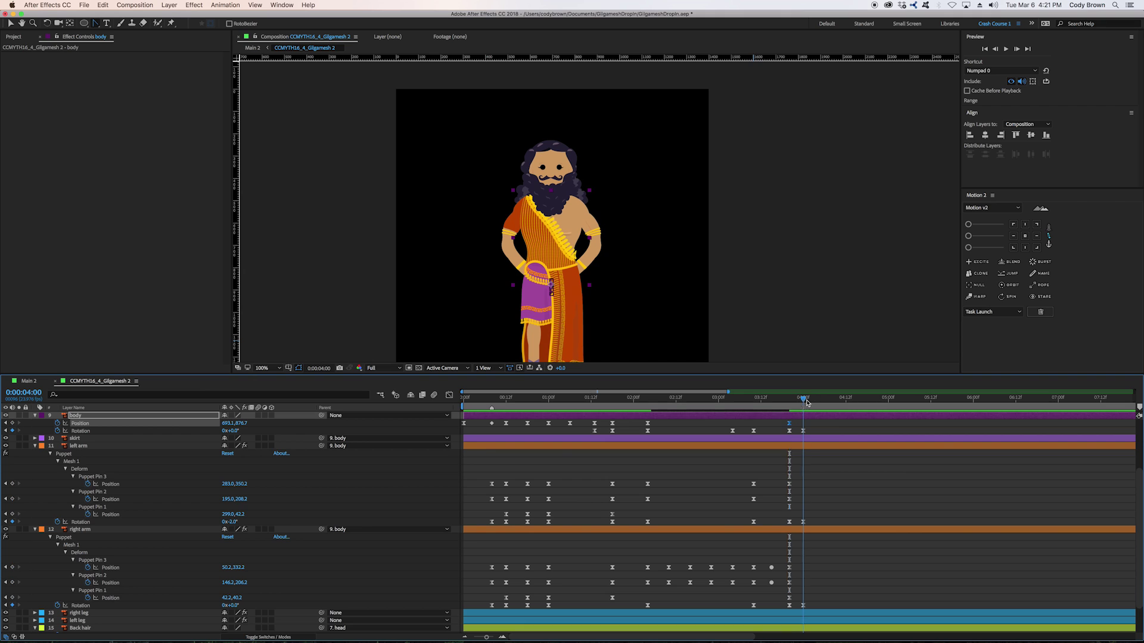
{"action": "left_click", "coordinate": [755, 400]}
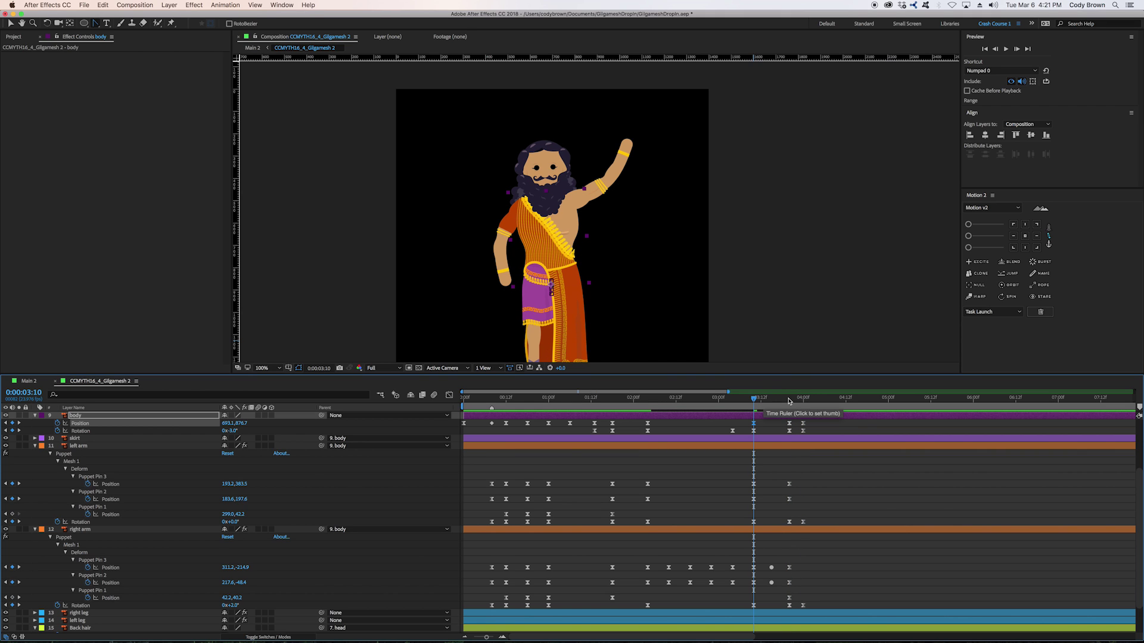
{"action": "left_click", "coordinate": [788, 402]}
{"action": "key", "text": "super+v"}
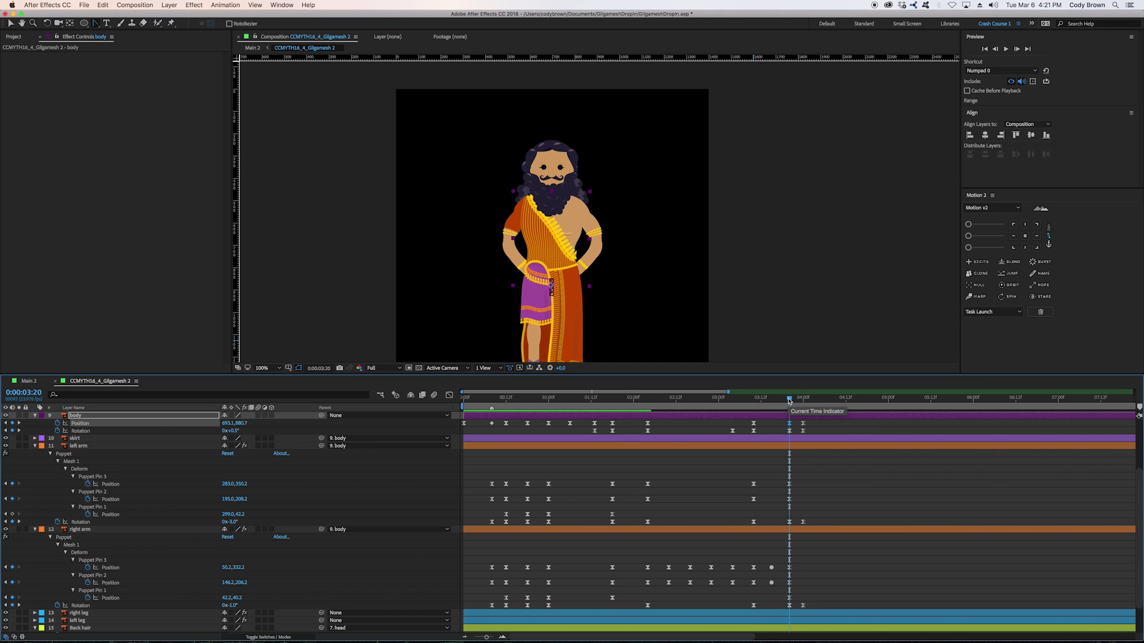
{"action": "left_click_drag", "start_coordinate": [752, 400], "coordinate": [732, 403]}
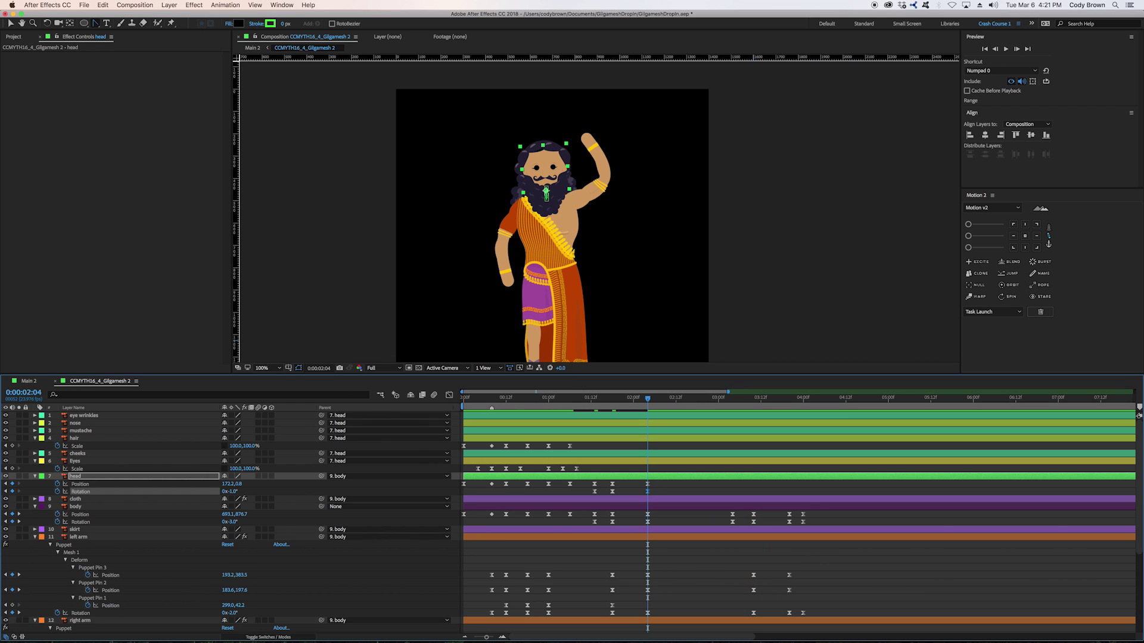
Nudge the head slightly up and left at 0:00:02:04 to follow its tilt.
{"action": "left_click", "coordinate": [80, 484]}
{"action": "key", "text": "Left"}
{"action": "key", "text": "Left"}
{"action": "key", "text": "Up"}
{"action": "key", "text": "Up"}
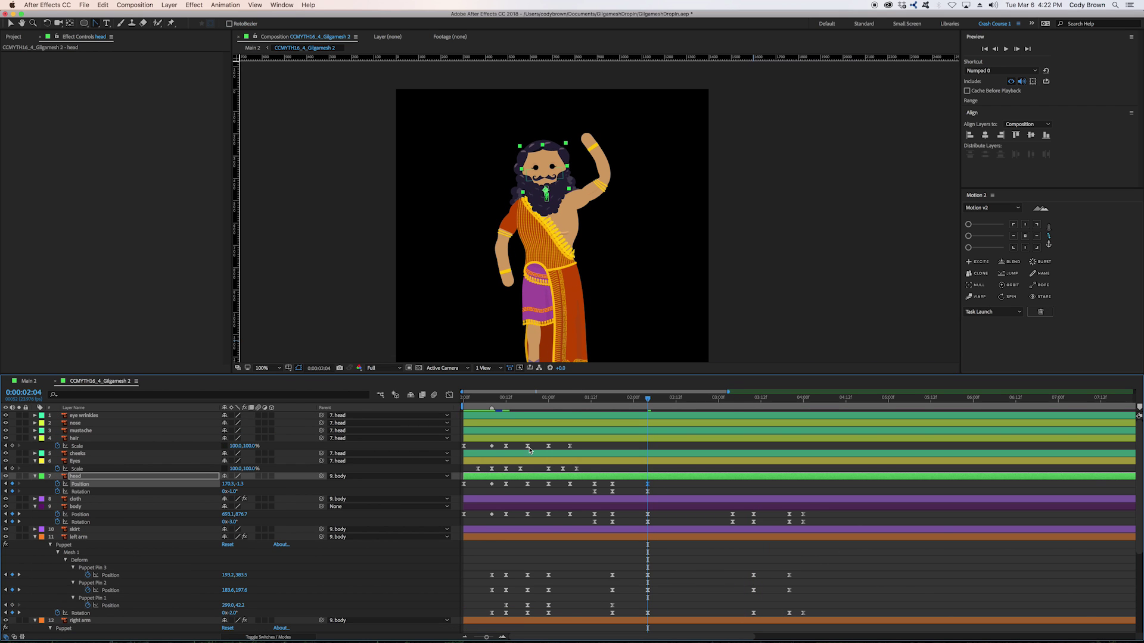
Key the head's Position and Rotation at 0:00:03:04 in the rest pose, with Rotation at 0°.
{"action": "left_click", "coordinate": [732, 399]}
{"action": "left_click_drag", "start_coordinate": [658, 480], "coordinate": [641, 496]}
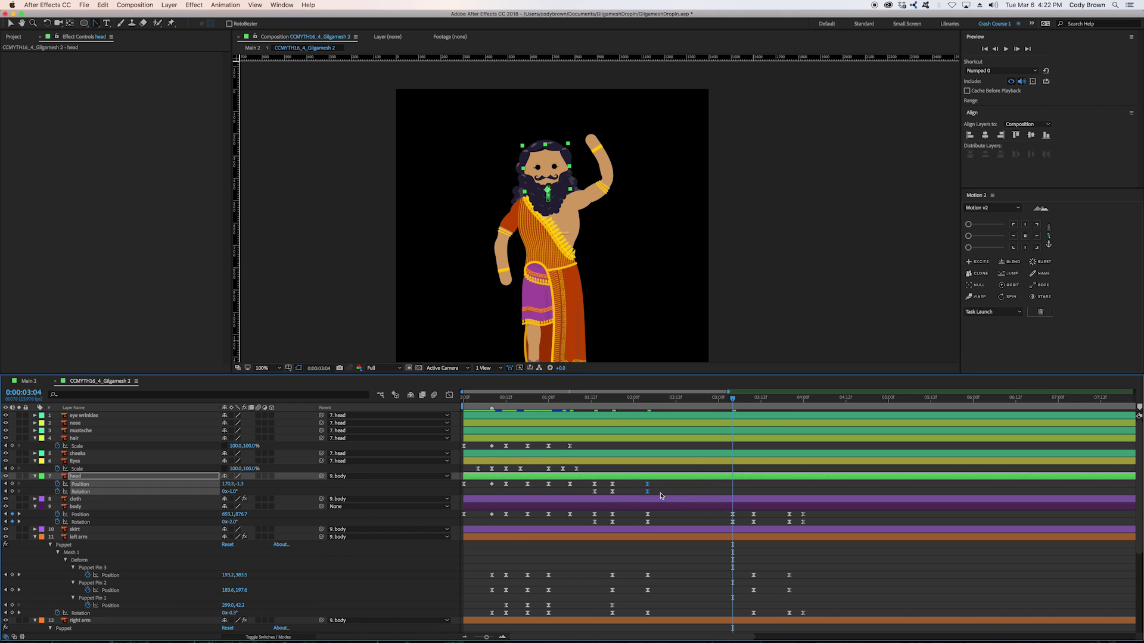
{"action": "left_click", "coordinate": [720, 490]}
{"action": "left_click", "coordinate": [710, 477]}
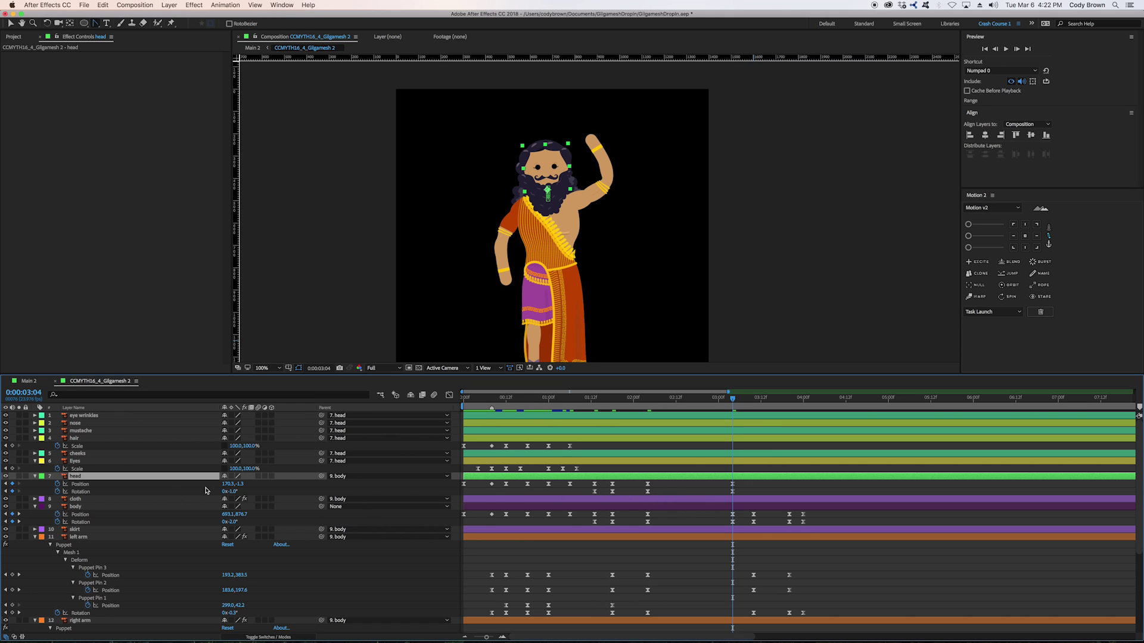
{"action": "type", "text": "0"}
{"action": "key", "text": "Return"}
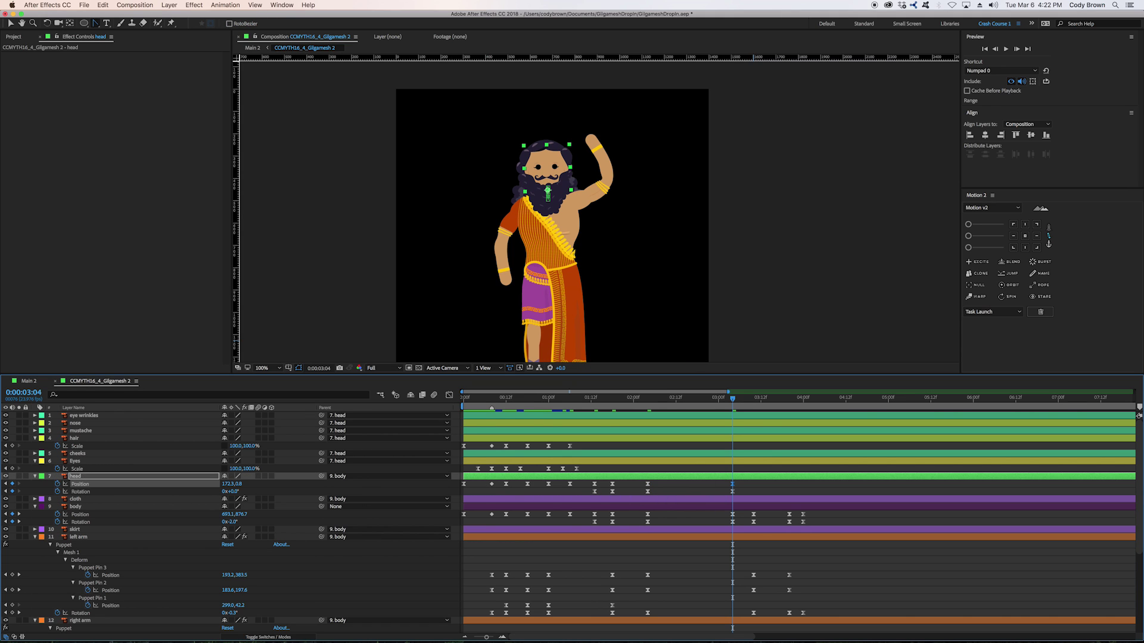
Paste the head's 0:00:02:04 keyframes at 0:00:03:10, set Rotation to -2°, and nudge the head further up and left.
{"action": "left_click_drag", "start_coordinate": [666, 481], "coordinate": [644, 493]}
{"action": "key", "text": "super+c"}
{"action": "key", "text": "super+v"}
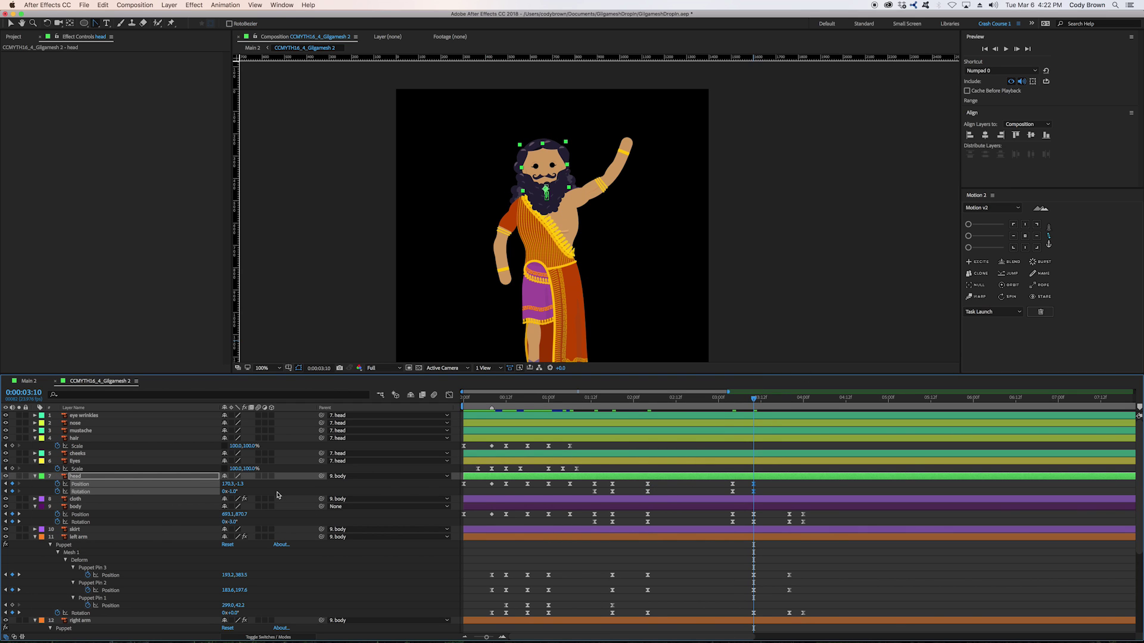
{"action": "left_click", "coordinate": [277, 495]}
{"action": "type", "text": "-2"}
{"action": "key", "text": "Return"}
{"action": "key", "text": "Left"}
{"action": "key", "text": "Up"}
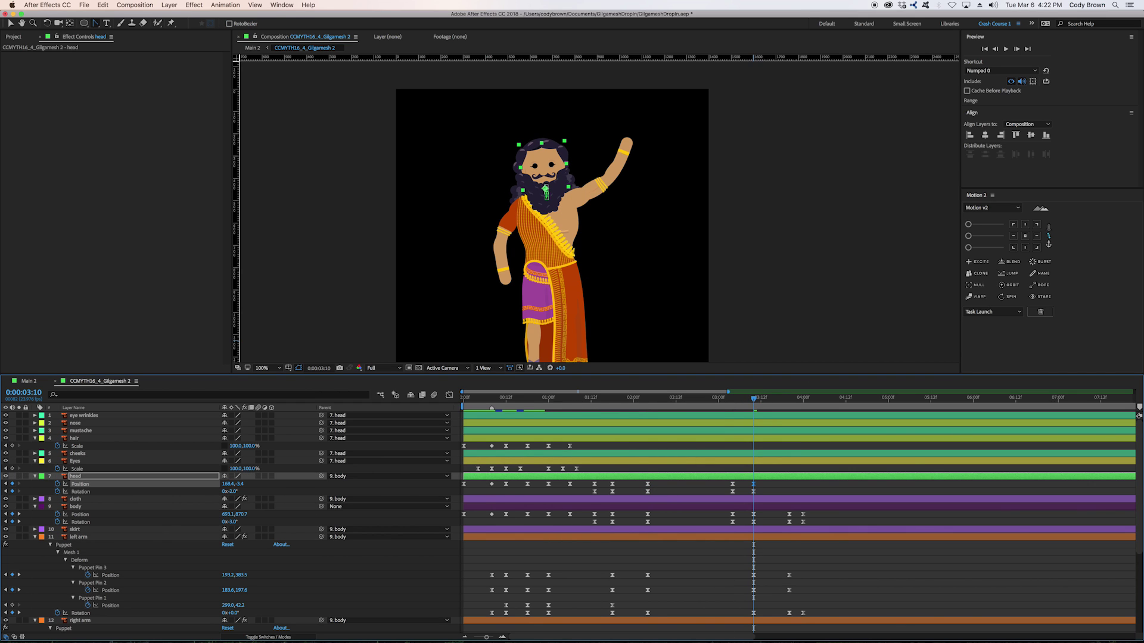
Key the head at 0:00:03:20 with a Rotation of 1° and its Position shifted slightly right and down.
{"action": "key", "text": "k"}
{"action": "left_click", "coordinate": [260, 494]}
{"action": "left_click", "coordinate": [624, 478]}
{"action": "left_click_drag", "start_coordinate": [764, 480], "coordinate": [737, 485]}
{"action": "left_click", "coordinate": [599, 485]}
{"action": "left_click", "coordinate": [595, 483]}
{"action": "key", "text": "super+c"}
{"action": "key", "text": "super+v"}
{"action": "key", "text": "Right"}
{"action": "key", "text": "Down"}
{"action": "key", "text": "Down"}
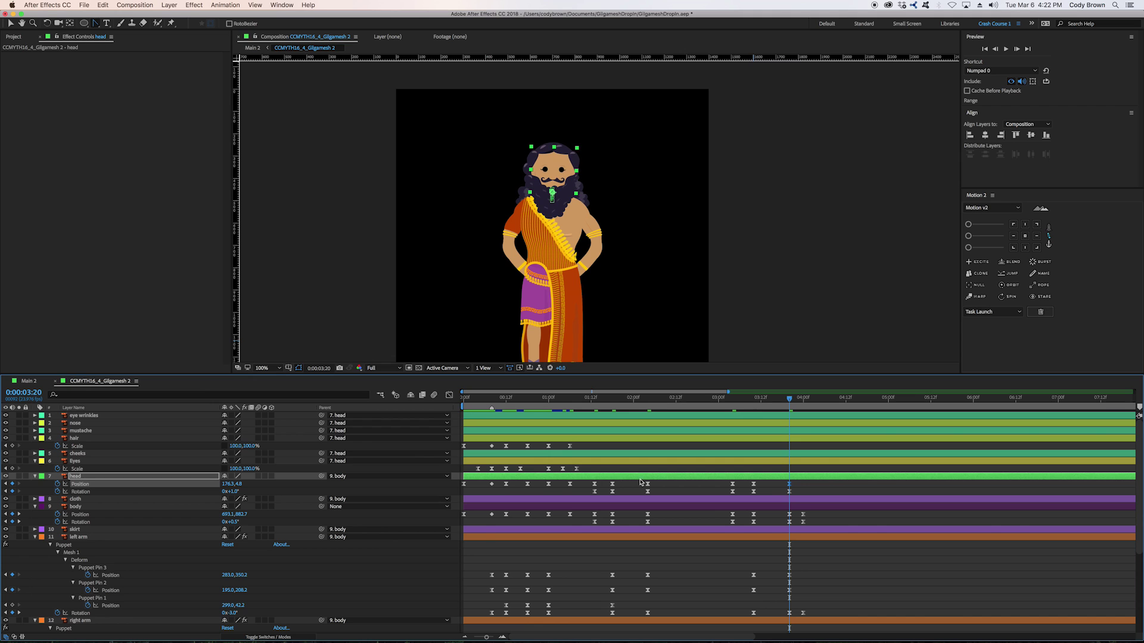
Copy the head's Position and Rotation keyframes from 0:00:01:13, paste them at 0:00:04:00, and preview the animation.
{"action": "left_click_drag", "start_coordinate": [602, 484], "coordinate": [592, 493]}
{"action": "key", "text": "super+c"}
{"action": "key", "text": "super+v"}
{"action": "left_click", "coordinate": [809, 488]}
{"action": "left_click", "coordinate": [732, 403]}
{"action": "key", "text": "space"}
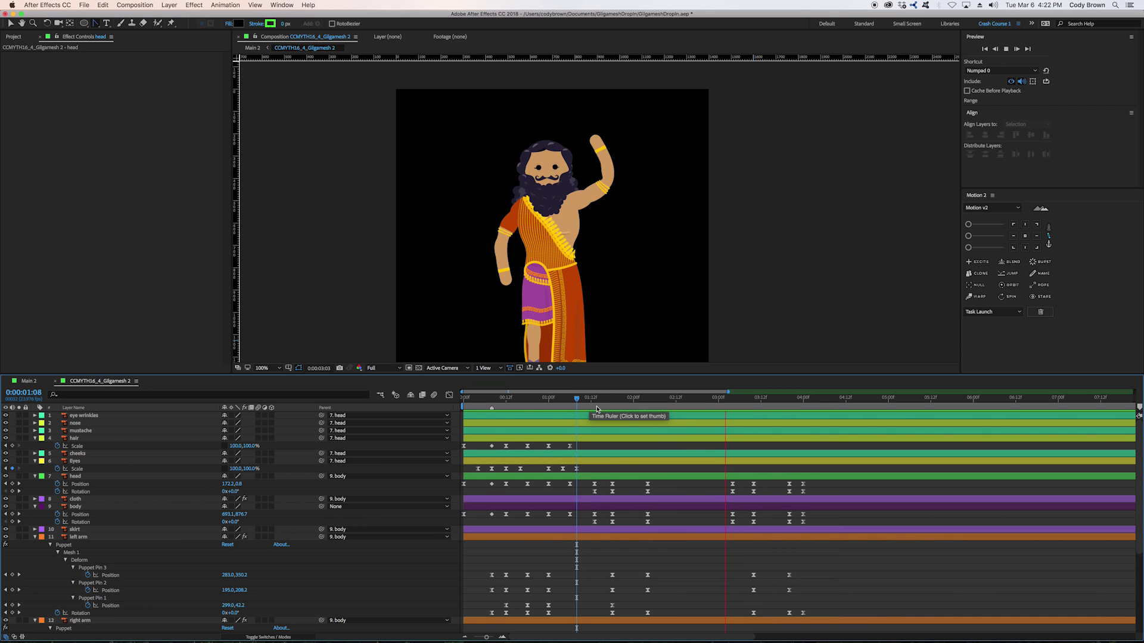
Paste the eyes' three blink Scale keyframes at four more points, from about 0:00:01:14 to 0:00:04:07.
{"action": "left_click", "coordinate": [596, 406]}
{"action": "left_click_drag", "start_coordinate": [595, 468], "coordinate": [539, 473]}
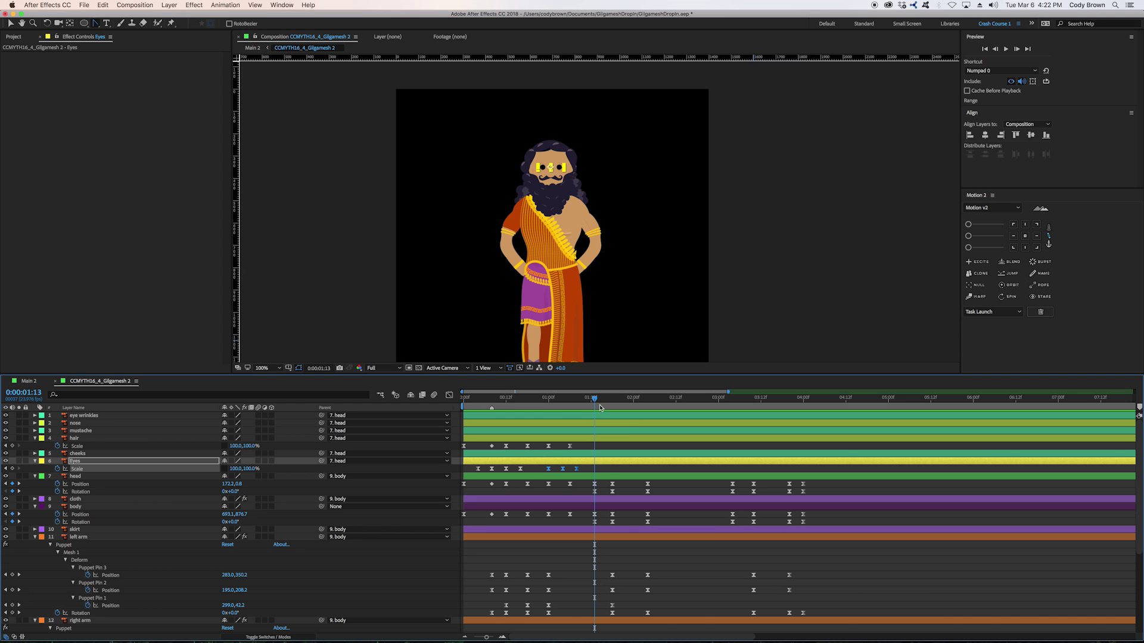
{"action": "left_click", "coordinate": [640, 469]}
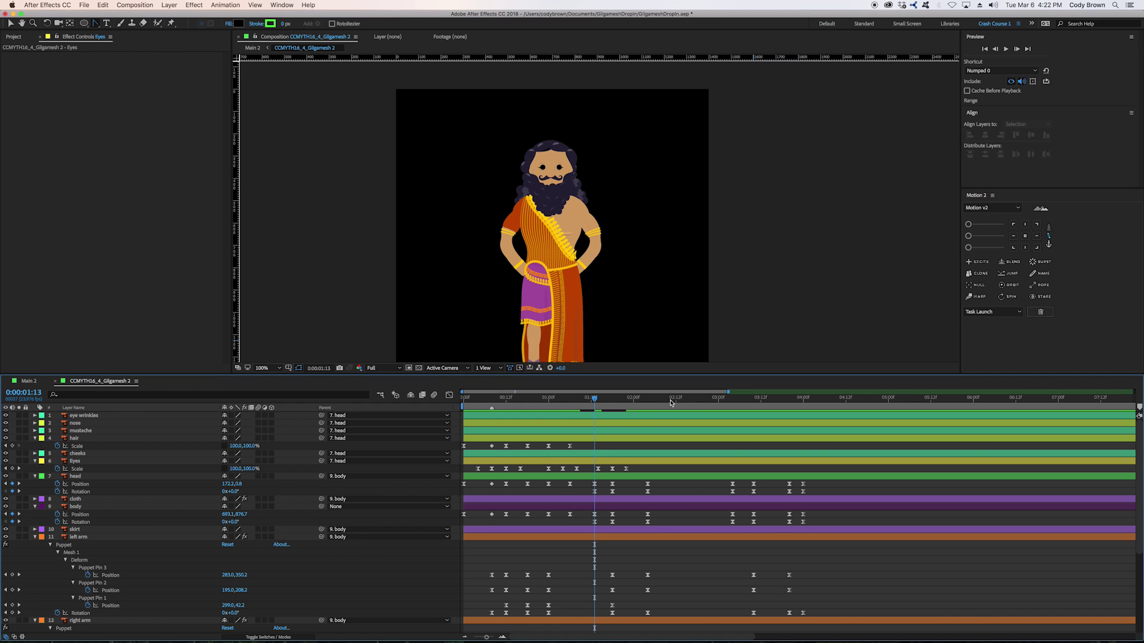
{"action": "left_click", "coordinate": [672, 399]}
{"action": "left_click_drag", "start_coordinate": [612, 472], "coordinate": [747, 418]}
{"action": "left_click", "coordinate": [783, 400]}
{"action": "left_click", "coordinate": [828, 398]}
{"action": "key", "text": "super+v"}
{"action": "left_click", "coordinate": [829, 492]}
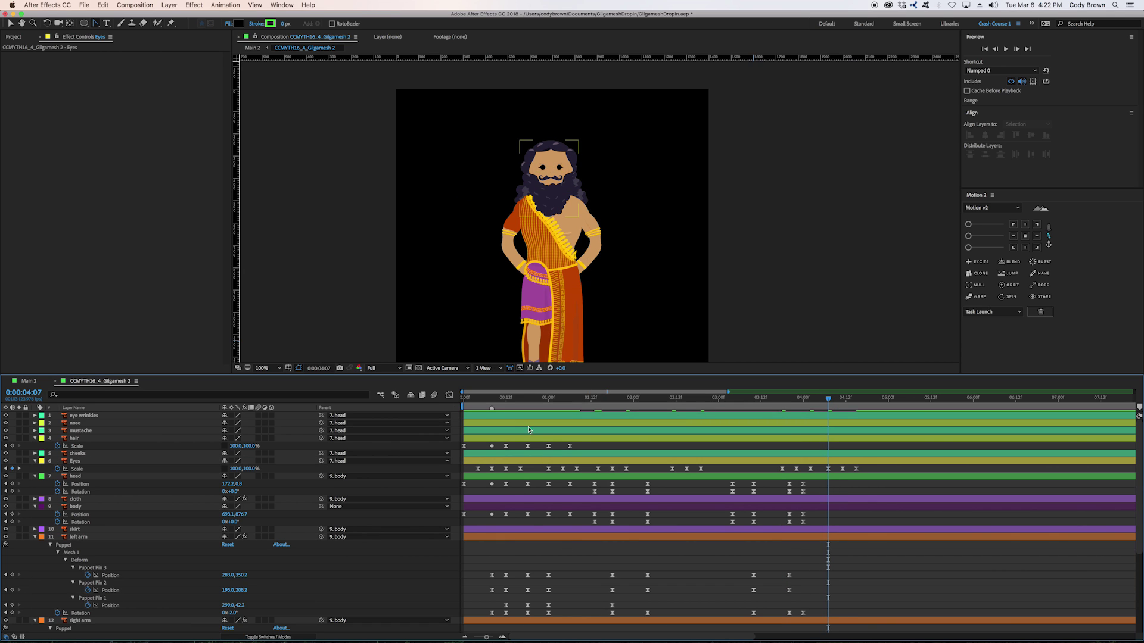
End the work area at 0:00:05:00 and preview the character in the Main 2 composition.
{"action": "left_click_drag", "start_coordinate": [939, 400], "coordinate": [888, 404]}
{"action": "key", "text": "n"}
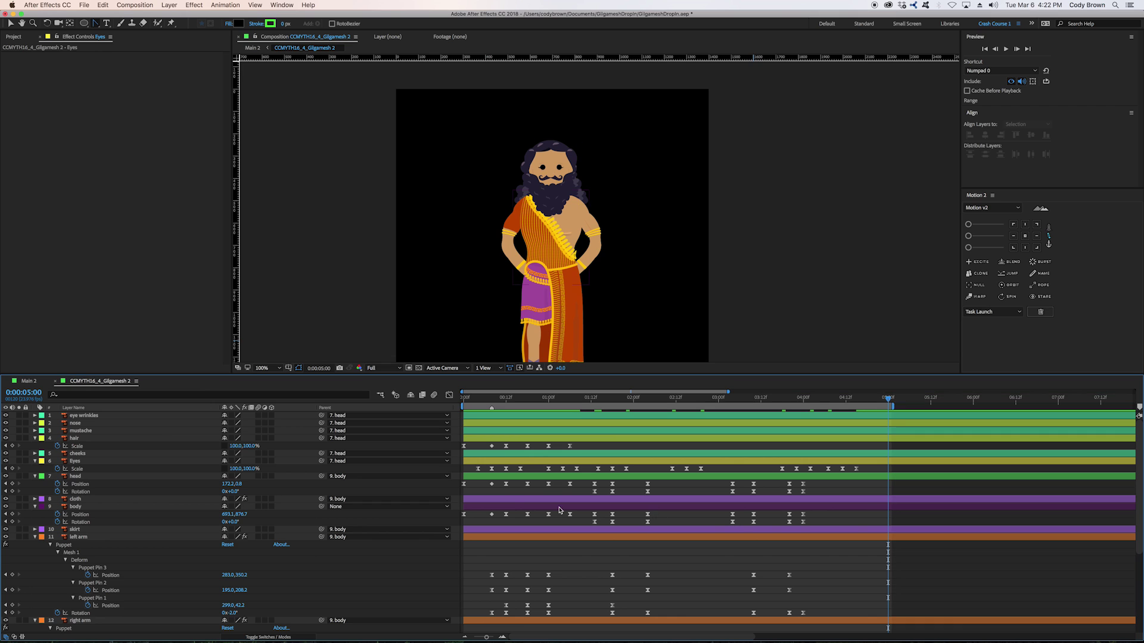
{"action": "left_click", "coordinate": [13, 382]}
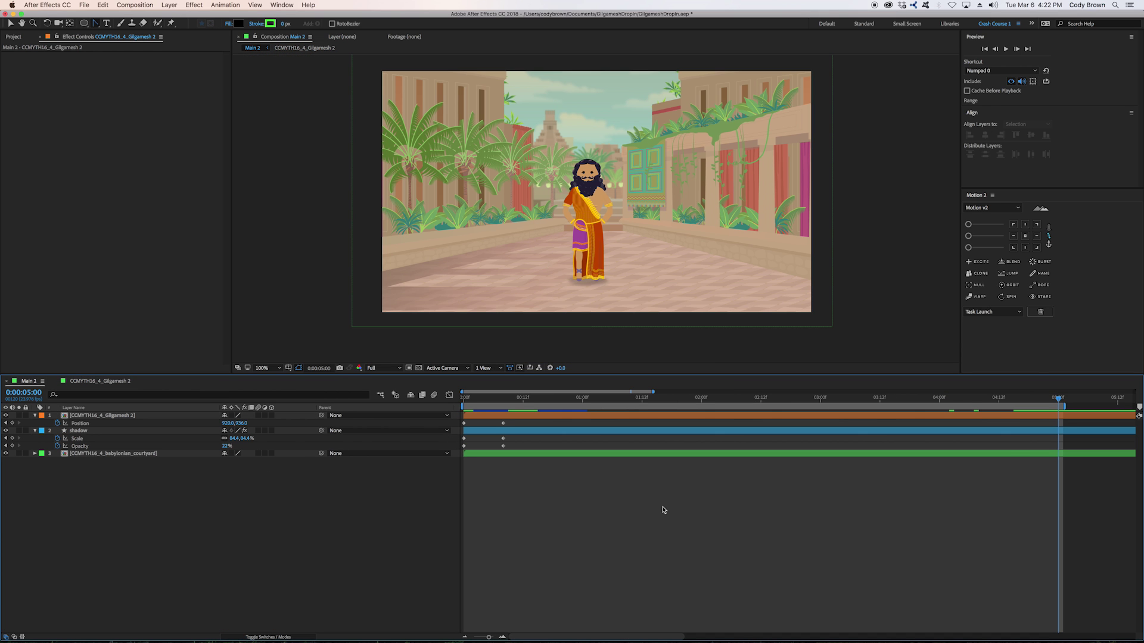
{"action": "key", "text": "space"}
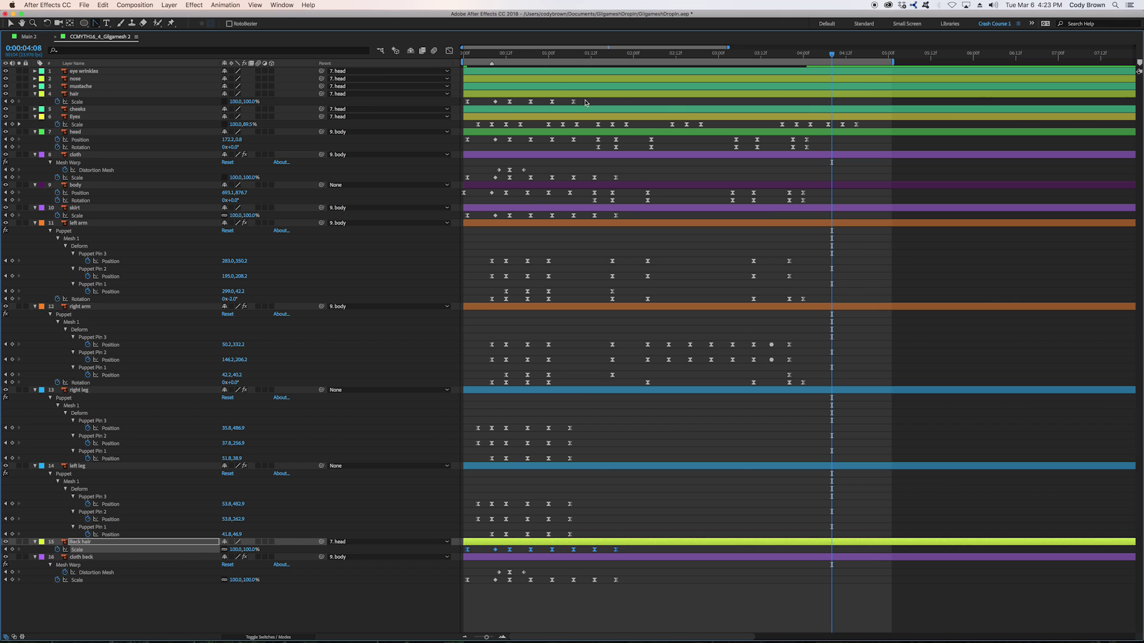
Delay the hair and back hair Scale keyframes and the head's Rotation keyframes by one more frame.
{"action": "left_click", "coordinate": [429, 102]}
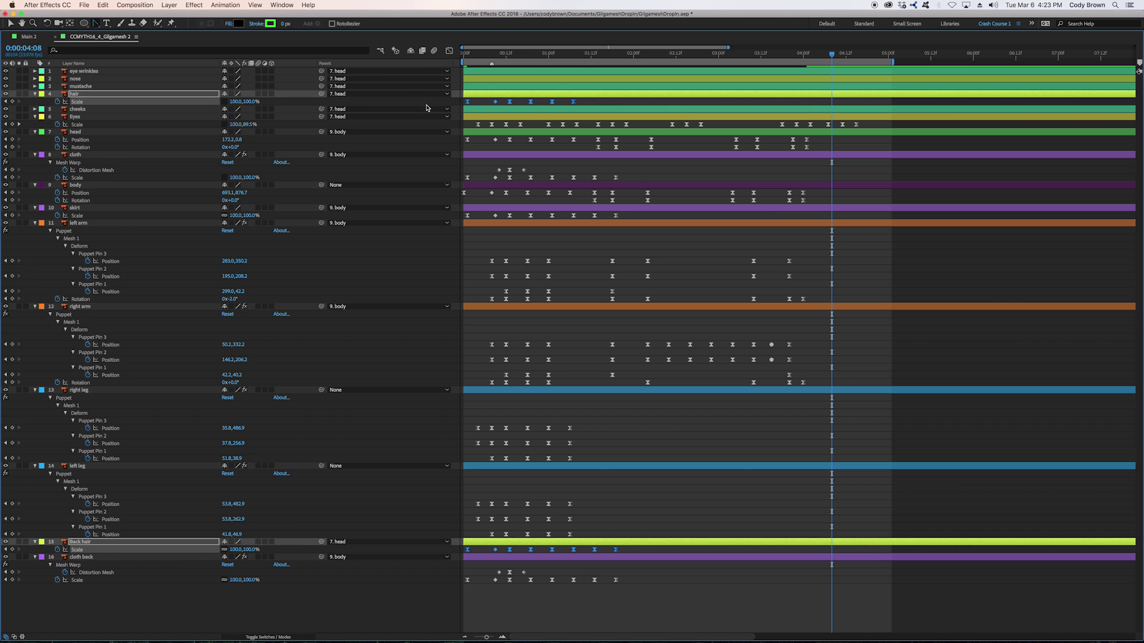
{"action": "left_click_drag", "start_coordinate": [828, 143], "coordinate": [587, 158]}
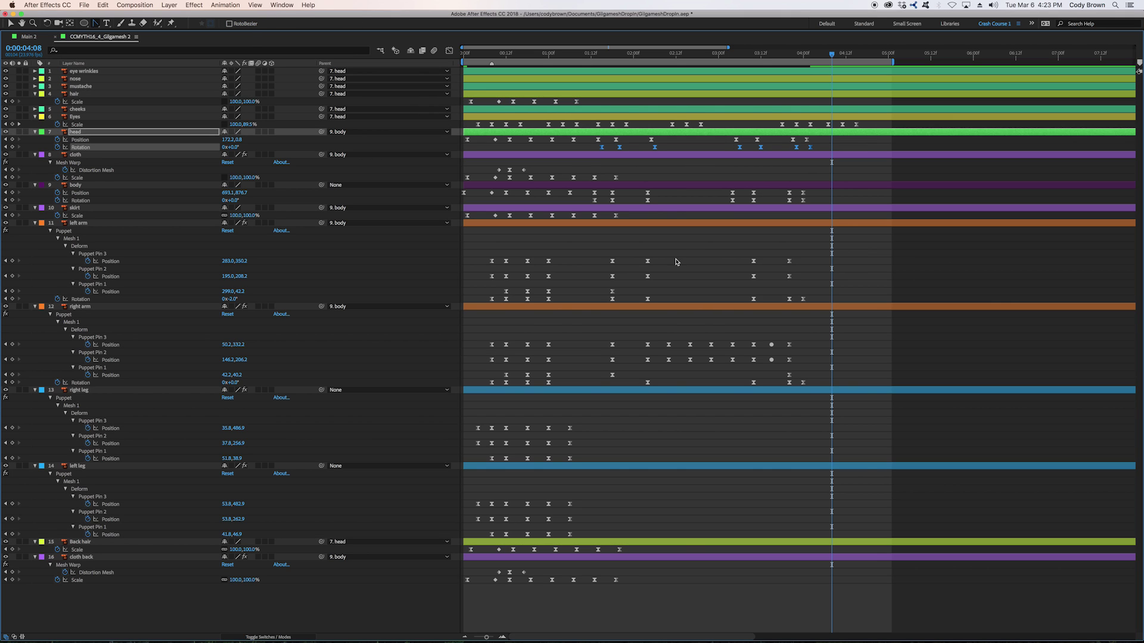
Delay both arms' Puppet Pin 3 keyframes by two frames and Puppet Pin 2 keyframes by one frame, and preview.
{"action": "left_click", "coordinate": [675, 262]}
{"action": "left_click_drag", "start_coordinate": [824, 253], "coordinate": [433, 271]}
{"action": "left_click_drag", "start_coordinate": [827, 334], "coordinate": [468, 348]}
{"action": "left_click_drag", "start_coordinate": [830, 254], "coordinate": [460, 285]}
{"action": "left_click_drag", "start_coordinate": [812, 337], "coordinate": [461, 365]}
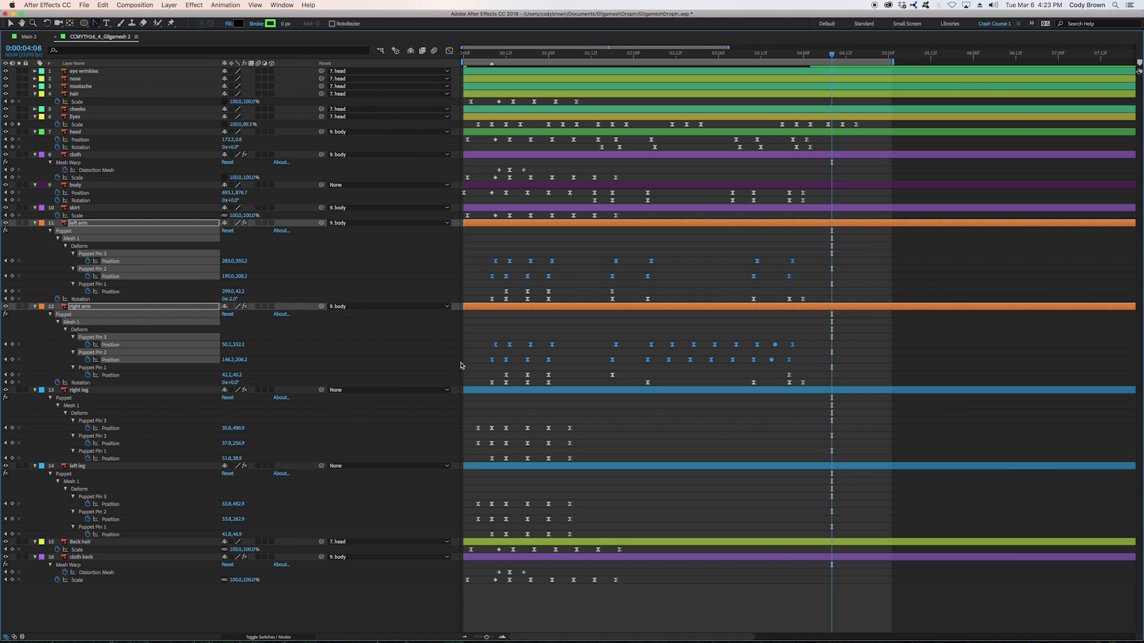
{"action": "key", "text": "alt+Right"}
{"action": "left_click", "coordinate": [894, 361]}
{"action": "key", "text": "grave"}
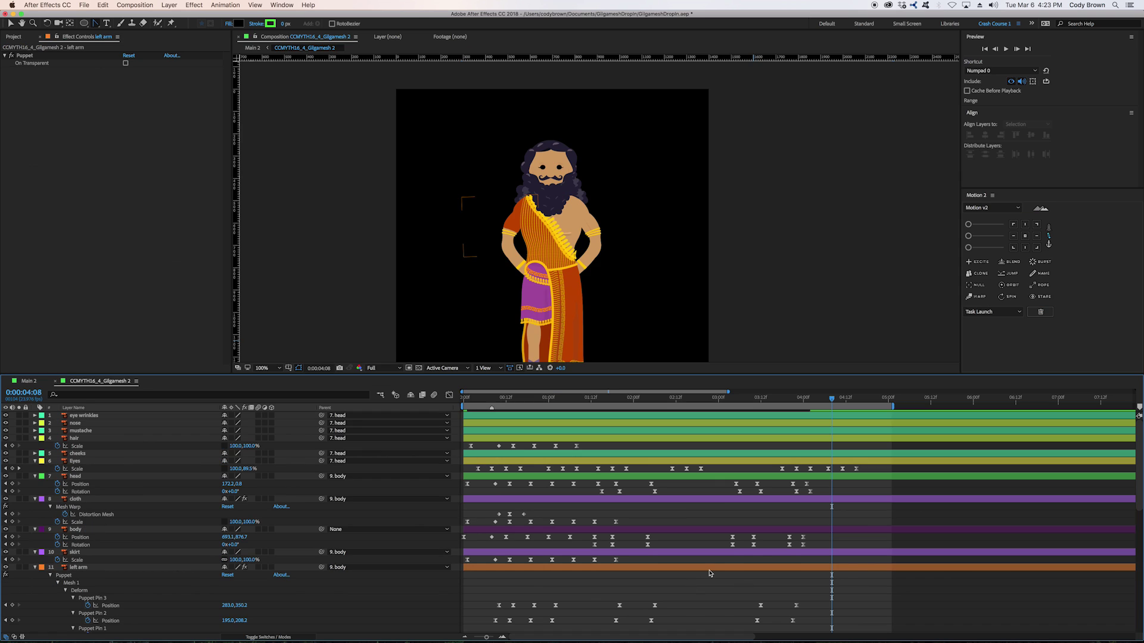
{"action": "key", "text": "space"}
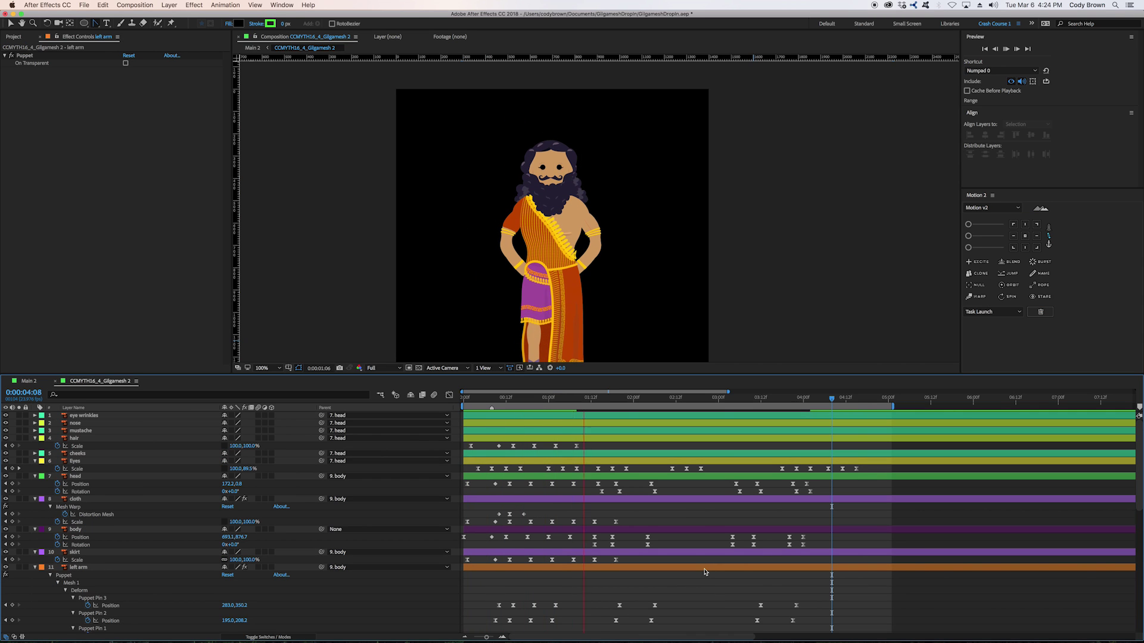
{"action": "left_click_drag", "start_coordinate": [655, 246], "coordinate": [663, 210]}
{"action": "key", "text": "space"}
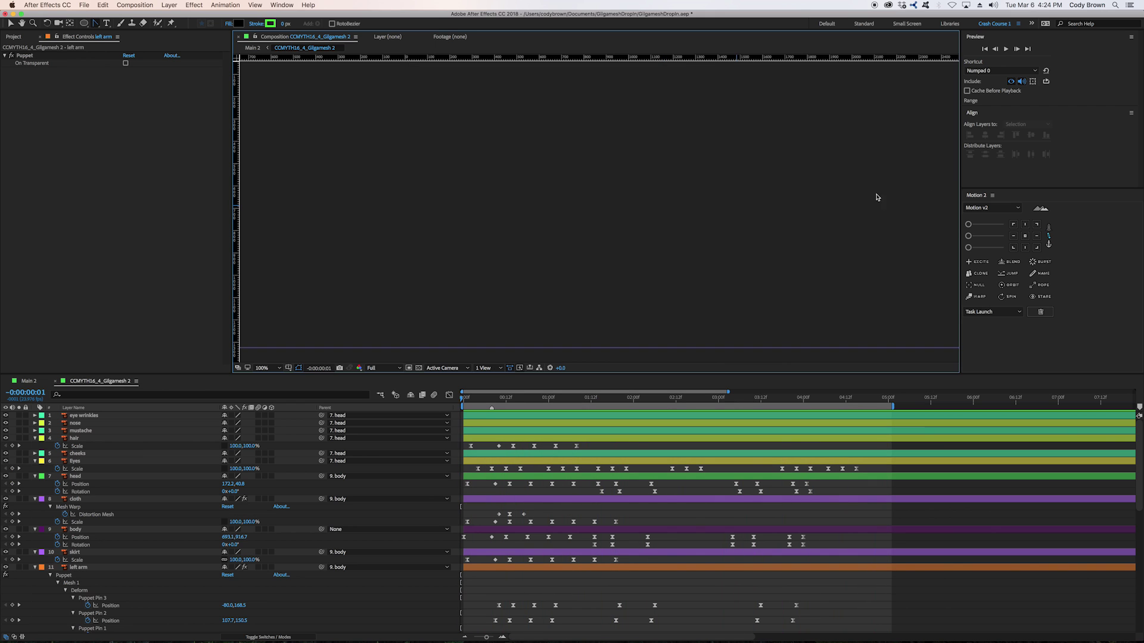
Retime the head's Rotation keyframes to lag one frame behind the body's, previewing the wave.
{"action": "left_click", "coordinate": [708, 398]}
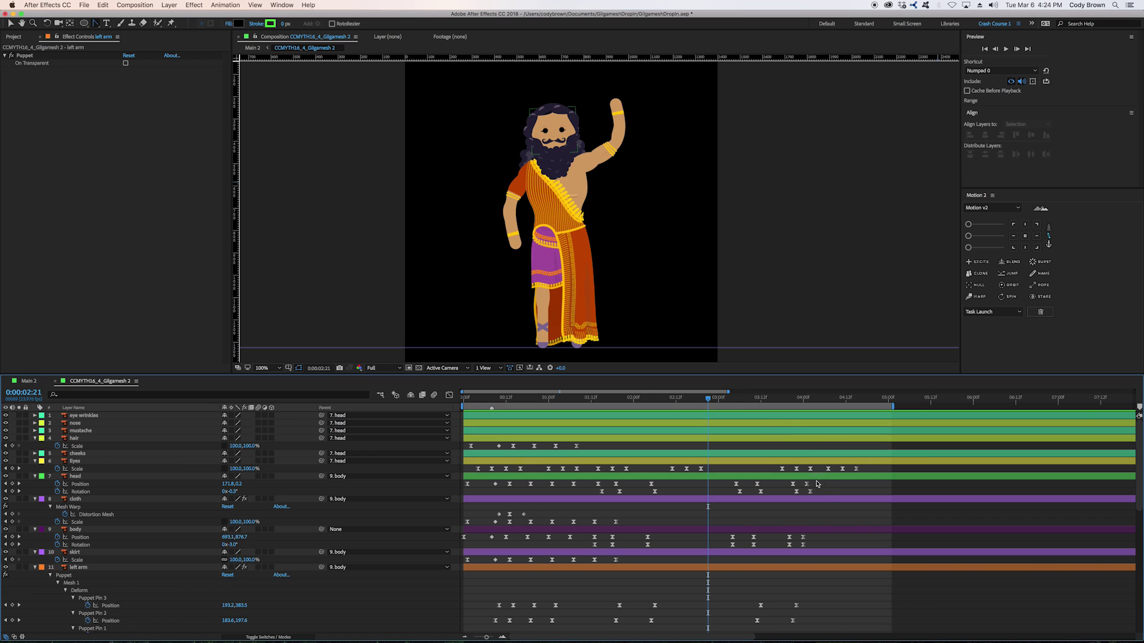
{"action": "left_click_drag", "start_coordinate": [800, 499], "coordinate": [590, 489]}
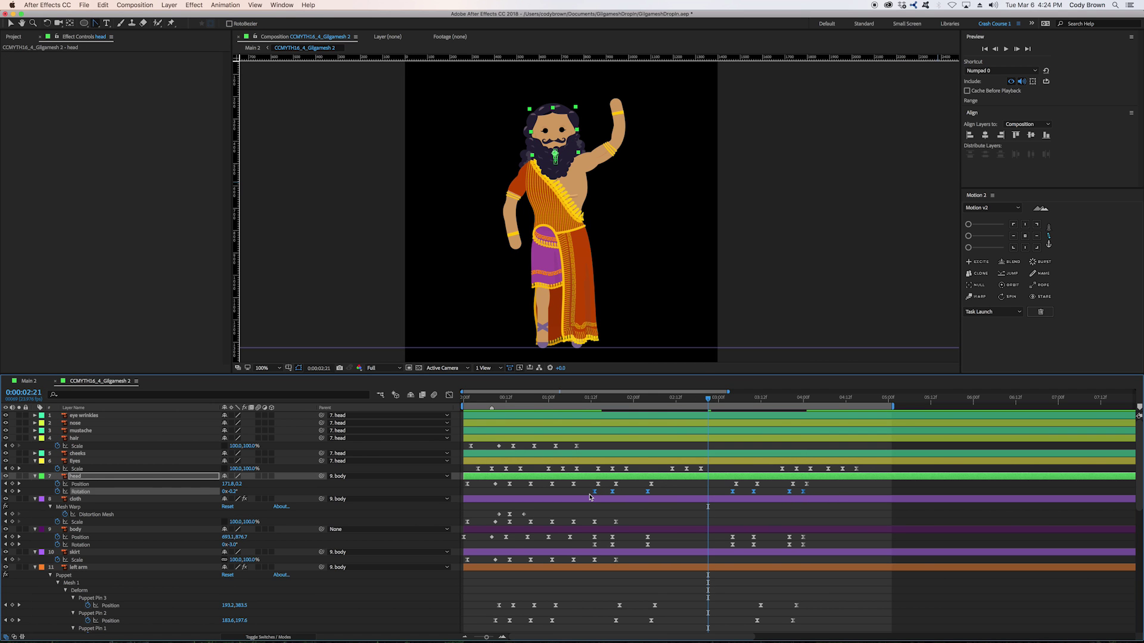
{"action": "left_click", "coordinate": [731, 486]}
{"action": "key", "text": "space"}
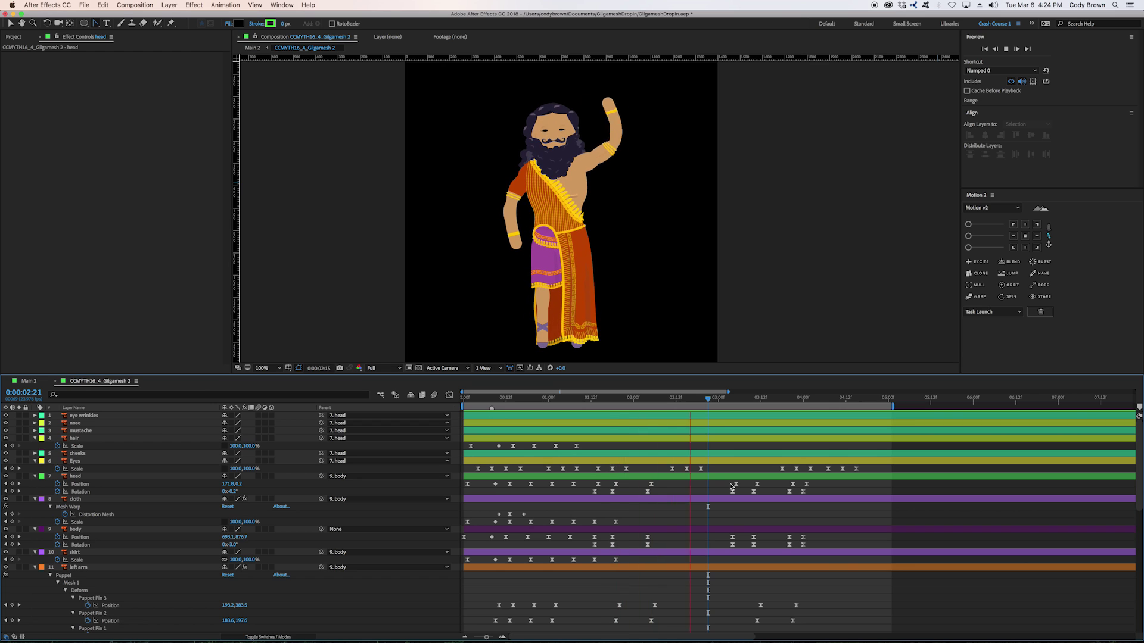
{"action": "key", "text": "space"}
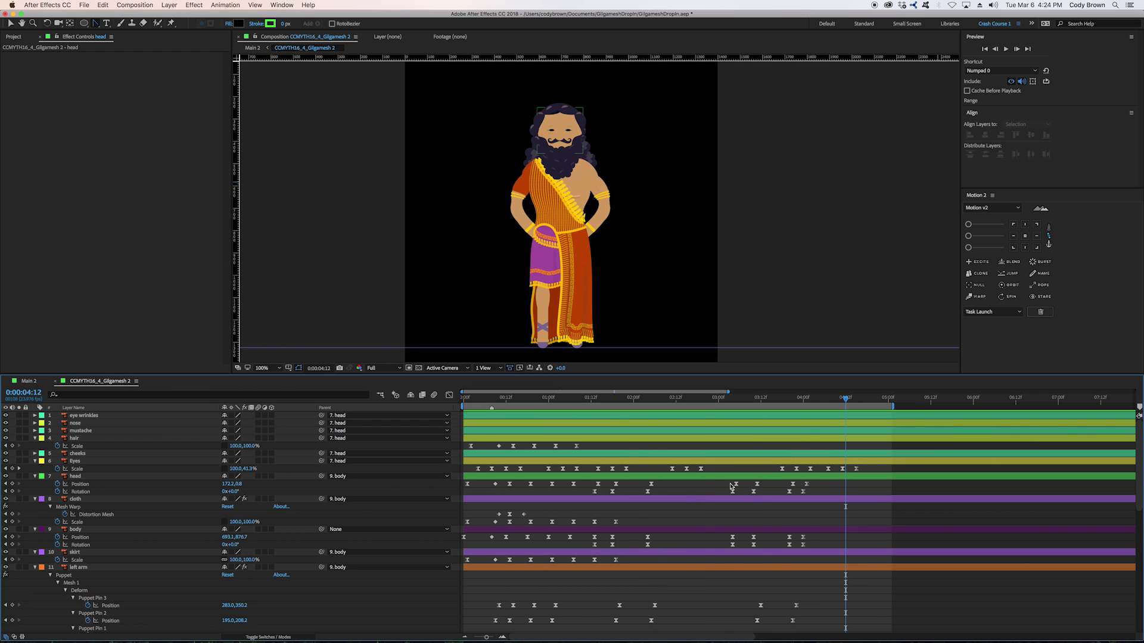
{"action": "left_click_drag", "start_coordinate": [824, 489], "coordinate": [577, 504]}
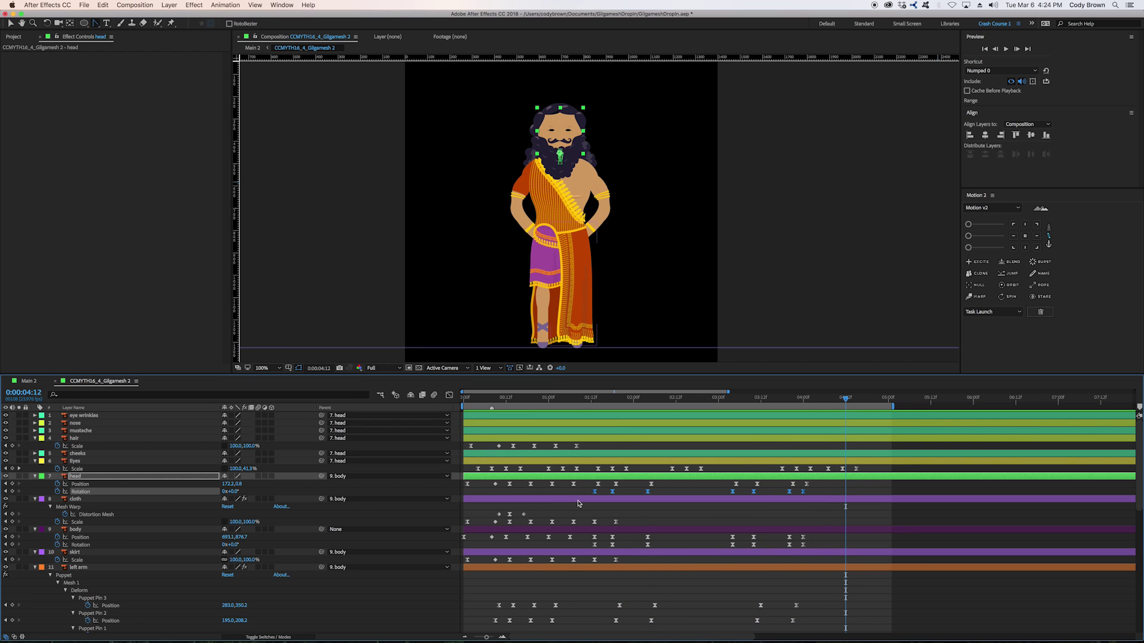
Move the right arm's last two Puppet Pin 3 keyframes one frame earlier and preview the wave.
{"action": "scroll", "coordinate": [625, 513], "scroll_direction": "down", "scroll_amount": 4}
{"action": "left_click", "coordinate": [741, 521]}
{"action": "scroll", "coordinate": [742, 520], "scroll_direction": "down", "scroll_amount": 6}
{"action": "left_click_drag", "start_coordinate": [810, 515], "coordinate": [756, 525]}
{"action": "left_click", "coordinate": [793, 504]}
{"action": "key", "text": "space"}
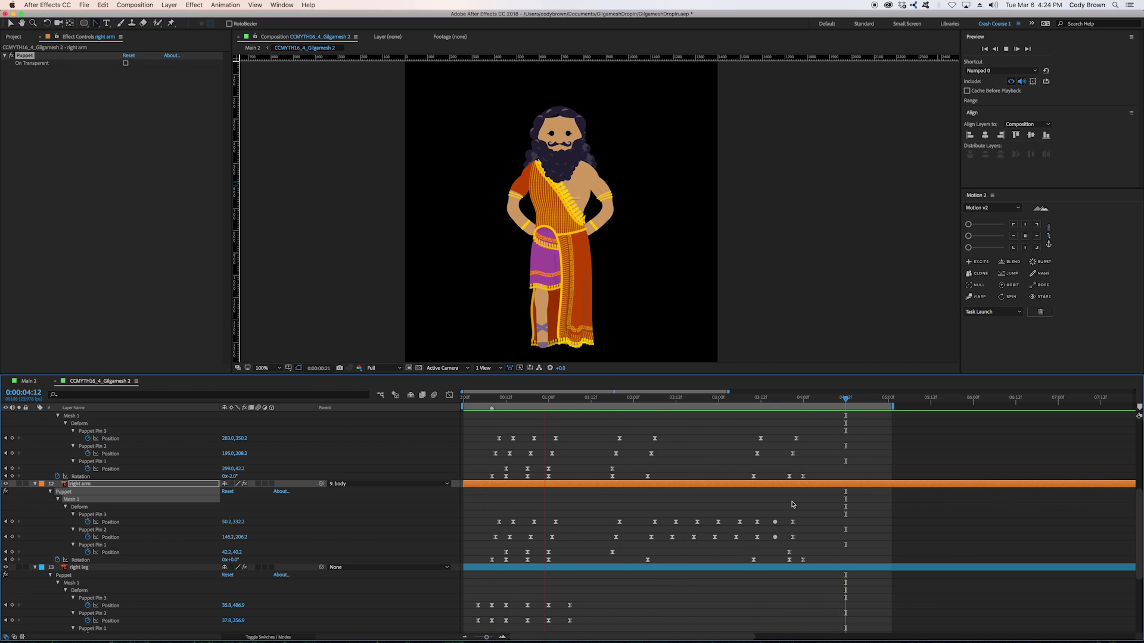
{"action": "key", "text": "space"}
{"action": "scroll", "coordinate": [240, 421], "scroll_direction": "up", "scroll_amount": 5}
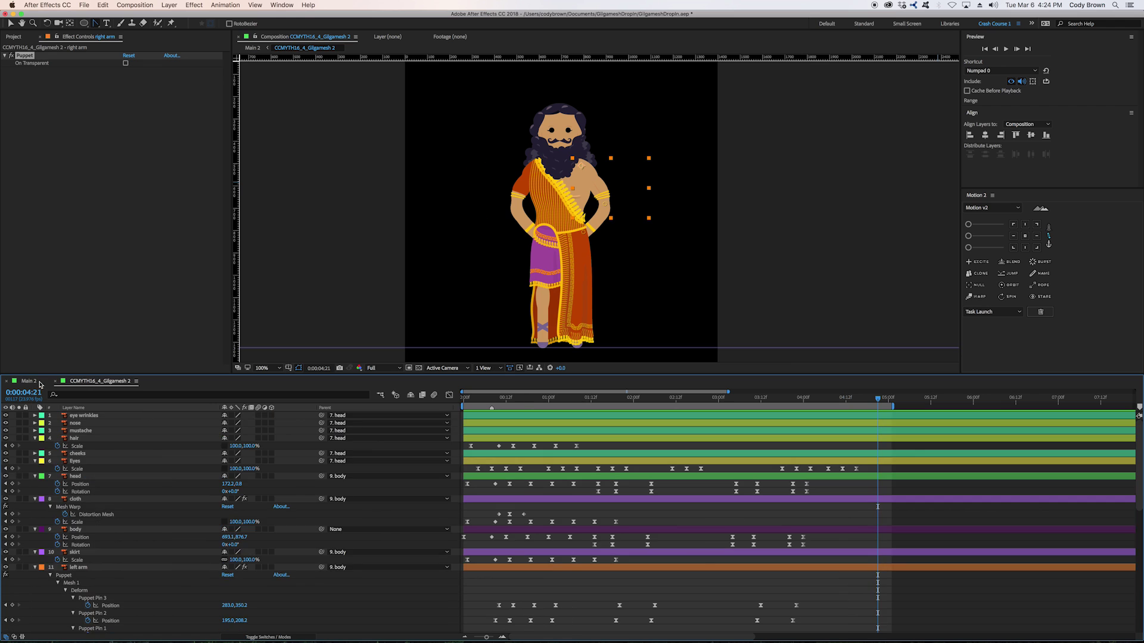
In Main 2, duplicate the Gilgamesh layer twice and give both copies a yellow label.
{"action": "left_click", "coordinate": [29, 381]}
{"action": "key", "text": "super+shift+a"}
{"action": "left_click", "coordinate": [639, 414]}
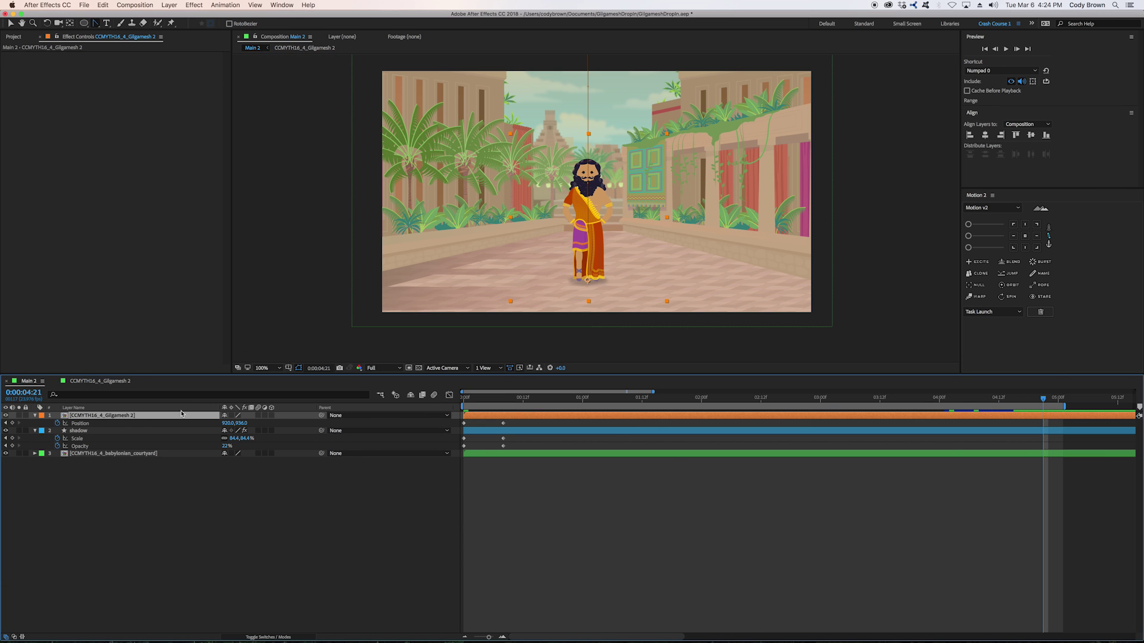
{"action": "key", "text": "super+d"}
{"action": "key", "text": "super+d"}
{"action": "left_click", "coordinate": [92, 424], "text": "shift"}
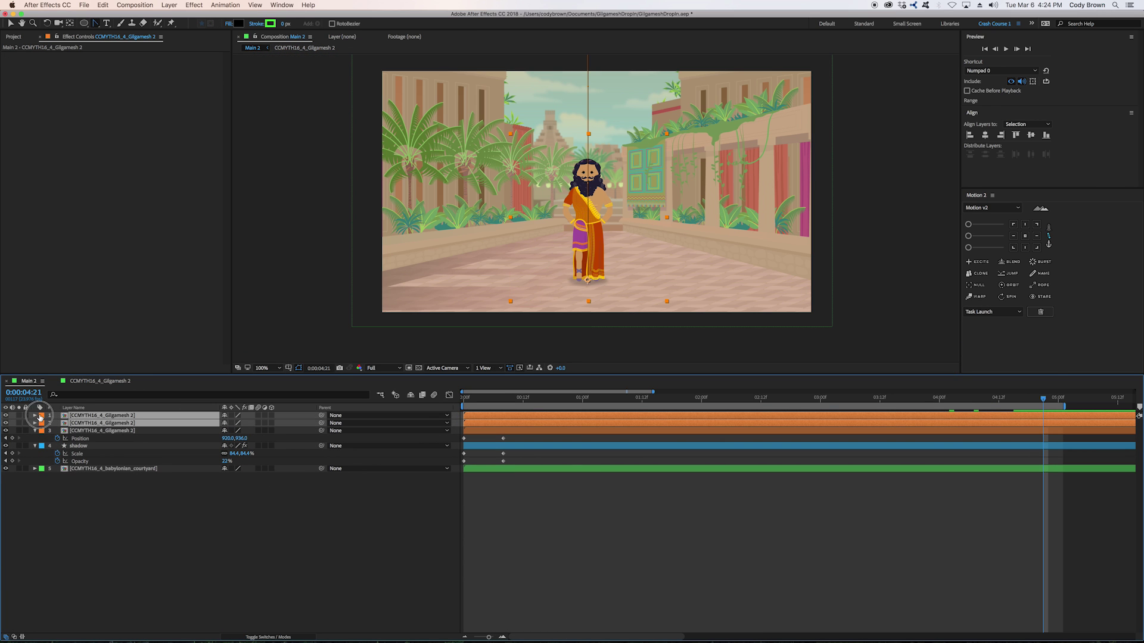
{"action": "left_click", "coordinate": [41, 423]}
{"action": "left_click", "coordinate": [70, 472]}
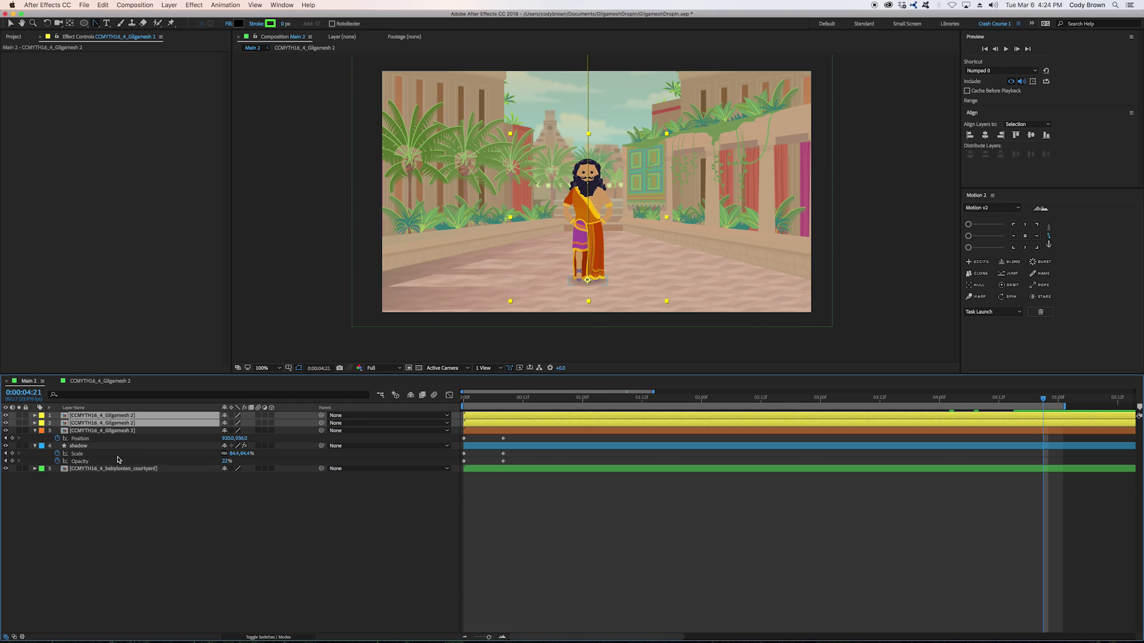
Parent both yellow Gilgamesh copies to the original Gilgamesh layer and leave them without Position keyframes.
{"action": "key", "text": "p"}
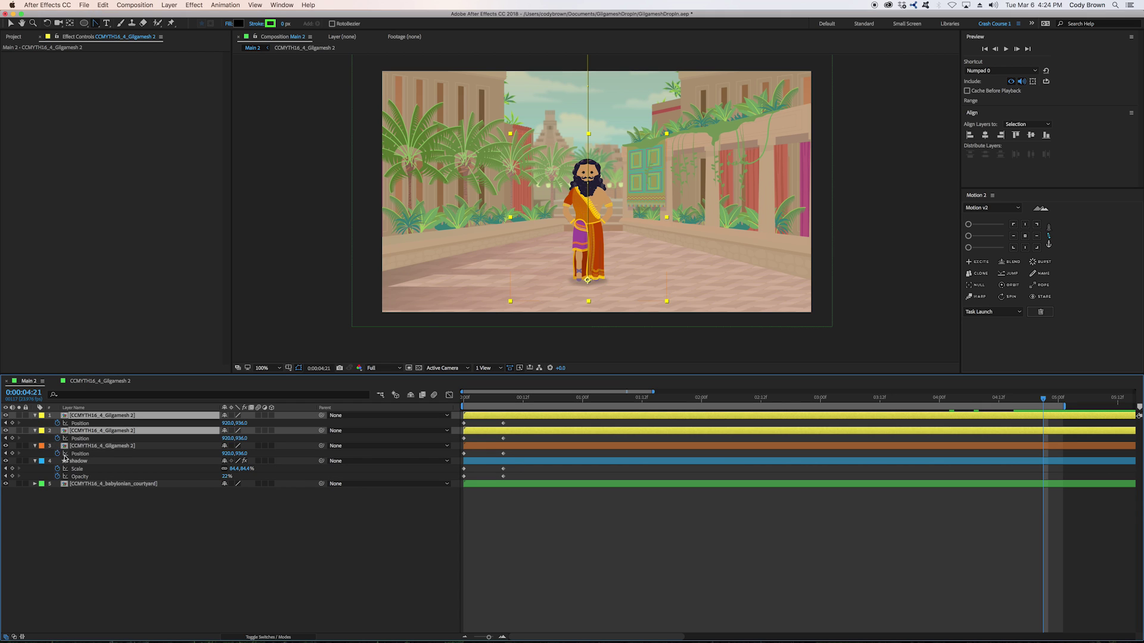
{"action": "left_click_drag", "start_coordinate": [321, 415], "coordinate": [154, 448]}
Give the lower yellow Gilgamesh copy an Alpha Inverted Matte from the copy above and set its blend mode to Add.
{"action": "left_click", "coordinate": [280, 636]}
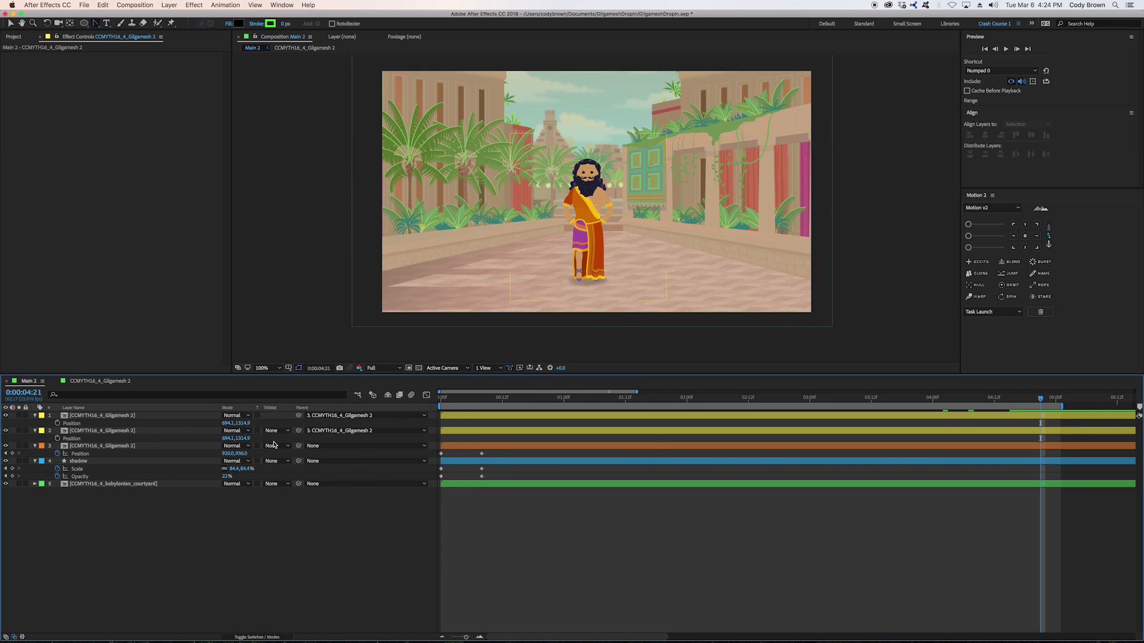
{"action": "left_click", "coordinate": [271, 431]}
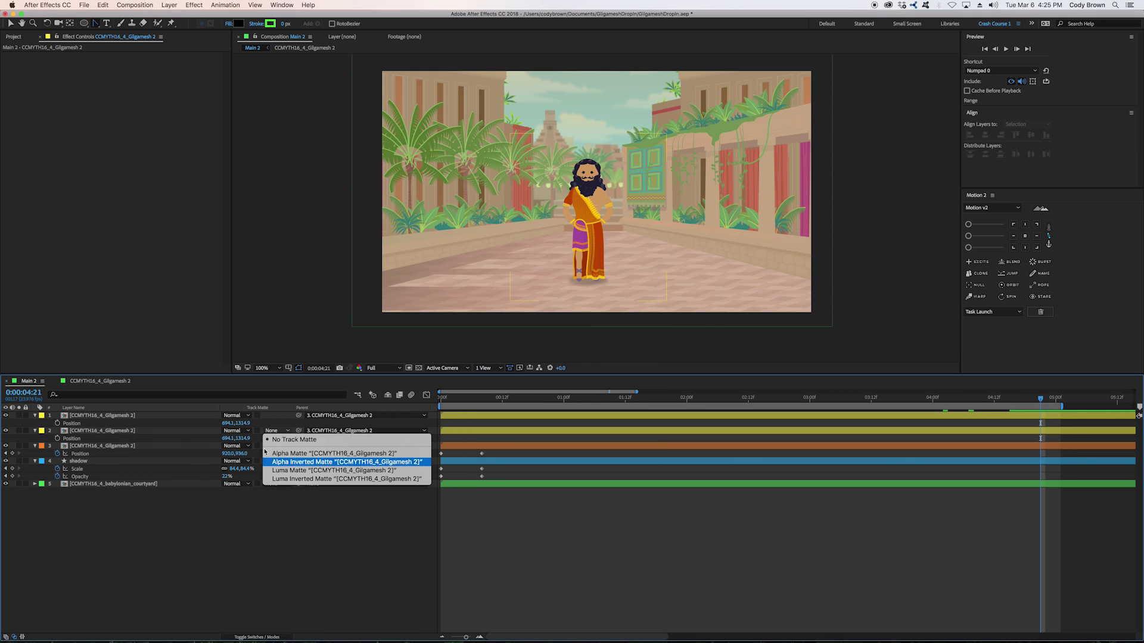
{"action": "left_click", "coordinate": [292, 459]}
{"action": "key", "text": "super+a"}
{"action": "key", "text": "u"}
{"action": "left_click", "coordinate": [319, 542]}
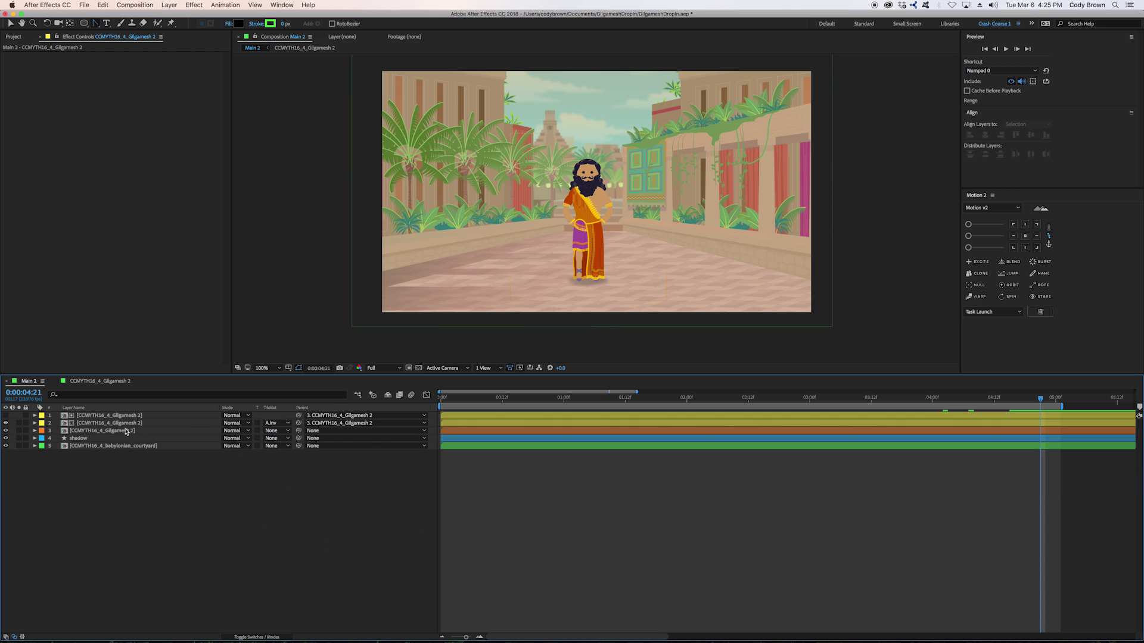
{"action": "left_click", "coordinate": [220, 424]}
{"action": "left_click", "coordinate": [239, 378]}
Apply Gaussian Blur to the top Gilgamesh matte layer with a blurriness of 12.
{"action": "left_click", "coordinate": [101, 415]}
{"action": "key", "text": "Return"}
{"action": "left_click", "coordinate": [194, 5]}
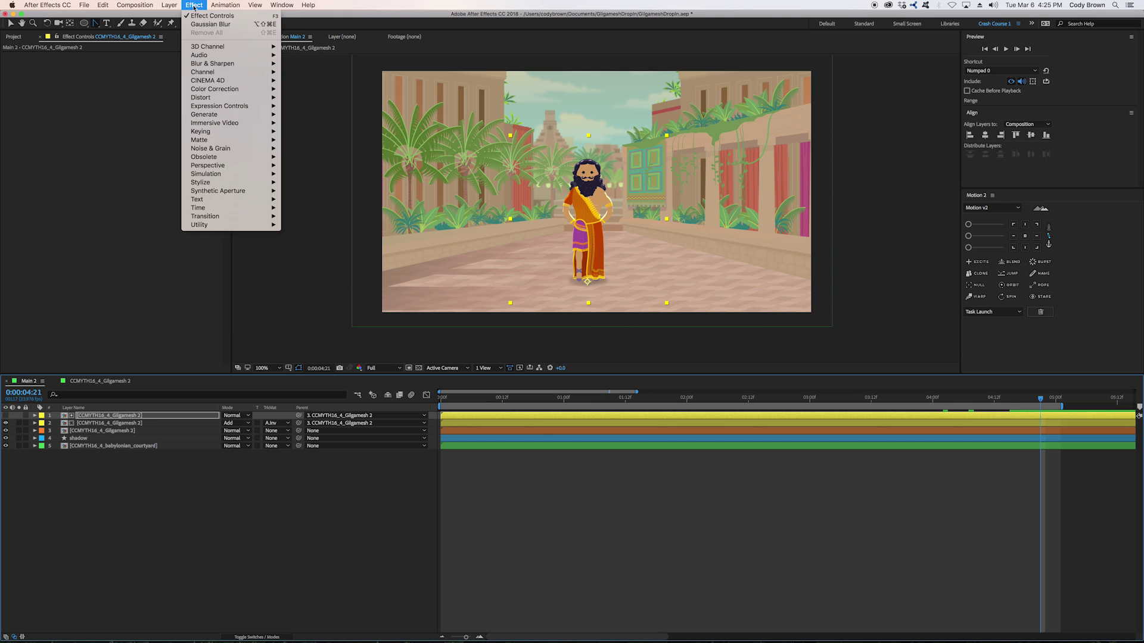
{"action": "left_click", "coordinate": [203, 30]}
{"action": "left_click", "coordinate": [128, 64]}
{"action": "type", "text": "12"}
{"action": "left_click", "coordinate": [132, 222]}
Set the lower yellow Gilgamesh copy's opacity to 22% and preview the rim-light effect in the scene.
{"action": "left_click", "coordinate": [149, 423]}
{"action": "type", "text": "t22"}
{"action": "left_click", "coordinate": [237, 476]}
{"action": "key", "text": "space"}
{"action": "left_click_drag", "start_coordinate": [573, 146], "coordinate": [567, 174]}
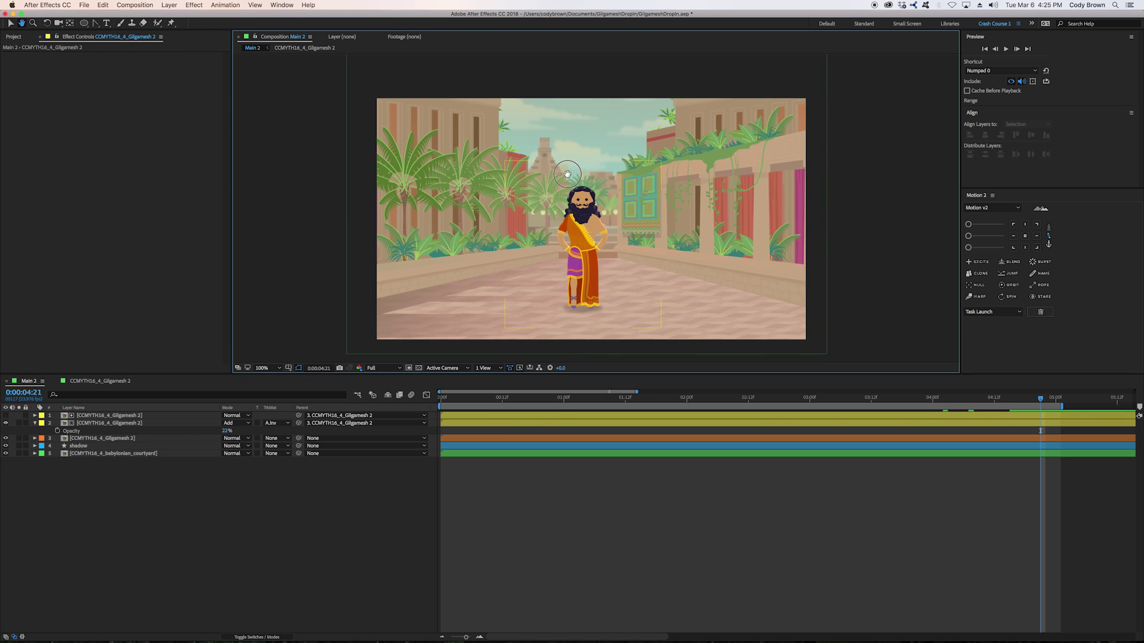
{"action": "left_click", "coordinate": [481, 491]}
{"action": "key", "text": "space"}
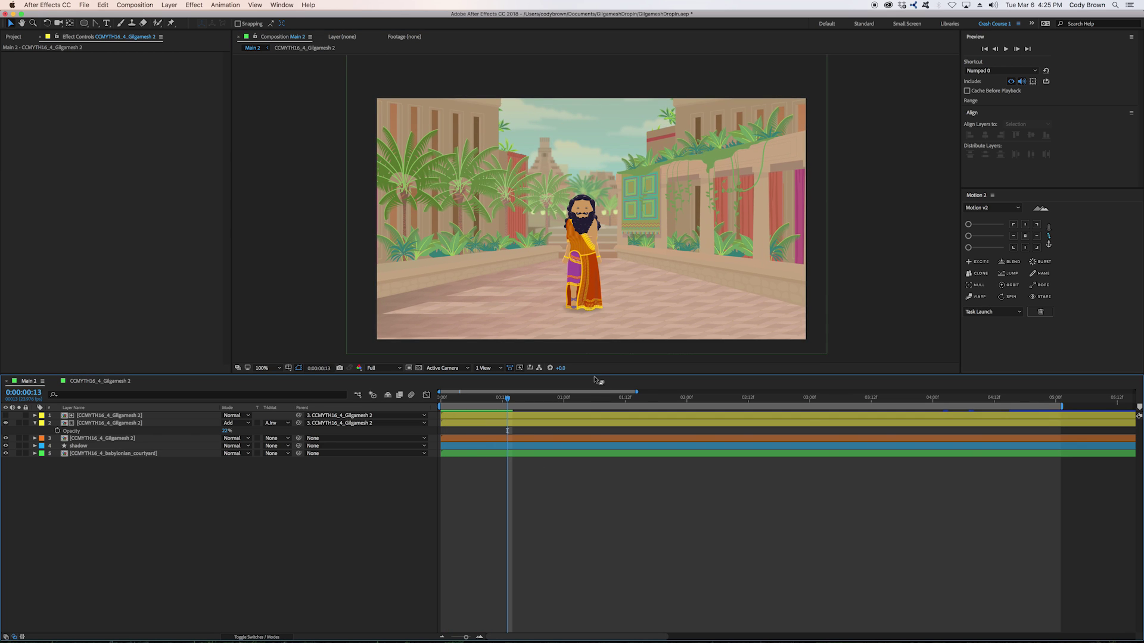
Find the landing squash timing in the Gilgamesh precomp, and keyframe the shadow's Scale at 95.4% at 0:00:00:12 in Main 2.
{"action": "left_click_drag", "start_coordinate": [596, 381], "coordinate": [601, 418]}
{"action": "left_click", "coordinate": [499, 477]}
{"action": "double_click", "coordinate": [499, 477]}
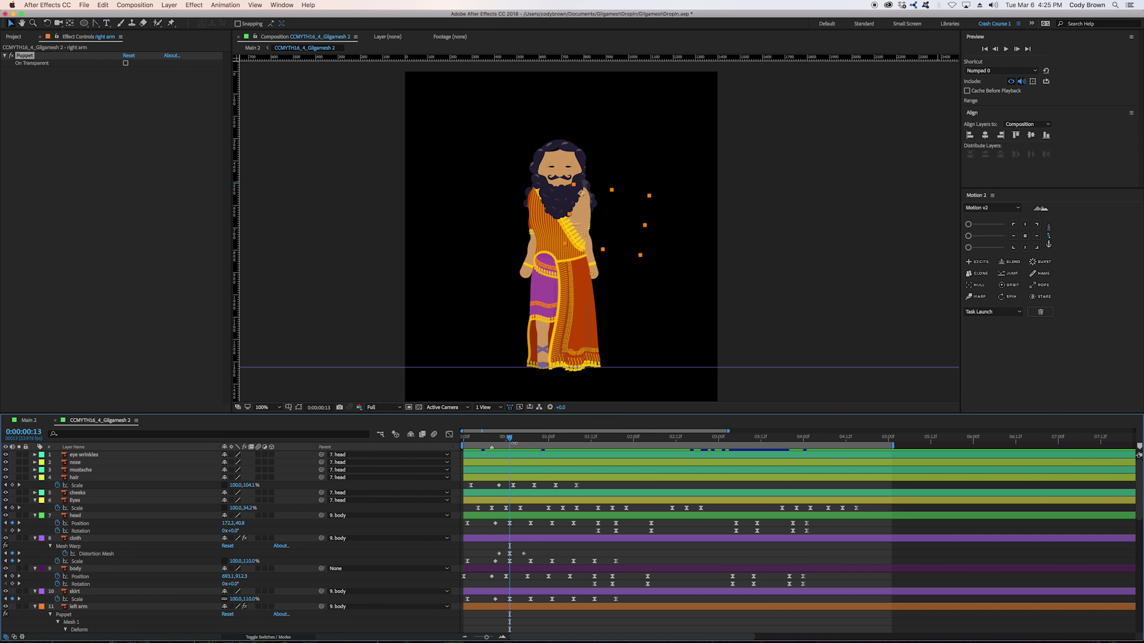
{"action": "left_click", "coordinate": [505, 438]}
{"action": "left_click", "coordinate": [30, 421]}
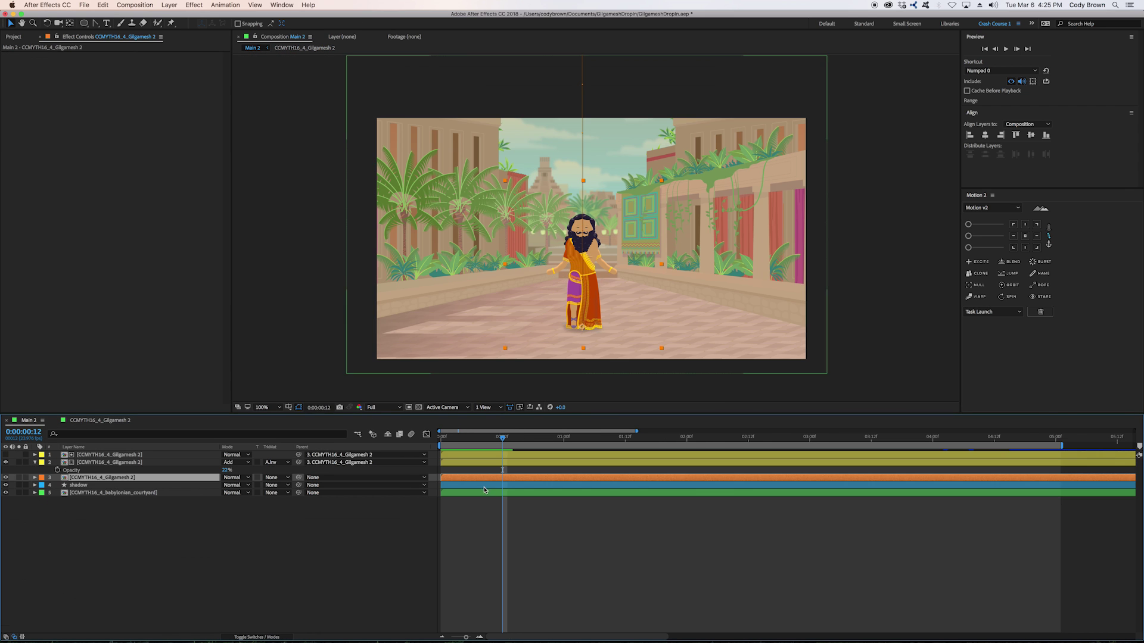
{"action": "left_click", "coordinate": [495, 485]}
{"action": "key", "text": "u"}
{"action": "left_click_drag", "start_coordinate": [248, 494], "coordinate": [255, 494]}
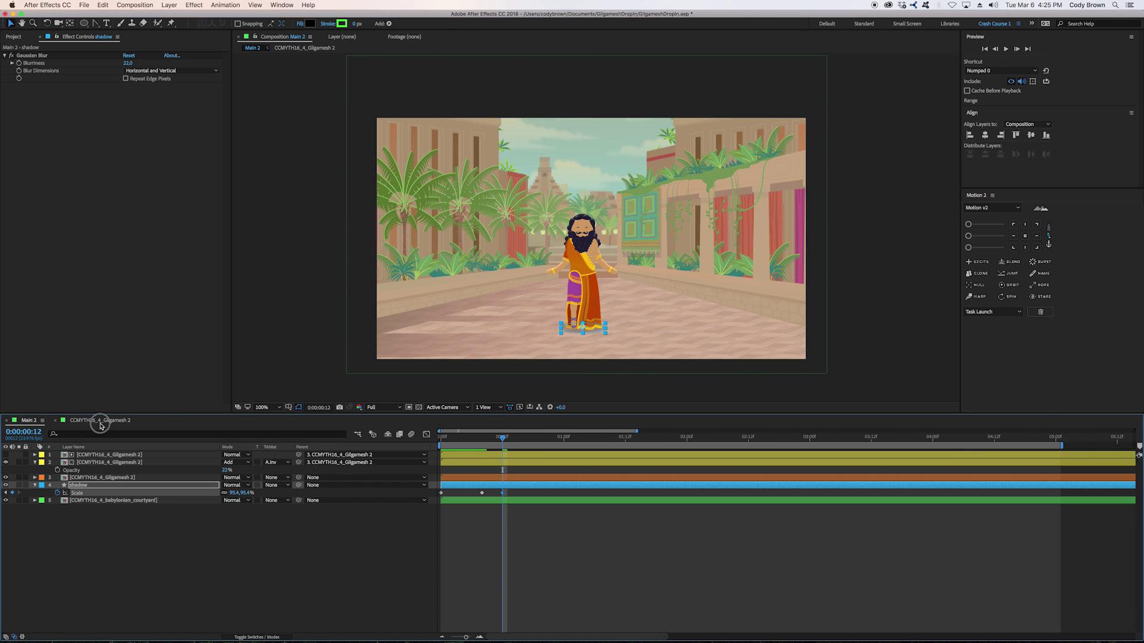
Find the recovery pose at 0:00:00:18 in the Gilgamesh precomp, and paste the shadow's second Scale keyframe there in Main 2.
{"action": "left_click", "coordinate": [100, 421]}
{"action": "left_click", "coordinate": [529, 438]}
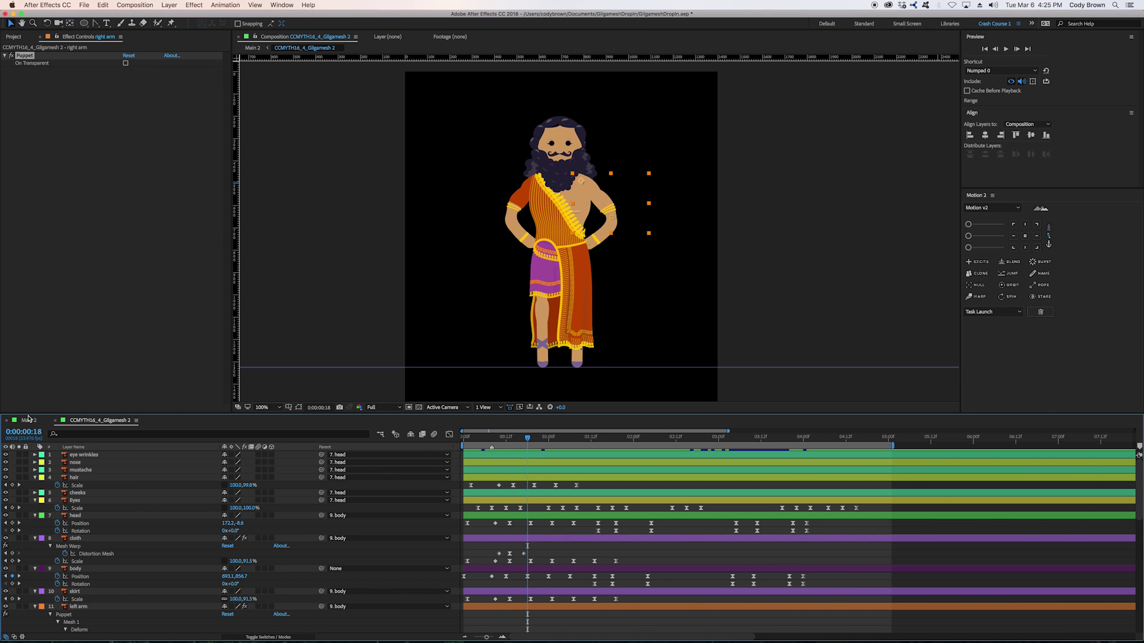
{"action": "left_click", "coordinate": [27, 422]}
{"action": "left_click", "coordinate": [482, 493]}
{"action": "key", "text": "super+c"}
{"action": "key", "text": "super+v"}
Apply Easy Ease to the shadow's last two Scale keyframes and preview the finished animation.
{"action": "left_click_drag", "start_coordinate": [546, 492], "coordinate": [495, 496]}
{"action": "key", "text": "F9"}
{"action": "left_click", "coordinate": [521, 523]}
{"action": "key", "text": "space"}
{"action": "left_click_drag", "start_coordinate": [546, 343], "coordinate": [546, 346]}
{"action": "left_click", "coordinate": [603, 568]}
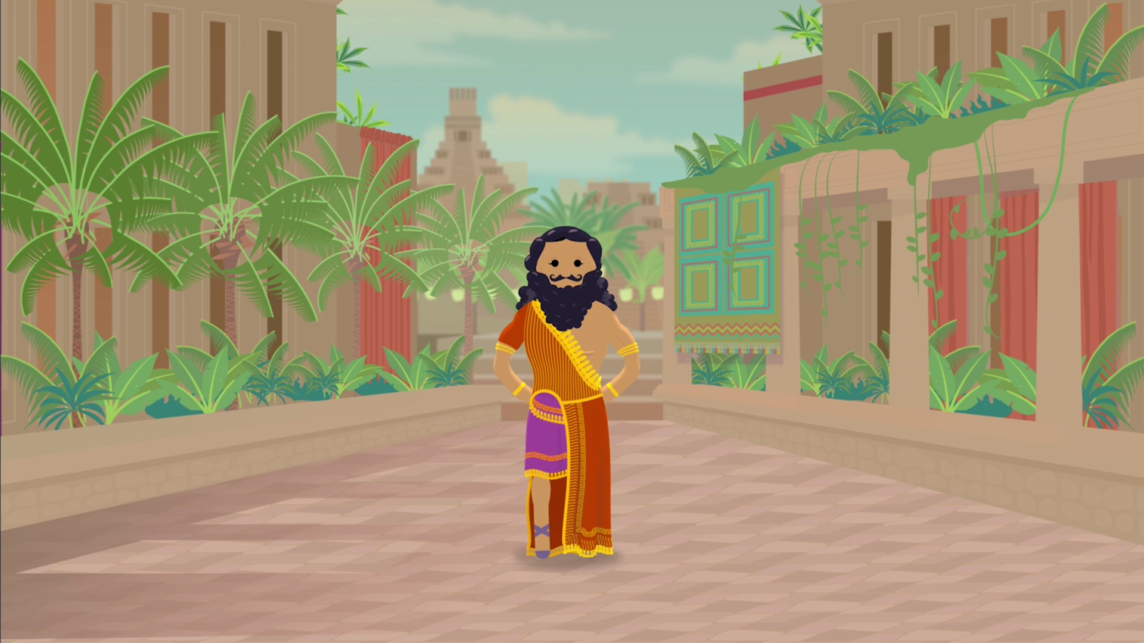